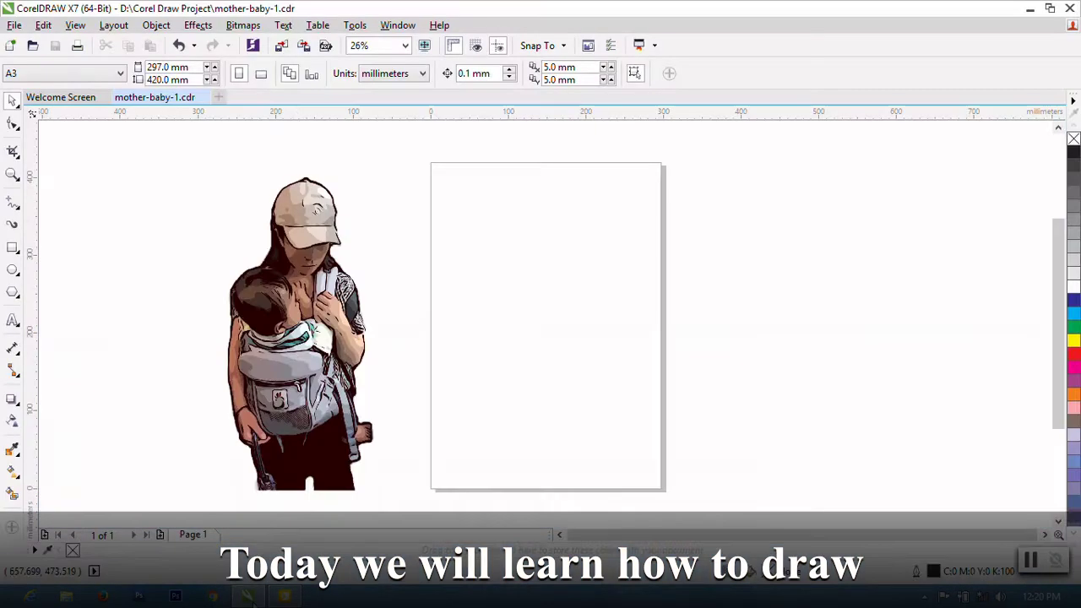
Step: Maximize the drawing window, pick the Bézier tool, and zoom to 50% on the mother's head
click(255, 568)
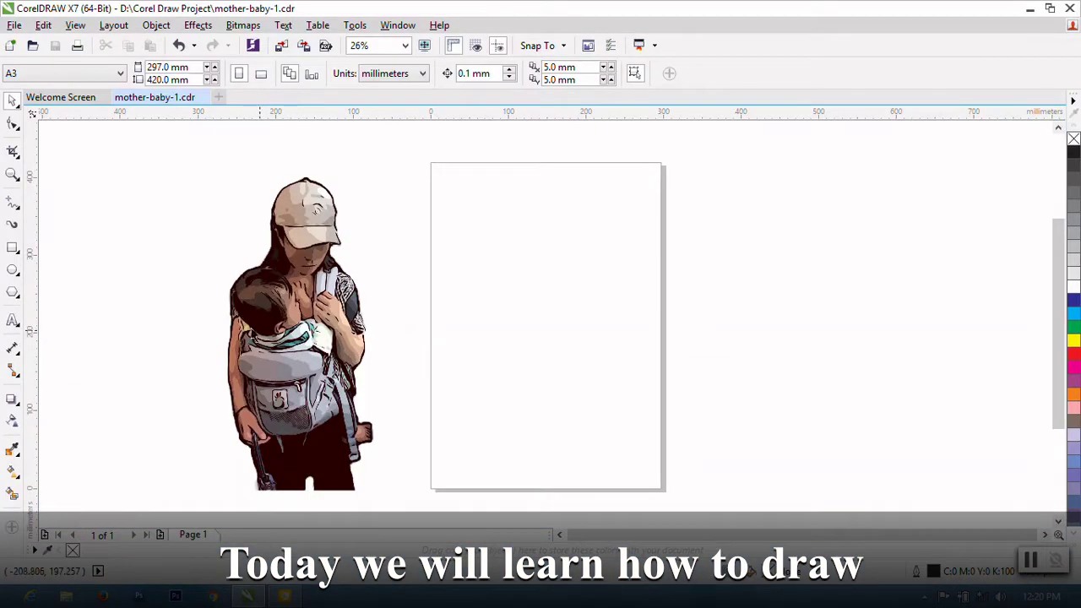
click(15, 207)
click(46, 238)
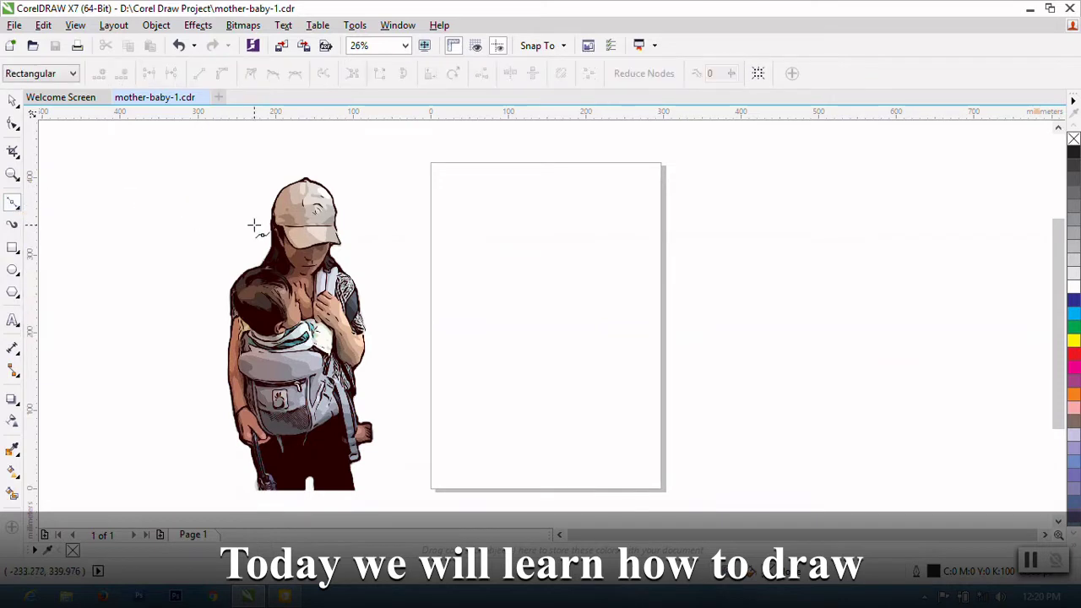
scroll(426, 161, up, 2)
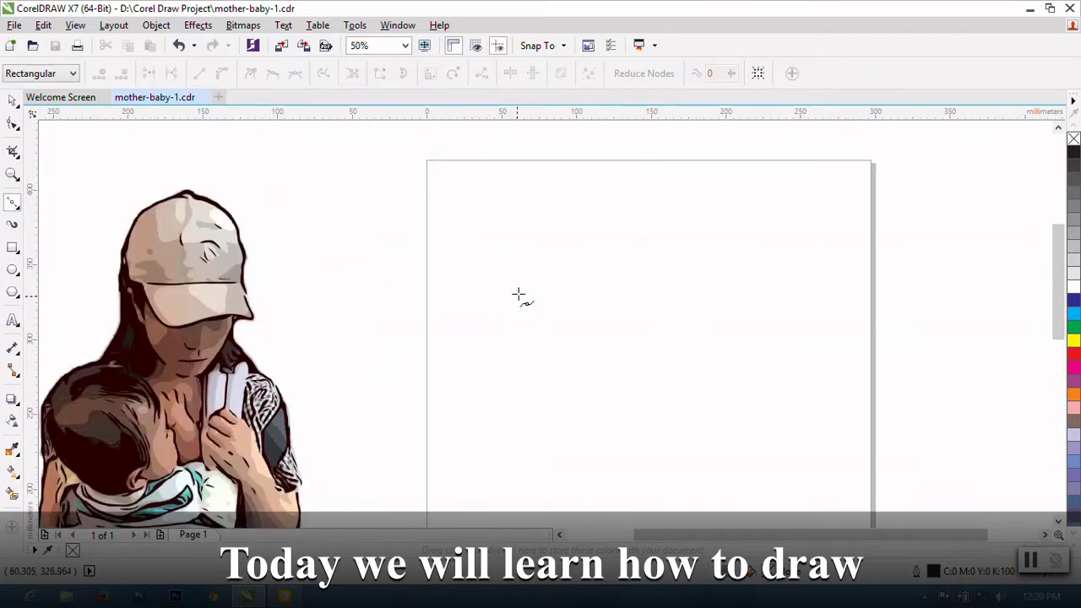
Step: Trace the top and back of the mother's head down to the bottom edge with Bezier nodes
click(527, 194)
drag(575, 269, 577, 340)
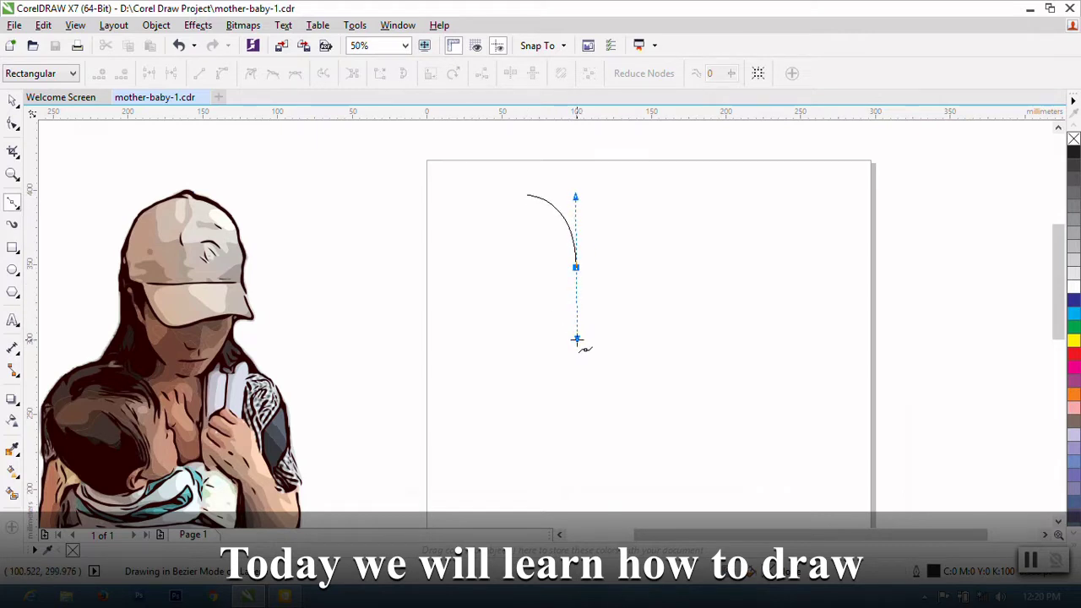
click(577, 271)
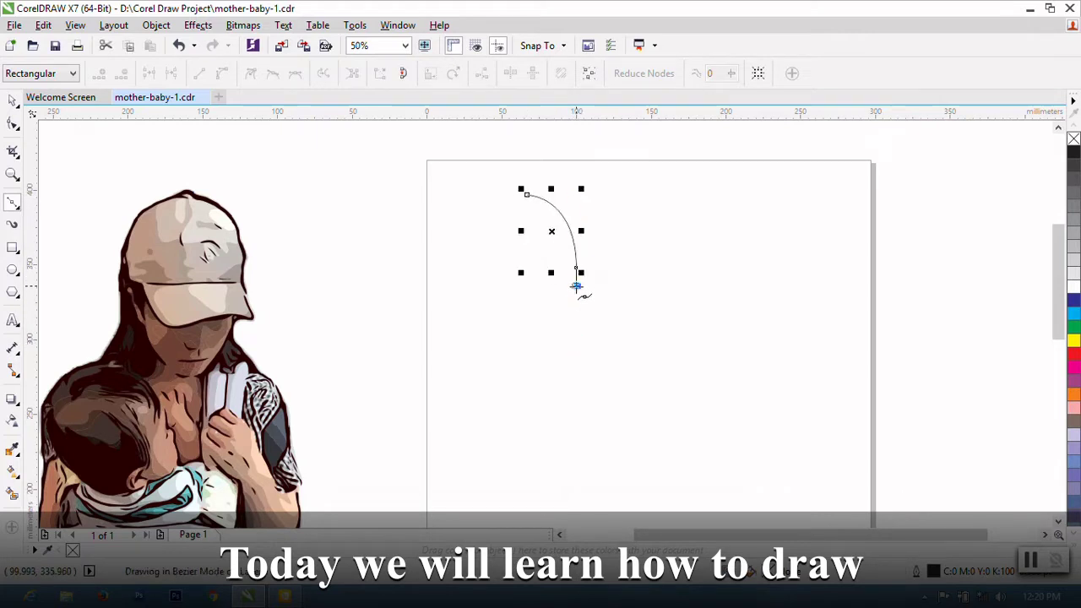
click(578, 287)
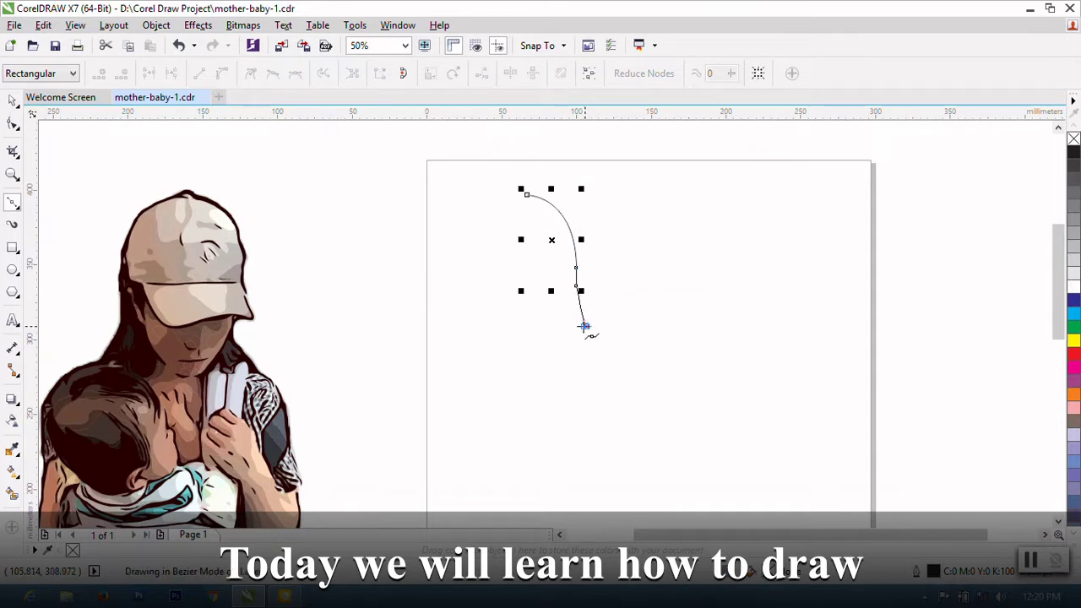
click(586, 326)
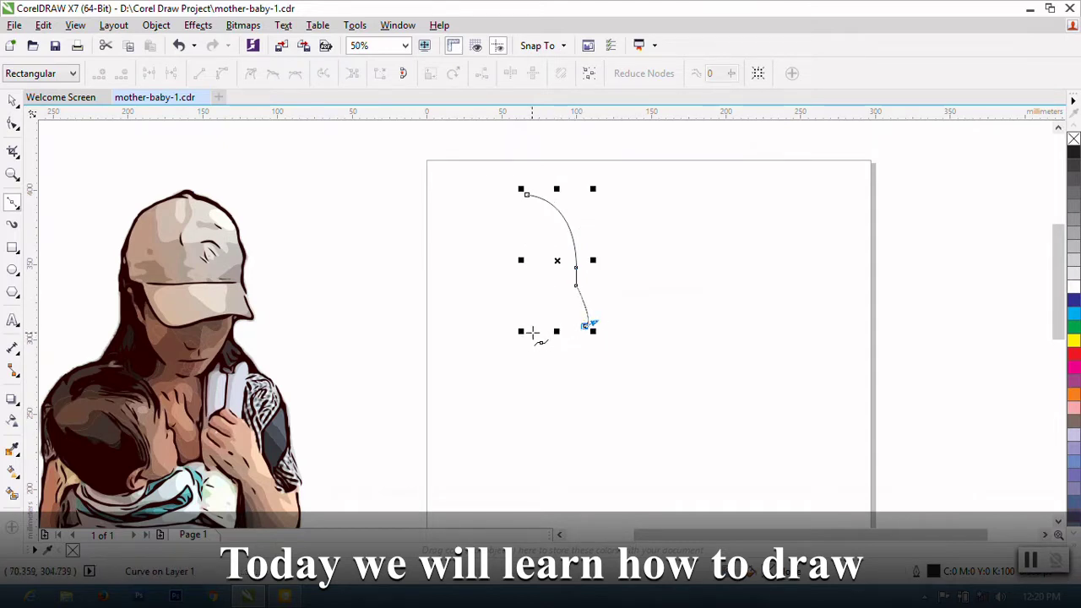
drag(529, 333, 517, 344)
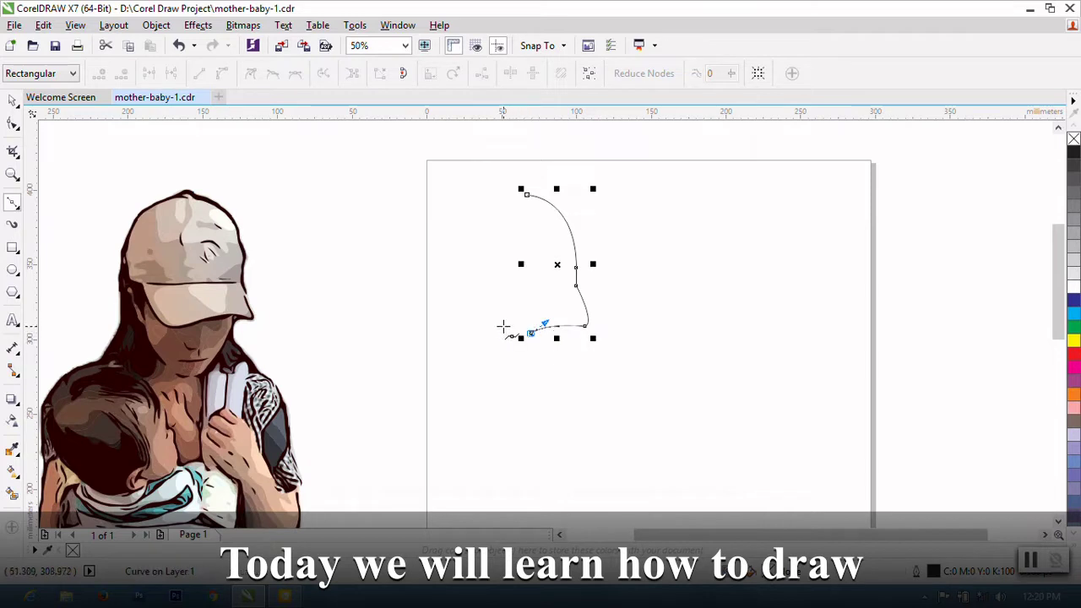
drag(503, 326, 499, 306)
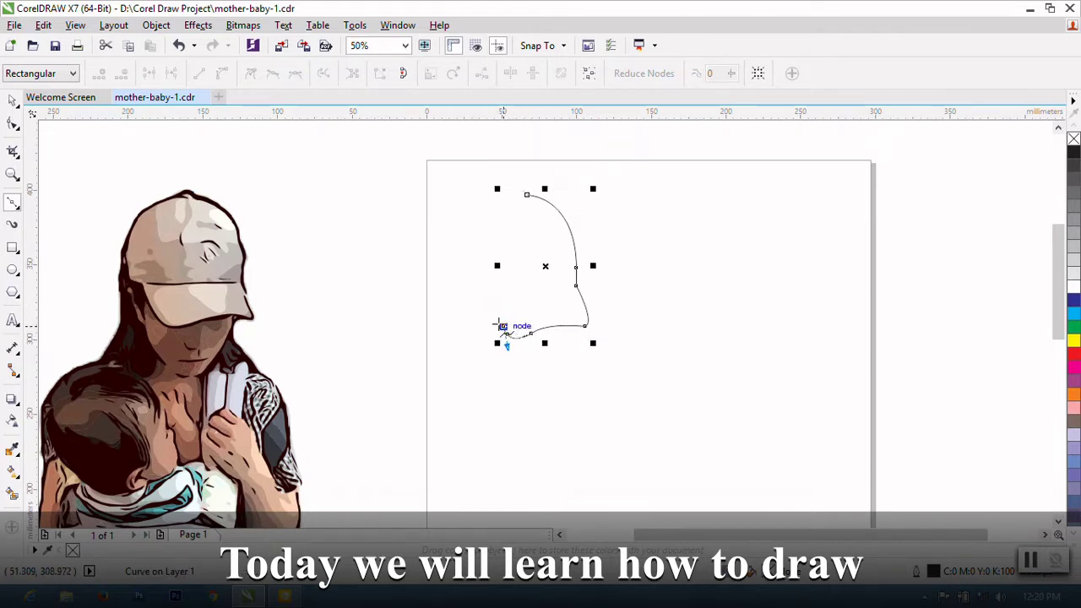
Step: Bring the outline up the left side and close it into a 10-node head-and-cap curve
click(494, 291)
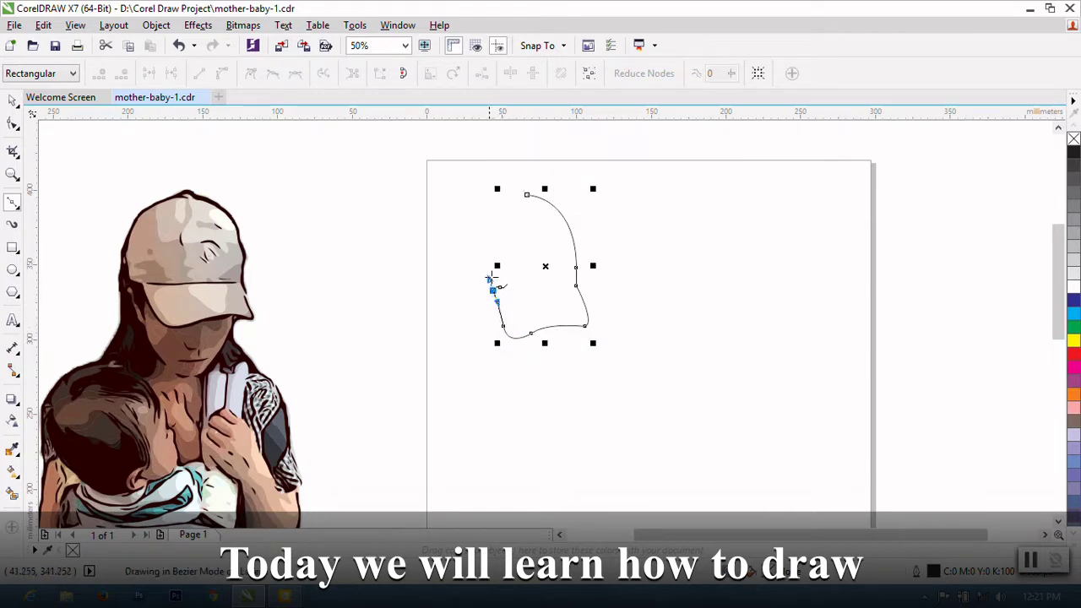
drag(490, 279, 492, 285)
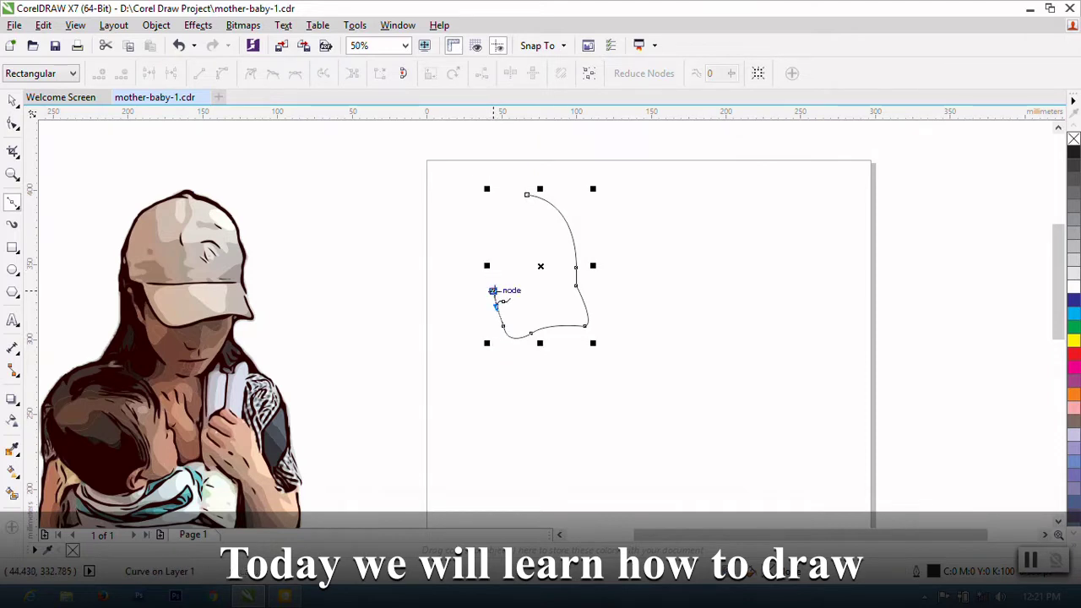
click(476, 286)
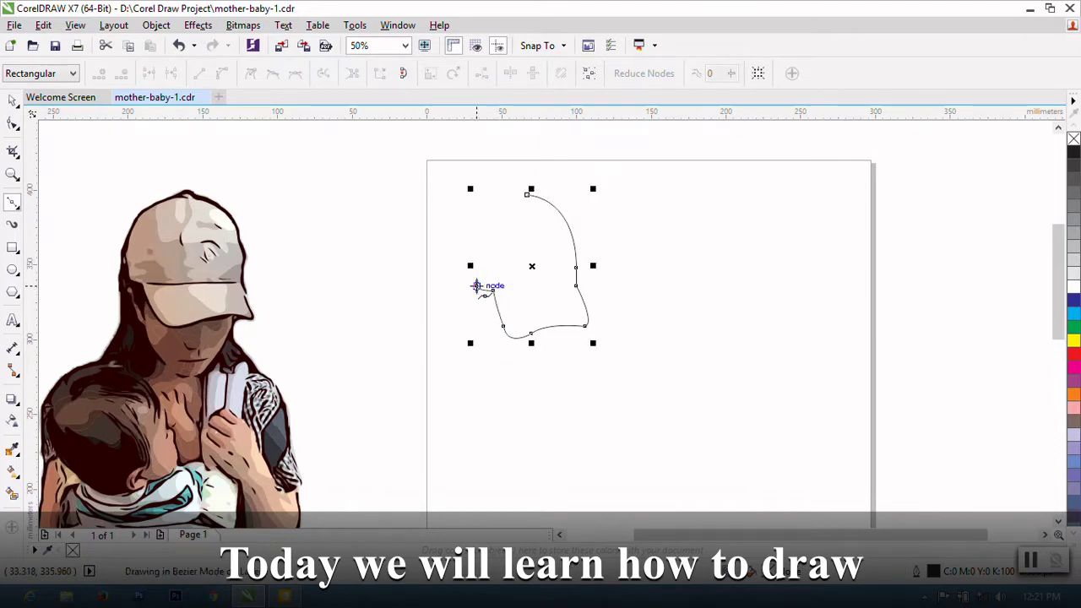
mouse_move(470, 236)
mouse_down()
mouse_move(477, 203)
mouse_move(561, 189)
mouse_up()
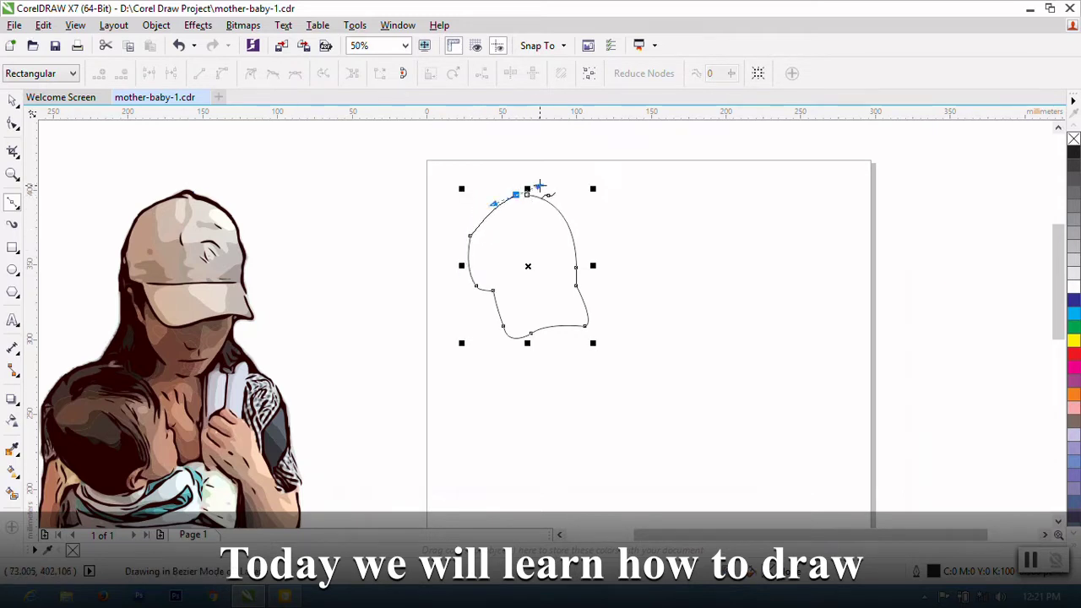
click(14, 125)
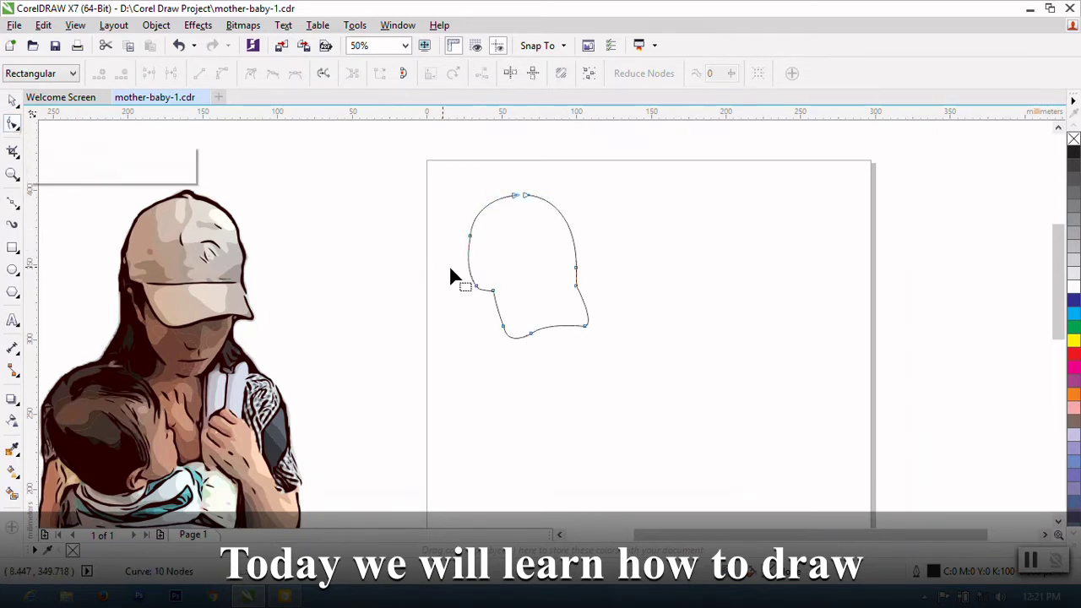
right_click(510, 258)
click(550, 406)
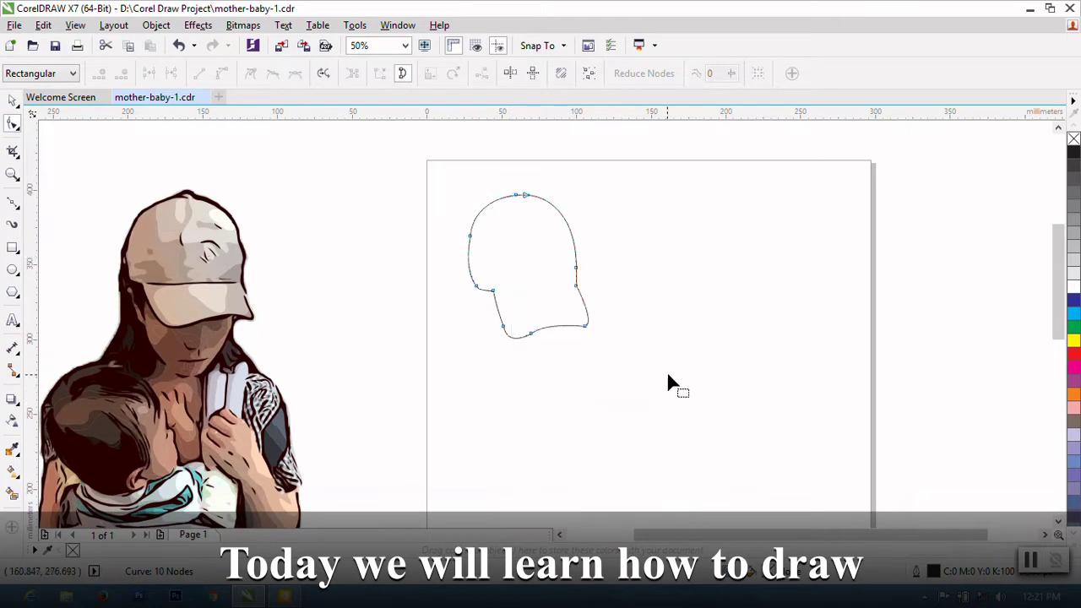
Step: Start a new Bezier curve at the chin node and curve it down toward the jaw
click(14, 100)
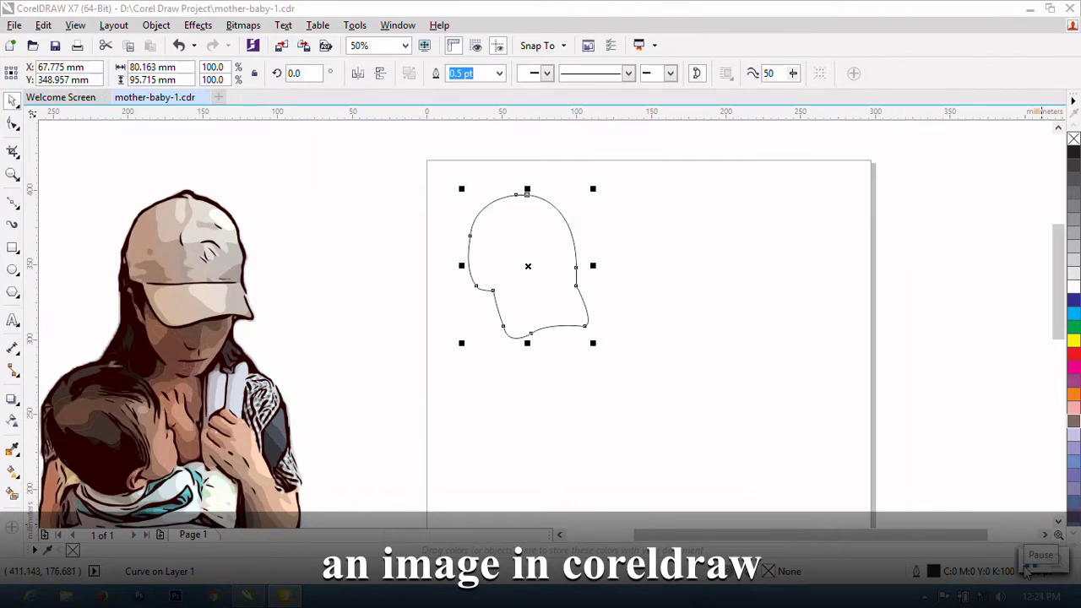
key(F5)
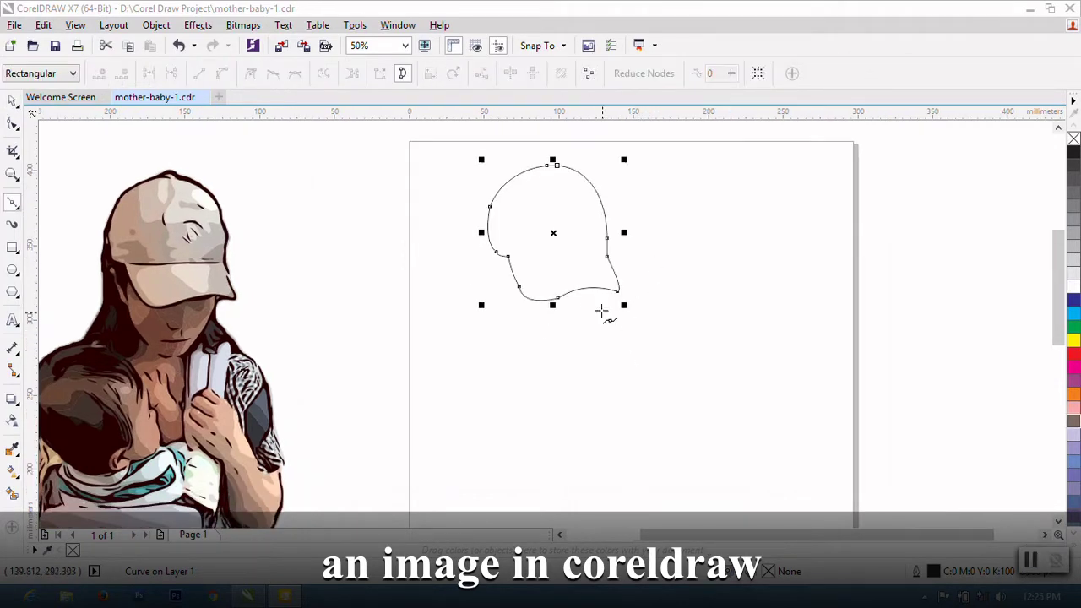
click(608, 289)
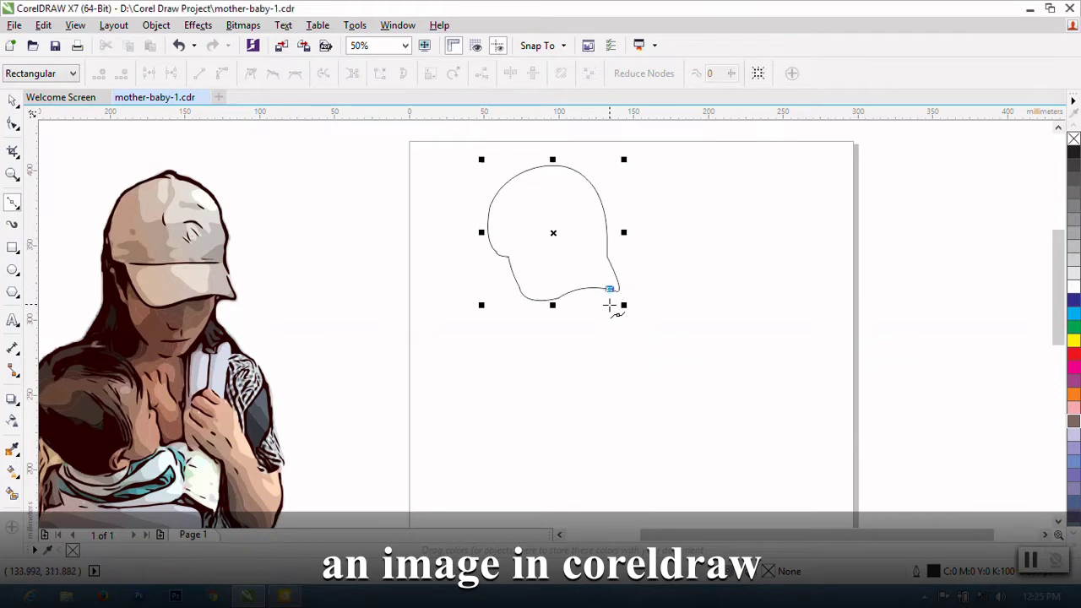
click(607, 304)
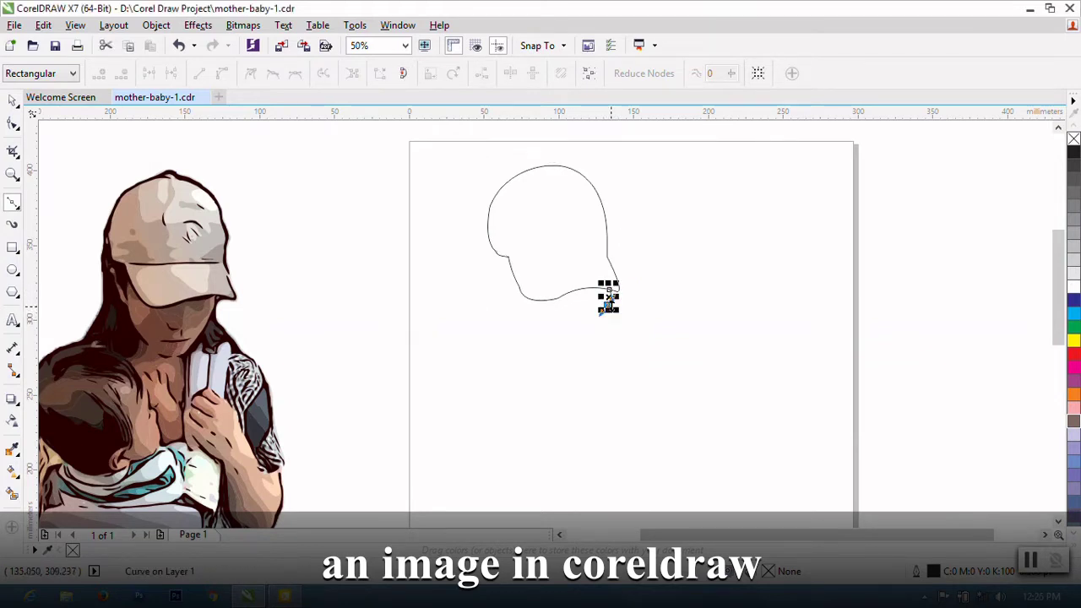
drag(573, 362, 557, 369)
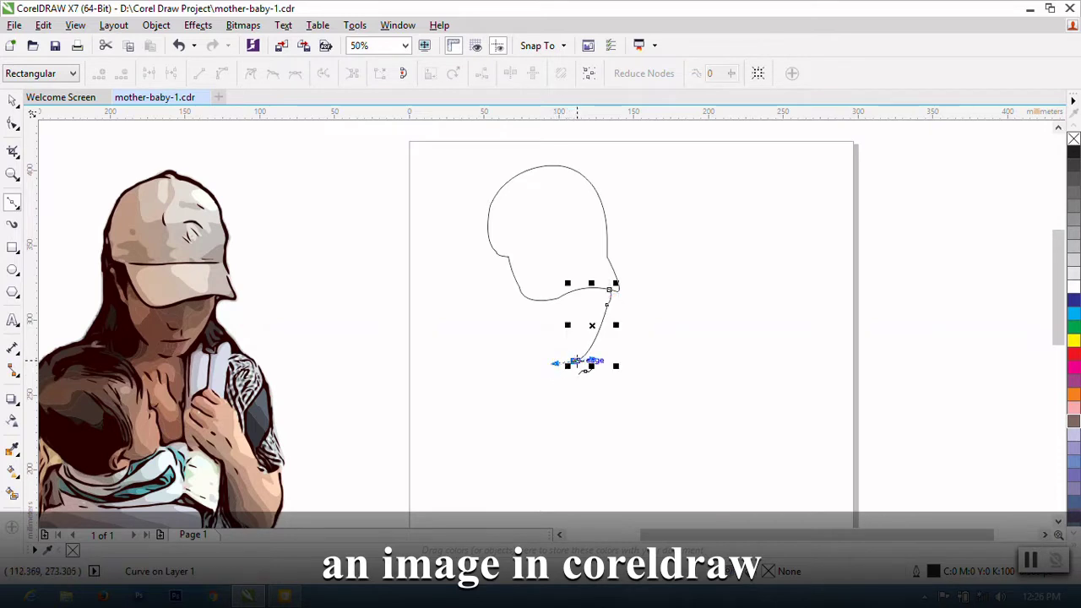
Step: Run the face curve left and up the head, close it at the chin, and select the chin nodes
mouse_move(541, 353)
mouse_down()
mouse_move(526, 339)
mouse_move(535, 343)
mouse_up()
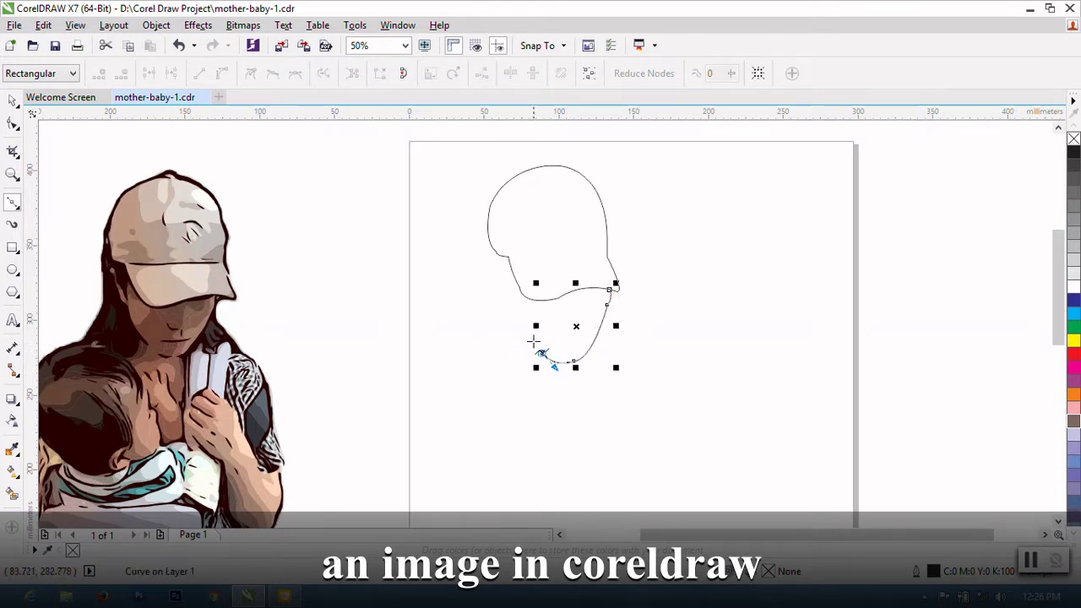
mouse_move(512, 272)
mouse_down()
mouse_move(523, 220)
mouse_move(507, 273)
mouse_up()
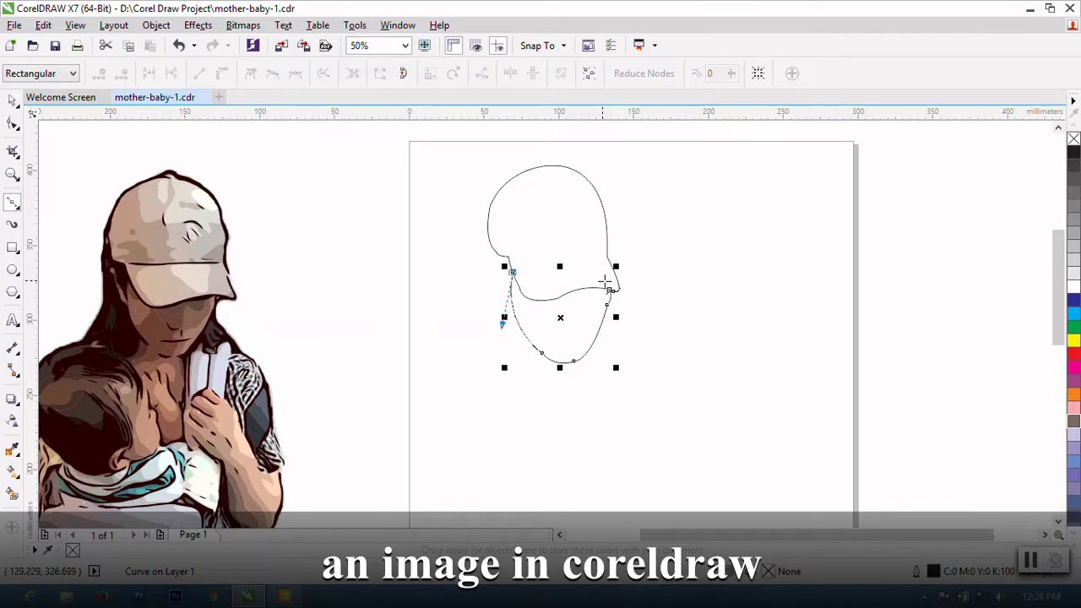
drag(609, 289, 659, 333)
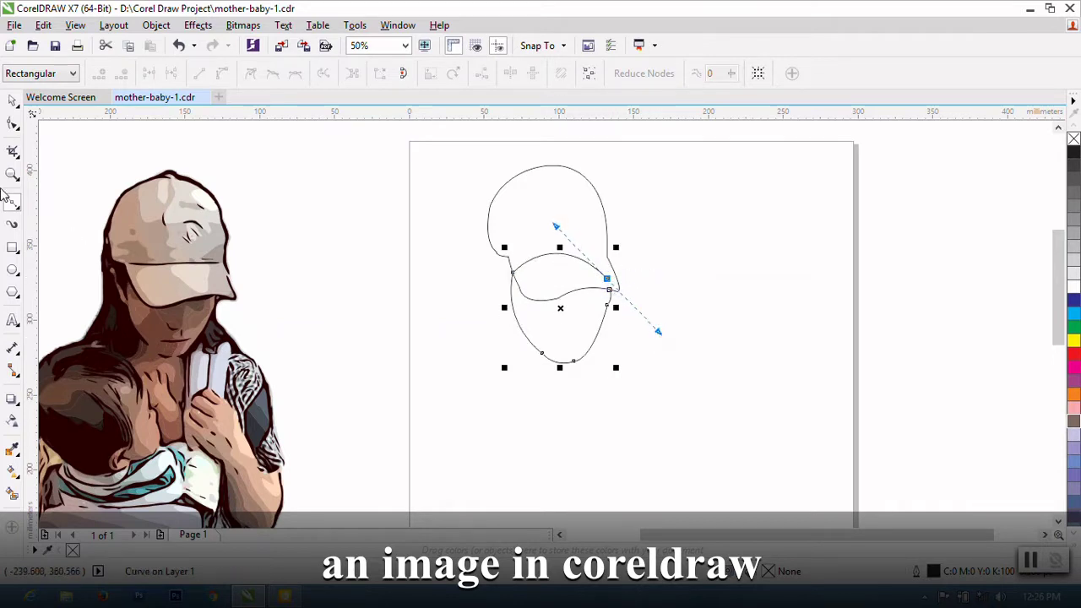
click(12, 123)
drag(576, 269, 644, 419)
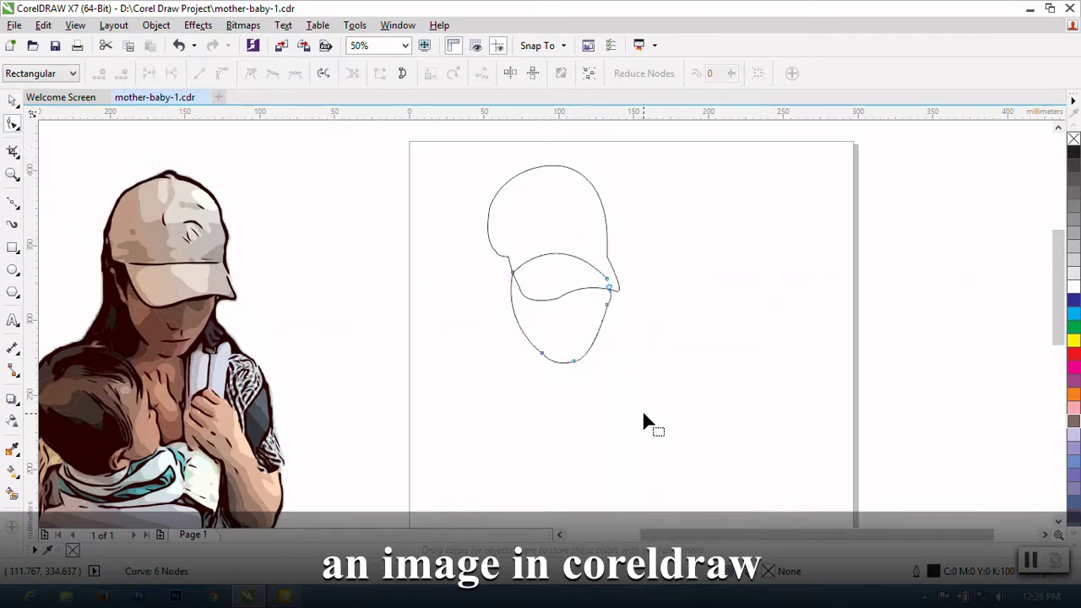
click(13, 203)
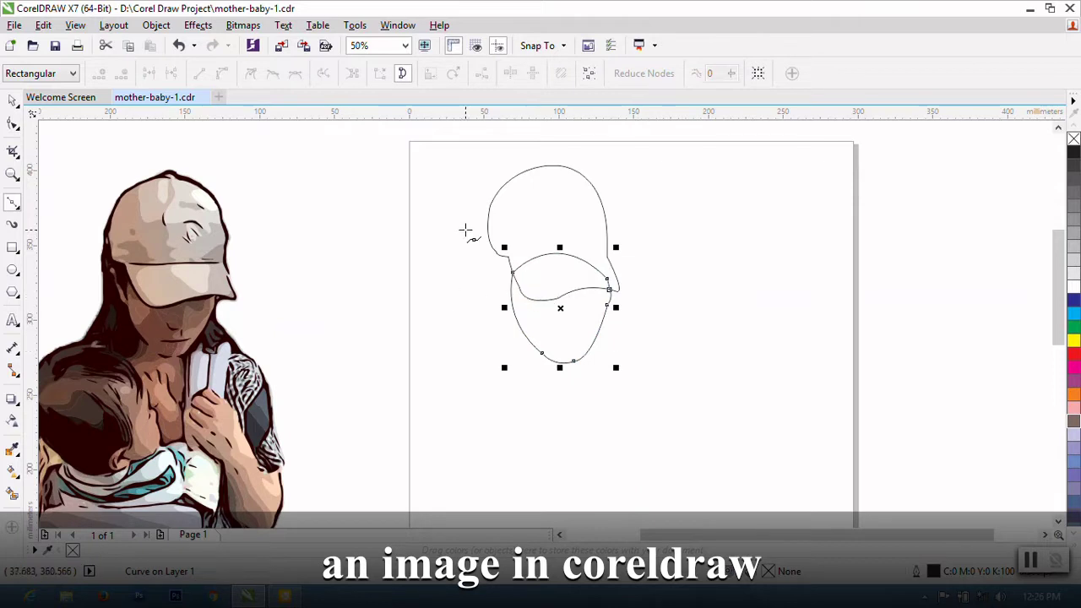
Step: Trace the hair from the head's left edge down the neck and along the hair's bottom
click(490, 206)
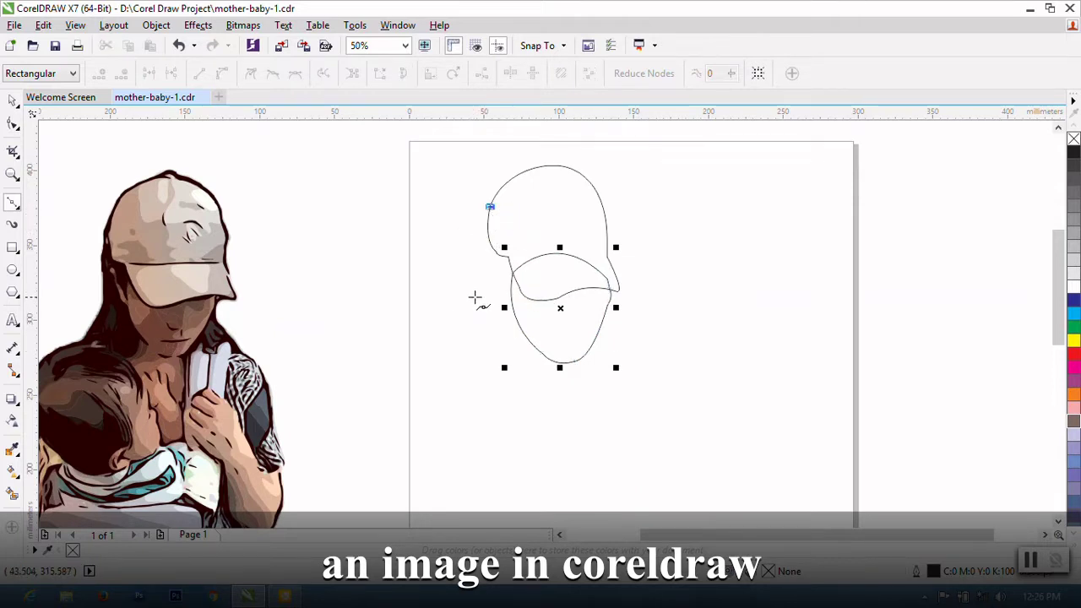
click(478, 298)
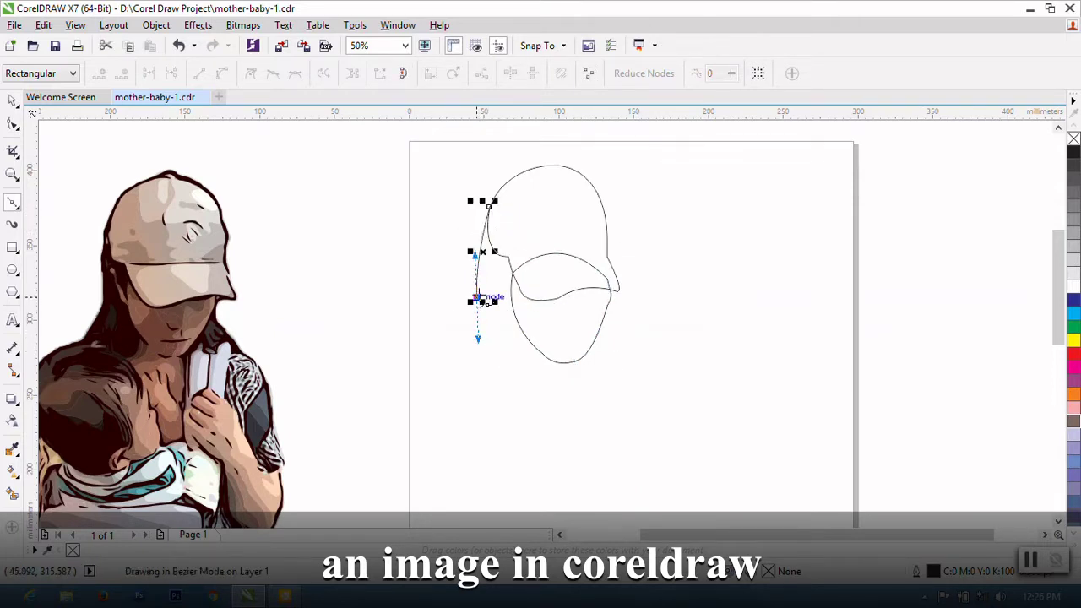
scroll(476, 342, down, 2)
scroll(448, 347, up, 2)
drag(512, 353, 501, 374)
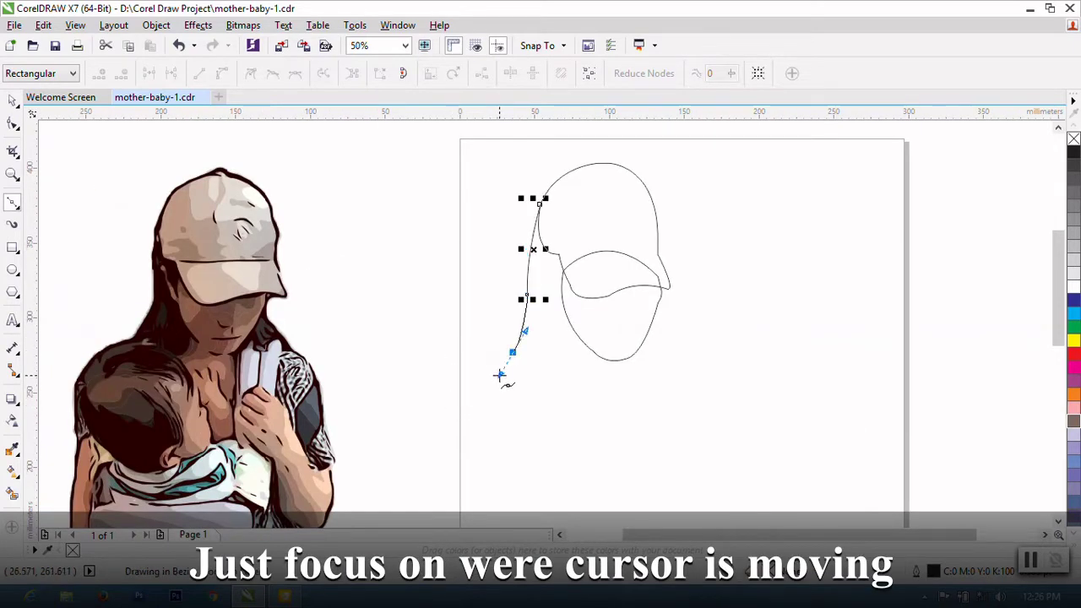
click(513, 355)
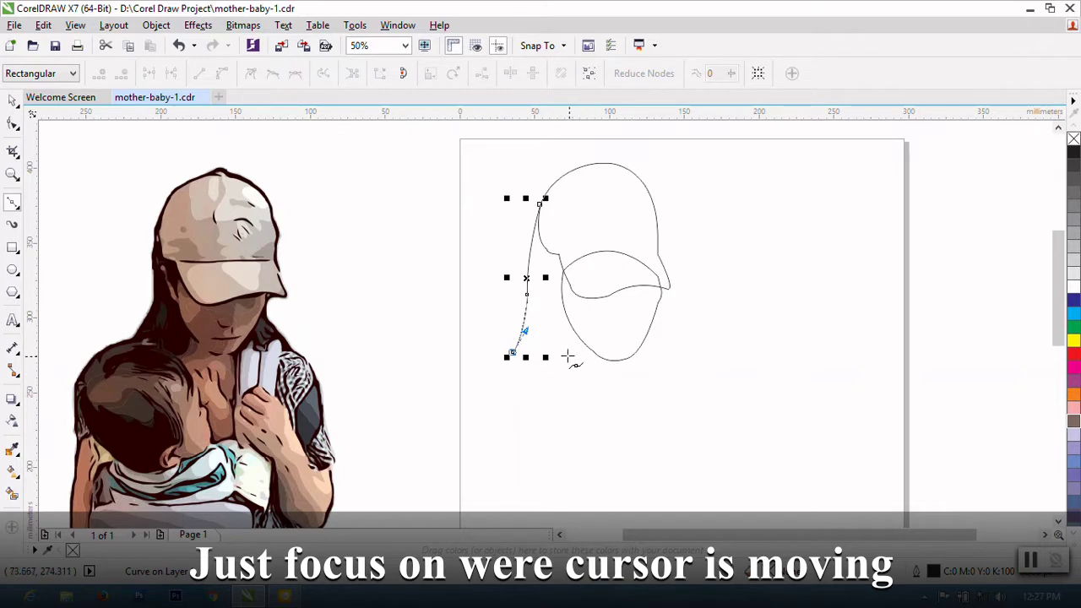
mouse_move(559, 353)
mouse_down()
mouse_move(571, 338)
mouse_move(572, 348)
mouse_up()
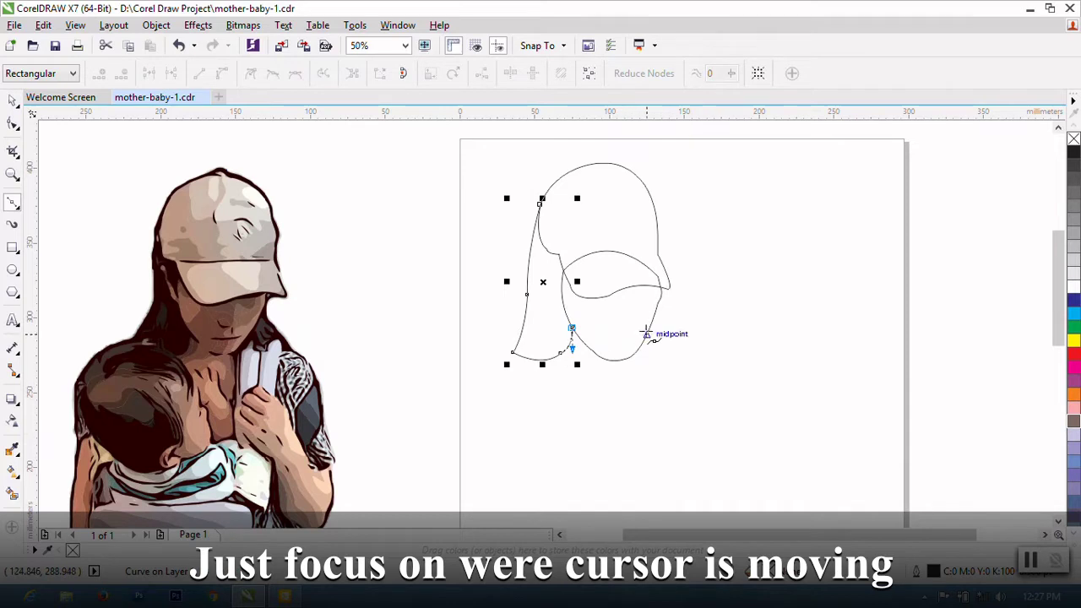
Step: Continue the hair curve along the jawline, up the right side, and back to its start
drag(647, 334, 677, 358)
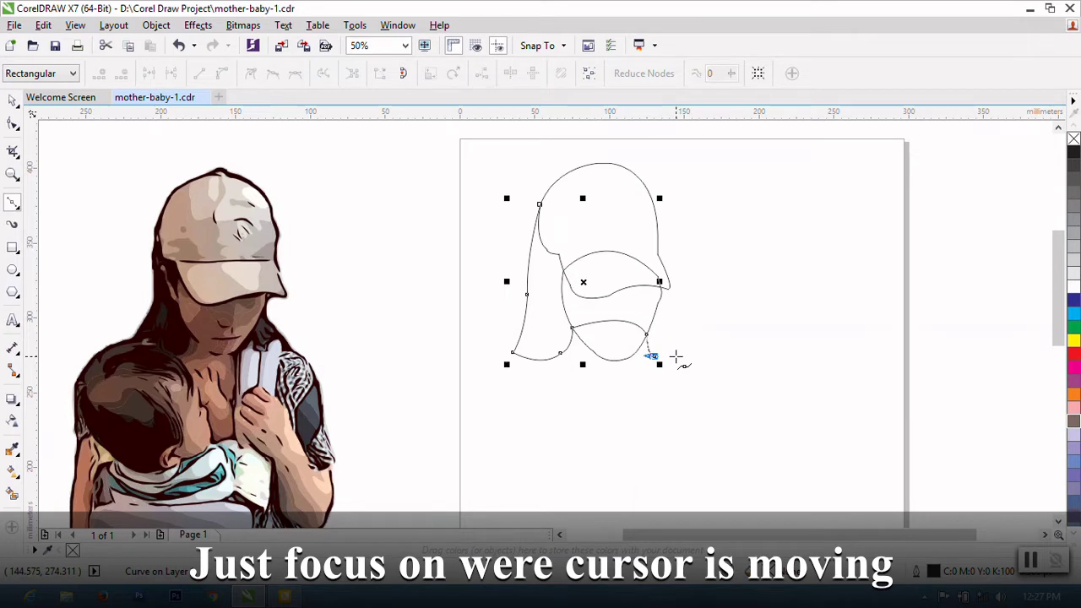
drag(691, 363, 691, 357)
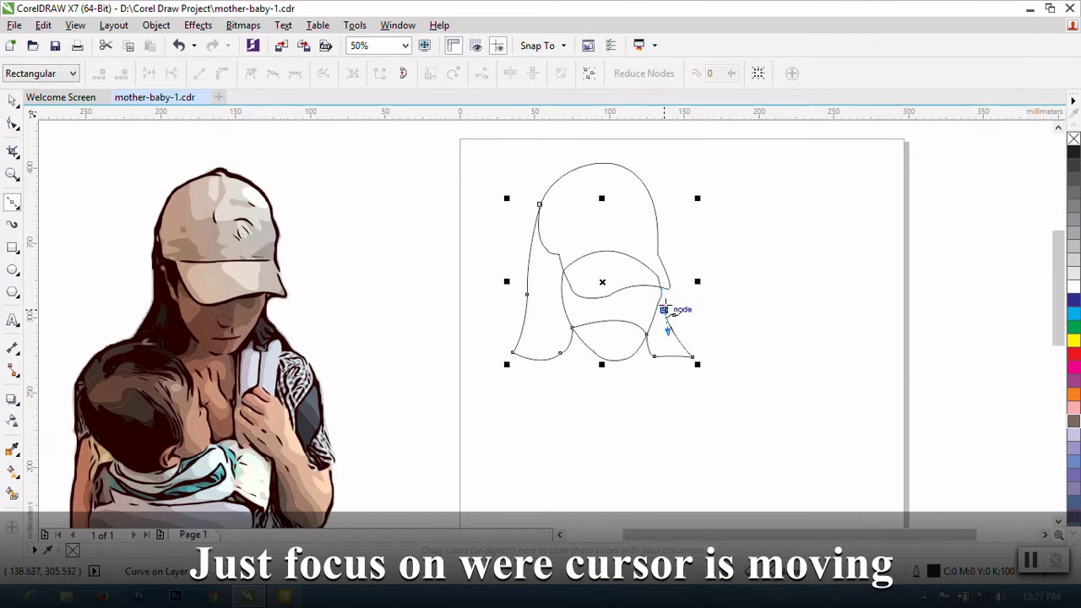
scroll(636, 259, up, 1)
click(684, 277)
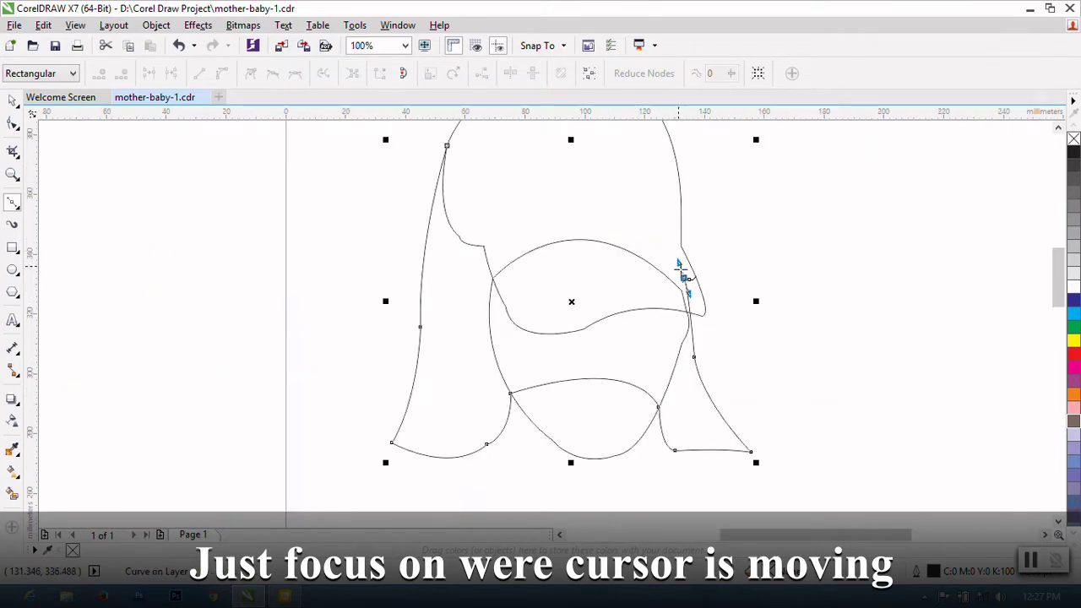
scroll(578, 368, down, 1)
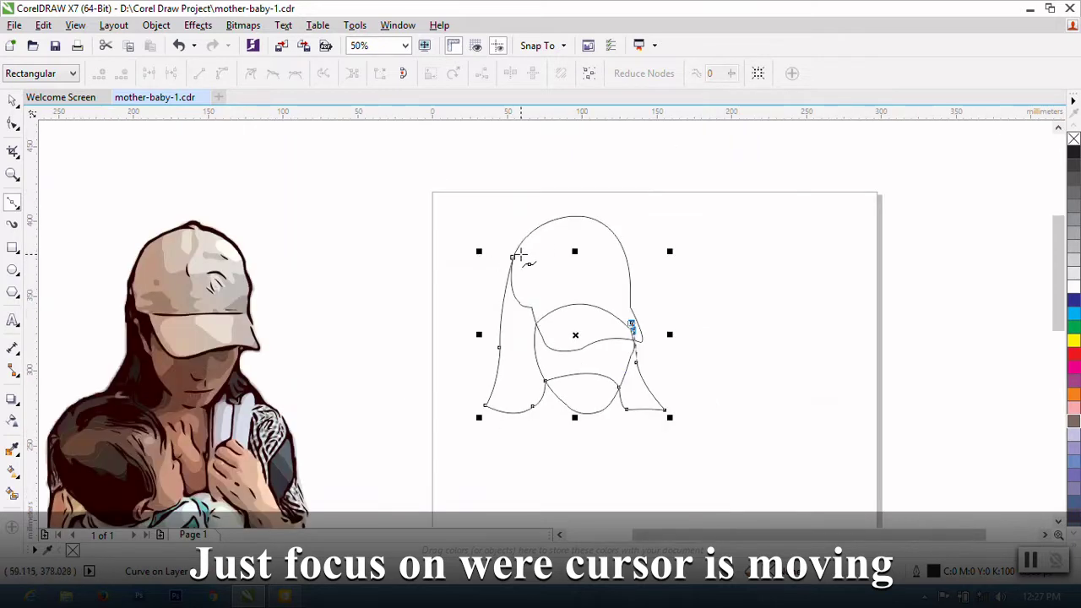
drag(520, 253, 442, 309)
Step: Close the hair curve with Close Curve, then select the lower face curve
click(12, 124)
right_click(530, 288)
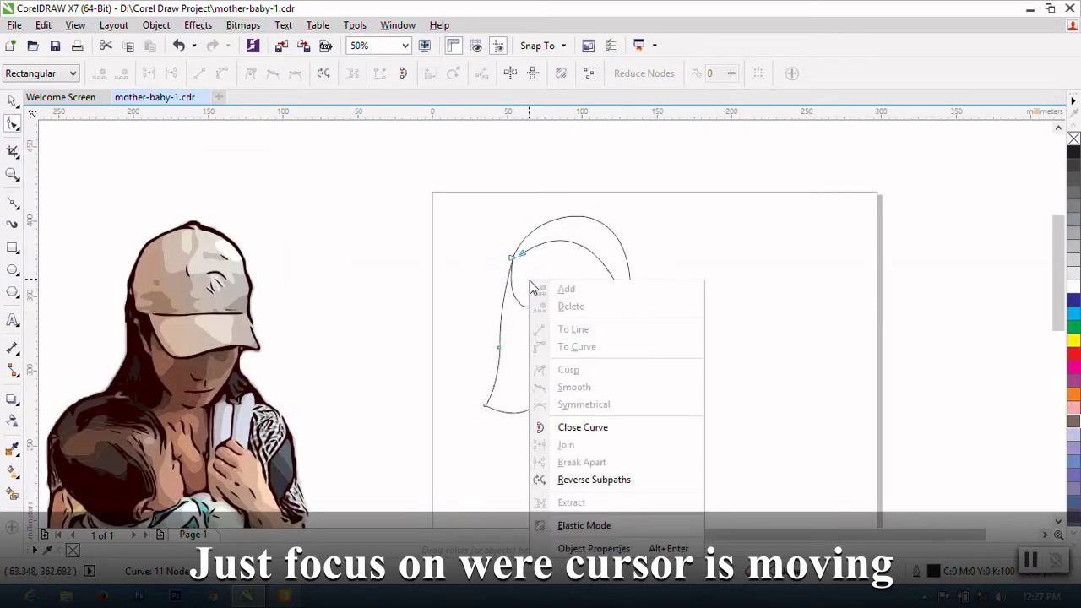
click(603, 427)
key(space)
click(529, 356)
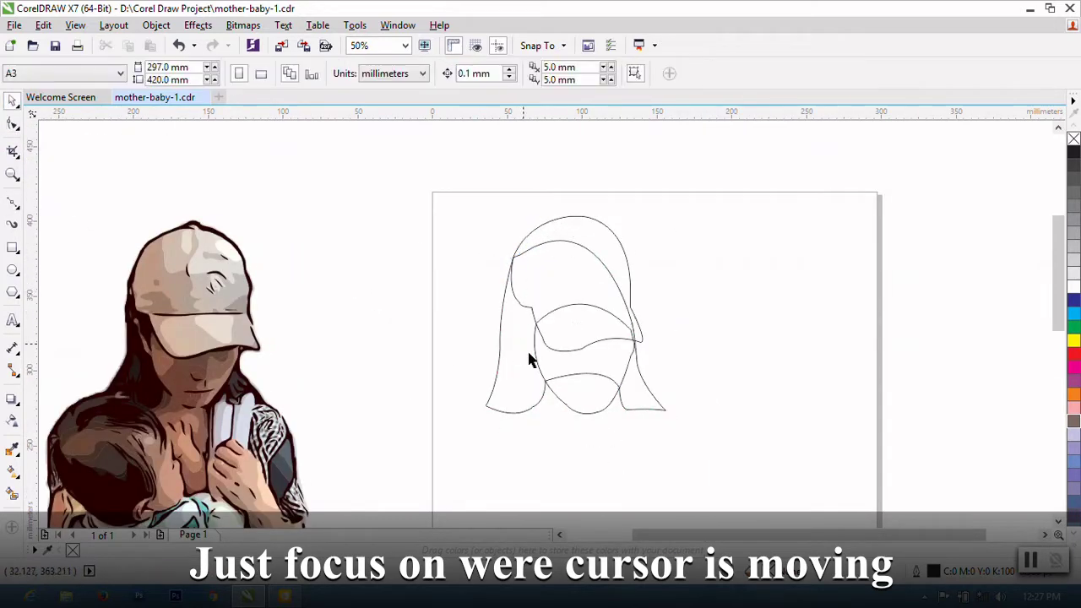
click(555, 389)
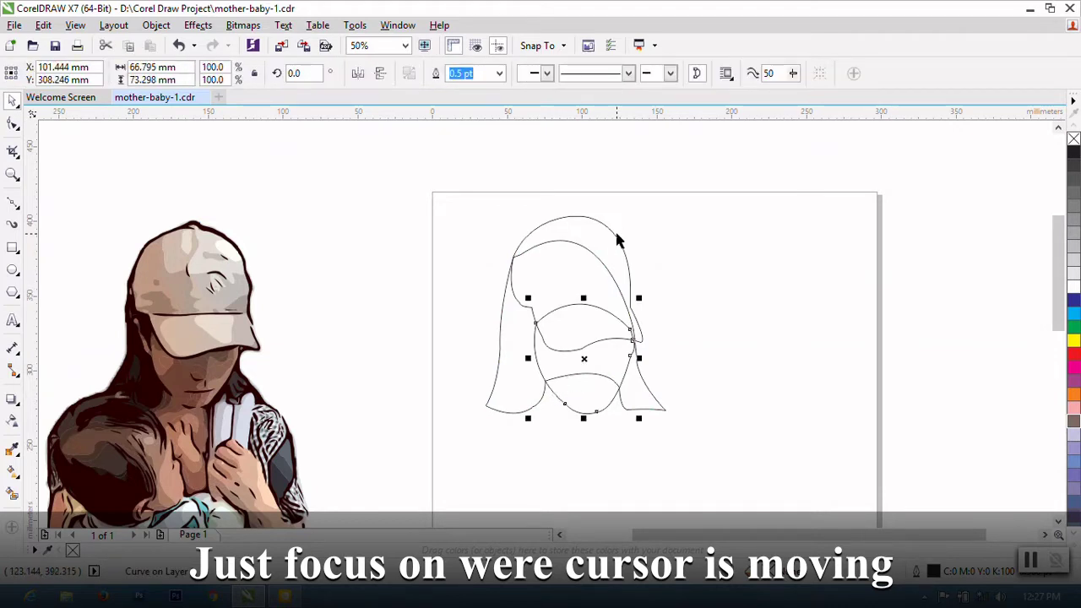
Step: Begin the torso outline at the chin intersection with a sharp corner node
click(616, 237)
click(674, 247)
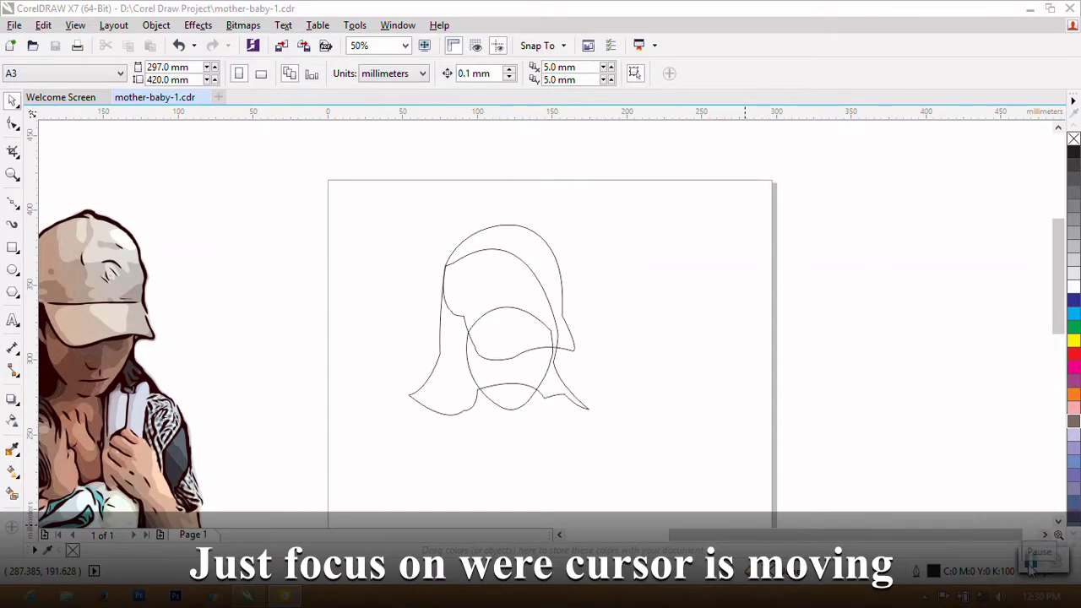
click(13, 203)
scroll(490, 326, down, 1)
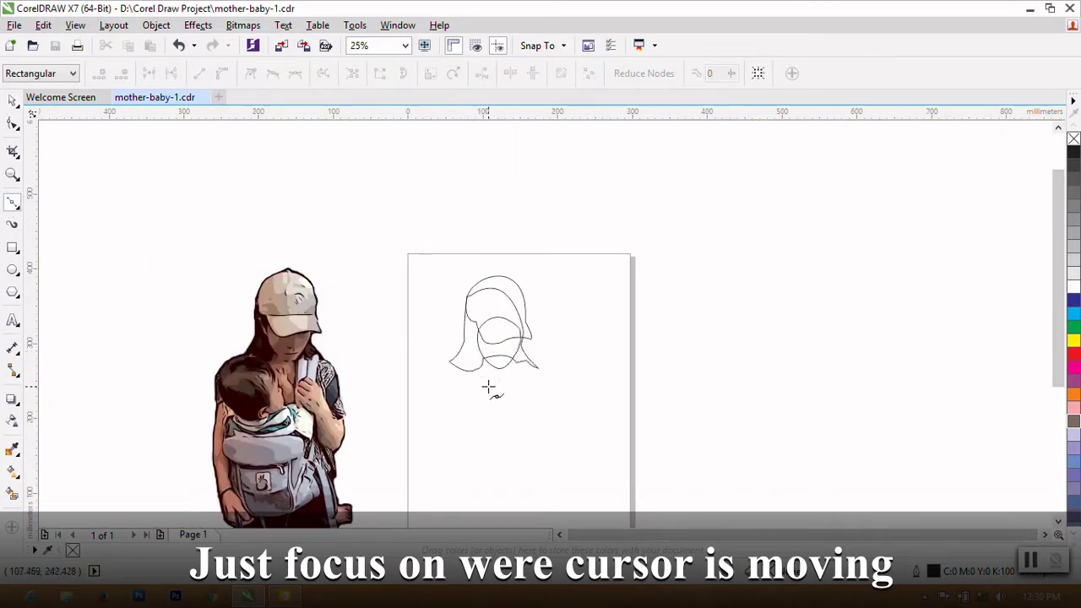
scroll(481, 412, up, 1)
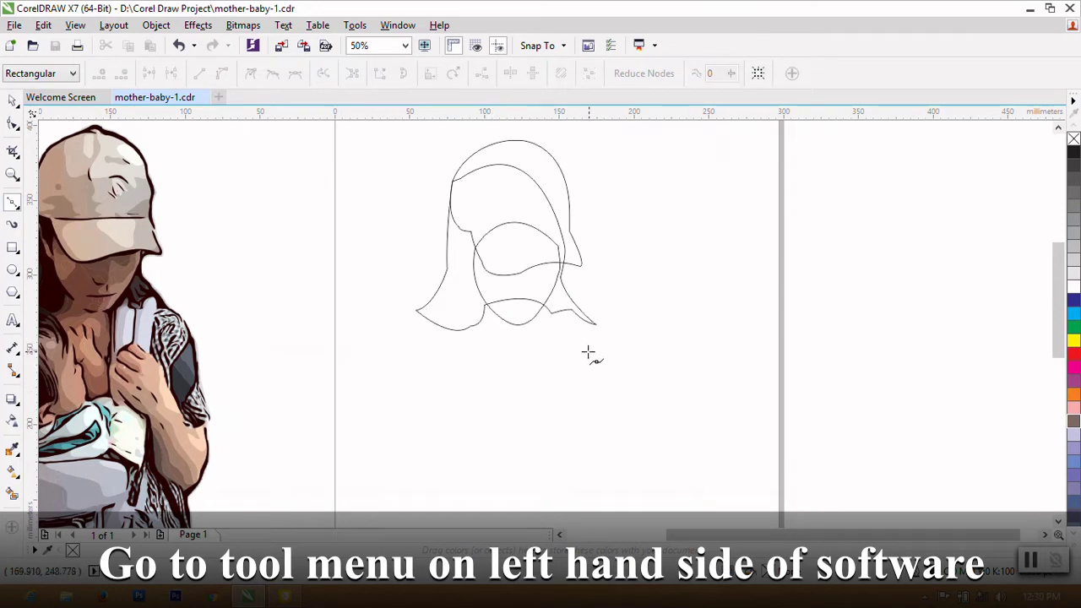
click(543, 305)
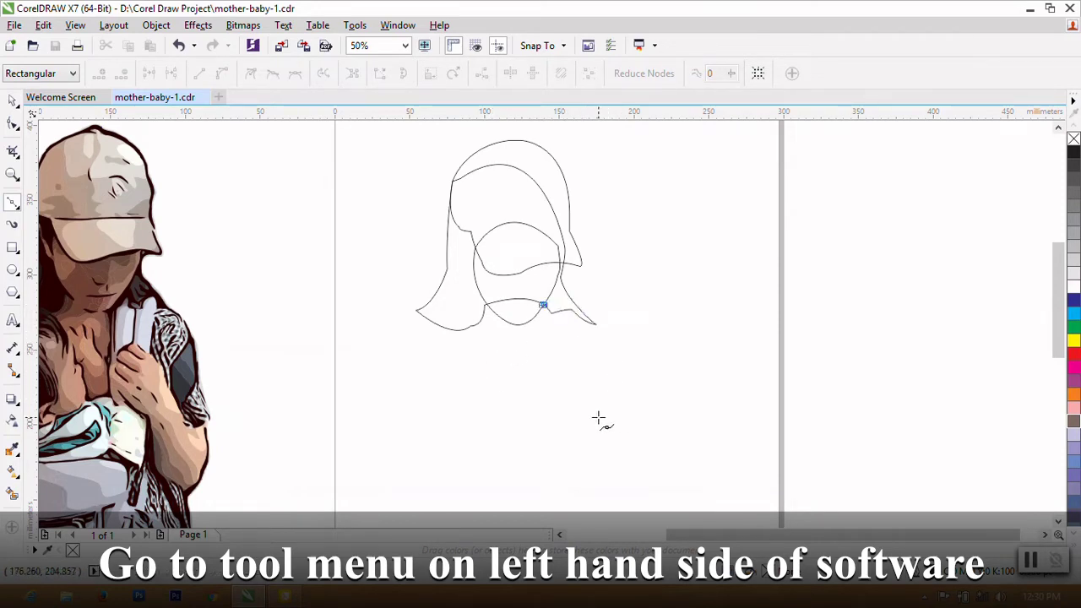
mouse_move(623, 420)
mouse_down()
mouse_move(620, 488)
mouse_move(604, 489)
mouse_up()
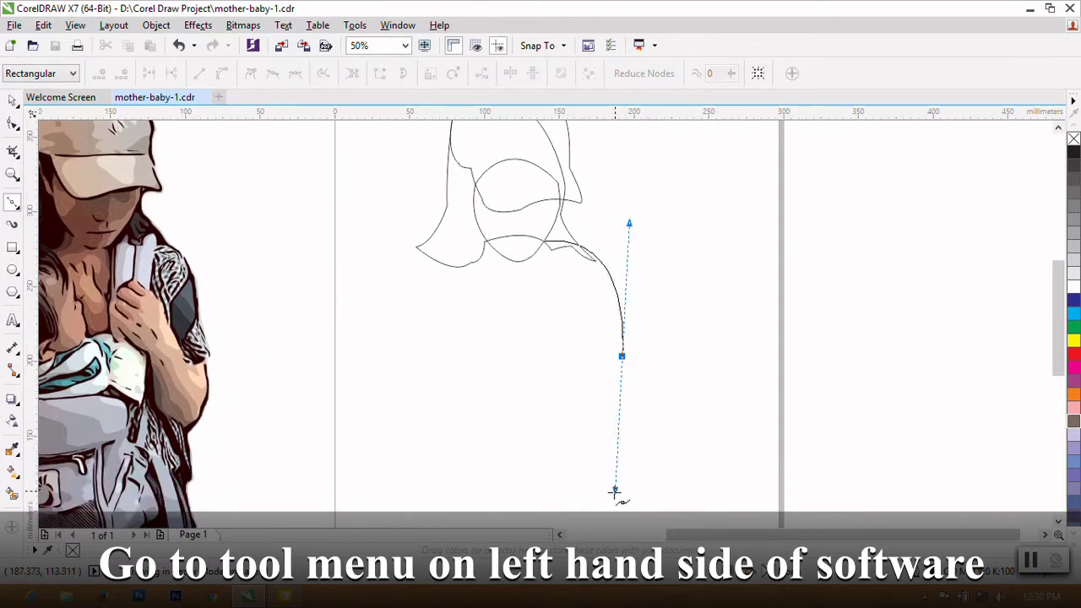
click(623, 357)
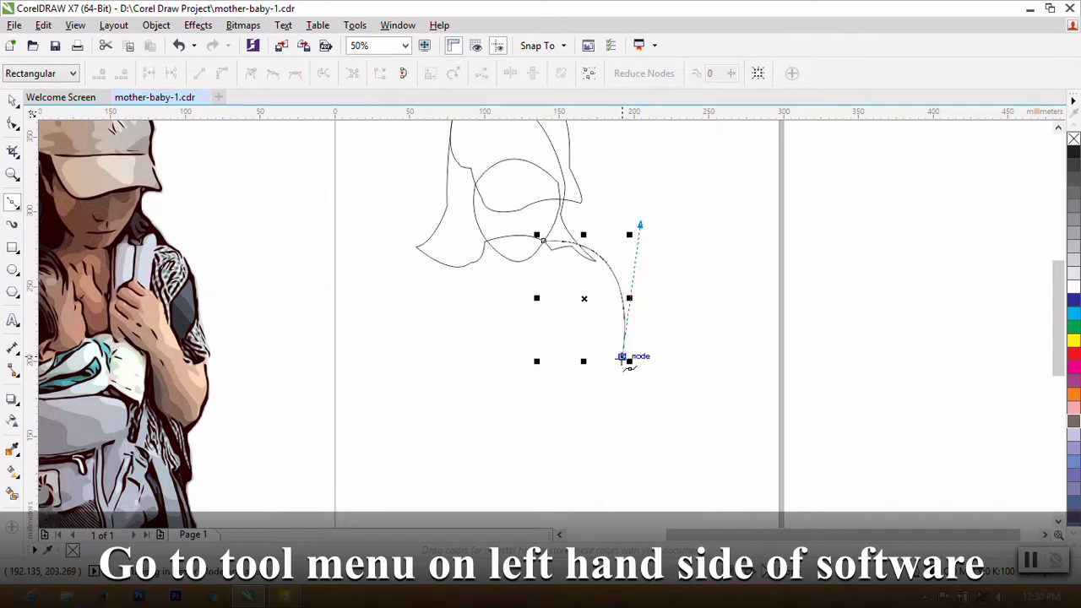
Step: Trace the sleeve, the body's right side, and the bottom edge of the torso
scroll(609, 382, down, 2)
scroll(560, 386, up, 2)
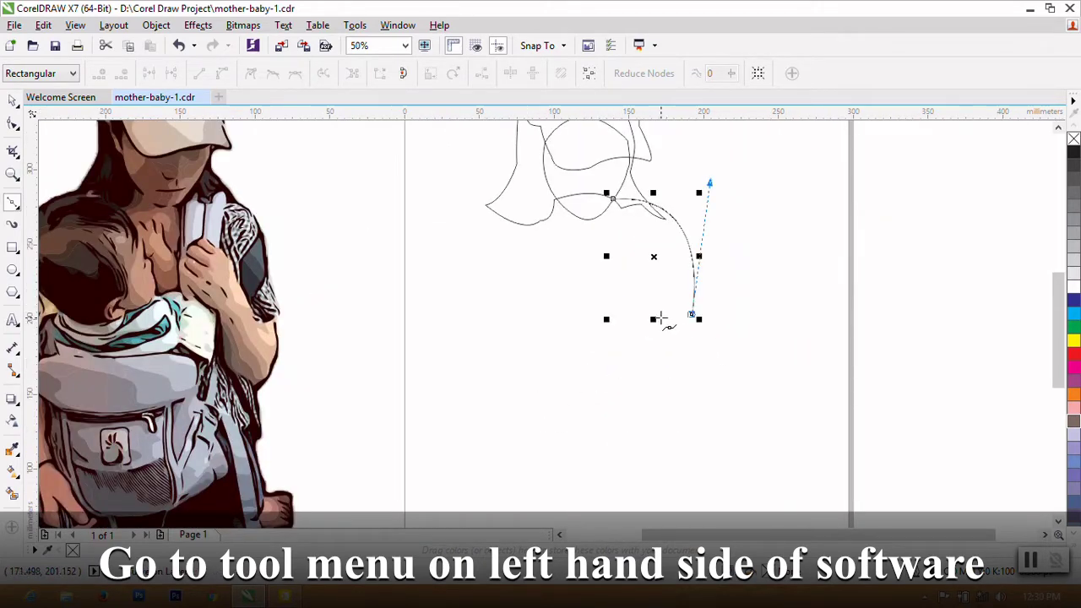
drag(657, 318, 678, 321)
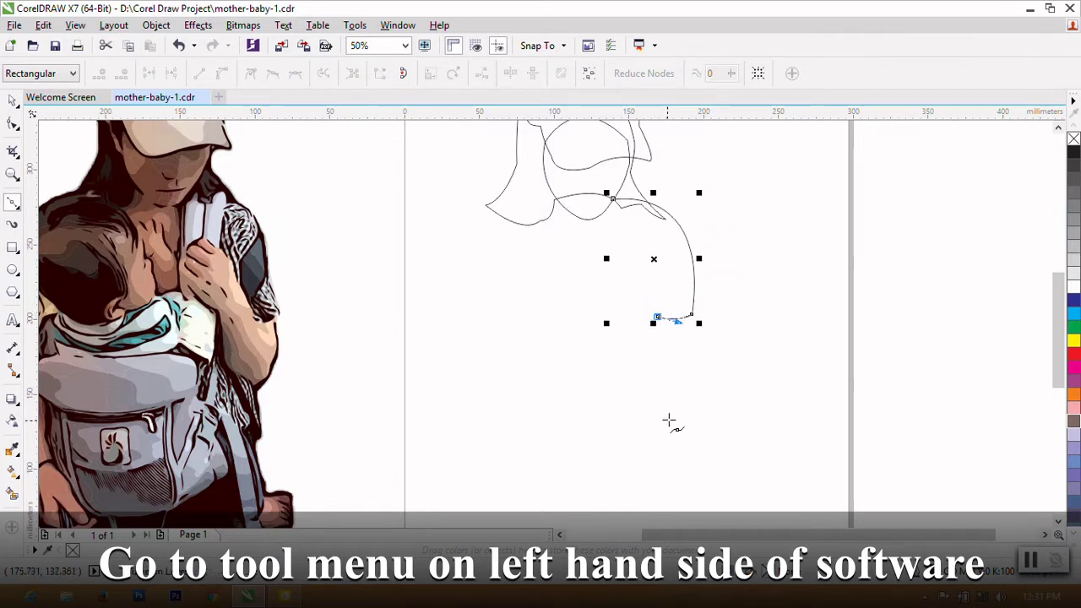
drag(671, 420, 671, 435)
scroll(671, 423, down, 2)
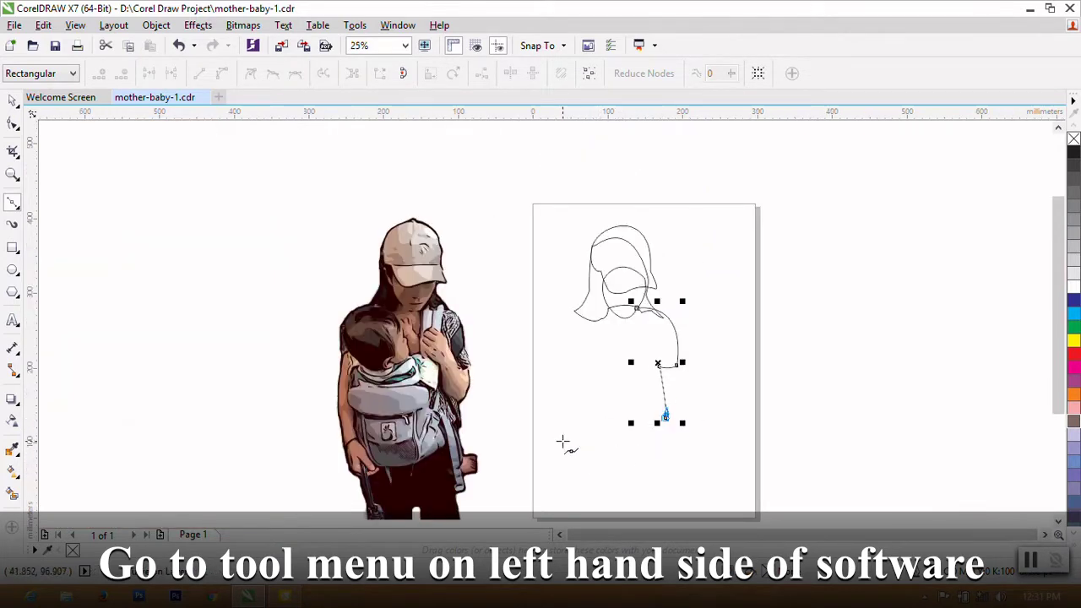
scroll(555, 448, up, 2)
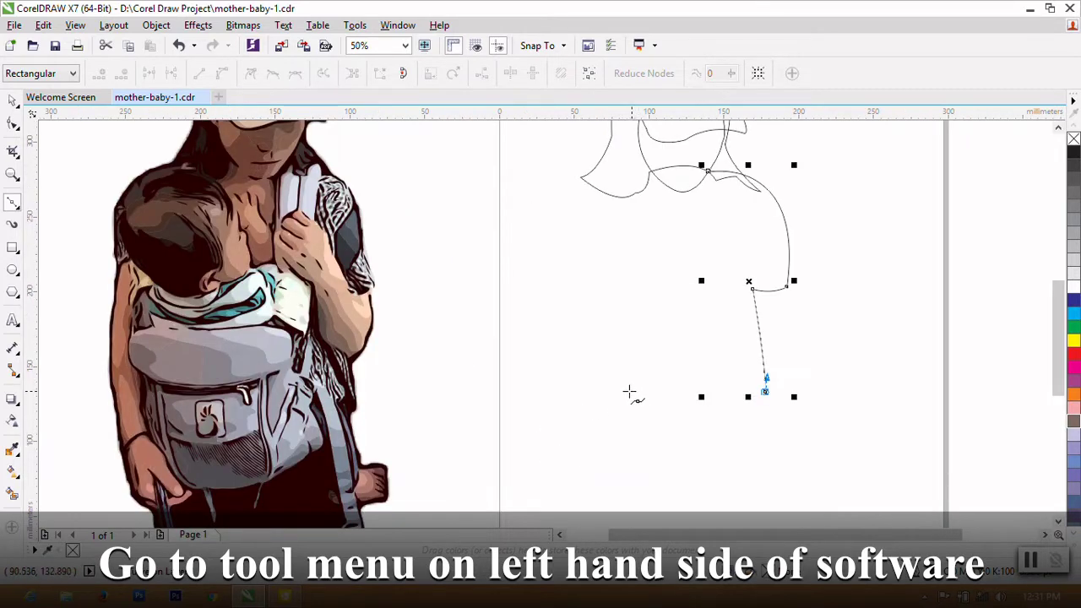
drag(625, 395, 590, 377)
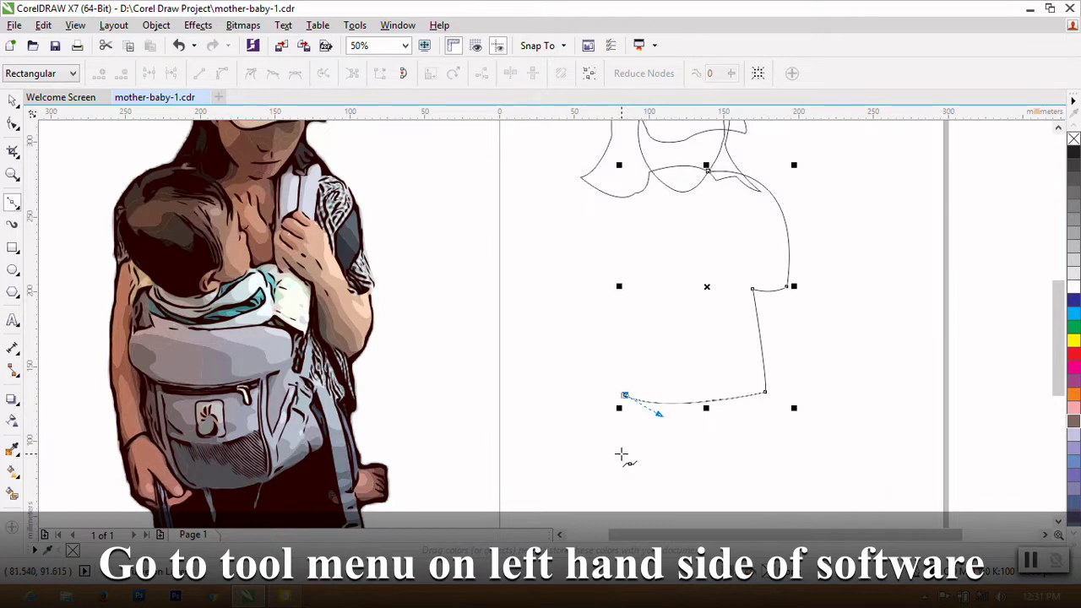
Step: Draw the torso's left side up to the shoulder and nudge the shoulder nodes down
scroll(591, 444, down, 2)
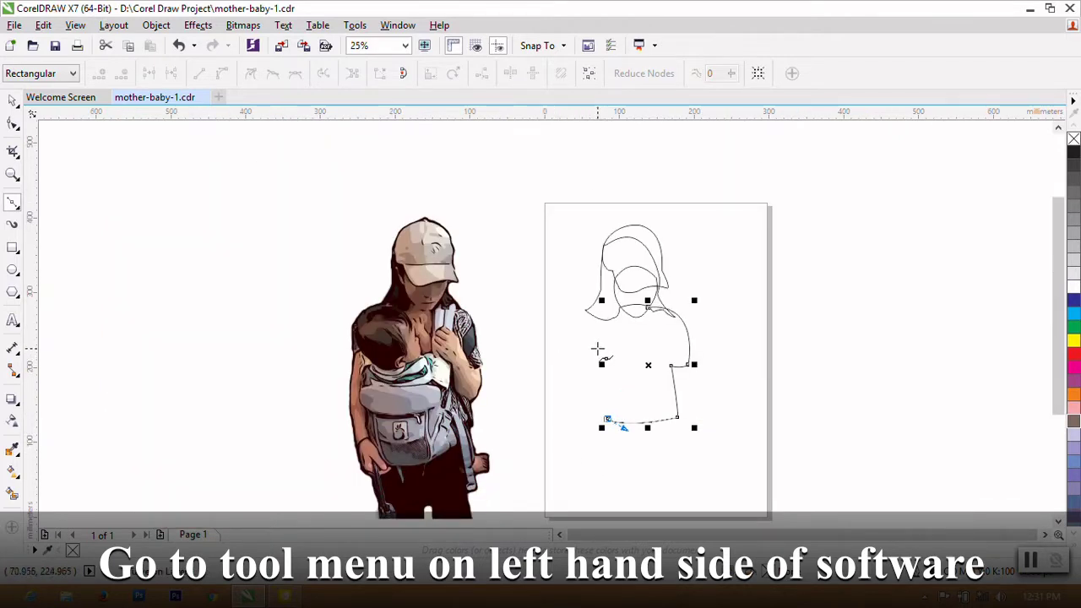
drag(594, 337, 589, 283)
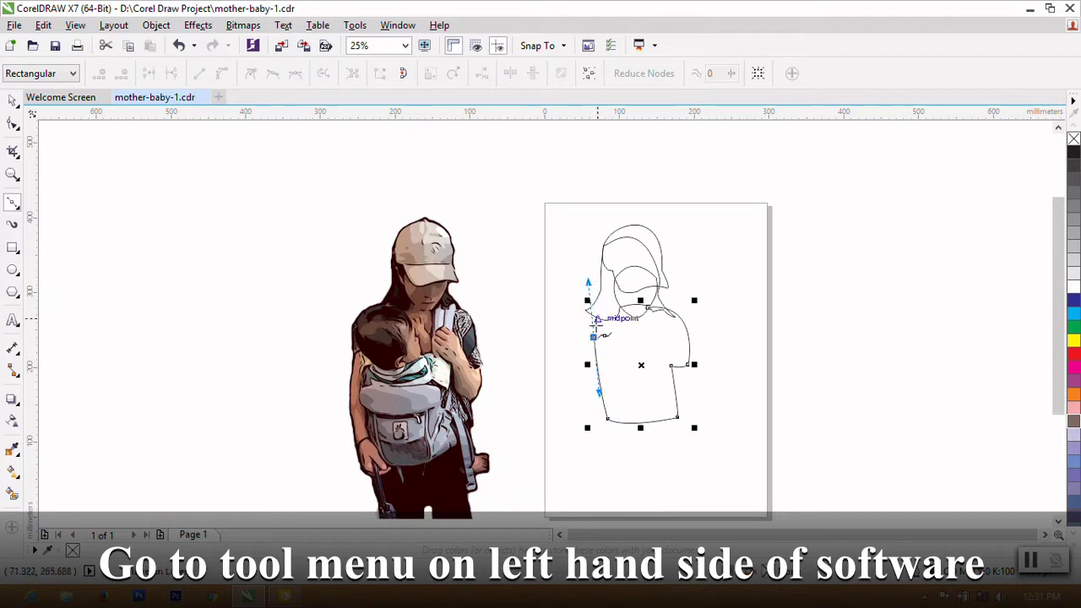
click(594, 337)
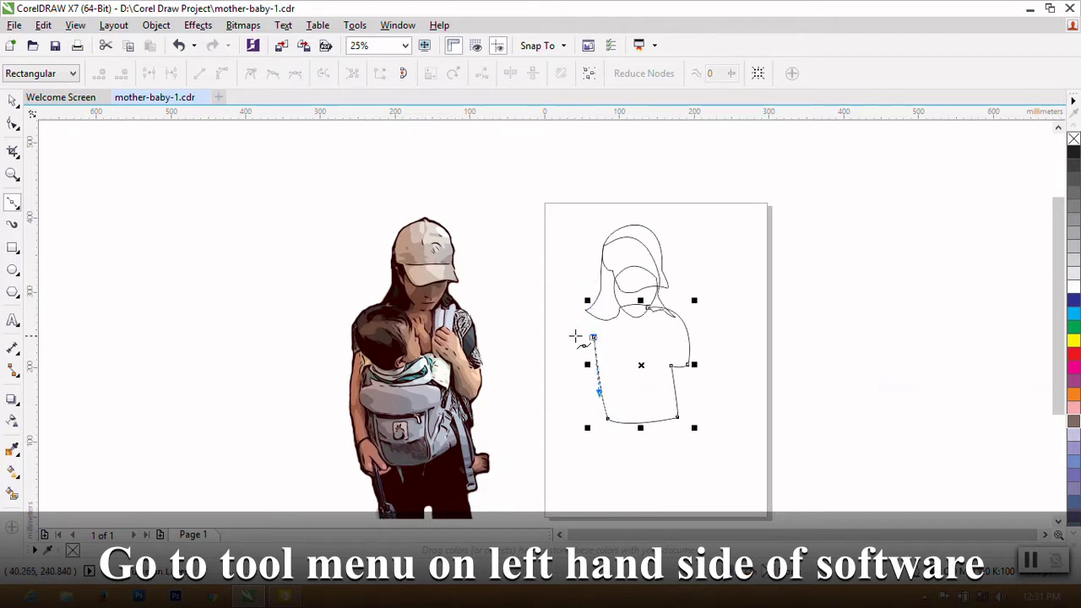
scroll(574, 337, up, 1)
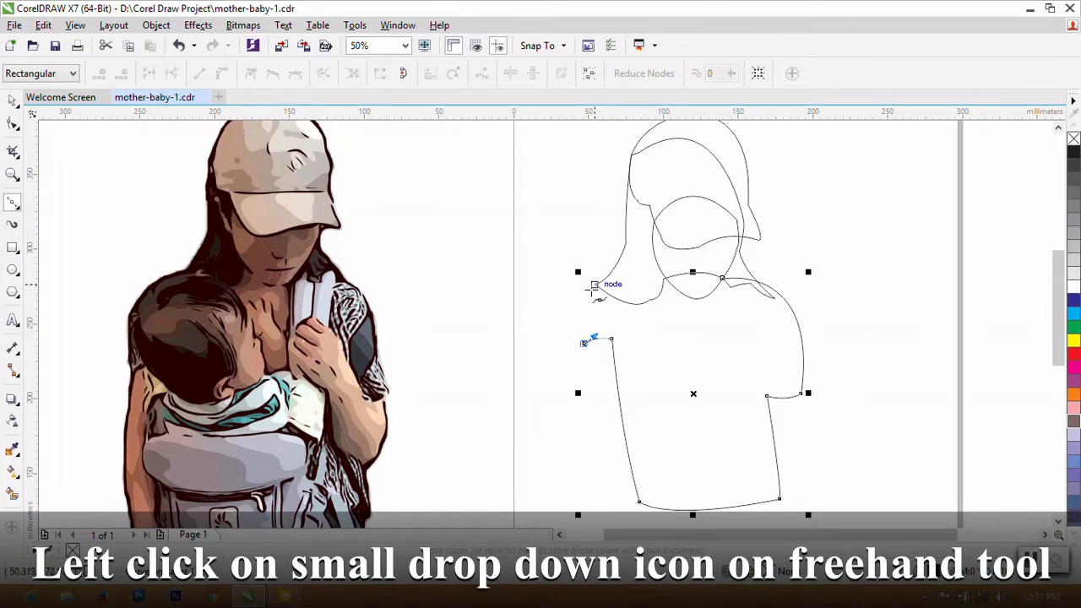
mouse_move(594, 284)
mouse_down()
mouse_move(639, 268)
mouse_move(619, 257)
mouse_up()
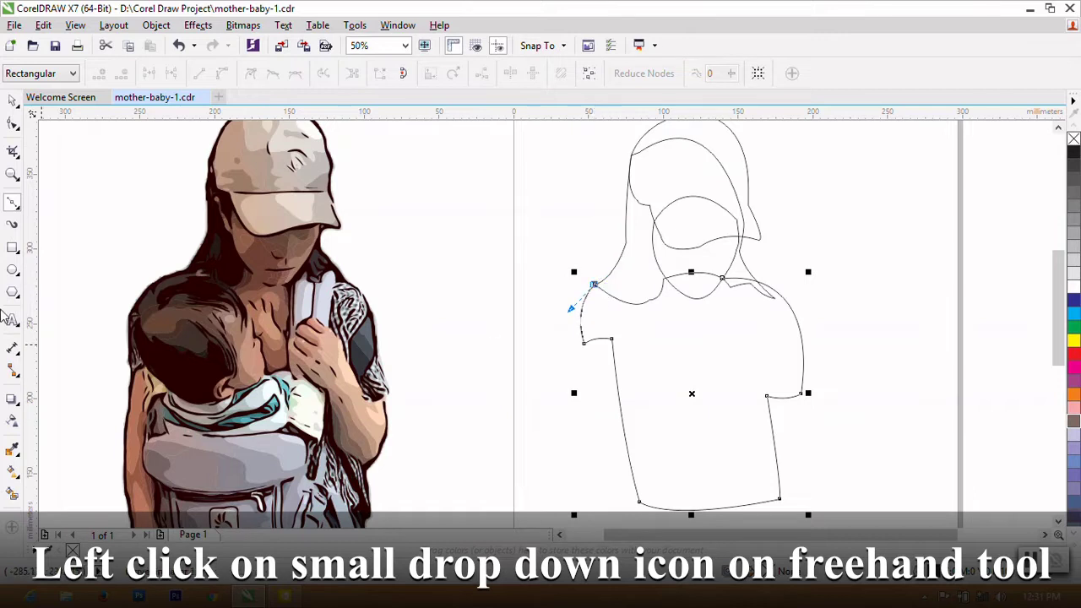
key(F10)
drag(666, 361, 680, 384)
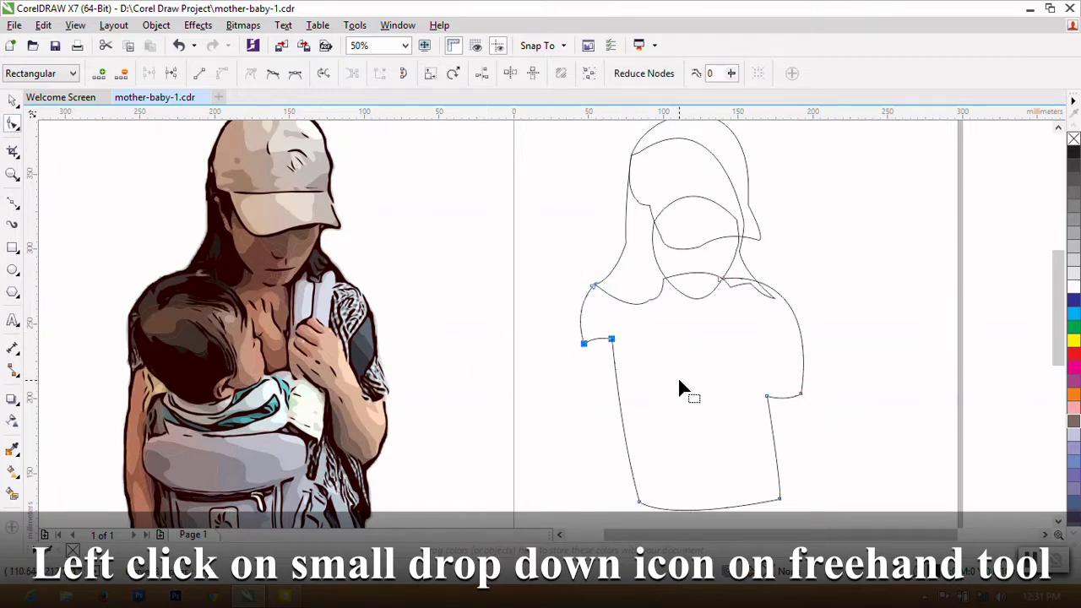
key(Down)
key(Down)
key(Down)
key(Down)
key(Down)
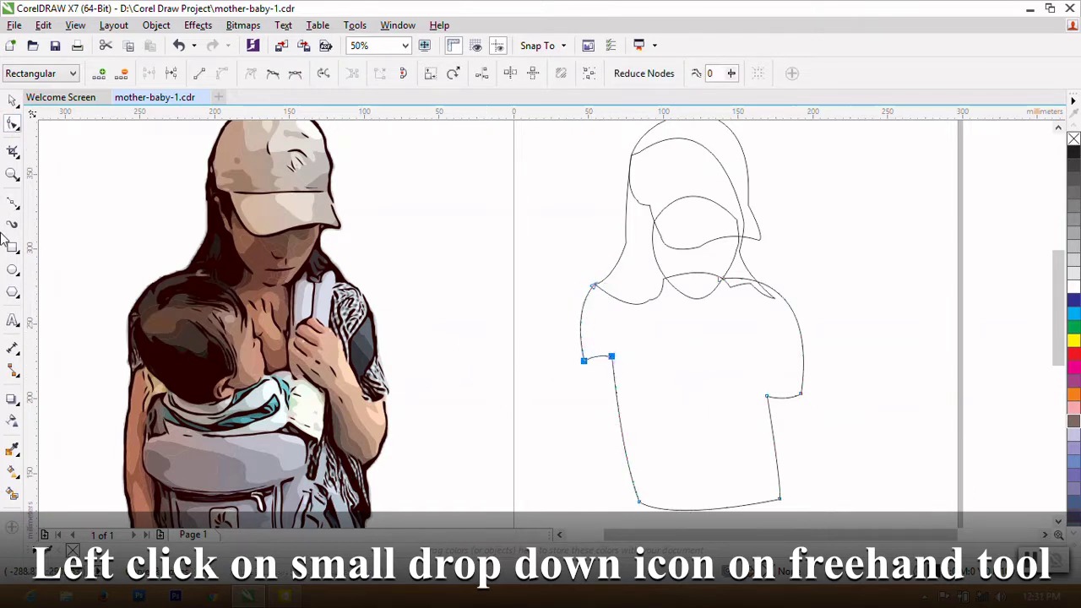
Step: Add a straight line across the neck, close the torso outline, and select it
click(12, 203)
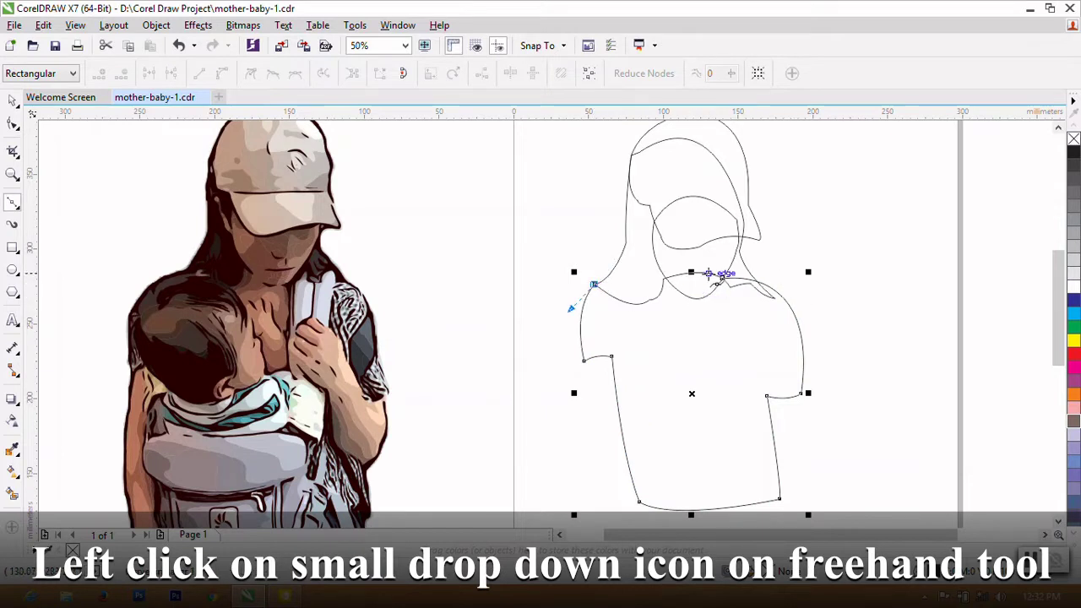
click(709, 278)
key(F10)
right_click(685, 405)
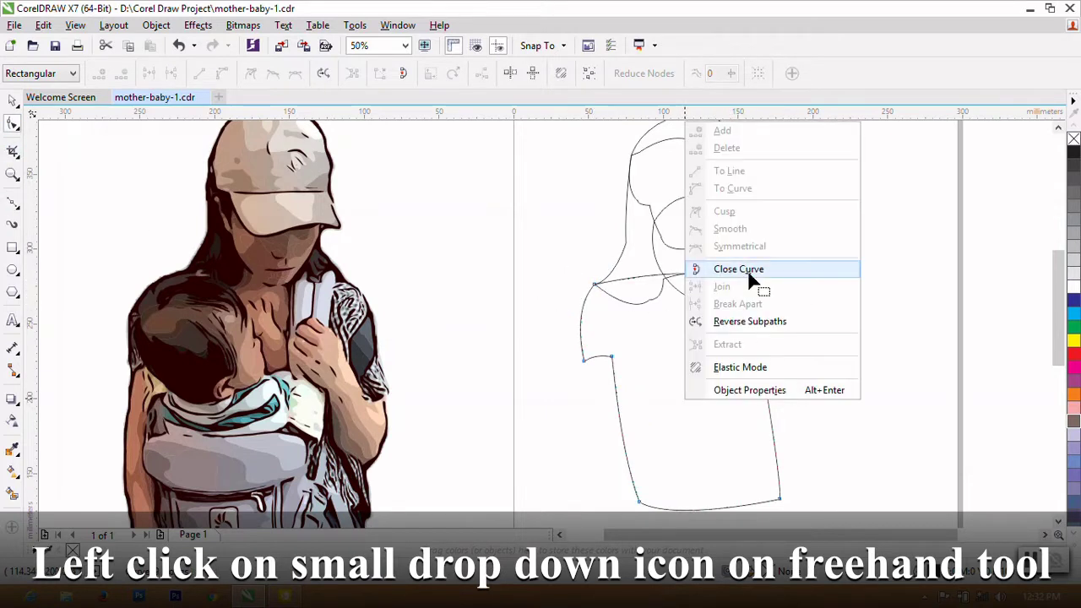
click(744, 268)
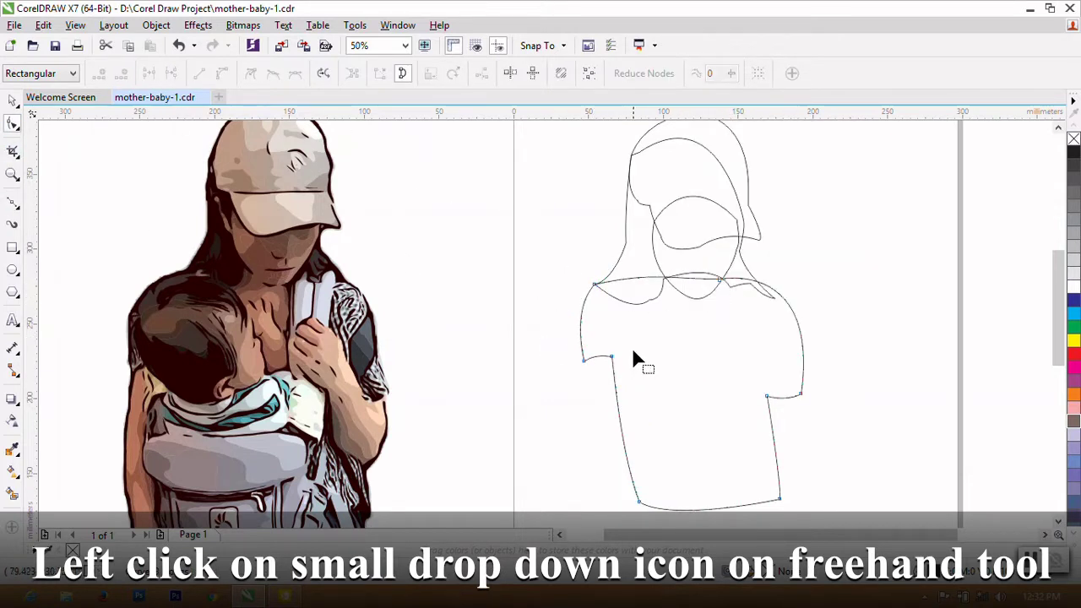
scroll(632, 347, down, 1)
click(9, 99)
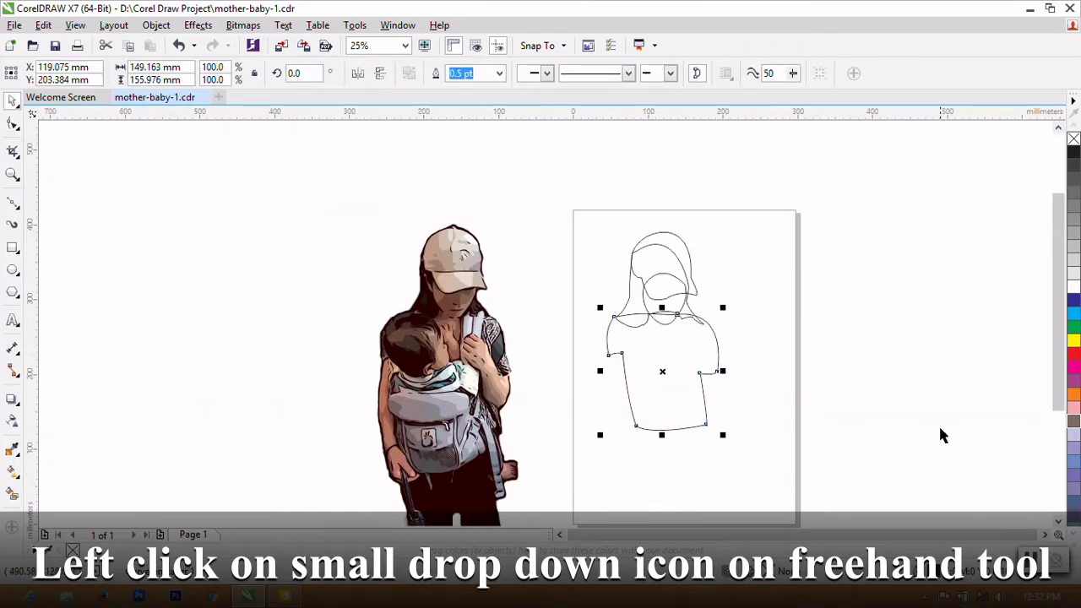
click(13, 202)
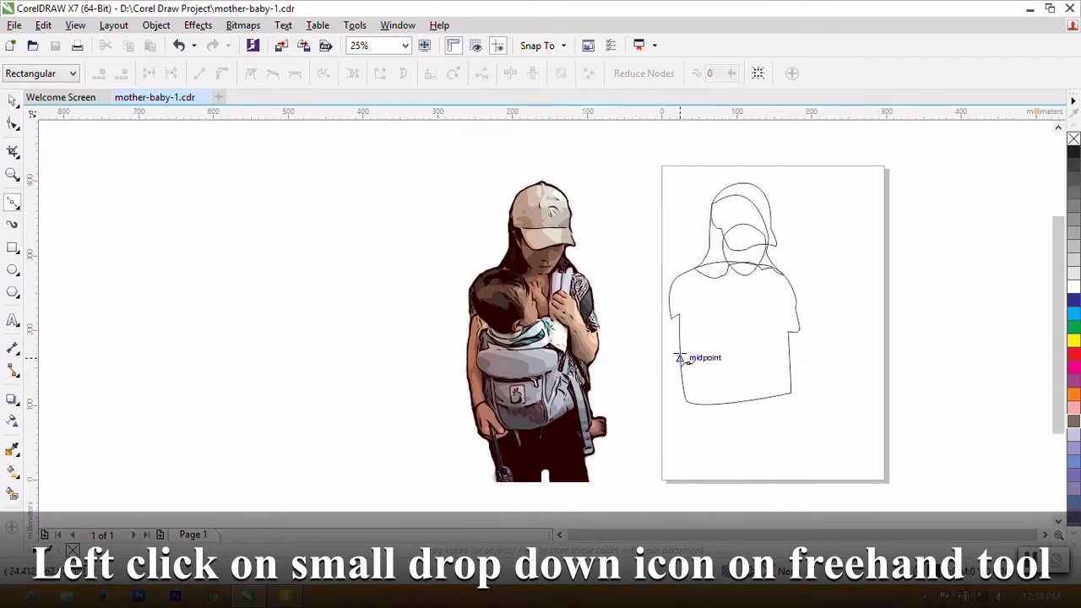
Step: Draw a curve from the neckline down the chest and bending back up
scroll(718, 254, up, 1)
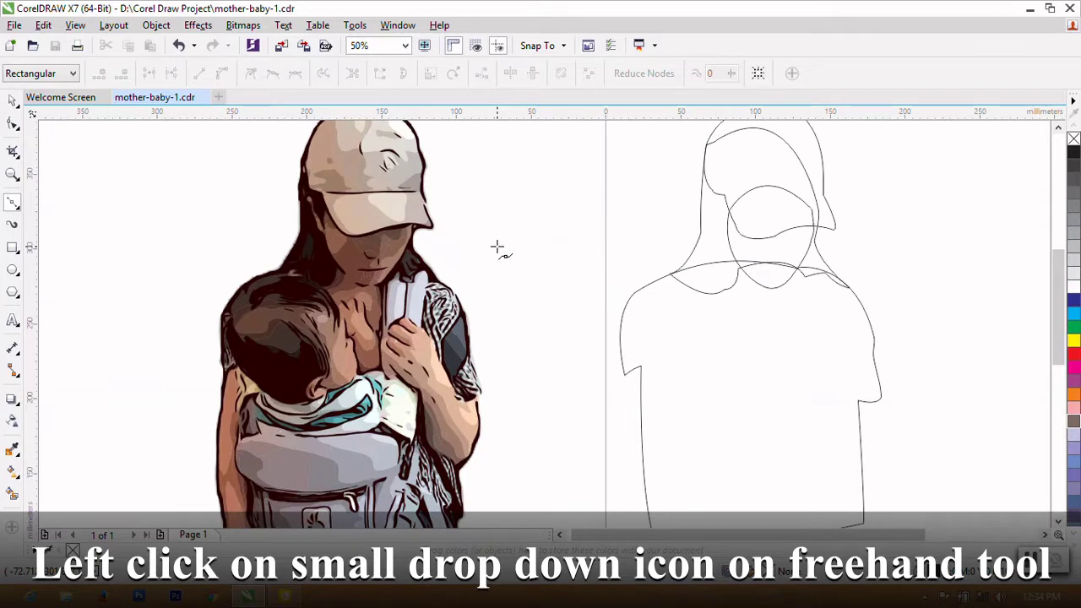
scroll(515, 313, down, 1)
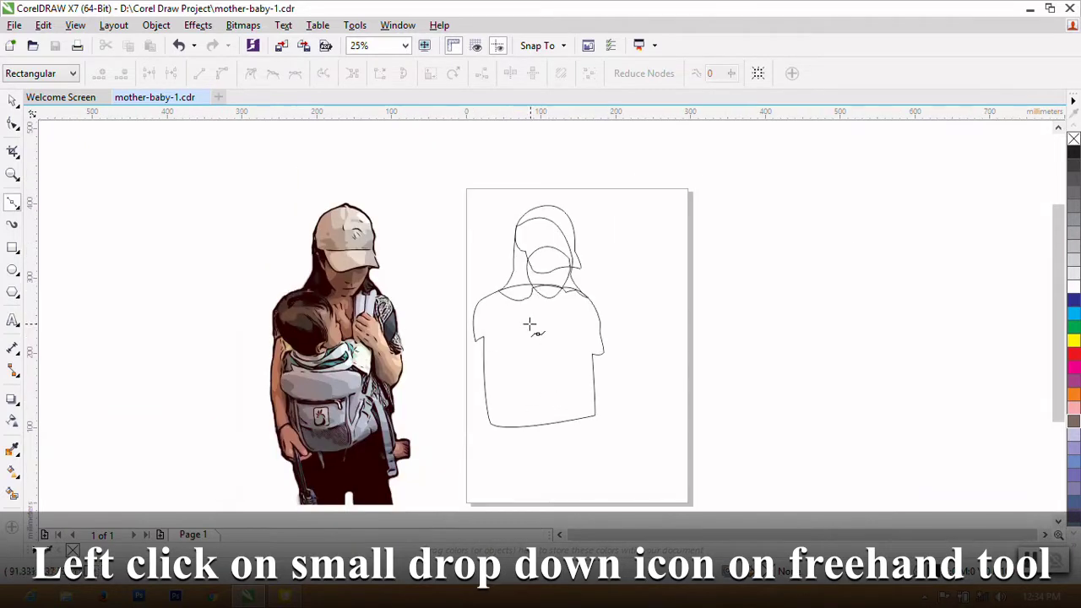
scroll(486, 311, up, 1)
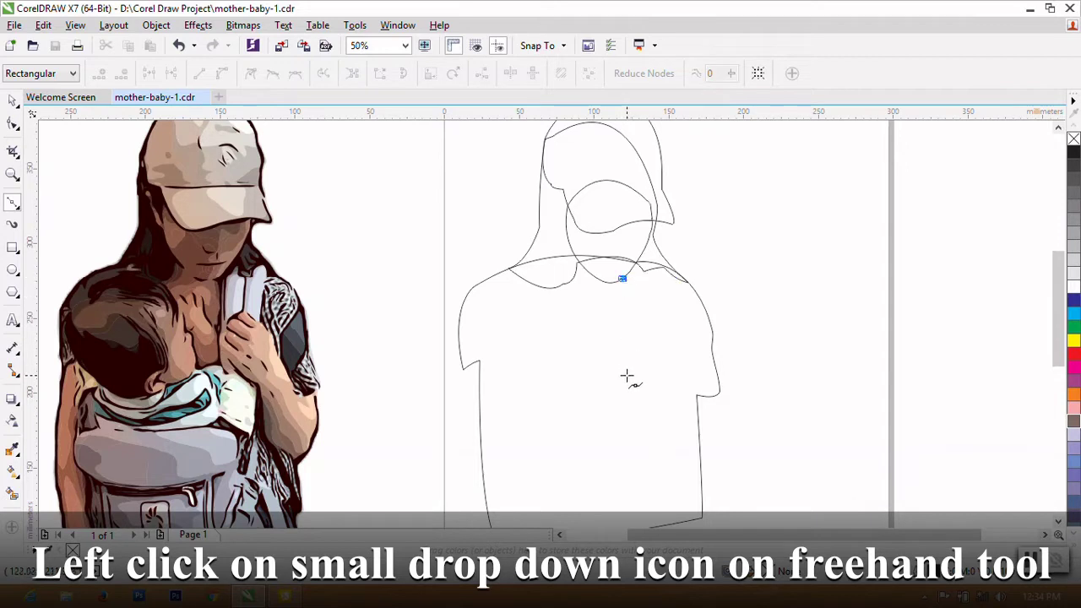
drag(622, 279, 622, 362)
click(610, 365)
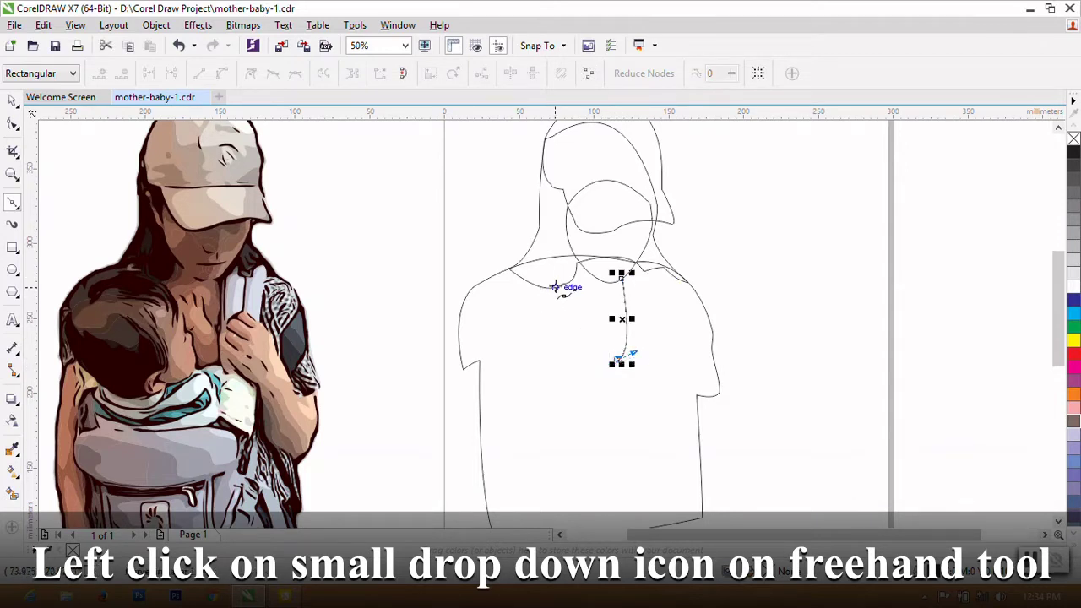
drag(557, 287, 533, 175)
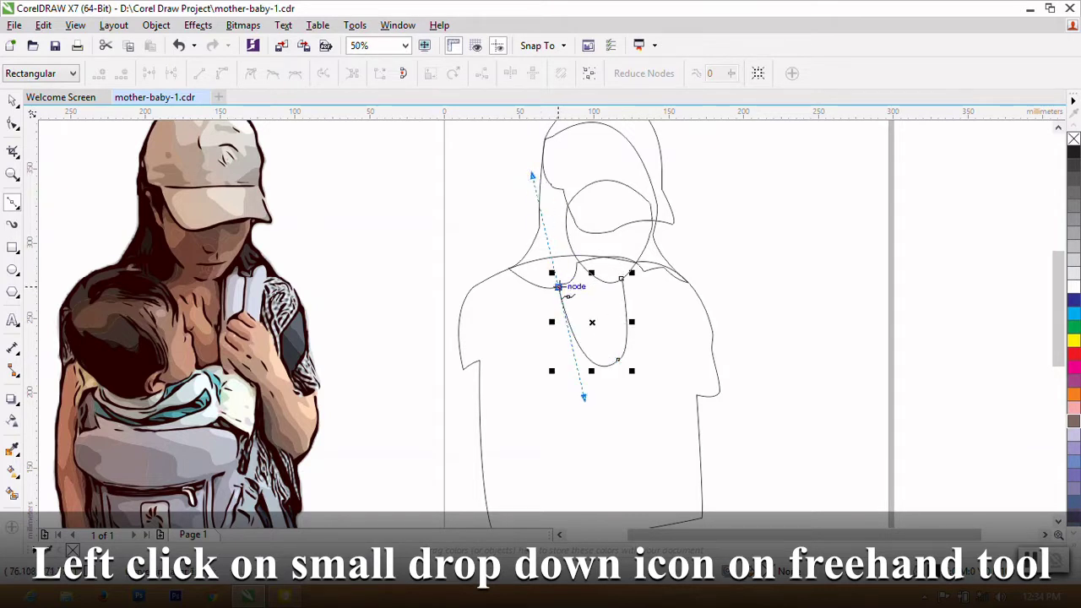
scroll(558, 287, up, 1)
scroll(560, 285, up, 1)
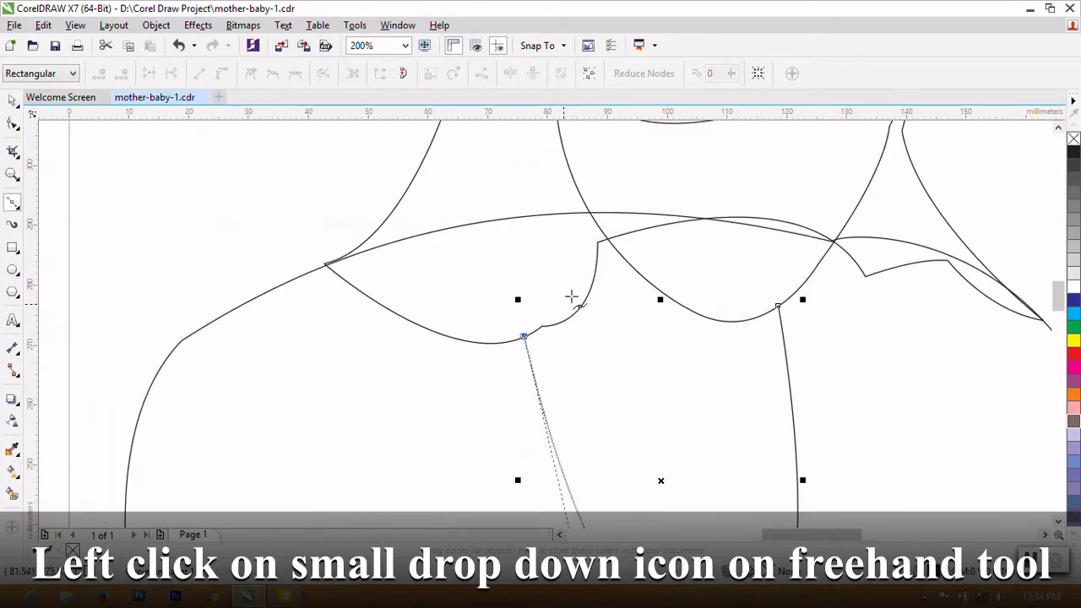
drag(609, 180, 594, 153)
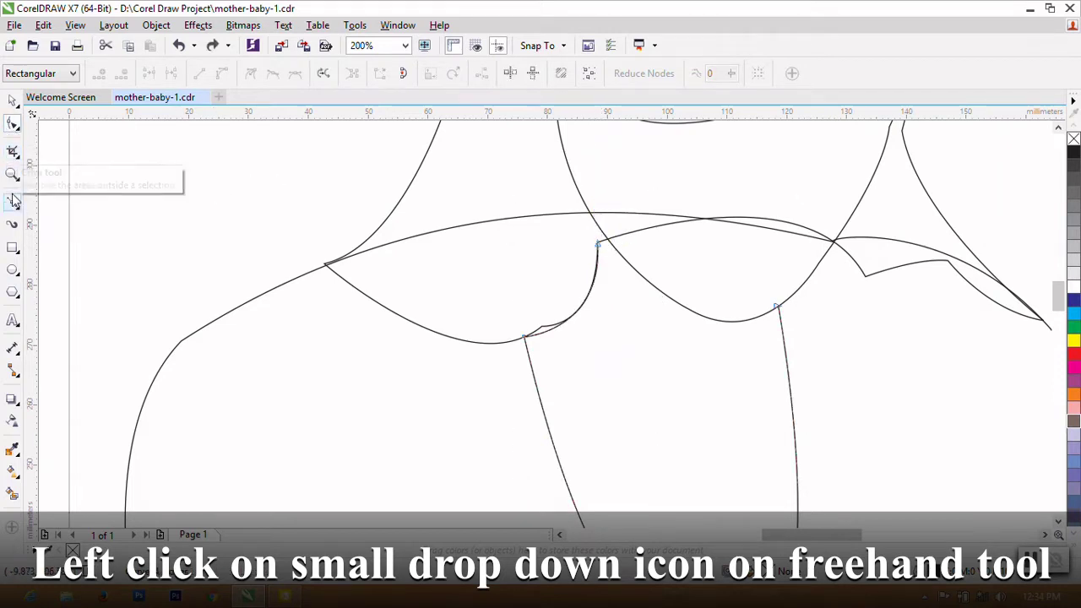
Step: Undo the stray spike and bring the curve back to the neckline
key(ctrl+z)
scroll(597, 242, up, 1)
click(615, 238)
scroll(760, 326, down, 1)
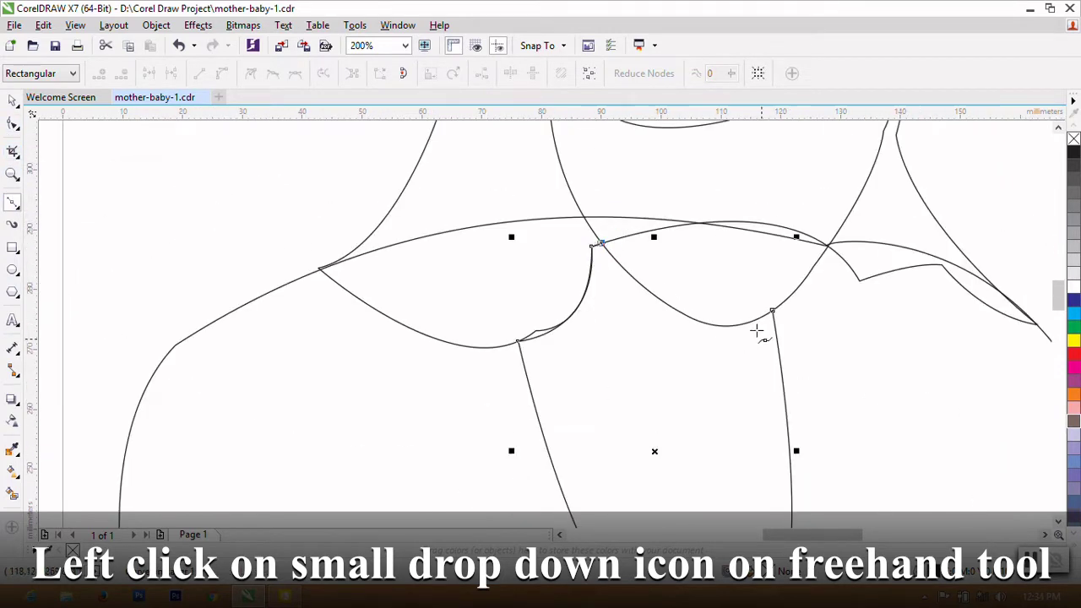
scroll(770, 324, up, 1)
drag(774, 319, 925, 223)
Step: Close the curve into a 6-node elongated loop with Close Curve
click(12, 127)
right_click(642, 325)
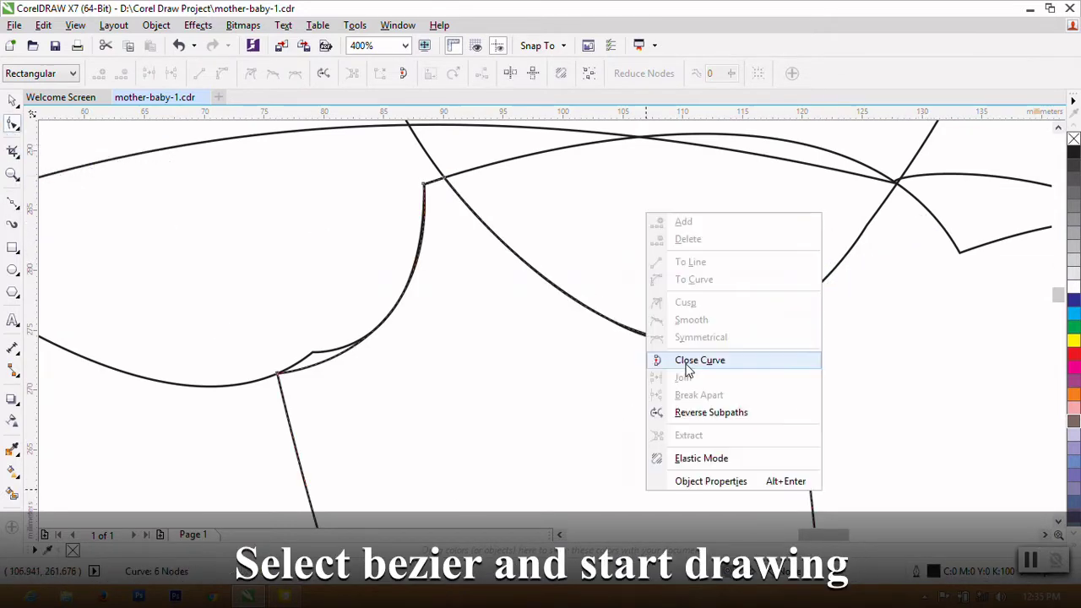
click(687, 370)
scroll(702, 311, down, 2)
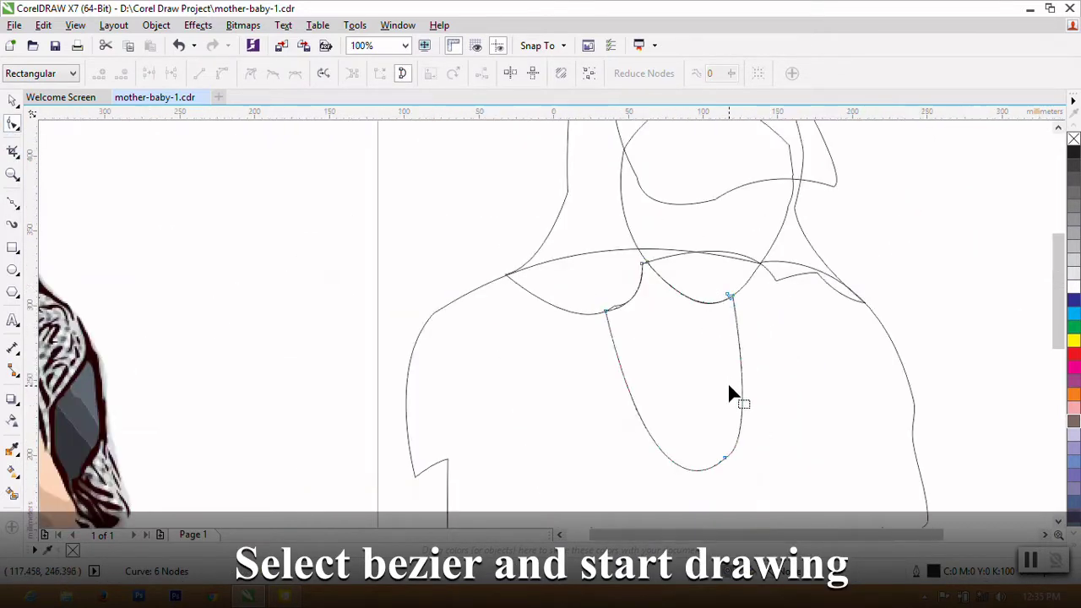
scroll(727, 382, down, 1)
Step: Start a Bezier curve at the left shoulder edge with a sharp corner node
click(13, 205)
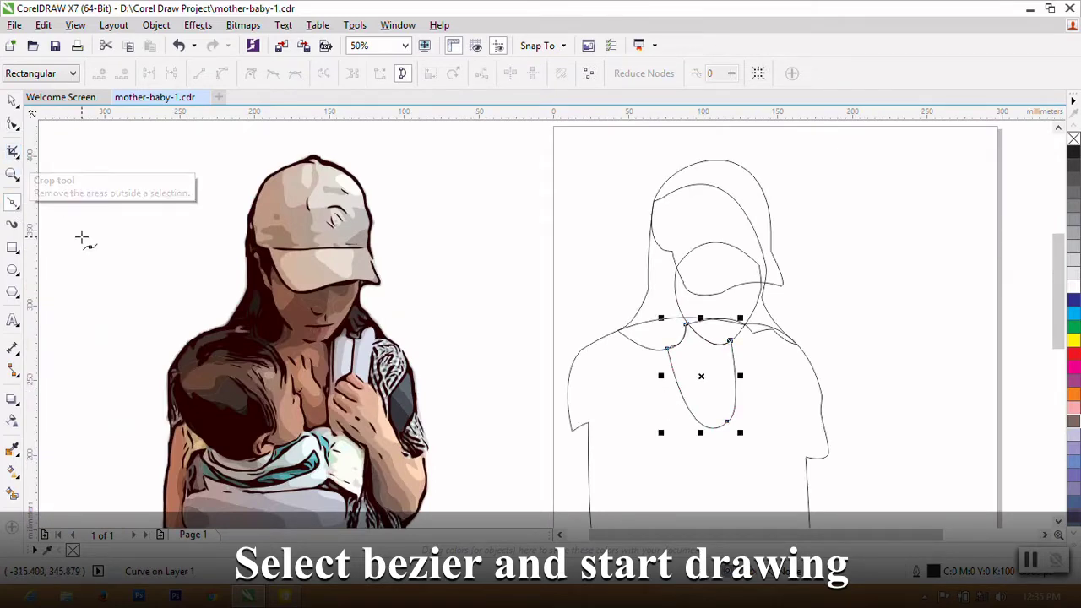
scroll(423, 410, down, 1)
scroll(539, 505, up, 1)
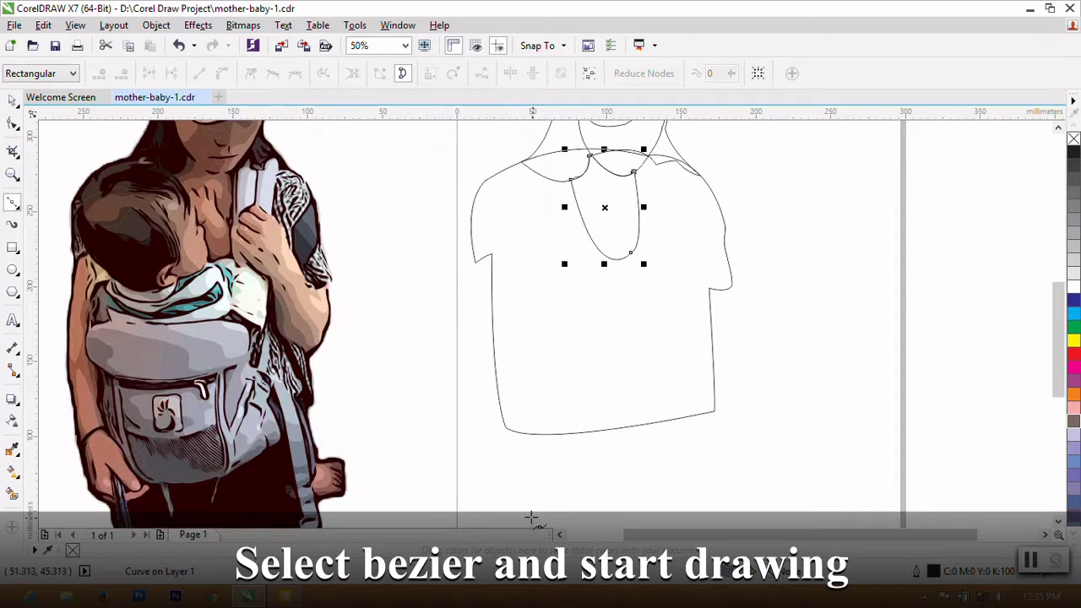
scroll(520, 503, down, 1)
scroll(485, 408, up, 1)
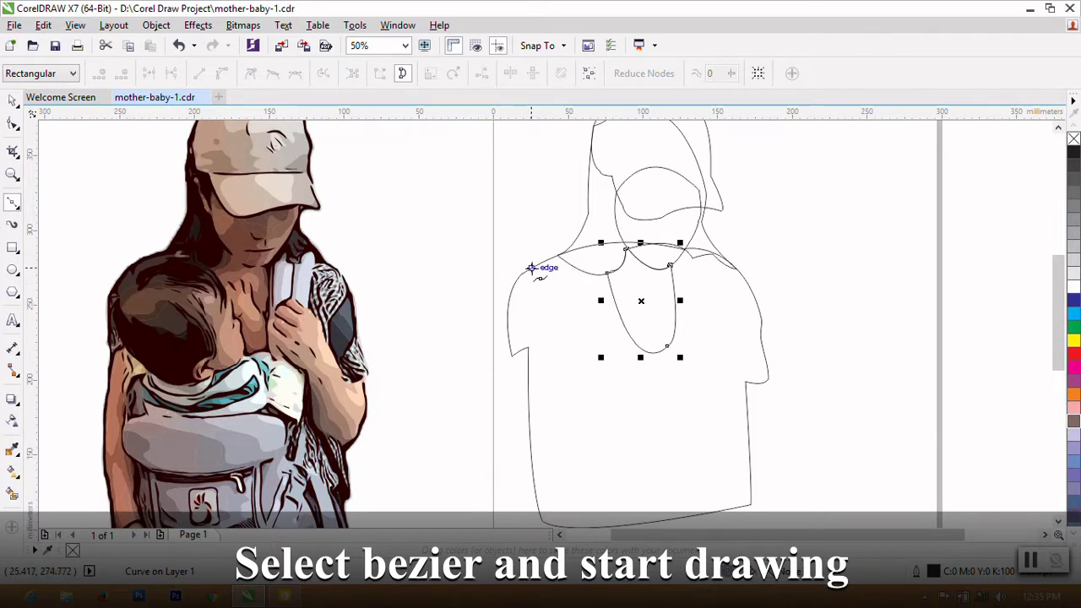
click(533, 266)
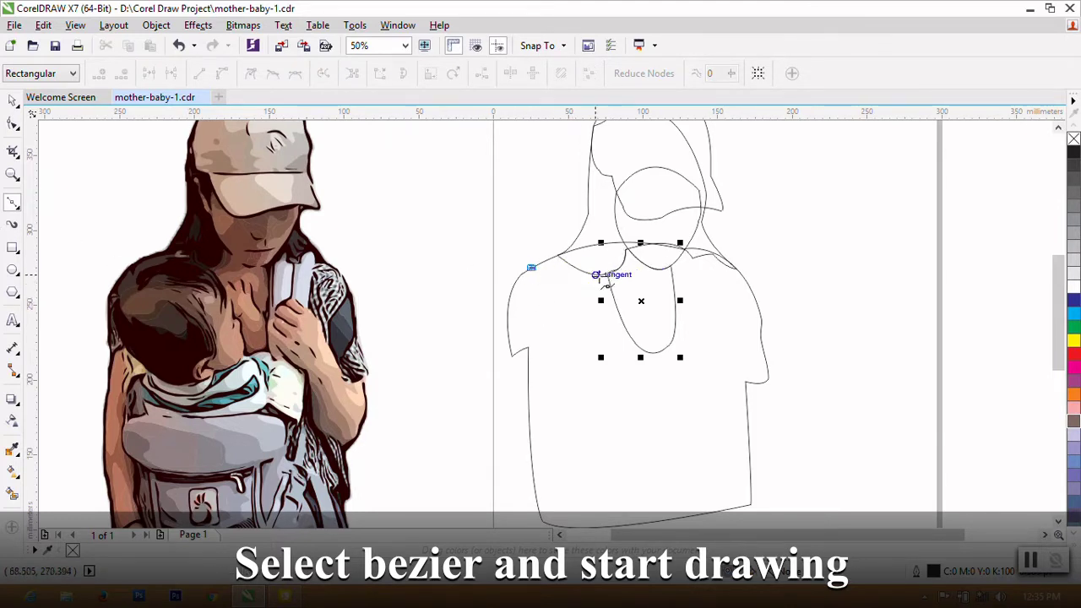
drag(606, 273, 635, 311)
click(610, 272)
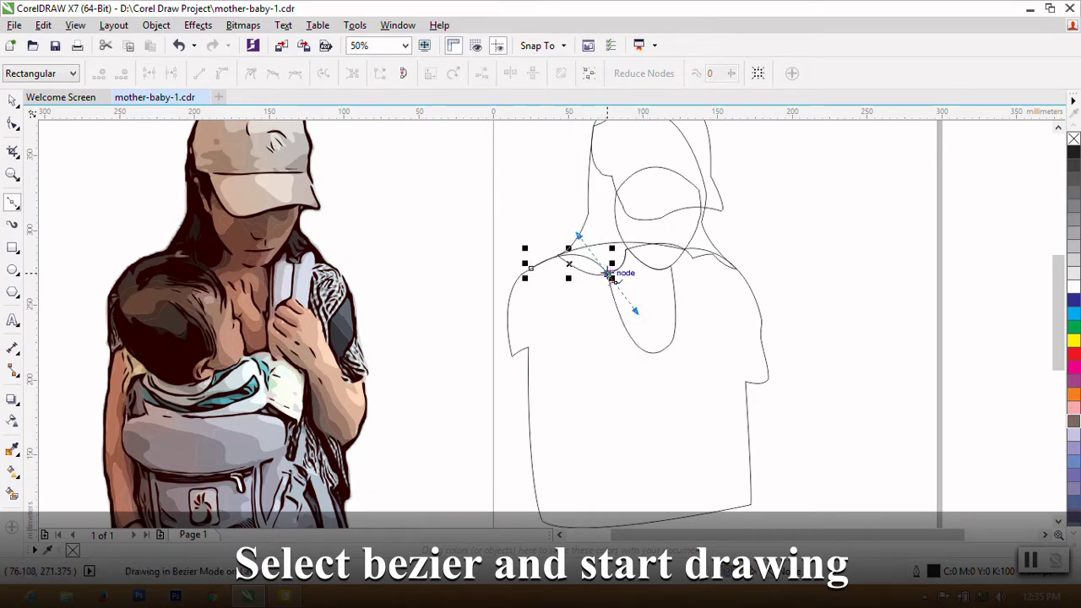
drag(621, 296, 625, 306)
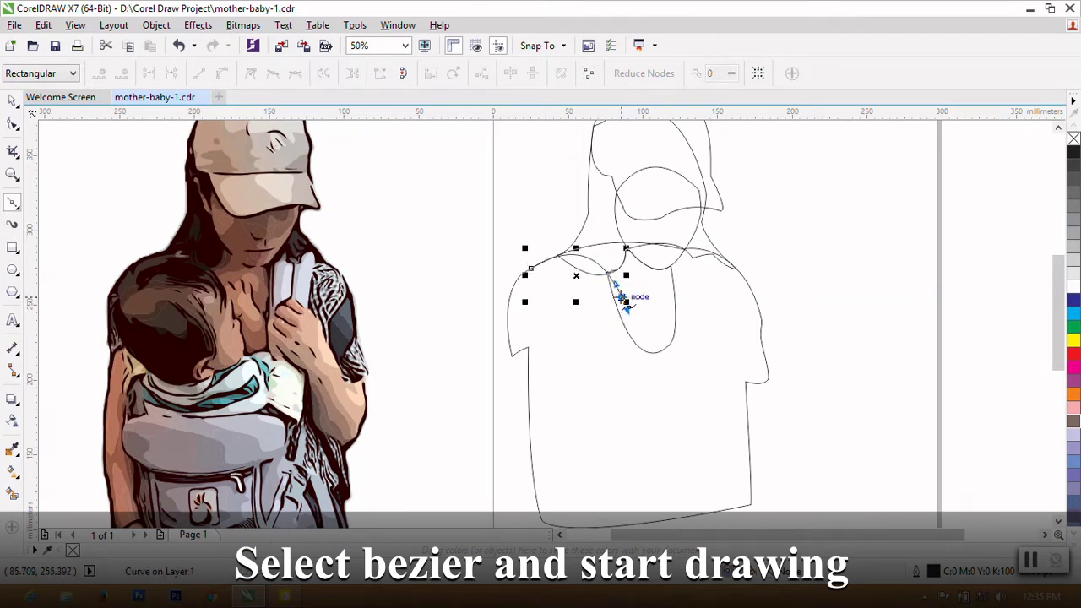
Step: Extend the curve down the chest, then back up toward the shoulder start
scroll(623, 309, up, 1)
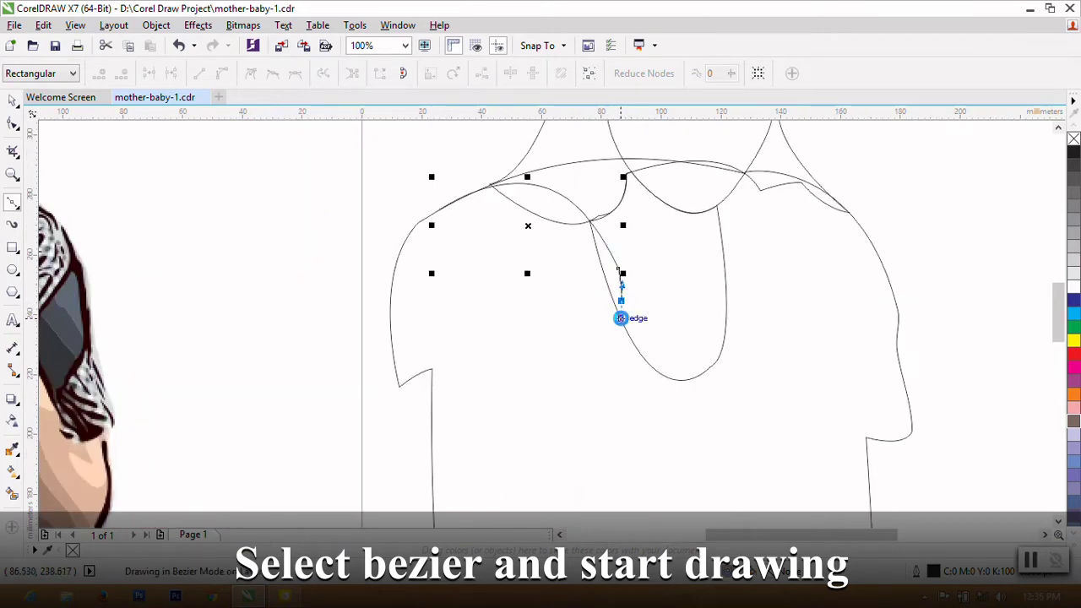
scroll(623, 302, down, 1)
scroll(623, 302, up, 1)
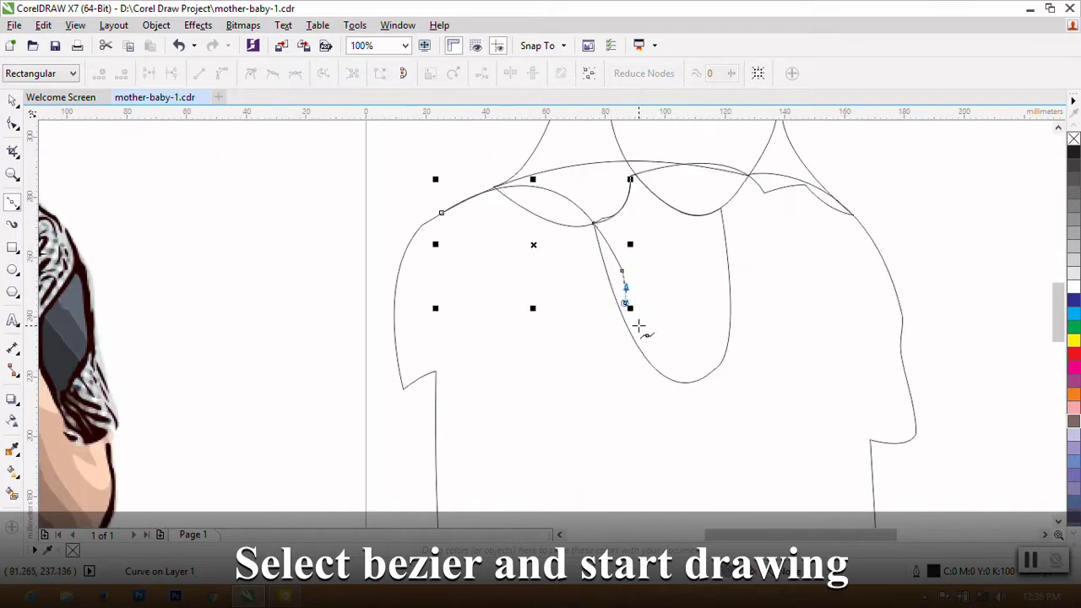
scroll(625, 323, up, 1)
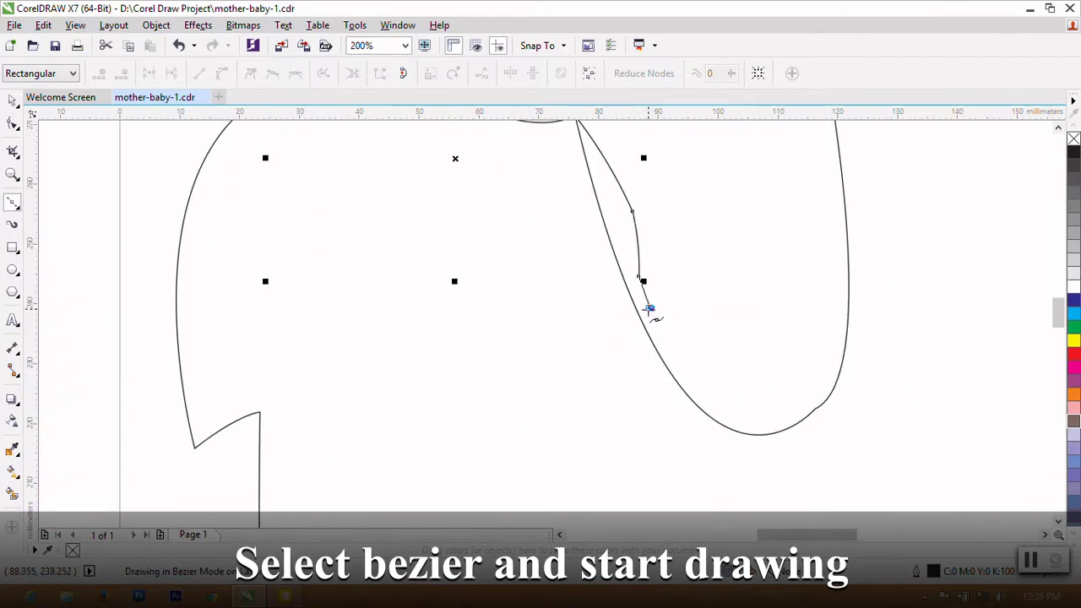
scroll(642, 319, down, 2)
scroll(635, 328, up, 1)
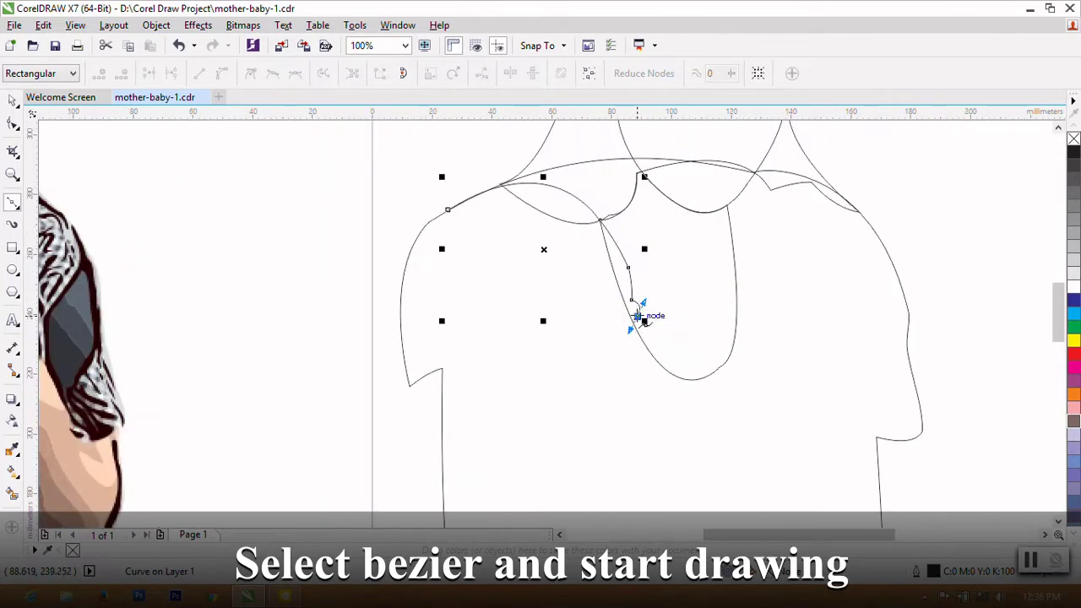
scroll(637, 317, down, 1)
mouse_move(626, 360)
mouse_down()
mouse_move(609, 362)
mouse_move(623, 362)
mouse_up()
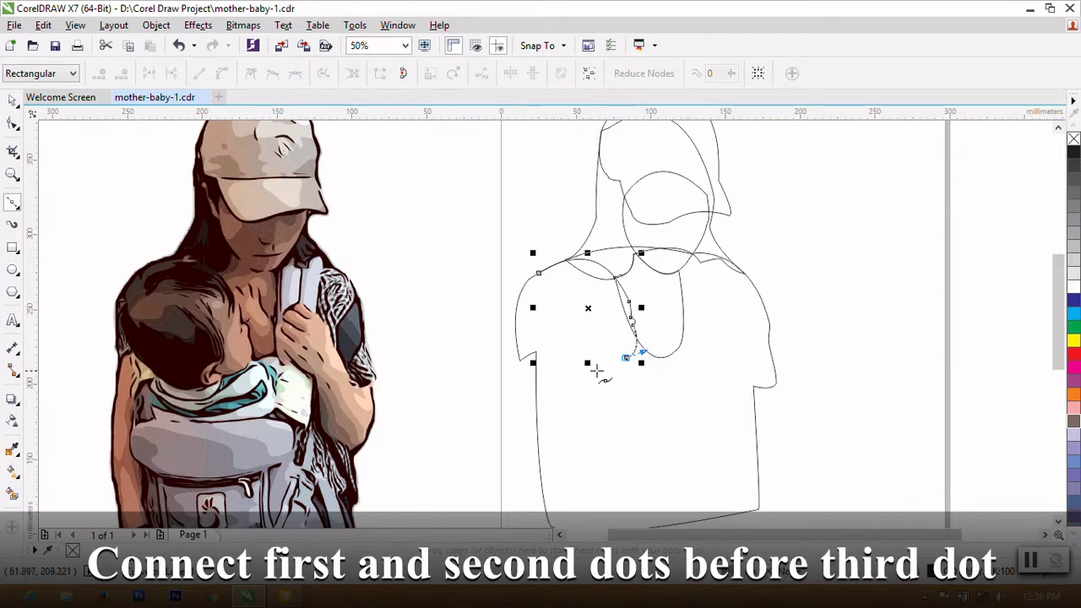
drag(609, 362, 549, 359)
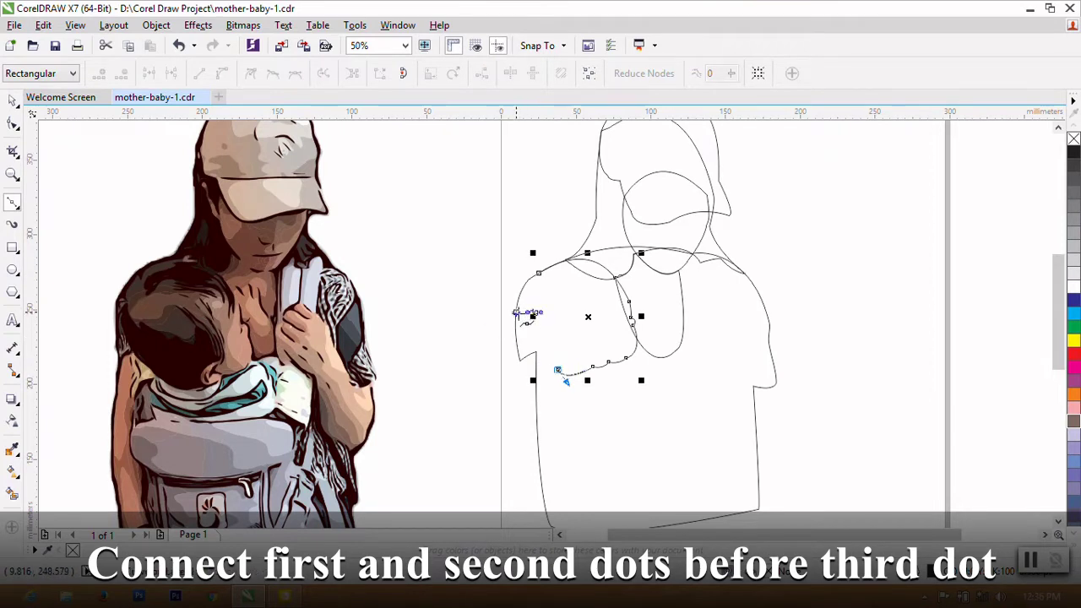
drag(518, 314, 513, 285)
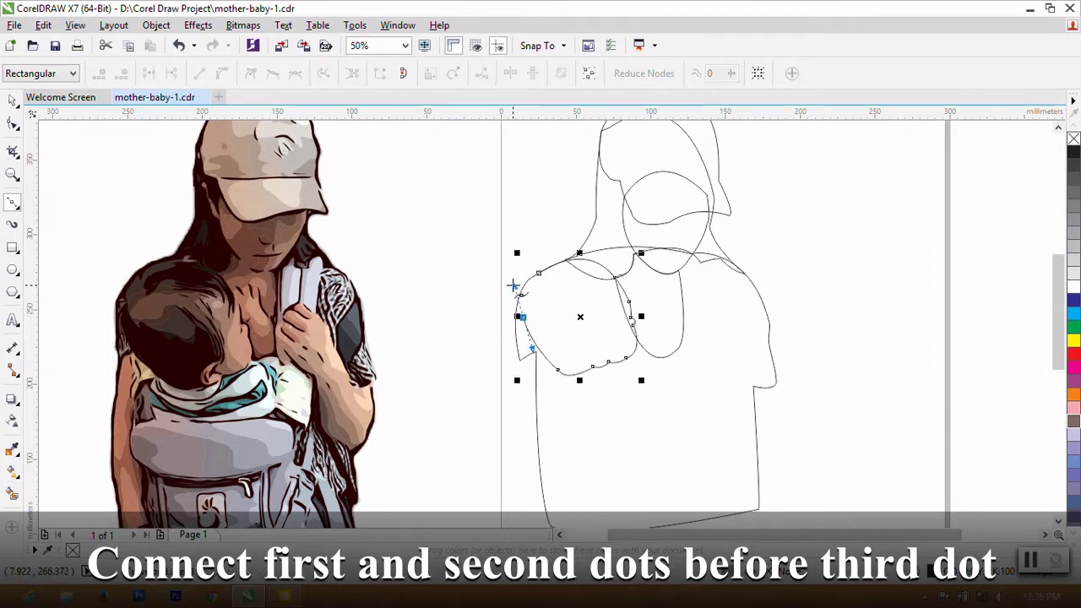
scroll(533, 283, up, 1)
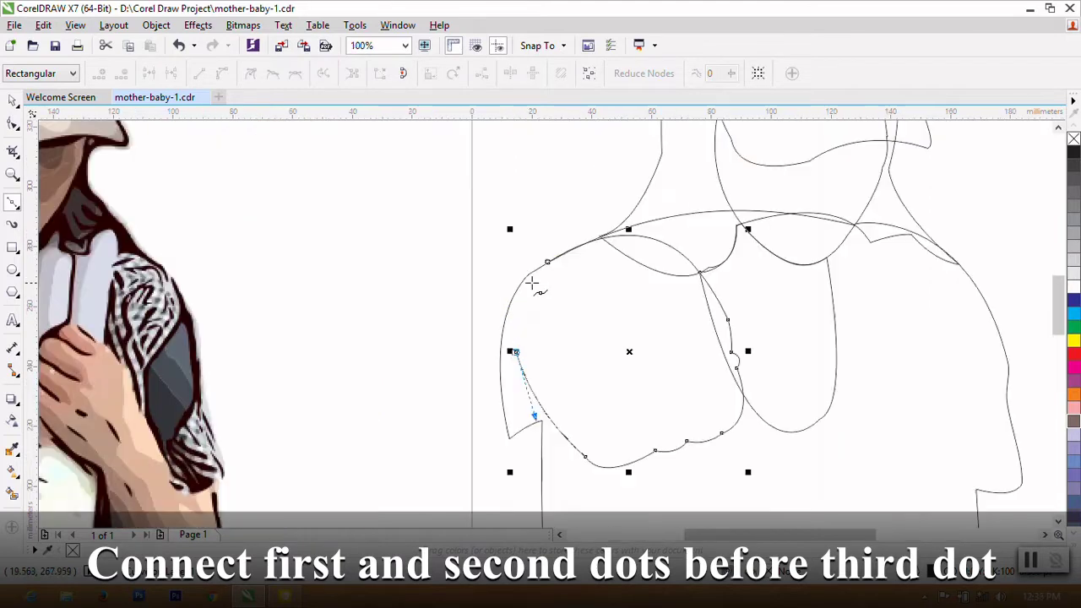
drag(533, 282, 552, 252)
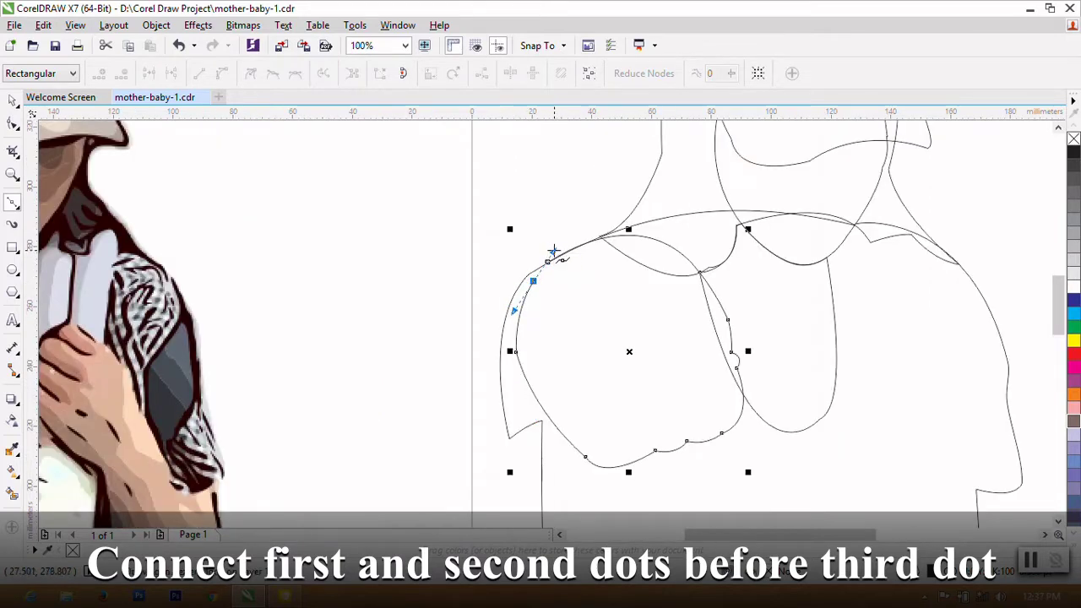
Step: Close the curve into a rounded baby-head outline over the shoulder
click(12, 125)
right_click(541, 299)
click(591, 448)
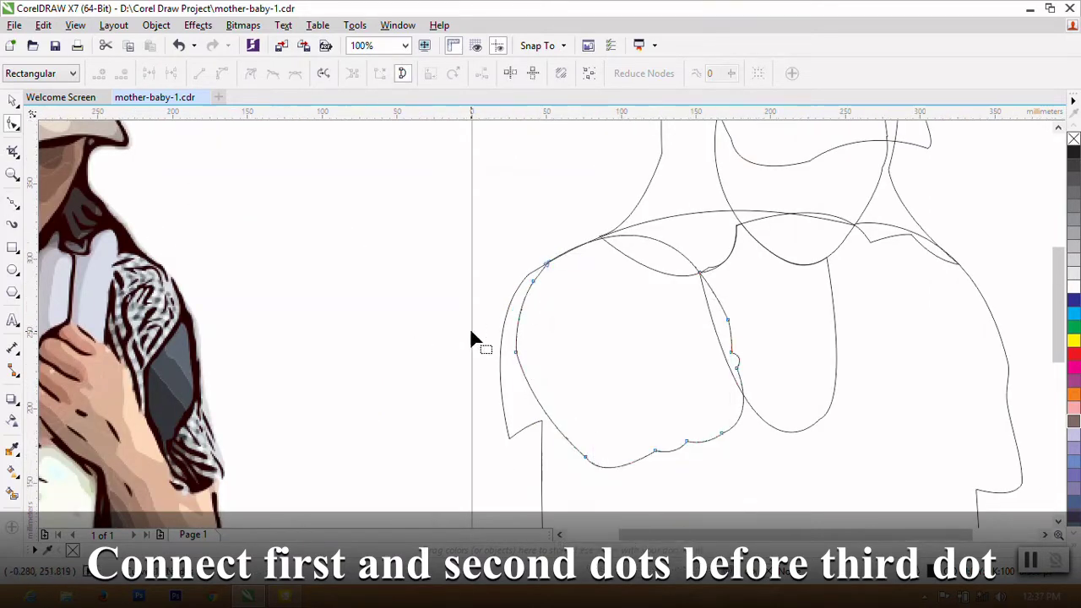
scroll(468, 327, down, 1)
key(space)
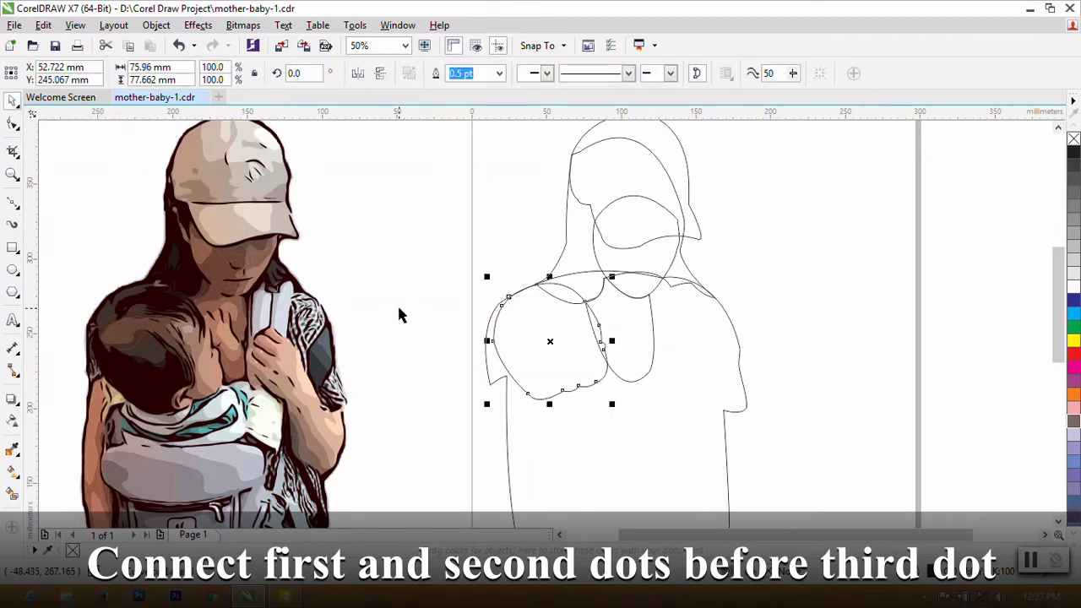
Step: Begin a Bezier curve down the baby's face, then delete the failed attempt
click(13, 200)
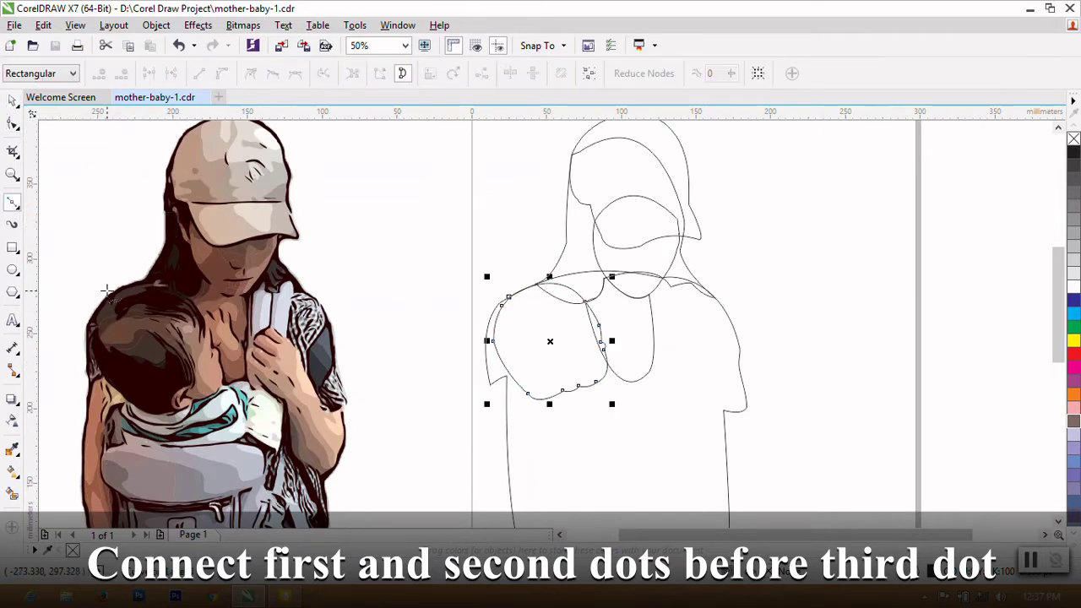
click(552, 325)
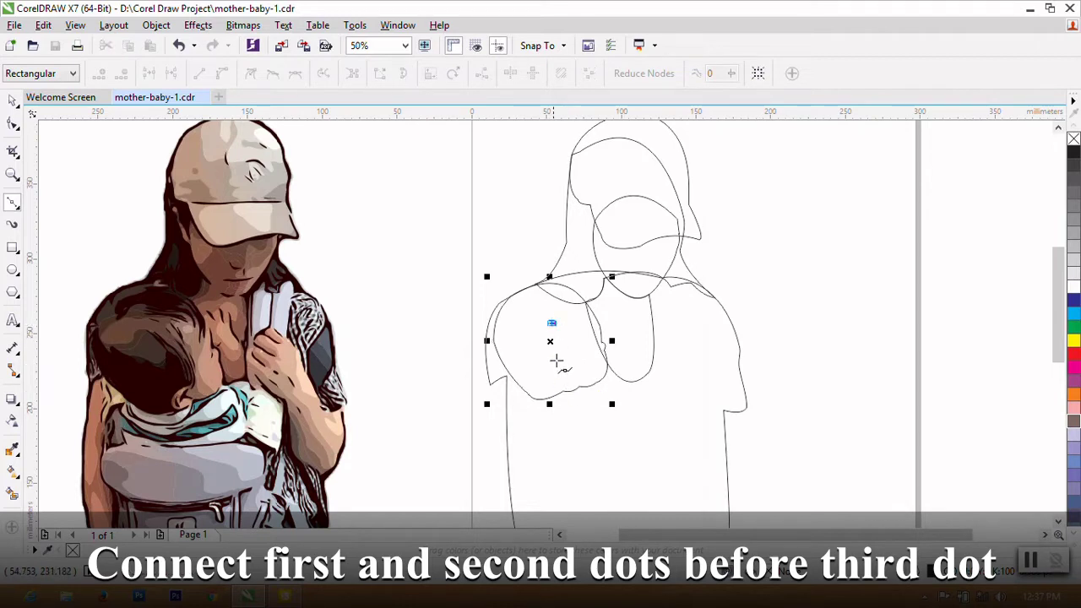
drag(561, 370, 547, 387)
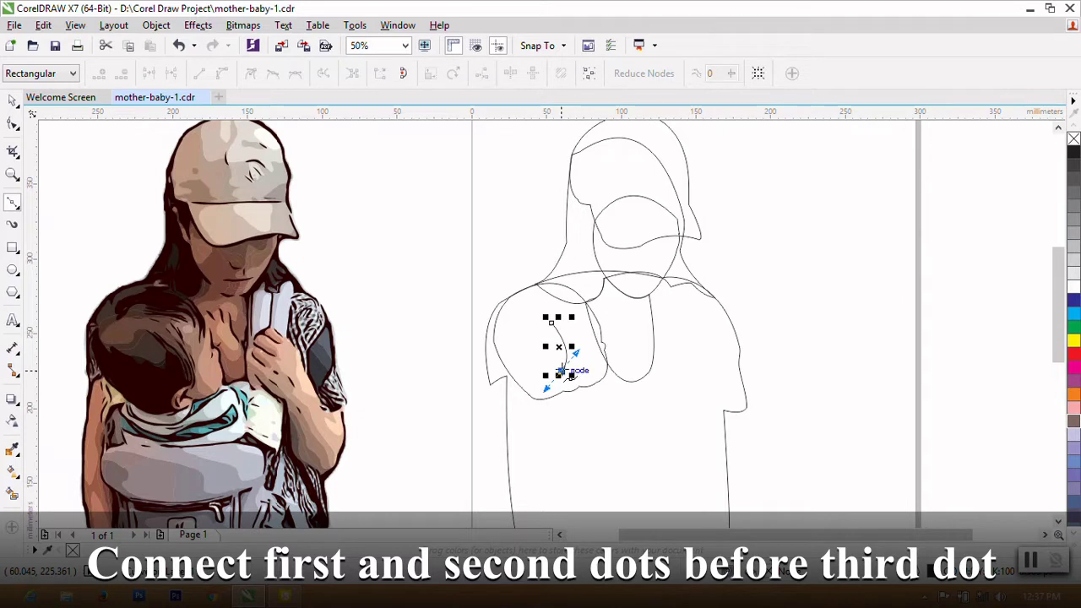
key(Delete)
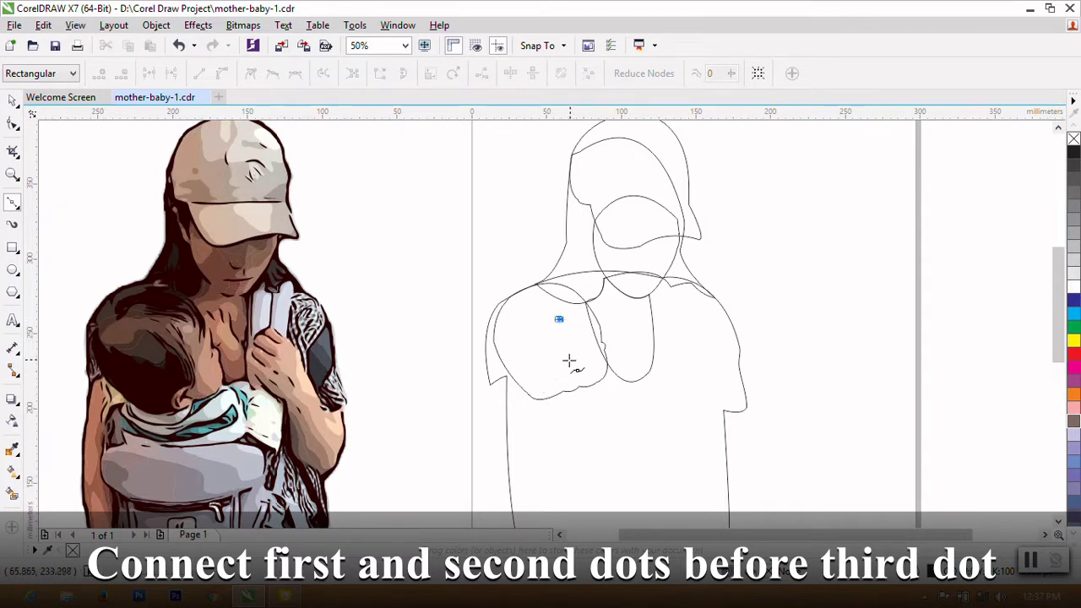
Step: Redraw the face curve along the lower head edge and up the head's side
mouse_move(570, 369)
mouse_down()
mouse_move(560, 377)
mouse_move(581, 401)
mouse_up()
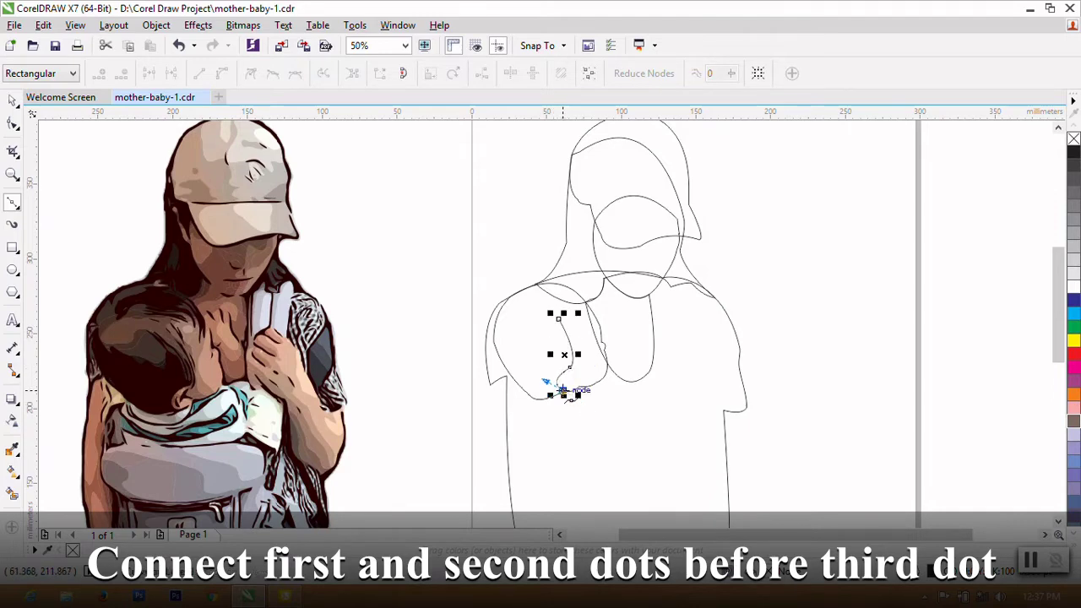
scroll(561, 391, up, 3)
drag(468, 425, 418, 426)
scroll(403, 427, up, 1)
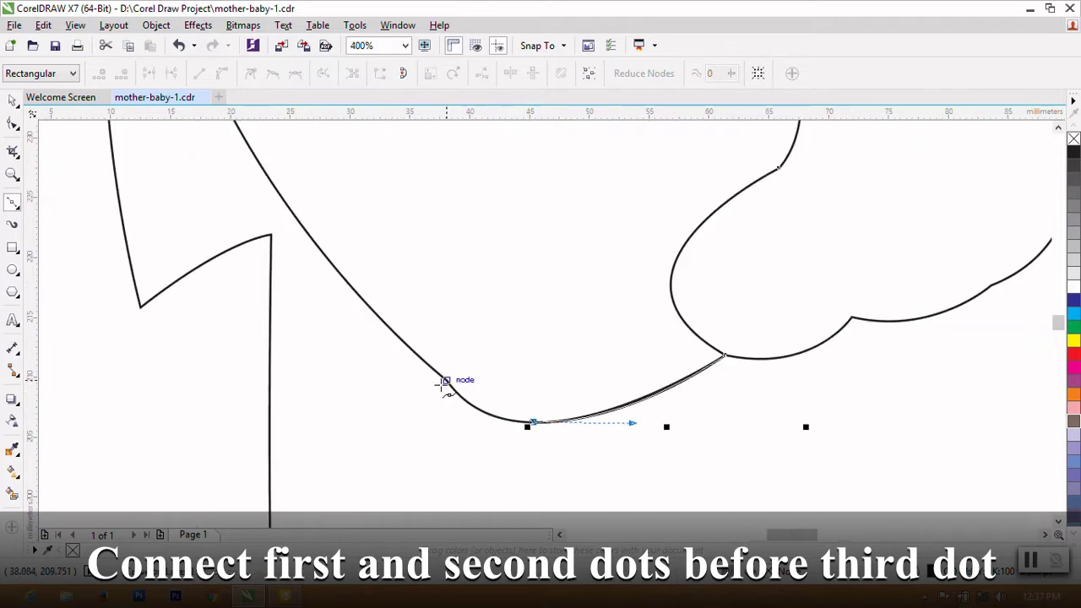
drag(446, 381, 419, 338)
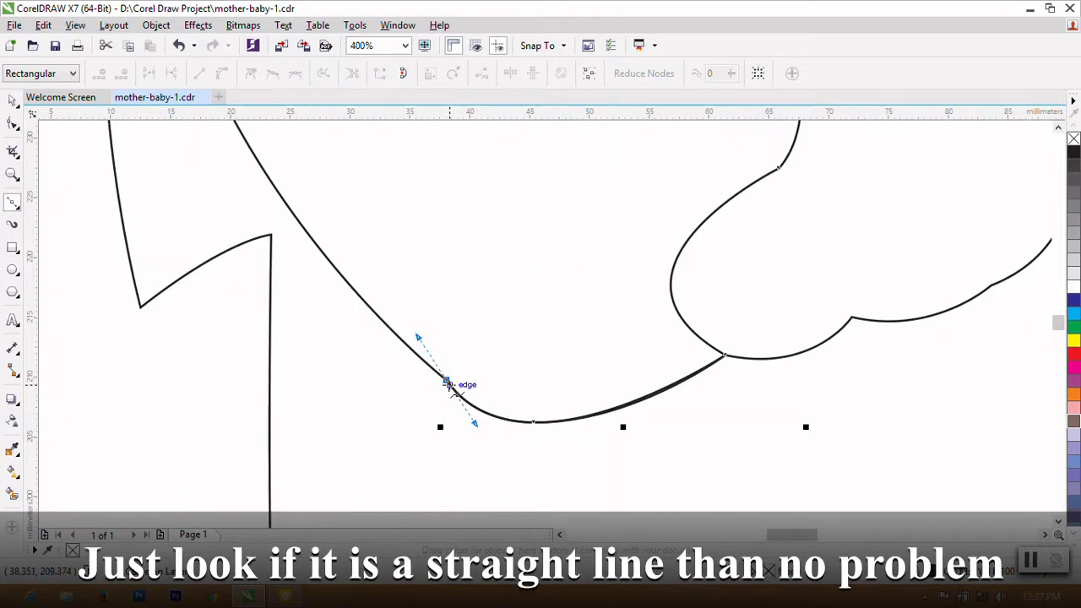
scroll(447, 380, down, 1)
scroll(434, 398, down, 1)
scroll(374, 294, up, 1)
mouse_move(358, 292)
mouse_down()
mouse_move(353, 213)
mouse_move(317, 154)
mouse_up()
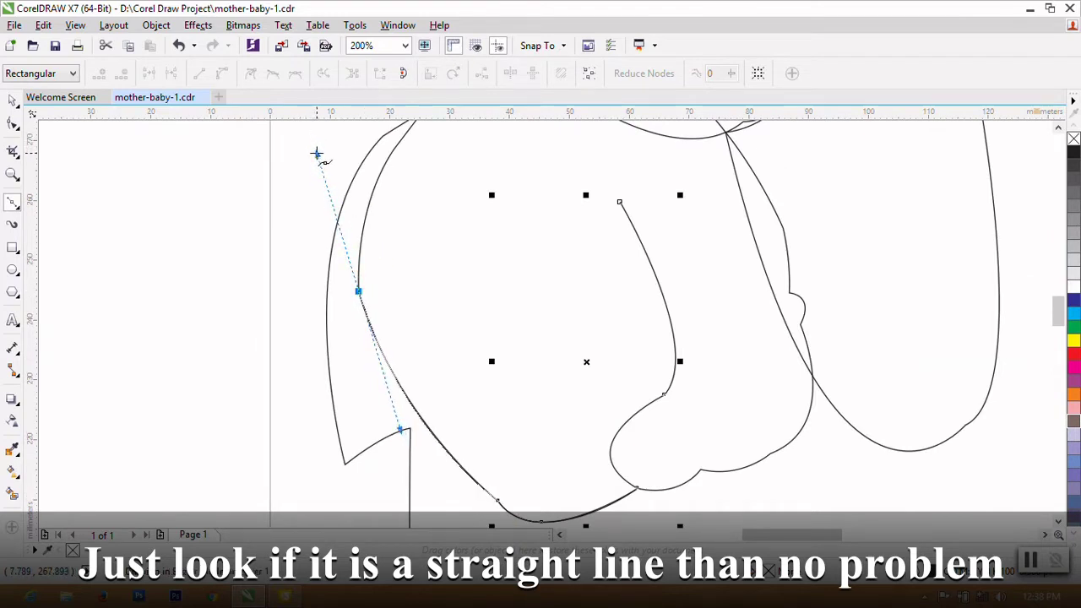
drag(317, 154, 318, 157)
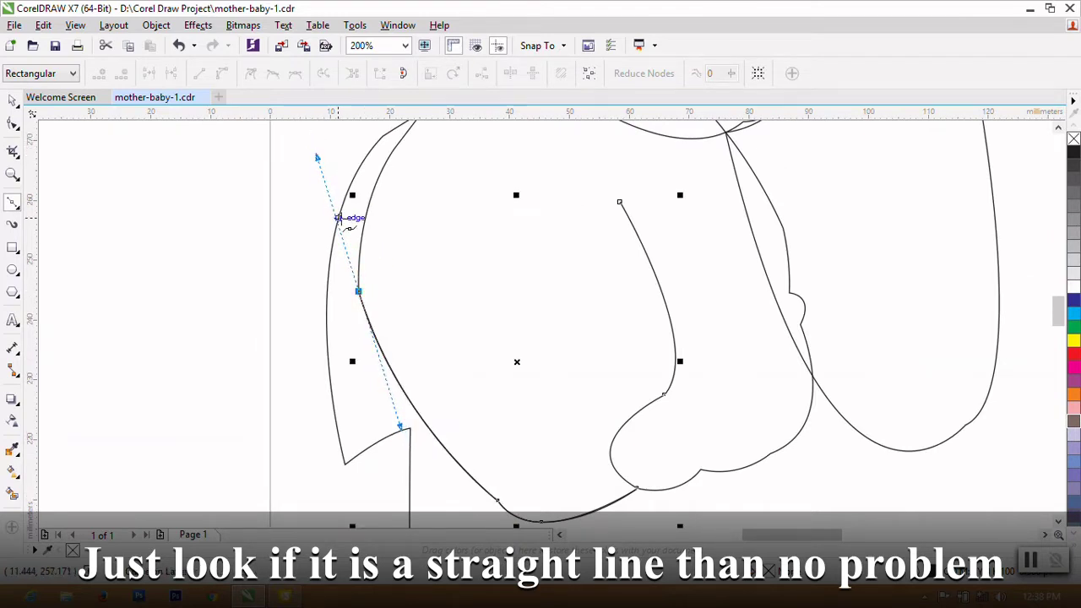
scroll(367, 338, down, 2)
scroll(349, 343, up, 1)
scroll(579, 415, down, 1)
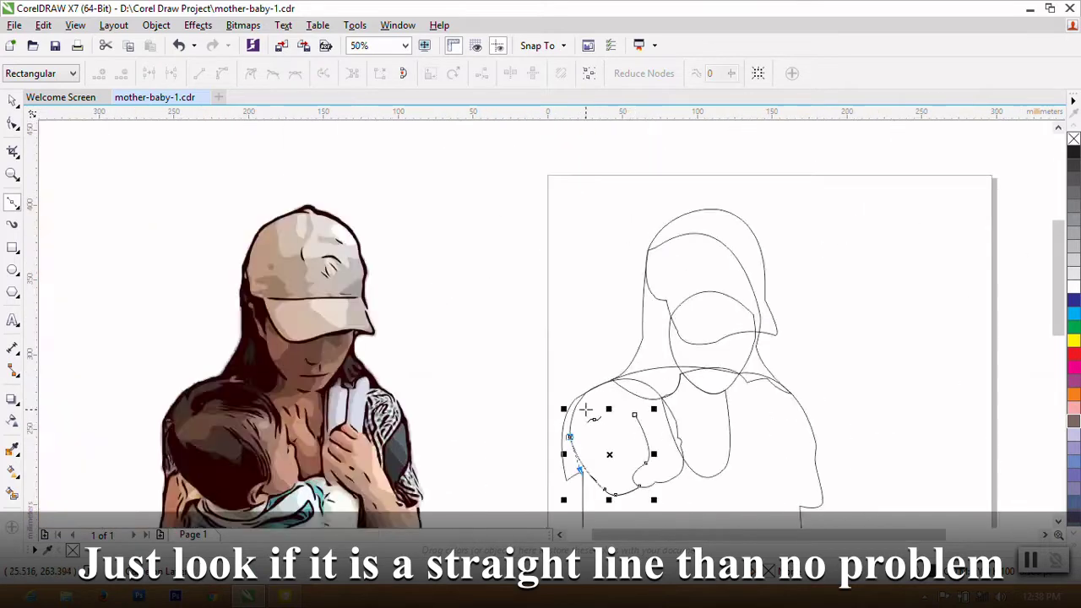
scroll(566, 428, up, 1)
Step: Continue the face curve over and across the top of the head
click(608, 317)
mouse_move(610, 315)
mouse_down()
mouse_move(684, 239)
mouse_move(681, 250)
mouse_up()
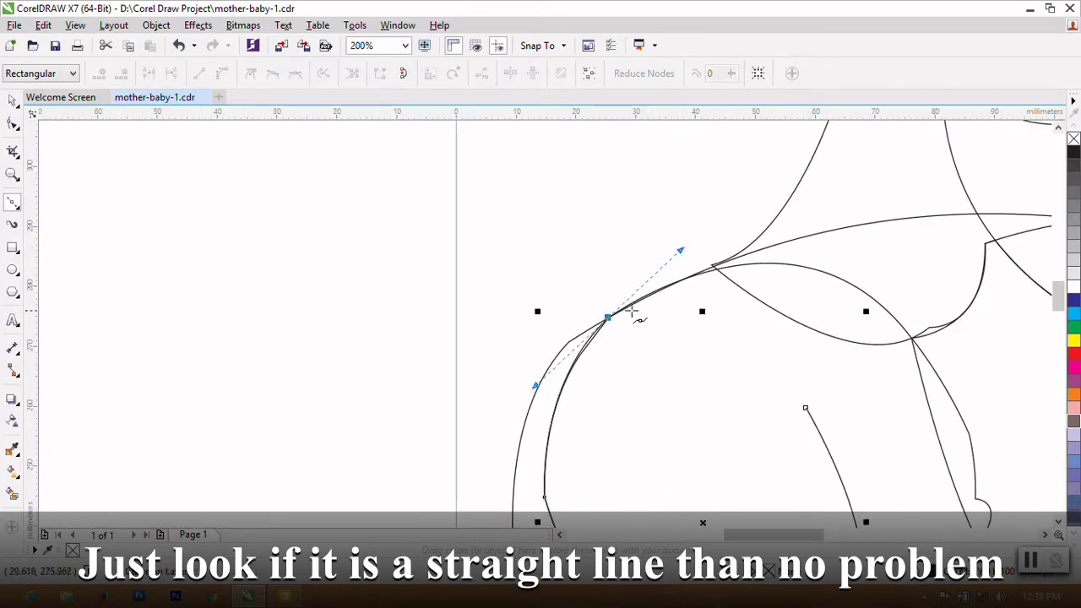
scroll(592, 270, down, 1)
scroll(765, 313, down, 1)
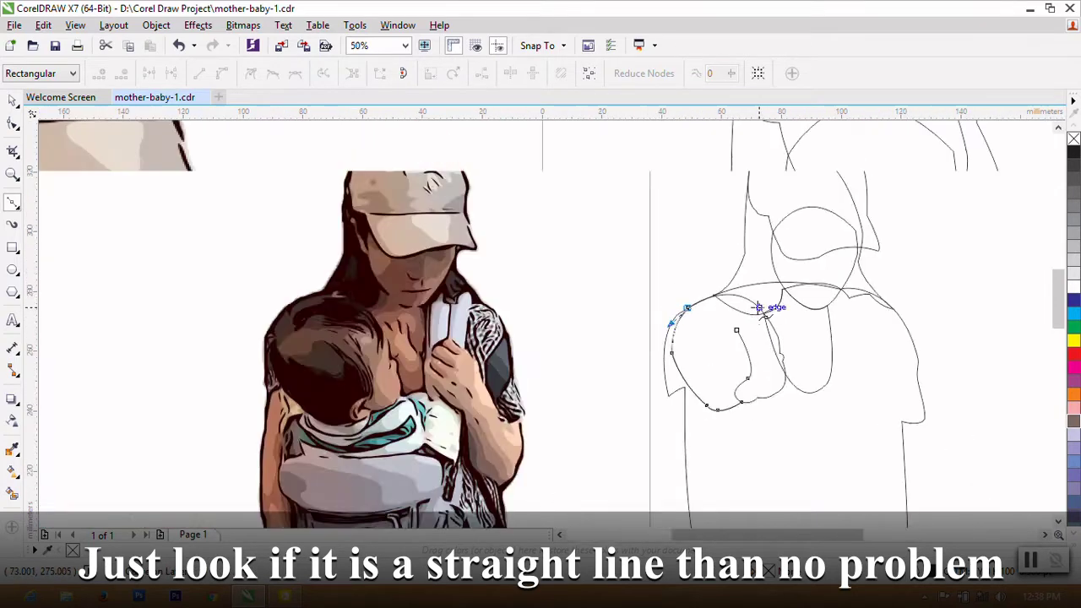
scroll(759, 308, up, 2)
click(777, 321)
mouse_move(784, 329)
mouse_down()
mouse_move(857, 405)
mouse_move(896, 470)
mouse_up()
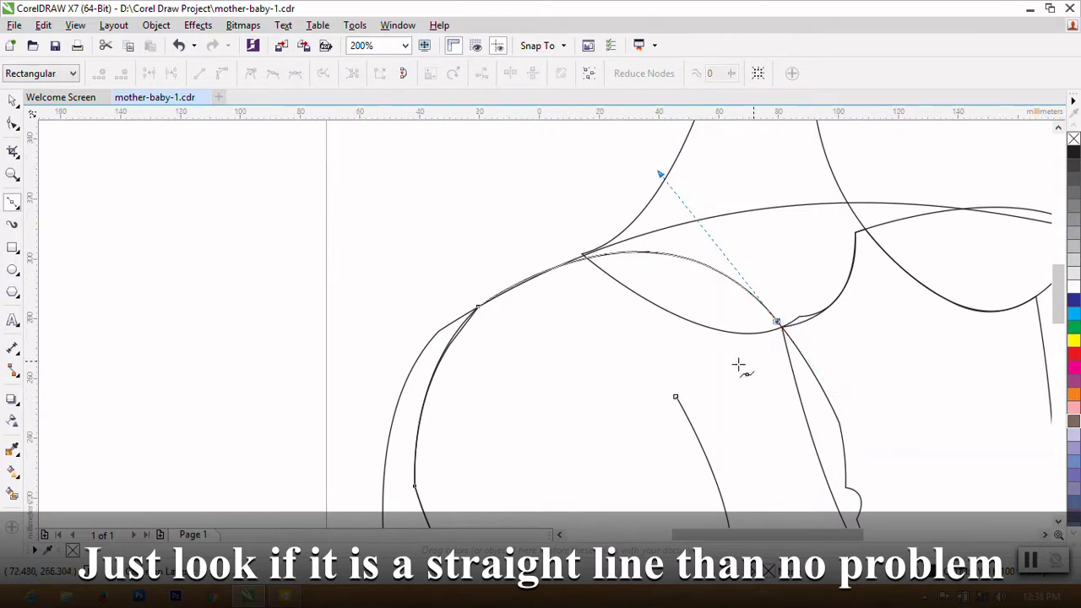
scroll(752, 382, down, 1)
scroll(757, 393, down, 1)
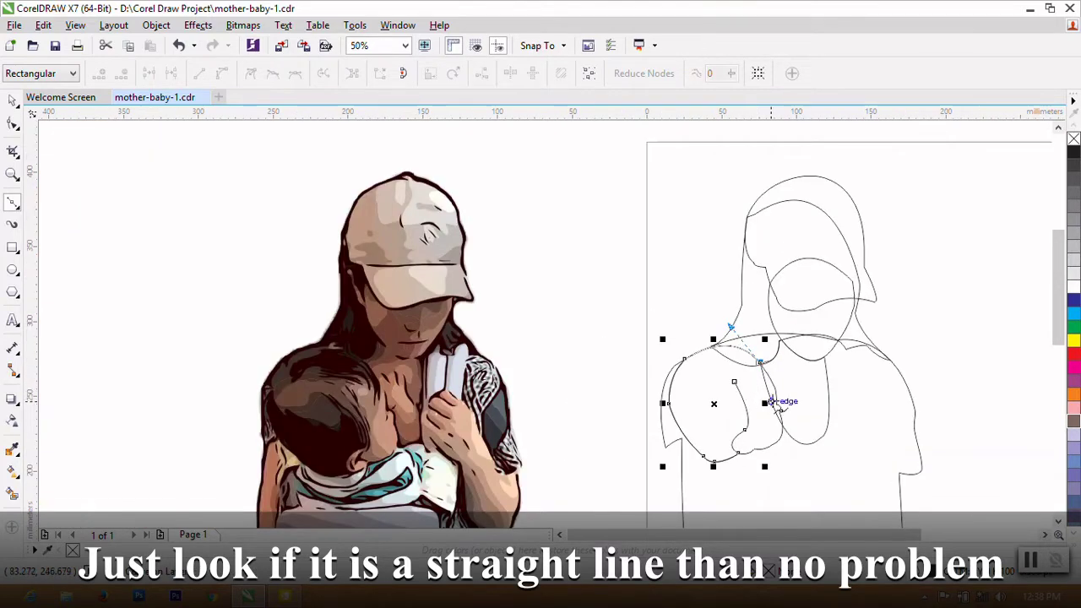
scroll(771, 402, up, 2)
Step: Extend the curve down the face edge and adjust its nodes in node editing
drag(717, 371, 721, 384)
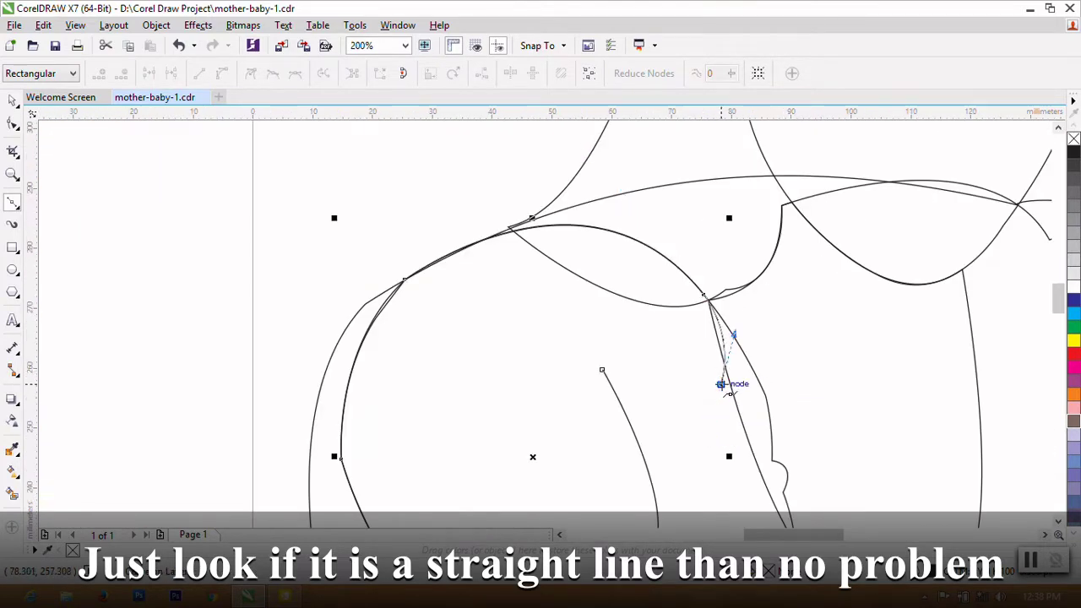
scroll(720, 384, down, 2)
scroll(739, 397, up, 1)
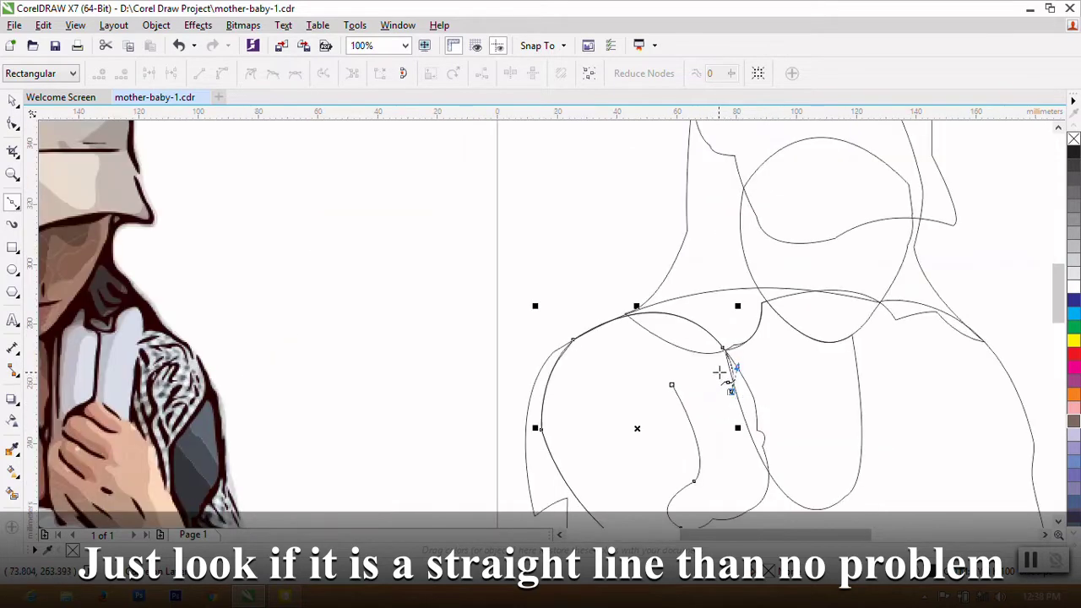
drag(719, 371, 720, 373)
scroll(719, 372, down, 1)
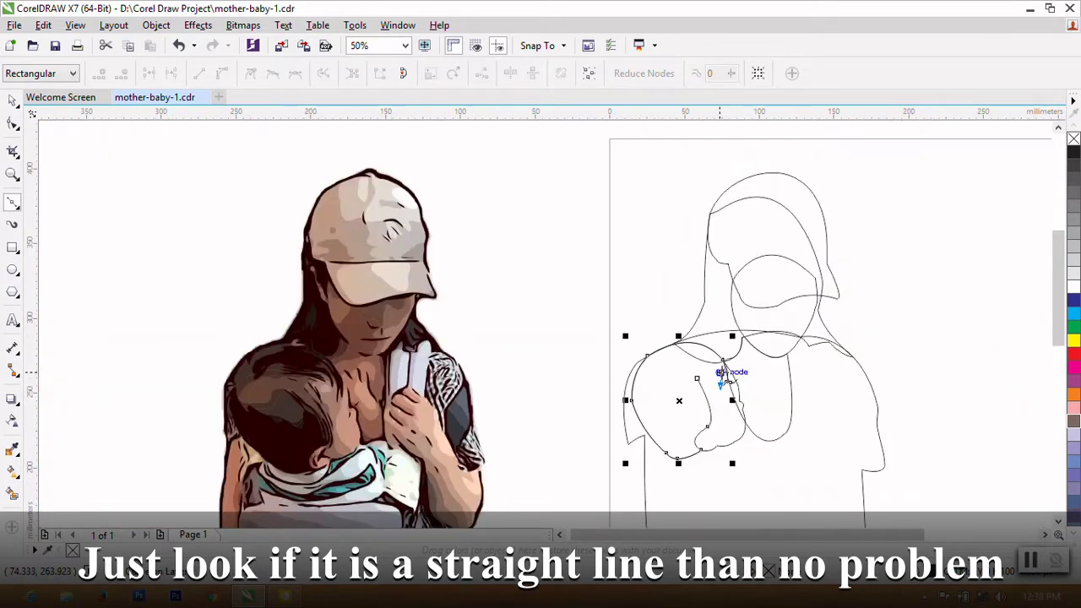
scroll(719, 372, up, 1)
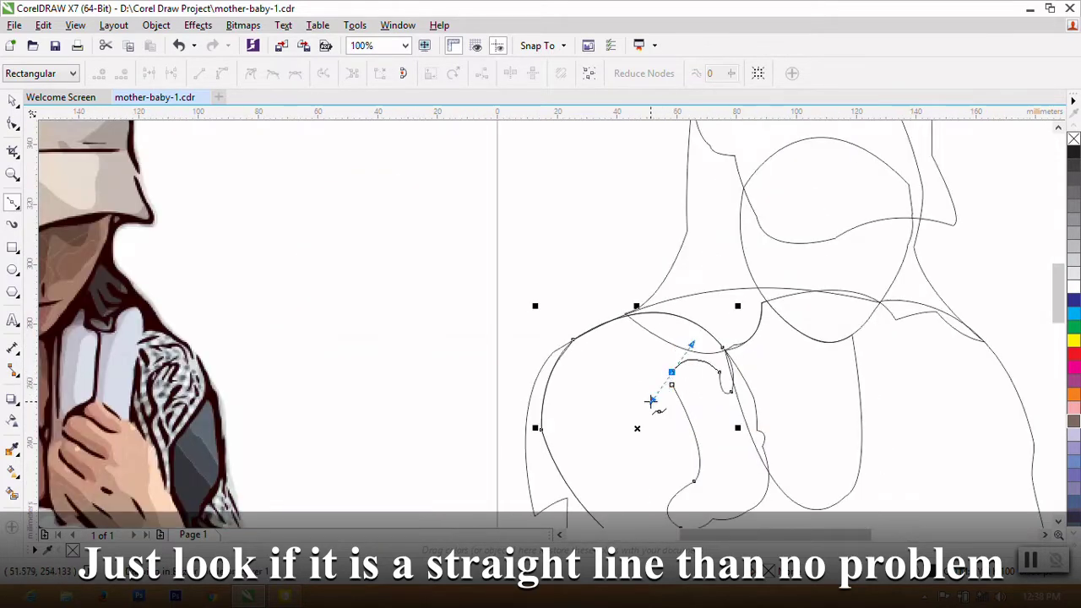
key(F10)
right_click(574, 397)
scroll(503, 303, down, 1)
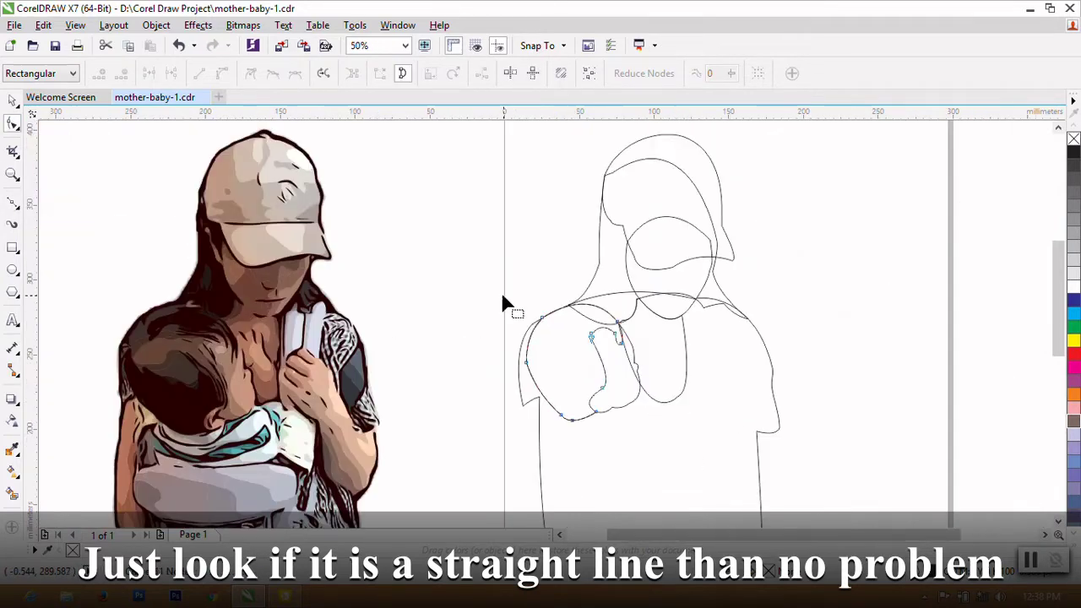
Step: Start a new Bezier curve along the lower head edge and the baby's cheek
click(13, 100)
click(13, 203)
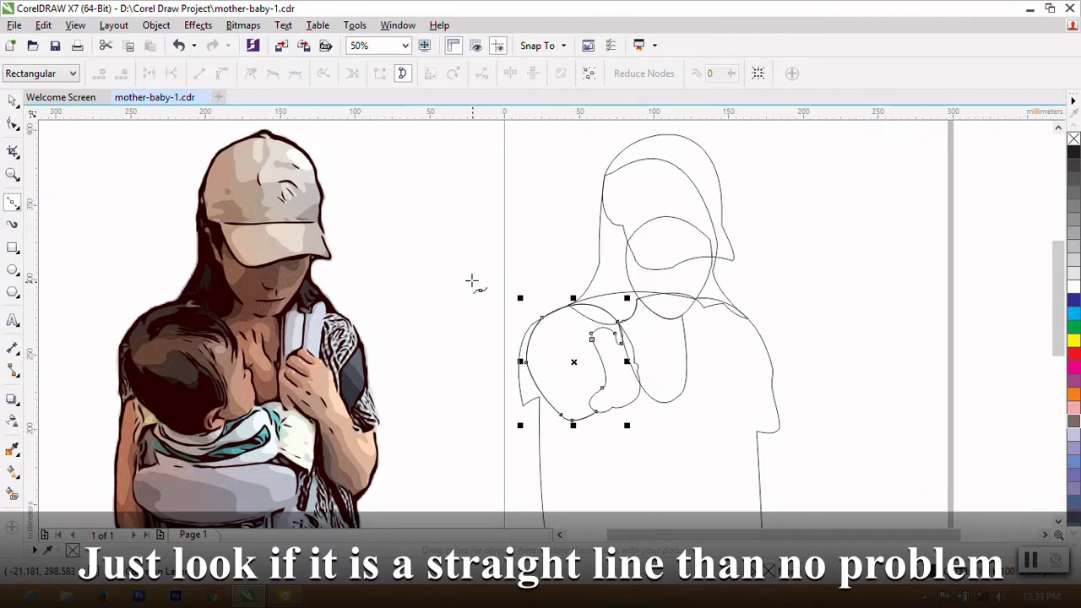
scroll(383, 262, down, 1)
scroll(461, 337, up, 1)
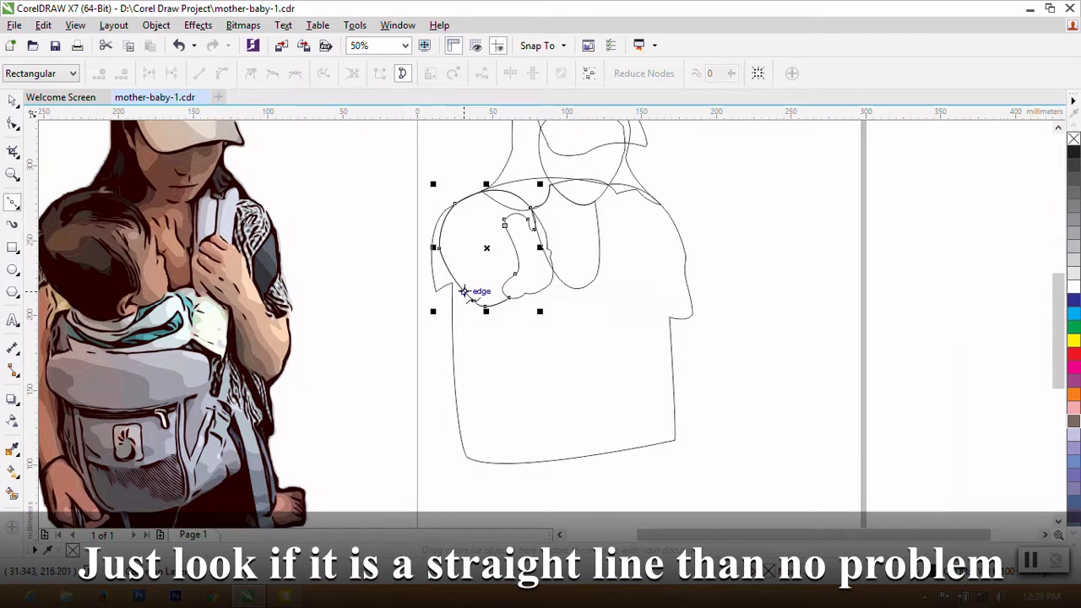
drag(464, 291, 505, 301)
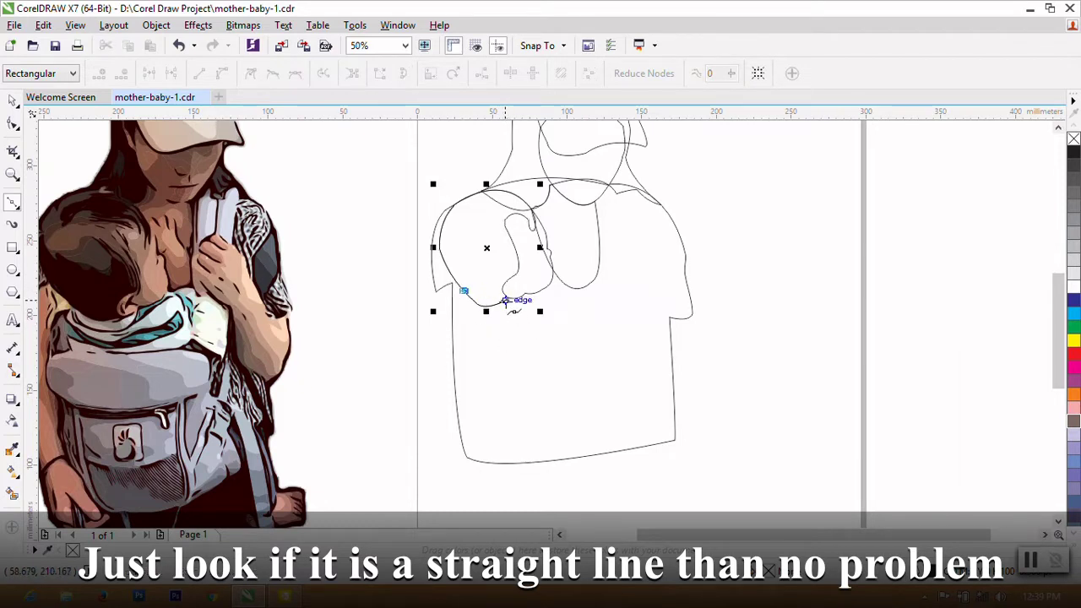
scroll(505, 301, up, 2)
click(382, 301)
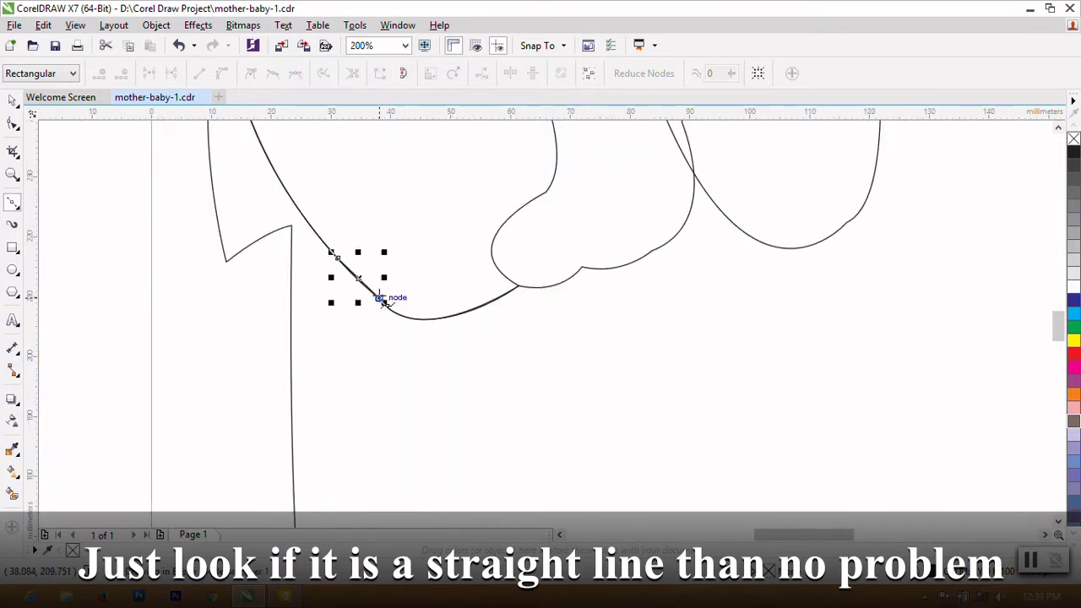
drag(524, 286, 623, 219)
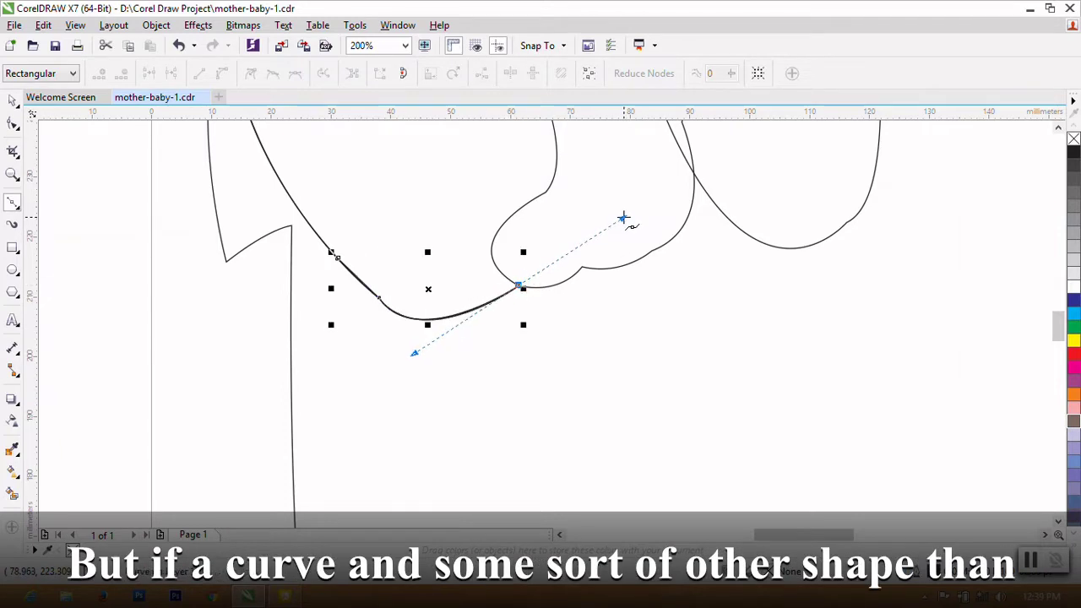
drag(583, 266, 605, 240)
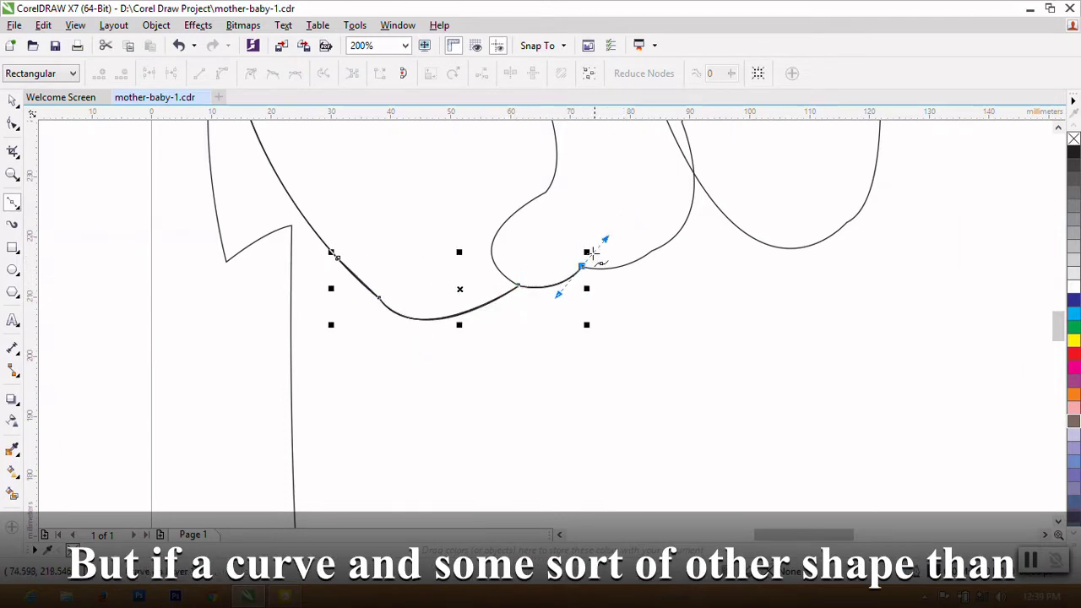
Step: Extend the curve rightward in scalloped bumps curving upward
scroll(639, 325, down, 2)
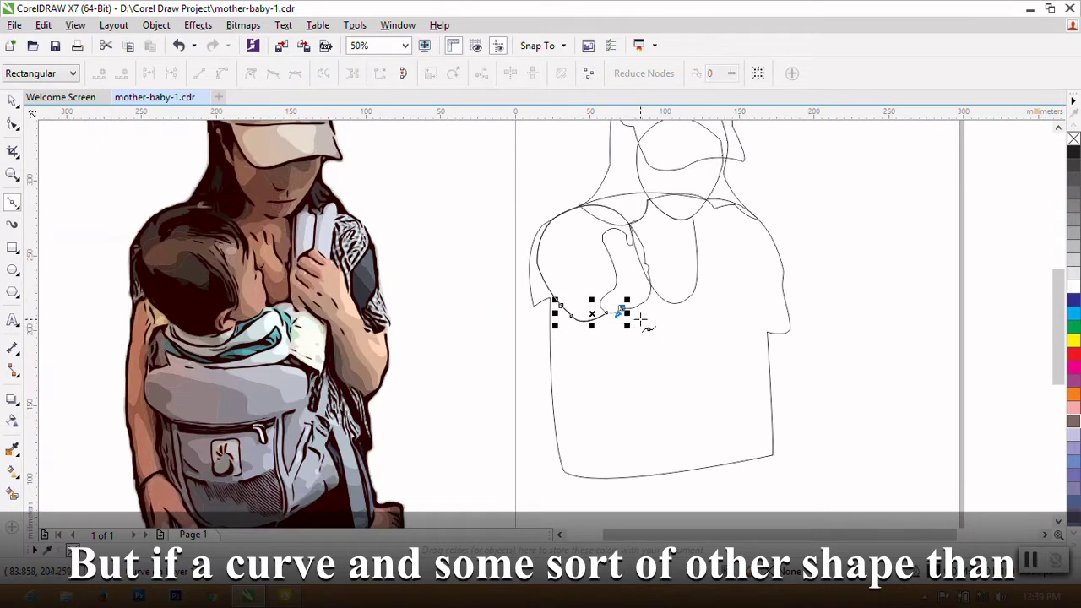
scroll(642, 317, up, 2)
scroll(647, 290, down, 1)
scroll(663, 306, down, 1)
scroll(654, 288, up, 2)
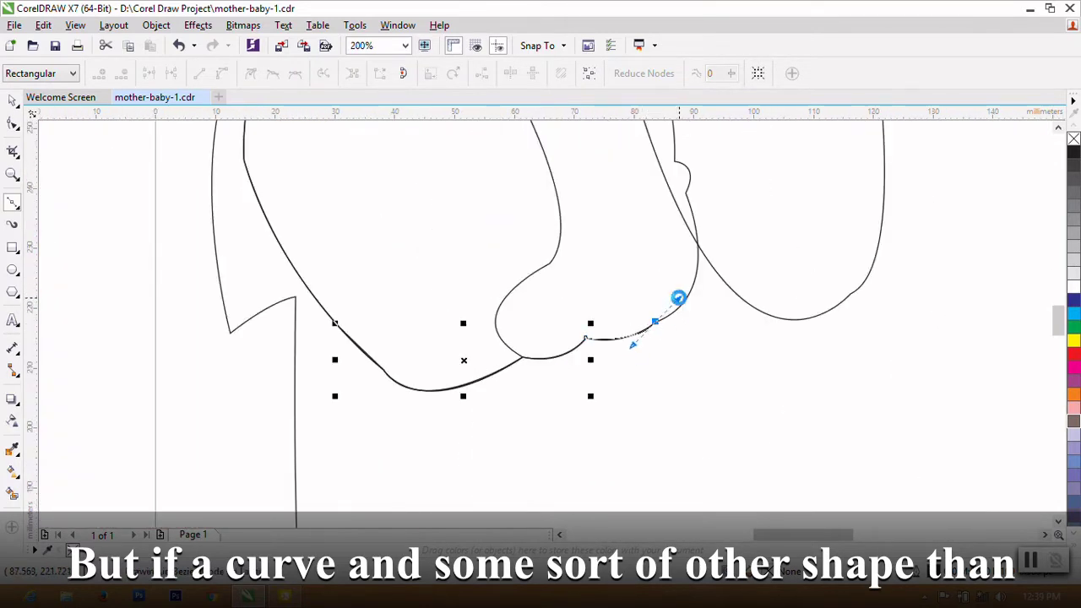
click(661, 319)
drag(691, 292, 696, 272)
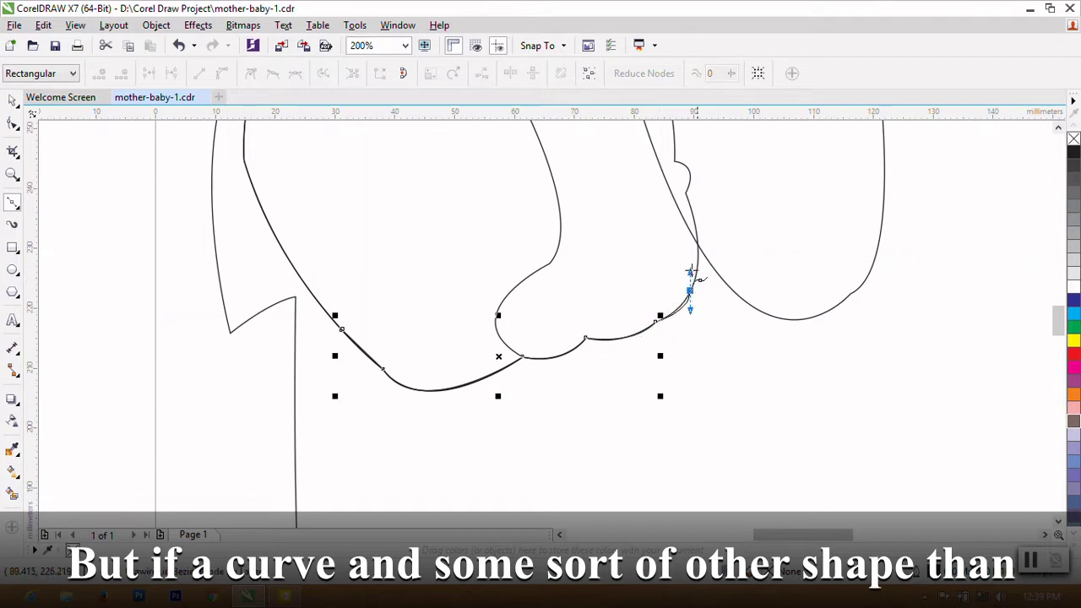
scroll(696, 273, down, 1)
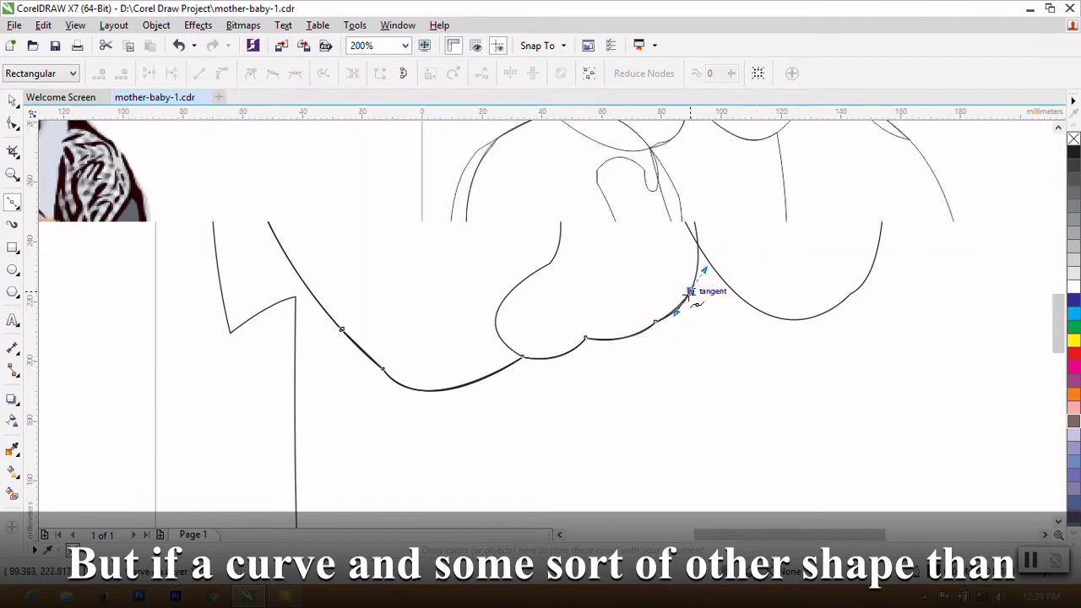
scroll(689, 294, down, 1)
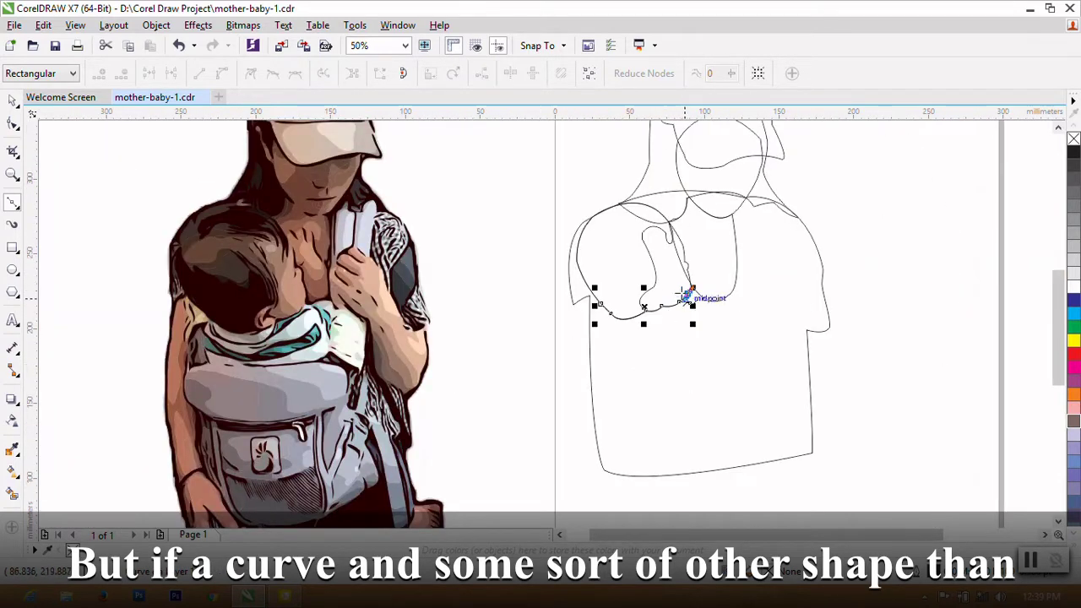
scroll(690, 294, up, 2)
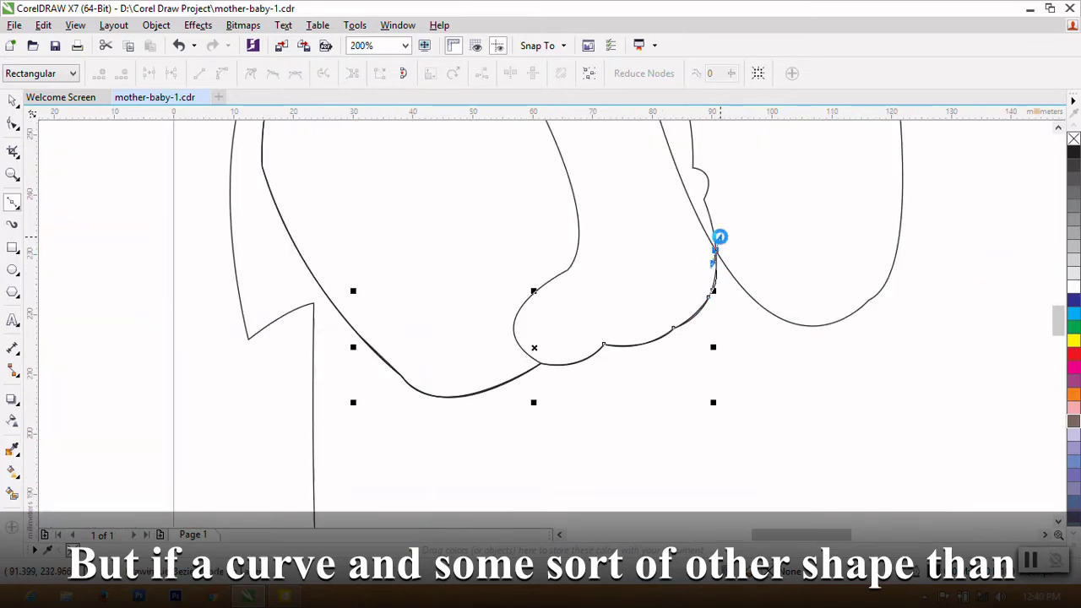
scroll(717, 245, down, 1)
scroll(676, 273, down, 1)
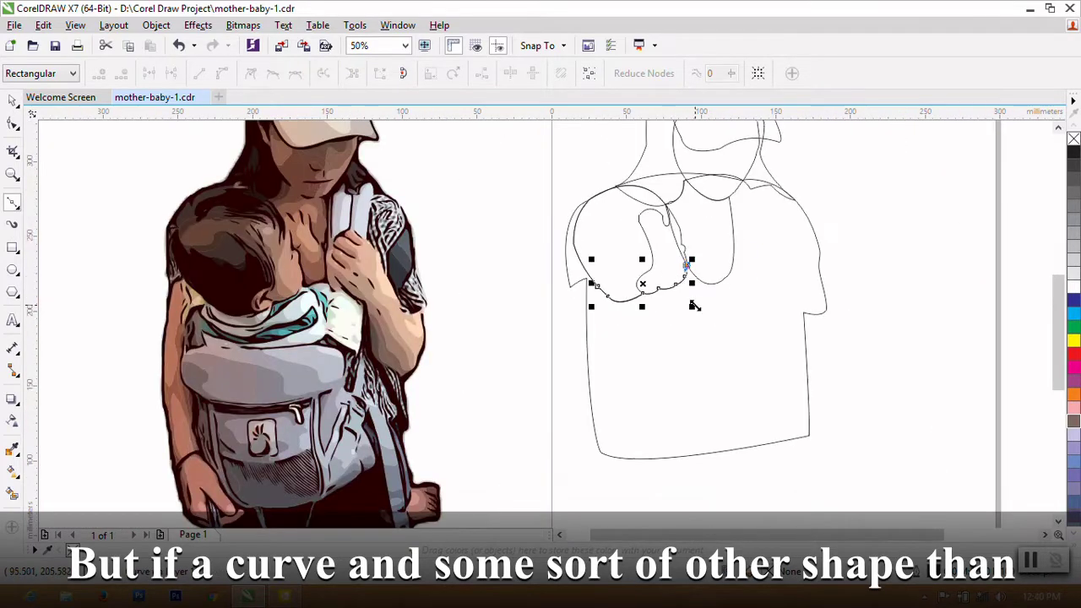
scroll(697, 291, up, 1)
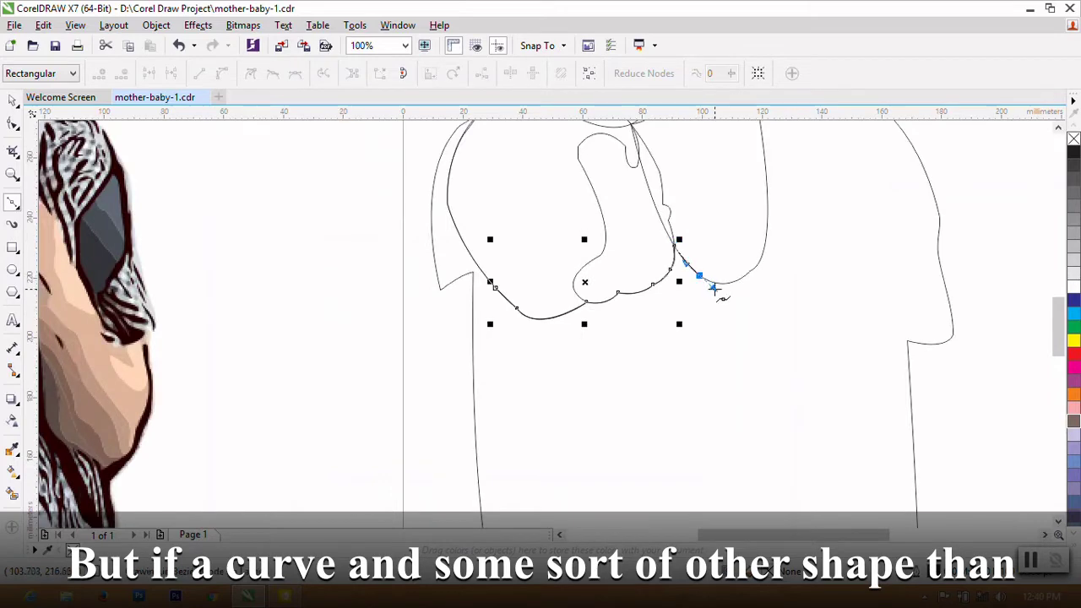
scroll(706, 285, down, 1)
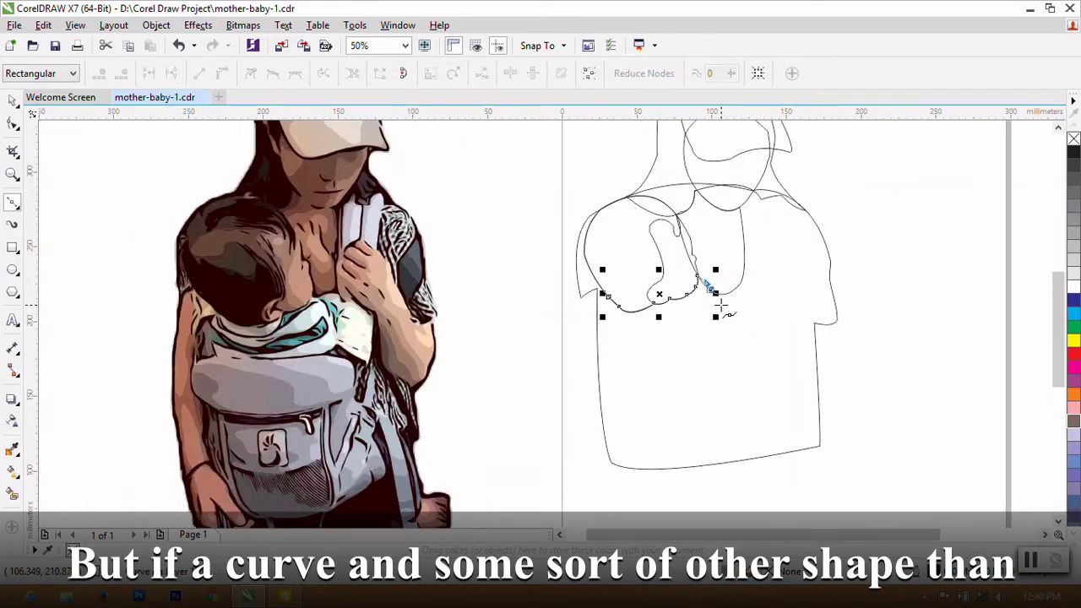
Step: Undo the last segment and redraw it along the baby's lower edge
key(ctrl+z)
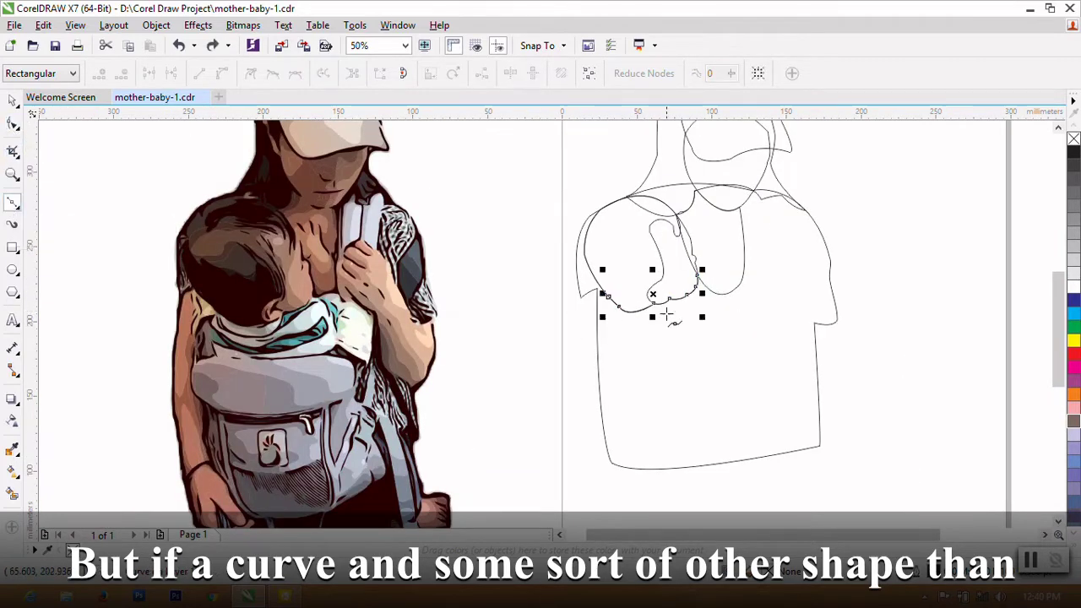
scroll(727, 245, up, 1)
scroll(719, 237, up, 1)
scroll(717, 241, up, 1)
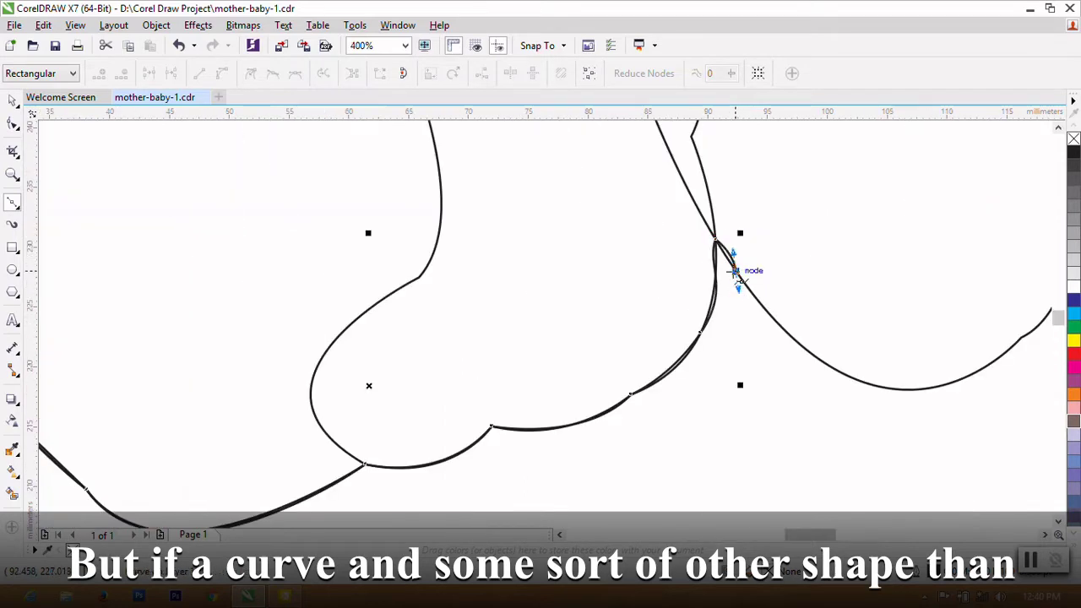
scroll(735, 271, down, 1)
scroll(717, 295, down, 2)
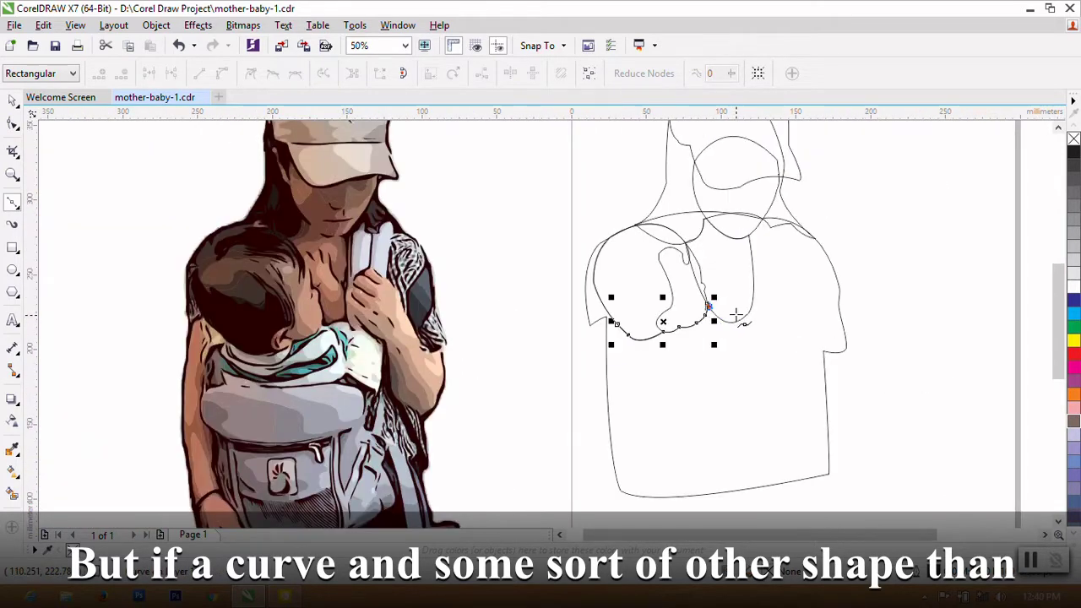
drag(737, 315, 751, 326)
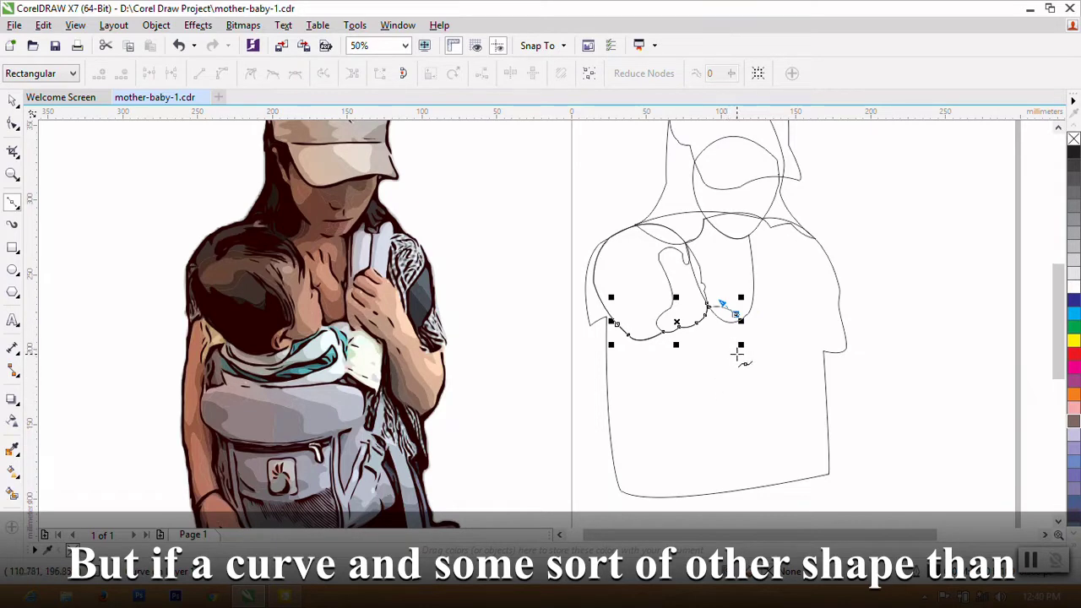
Step: Trace the carrier's right side, bottom and left side, closing at the start node
key(F3)
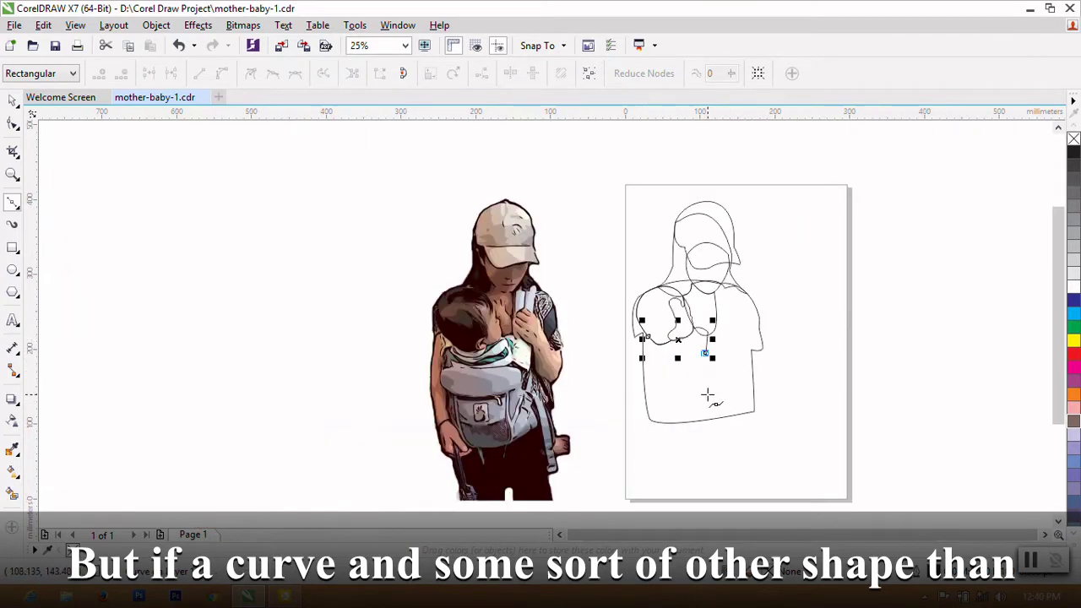
scroll(698, 391, up, 1)
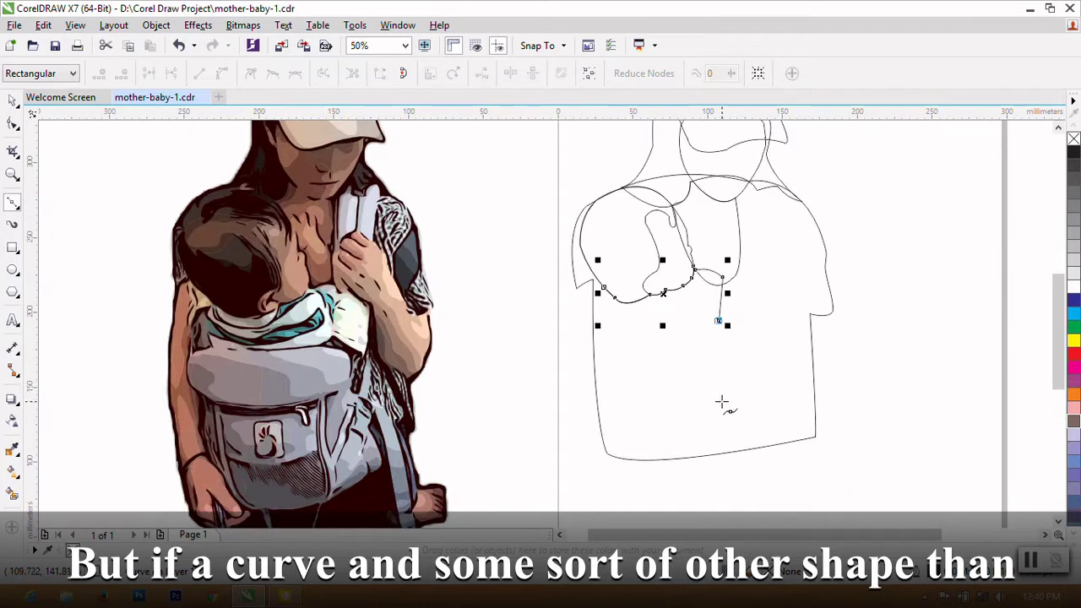
click(719, 402)
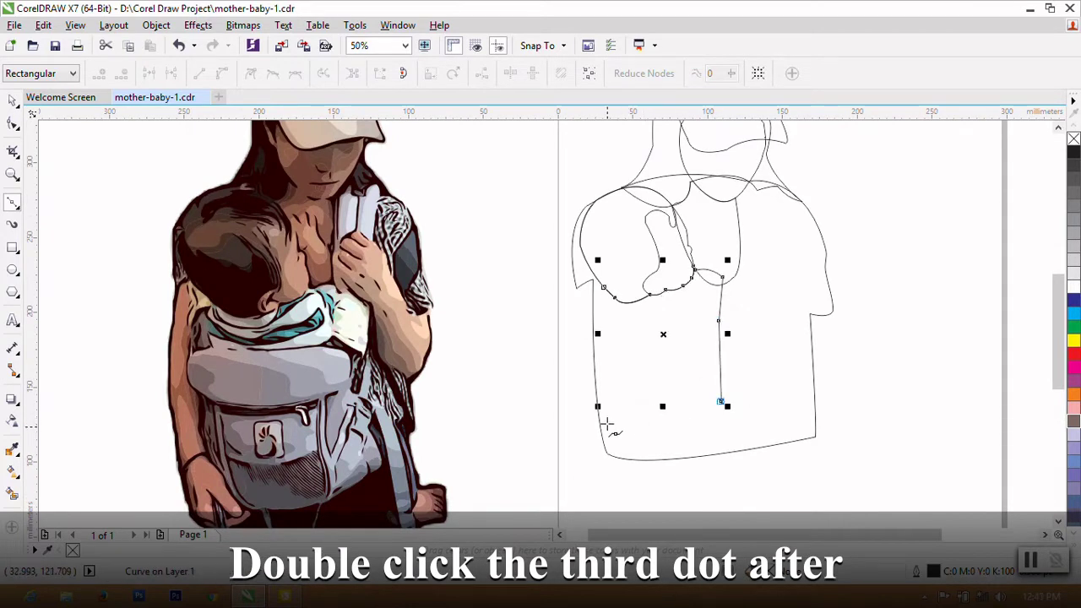
drag(597, 396, 579, 364)
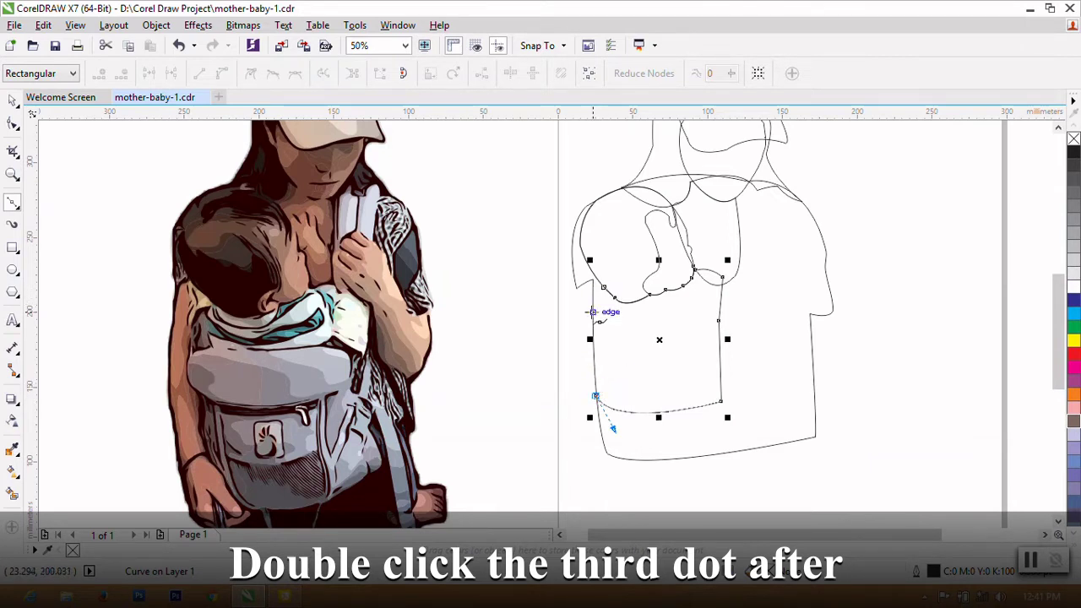
click(593, 312)
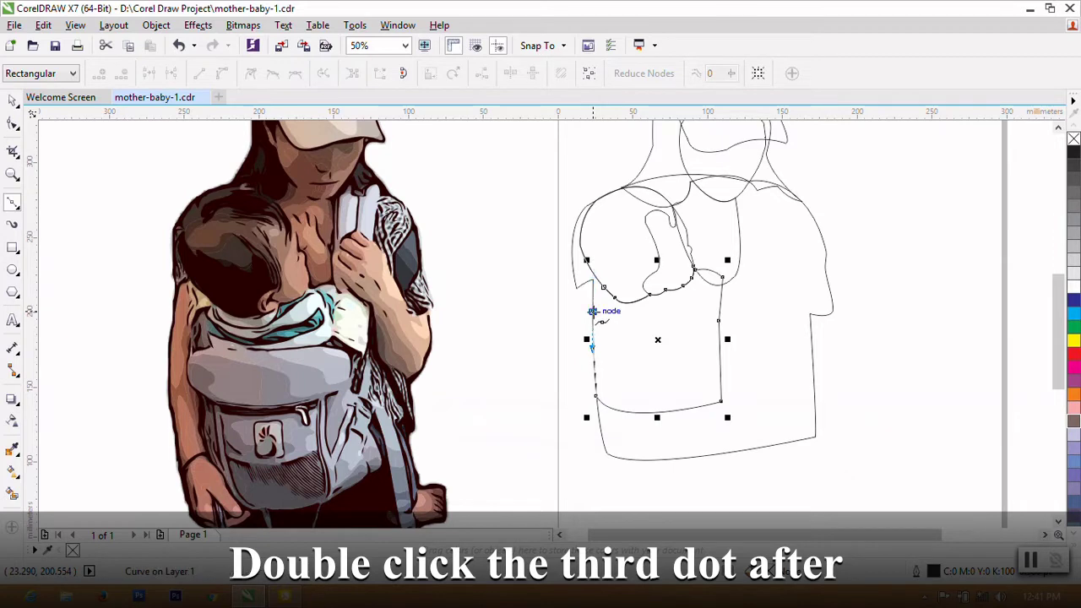
click(589, 267)
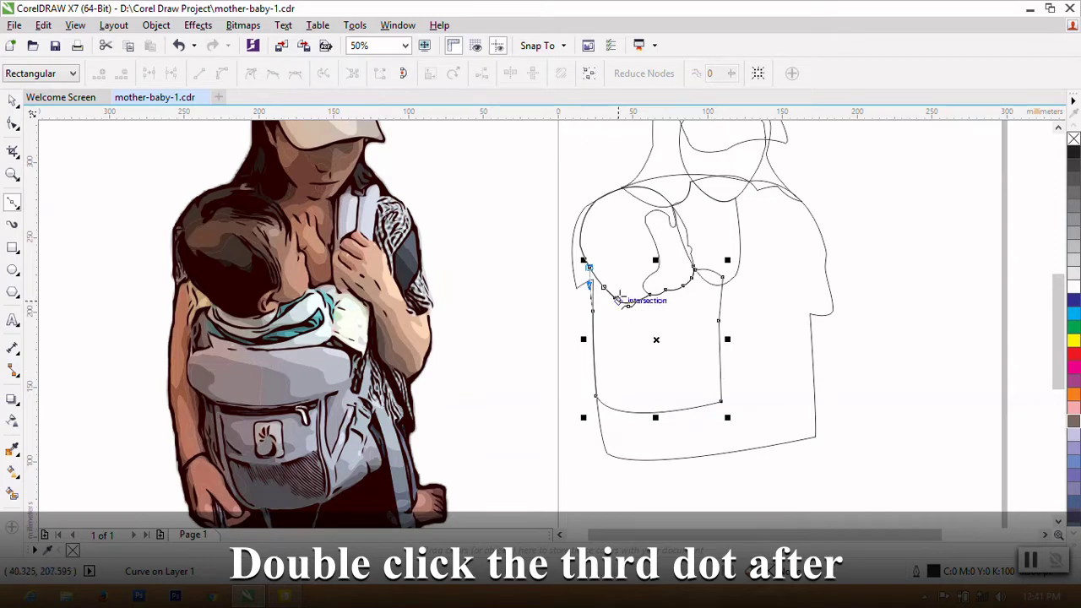
Step: Check the carrier outline's nodes, then deselect the finished shape
scroll(622, 302, up, 2)
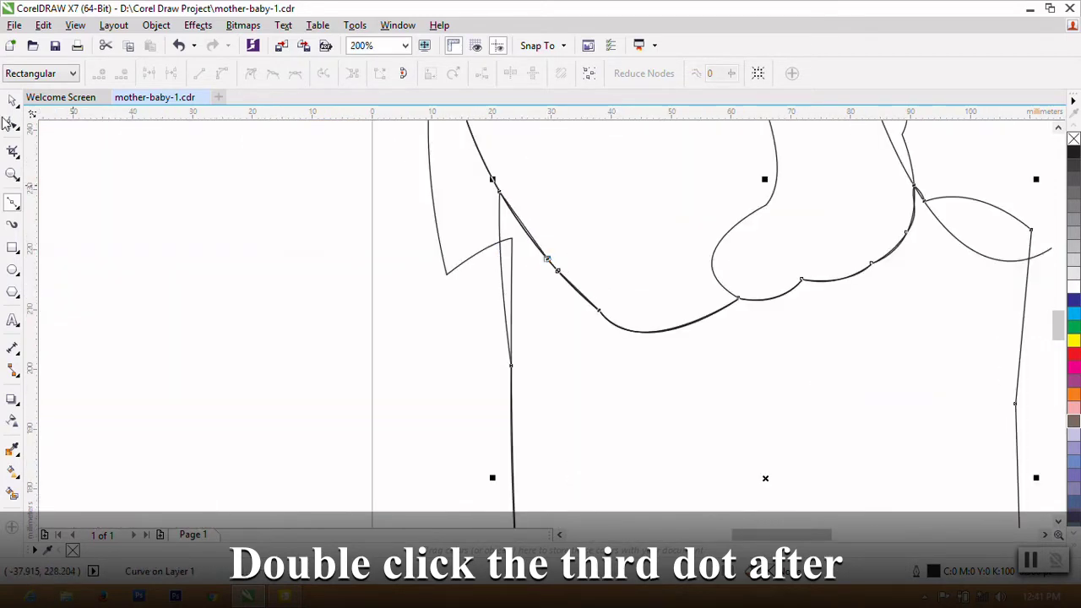
key(F10)
right_click(568, 372)
scroll(554, 306, down, 1)
scroll(551, 297, down, 1)
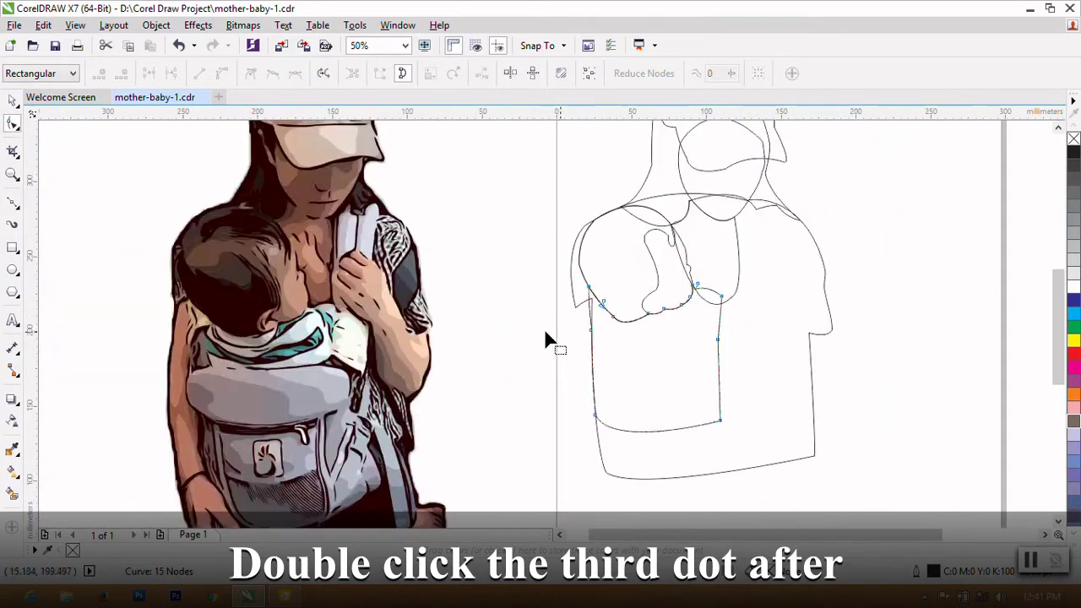
click(13, 100)
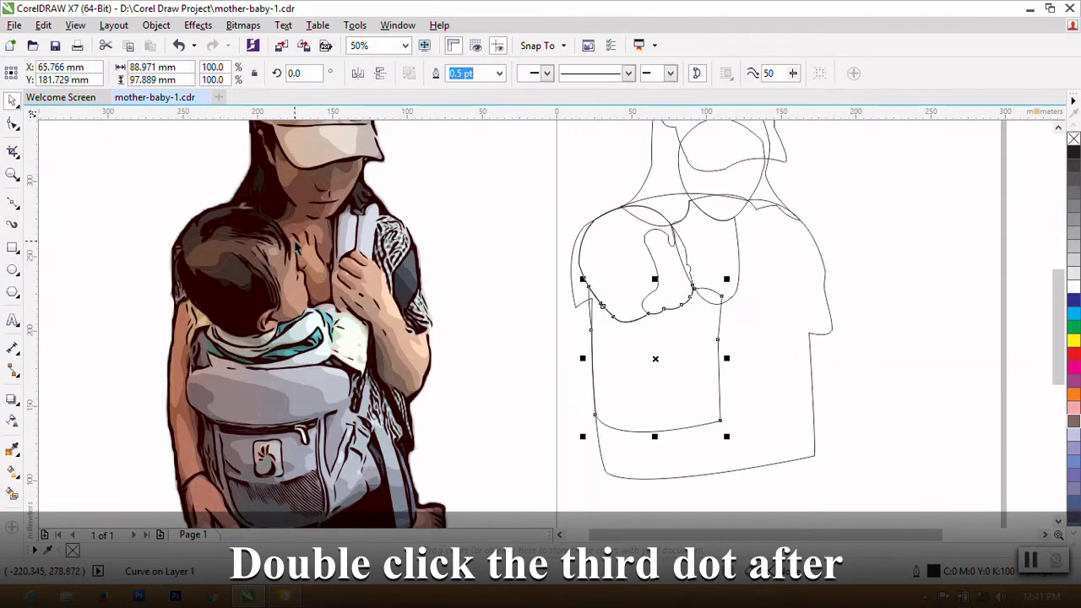
click(498, 279)
scroll(737, 441, down, 1)
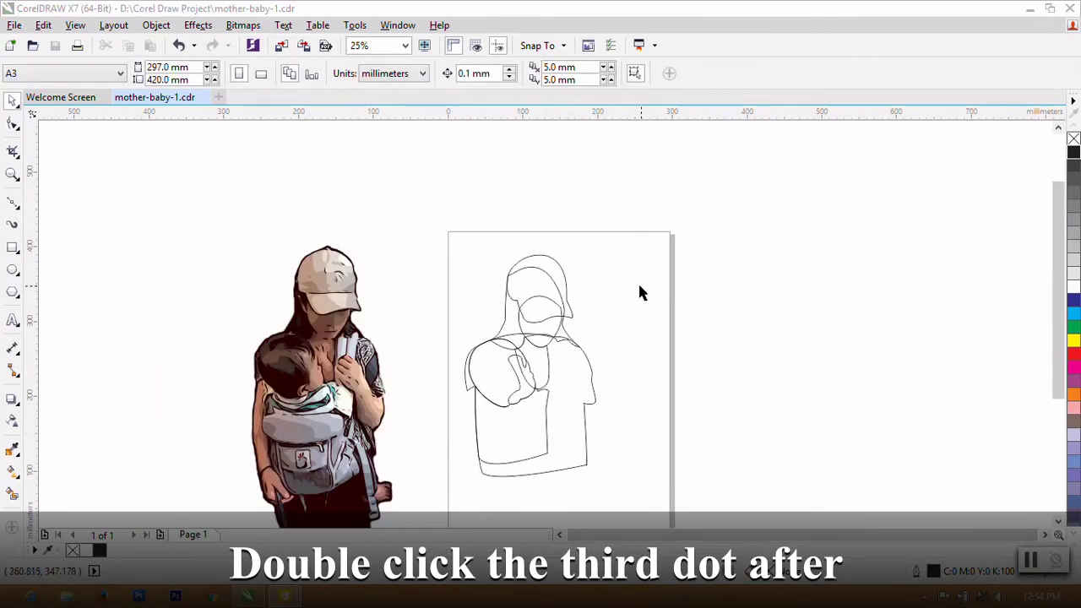
Step: Start a new Bezier curve at the existing node beneath the baby's body
click(13, 204)
scroll(384, 258, down, 1)
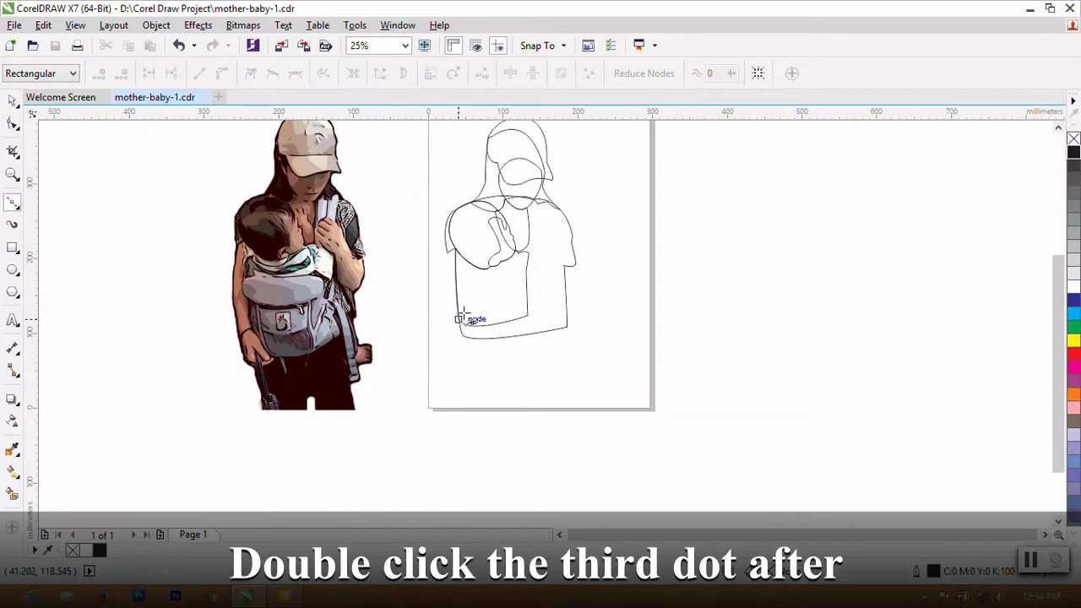
scroll(438, 213, up, 1)
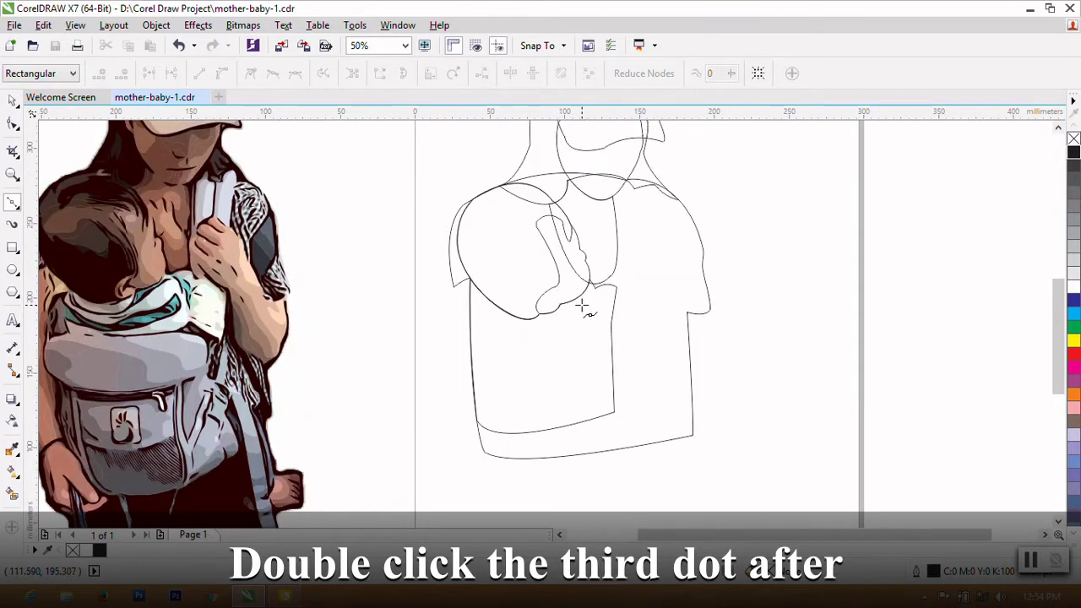
scroll(571, 302, up, 2)
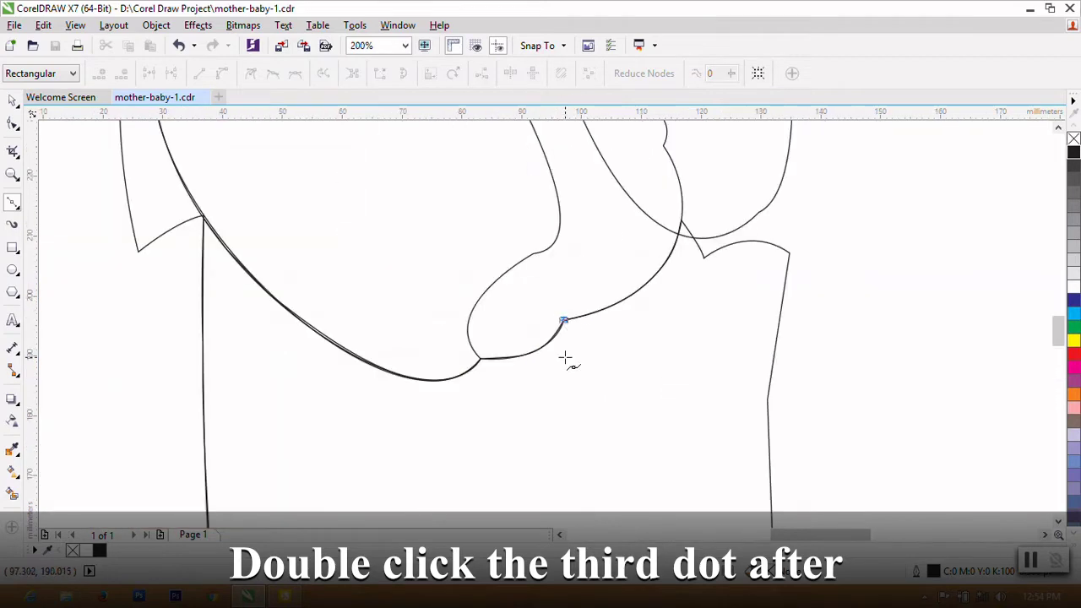
click(564, 322)
drag(560, 362, 553, 389)
scroll(651, 411, down, 2)
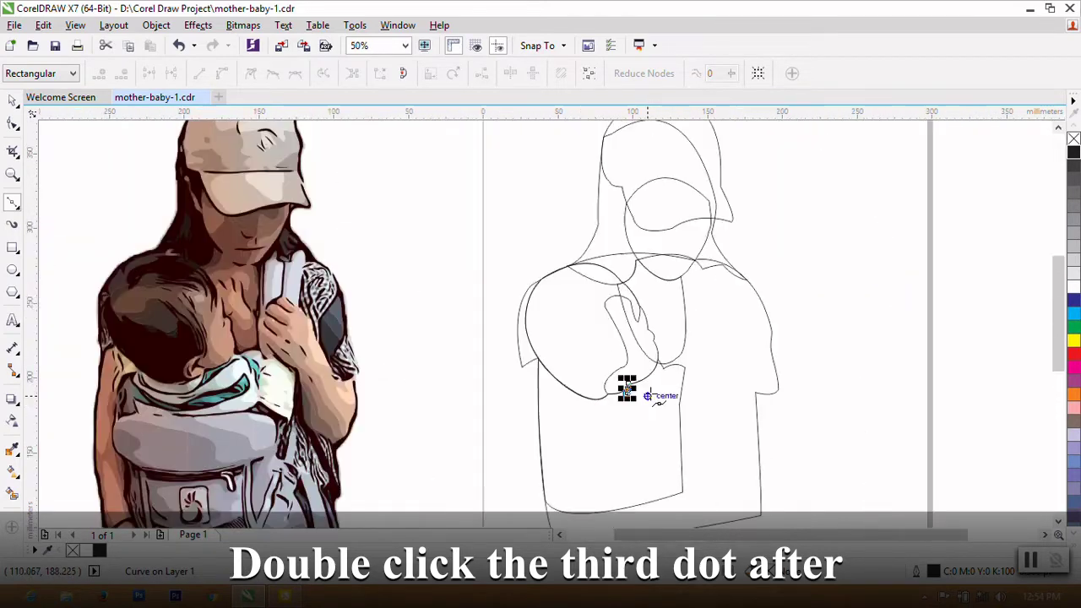
scroll(633, 386, up, 2)
Step: Add nodes along the carrier's upper edge and shape the hand strip
click(687, 314)
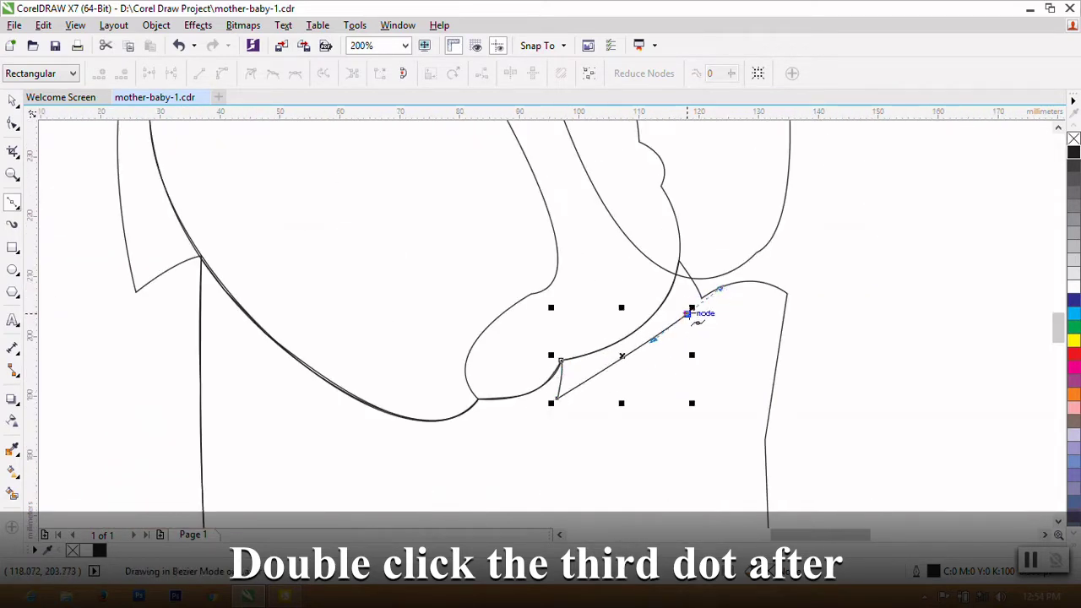
scroll(695, 309, down, 2)
scroll(690, 341, up, 3)
scroll(640, 297, up, 1)
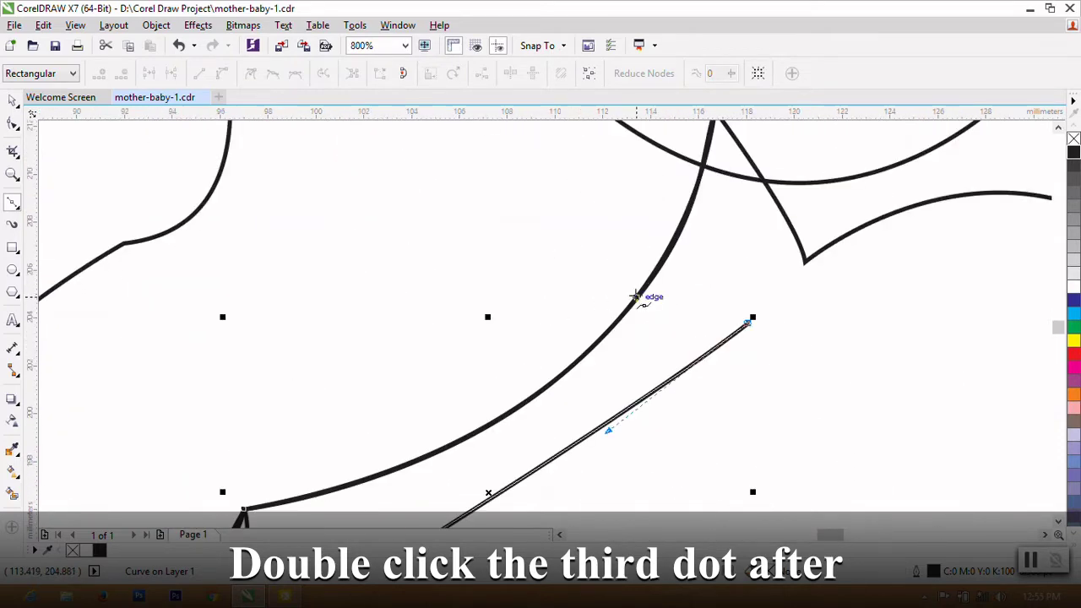
click(639, 297)
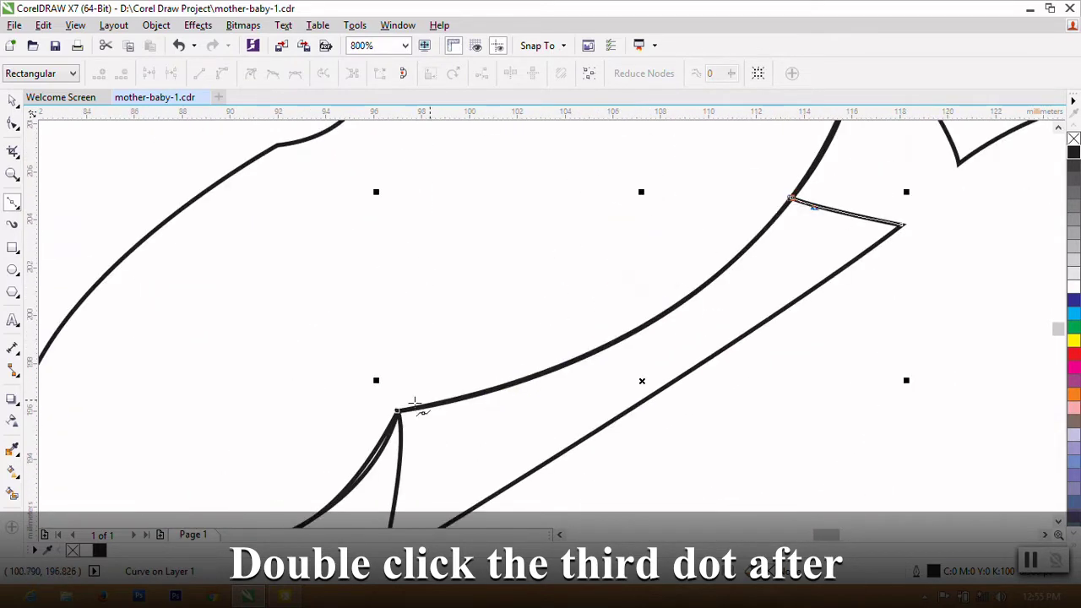
drag(404, 412, 167, 428)
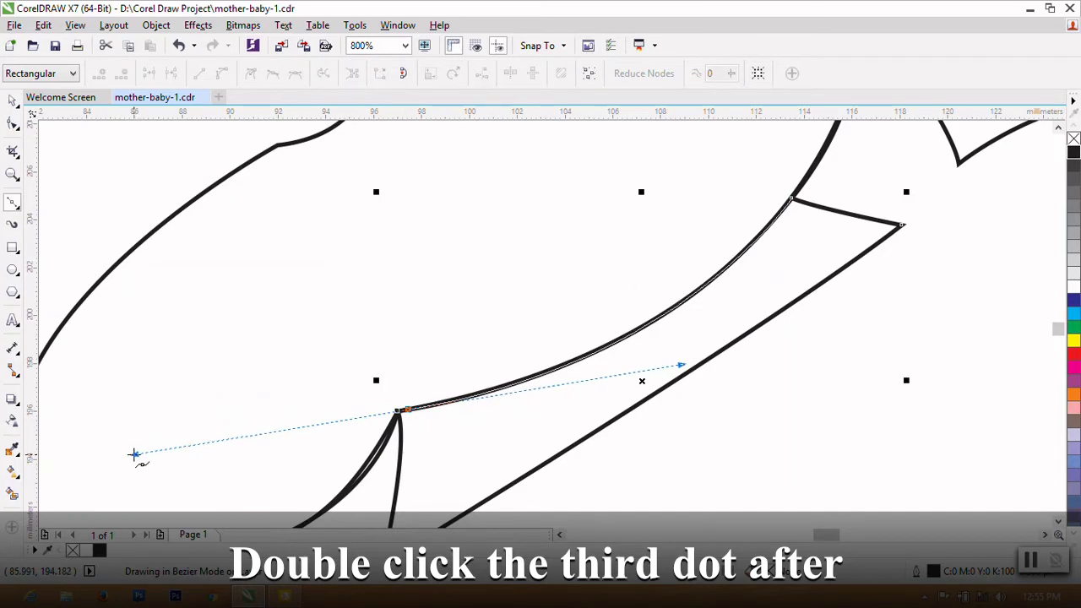
Step: Close the hand curve into a narrow 5-node shape and zoom out
click(13, 123)
right_click(483, 423)
click(518, 302)
scroll(490, 351, down, 3)
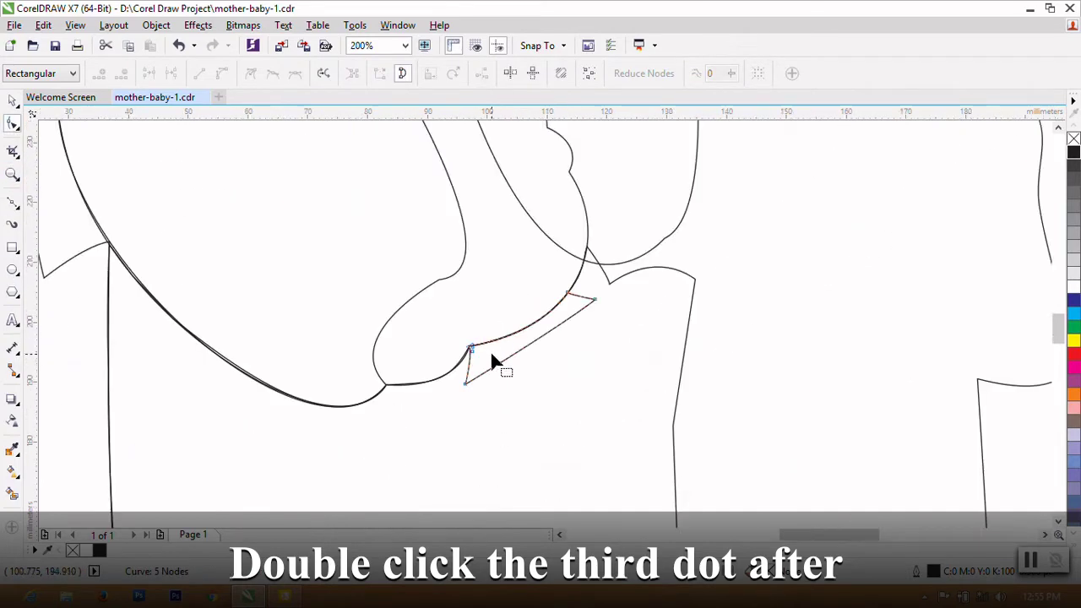
scroll(490, 351, down, 2)
scroll(543, 387, down, 1)
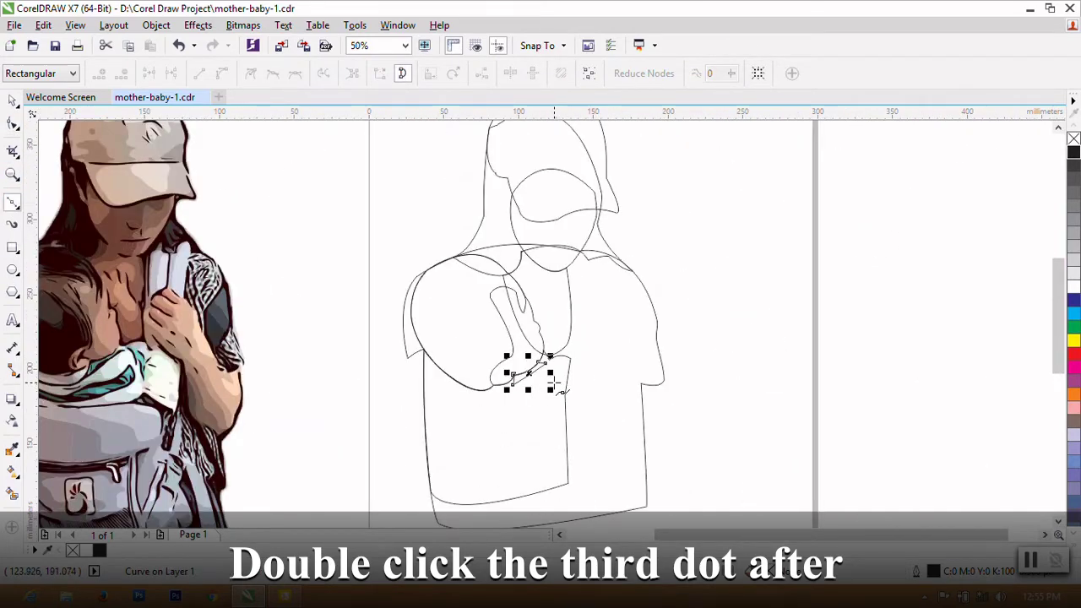
Step: Draw a small curved wedge beside the baby's hand, snapping to the adjoining line and closing at the start node
scroll(562, 393, up, 2)
click(523, 287)
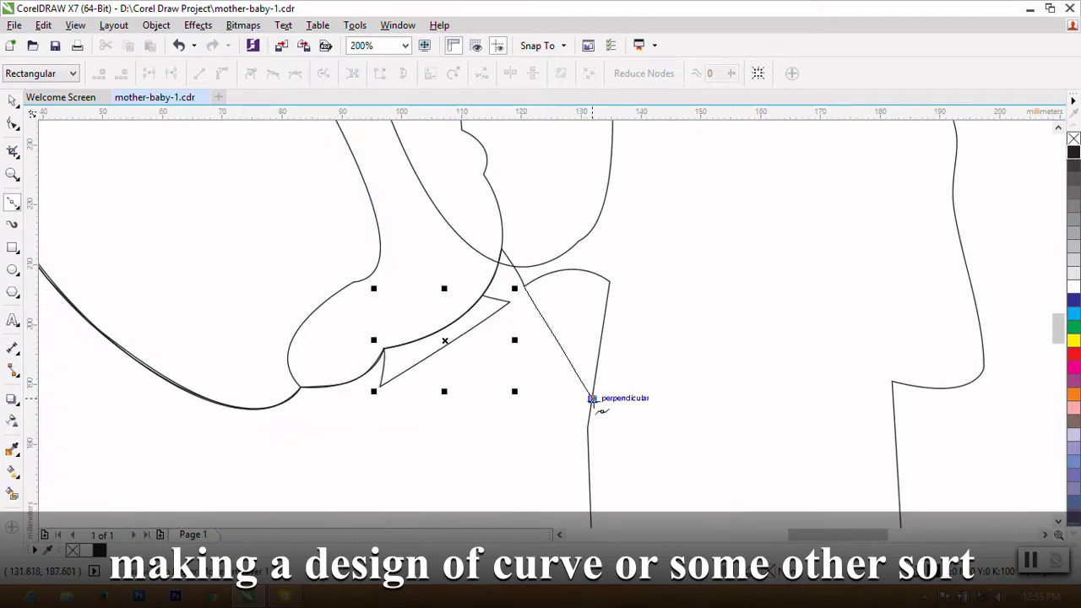
click(592, 399)
scroll(594, 402, down, 1)
scroll(594, 402, down, 1)
scroll(595, 405, up, 2)
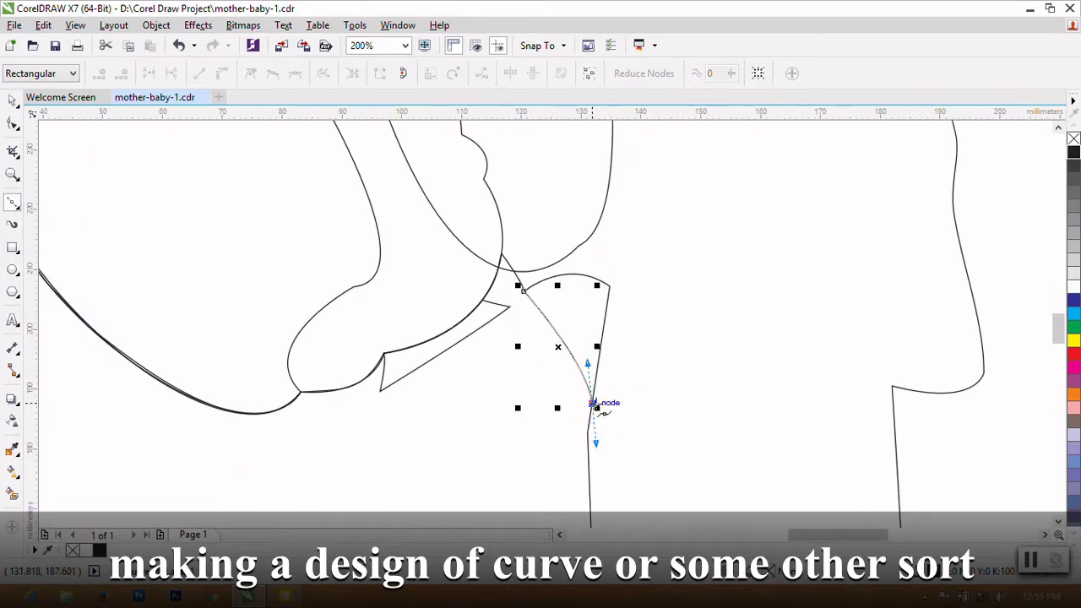
click(606, 373)
scroll(607, 373, down, 2)
scroll(607, 374, up, 2)
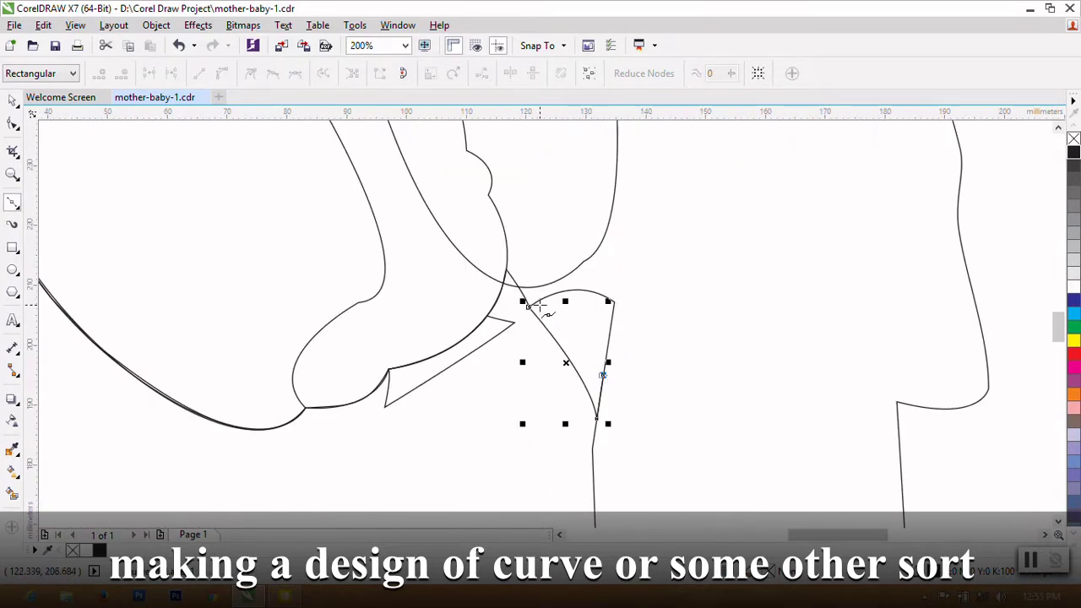
drag(537, 306, 507, 285)
scroll(506, 285, up, 2)
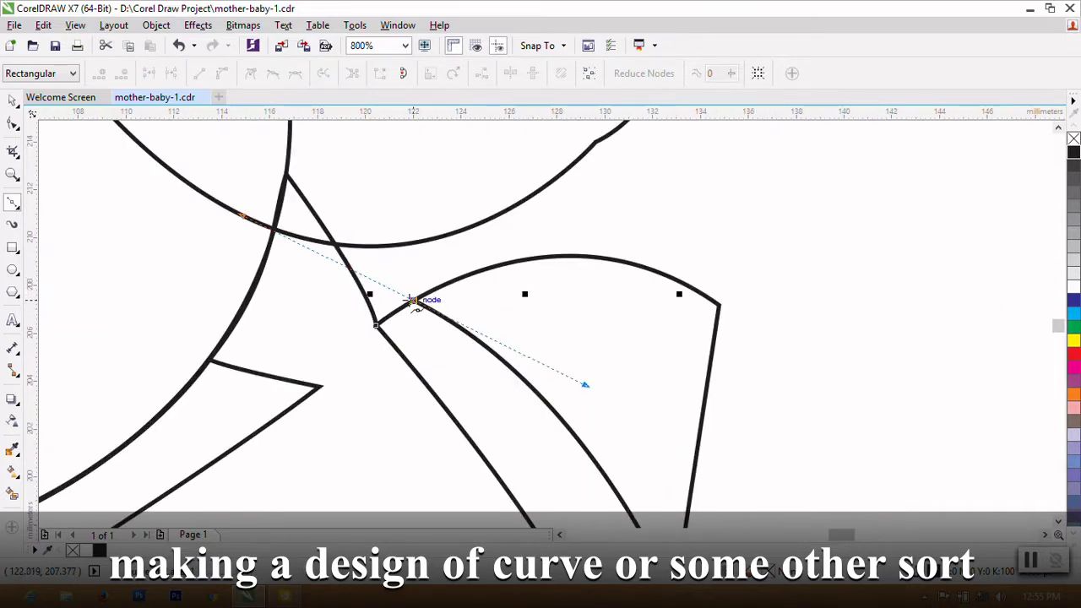
click(412, 300)
Step: Check the wedge's node options with the Shape tool, then return to the Pick tool
key(F10)
right_click(444, 363)
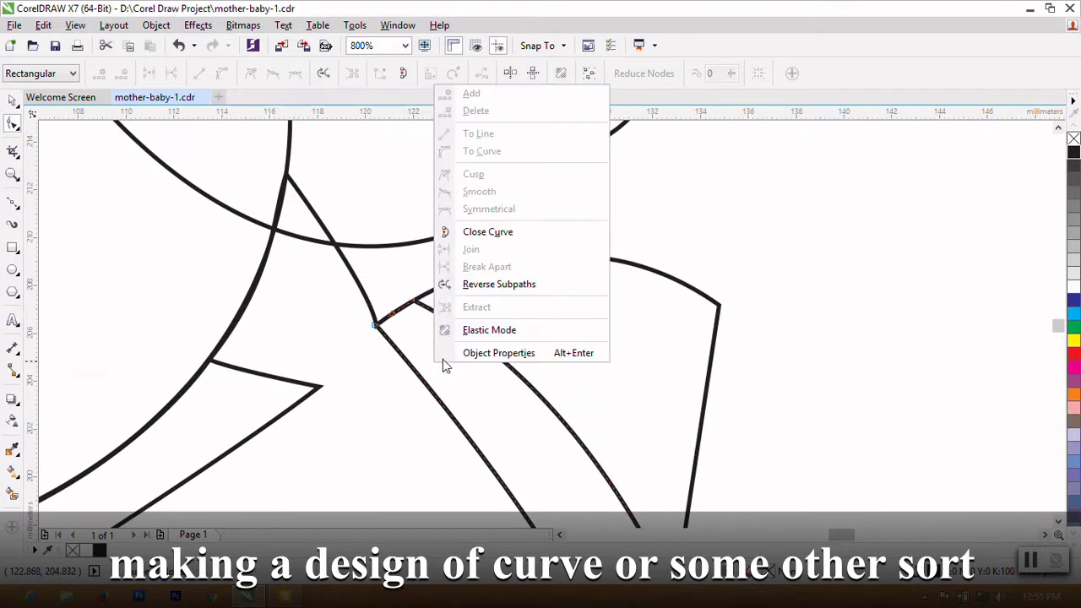
key(Escape)
scroll(710, 338, down, 4)
click(12, 99)
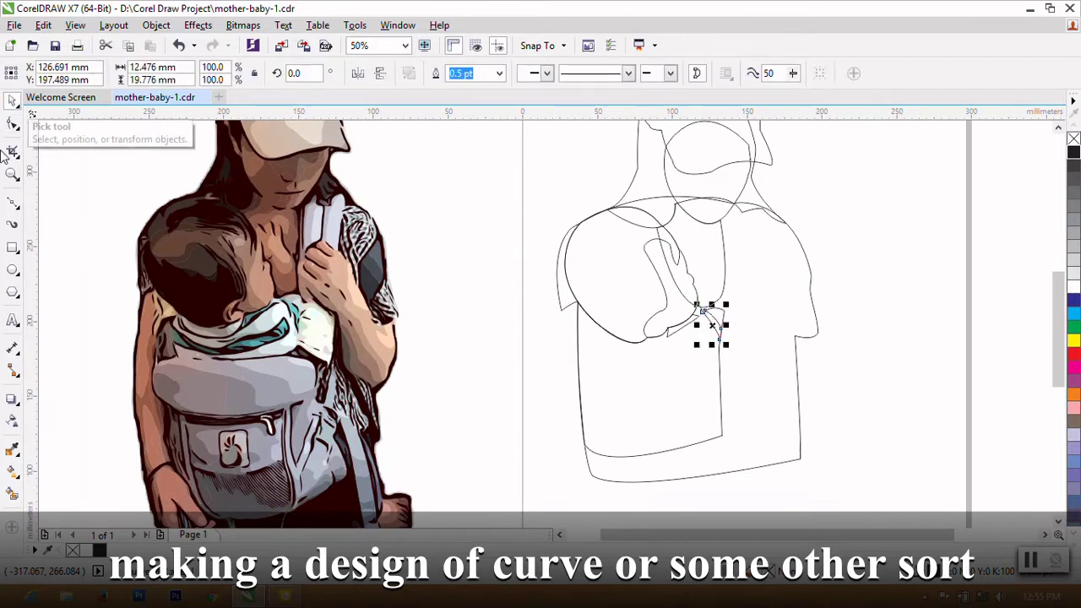
Step: Try repositioning a node of the small wedge, then undo the move
click(13, 201)
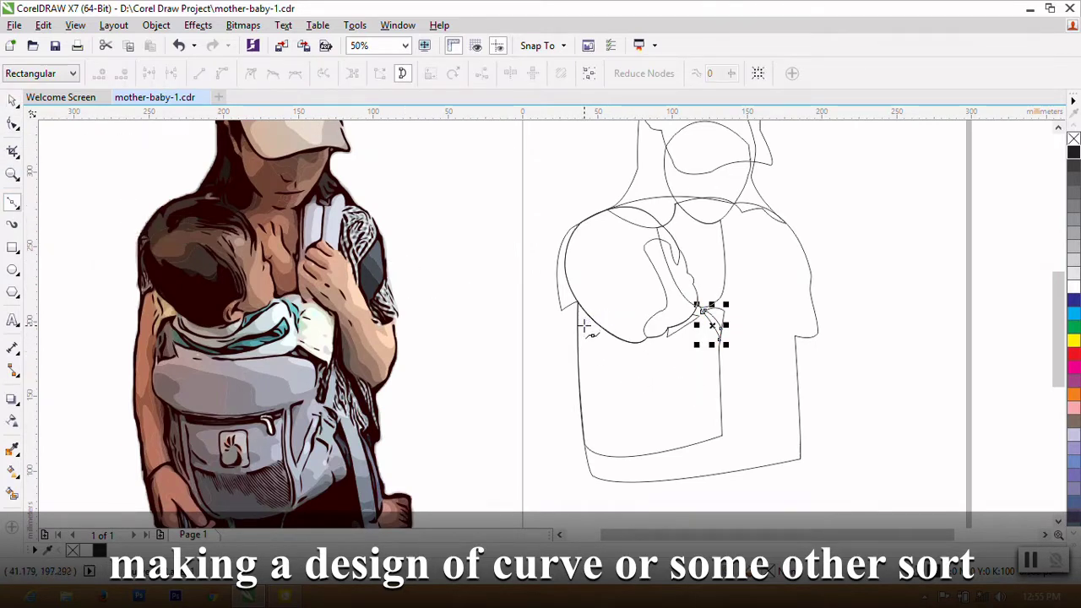
mouse_move(584, 325)
mouse_down()
mouse_move(577, 339)
mouse_move(579, 329)
mouse_up()
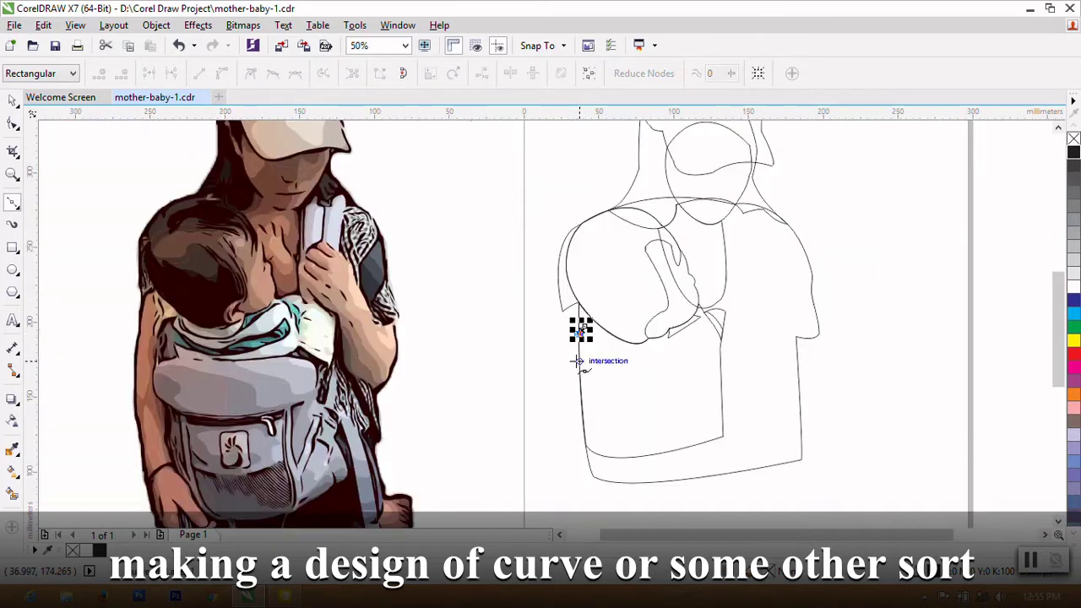
scroll(582, 355, up, 1)
scroll(589, 359, down, 1)
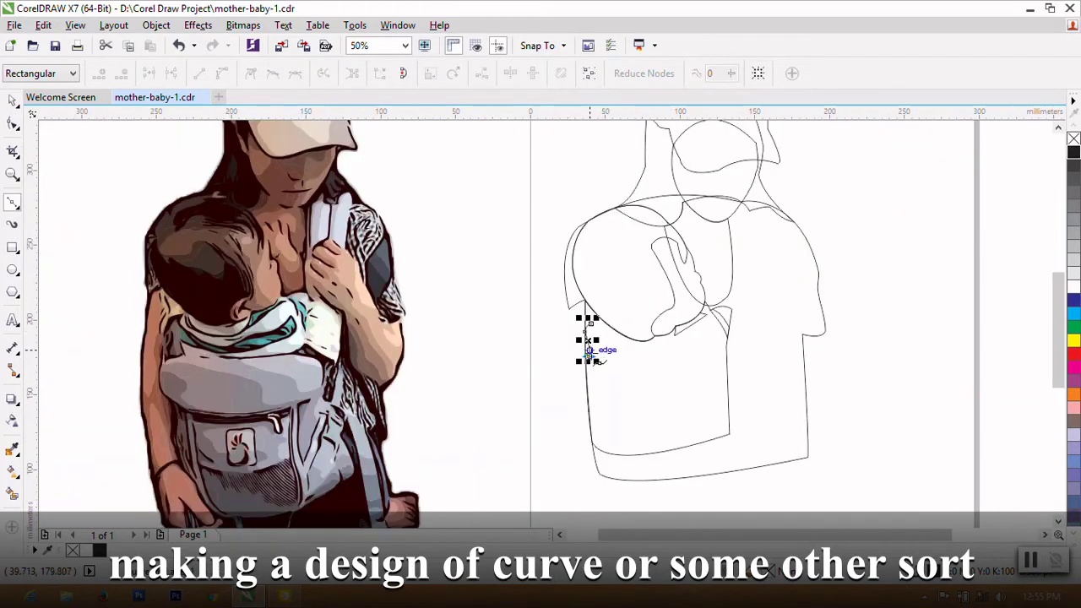
key(ctrl+z)
scroll(587, 326, up, 1)
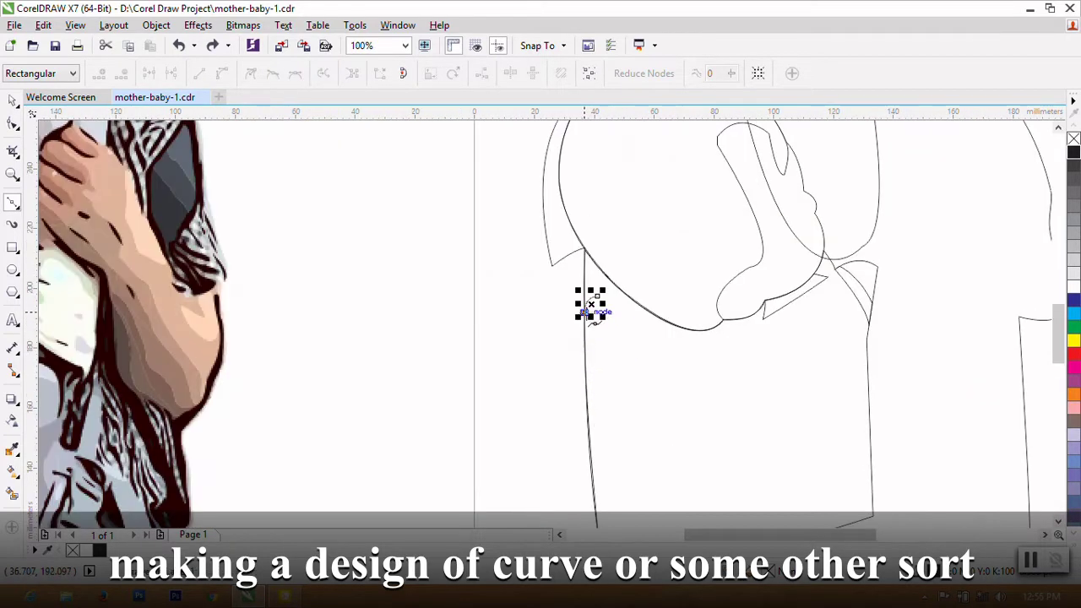
scroll(594, 355, down, 1)
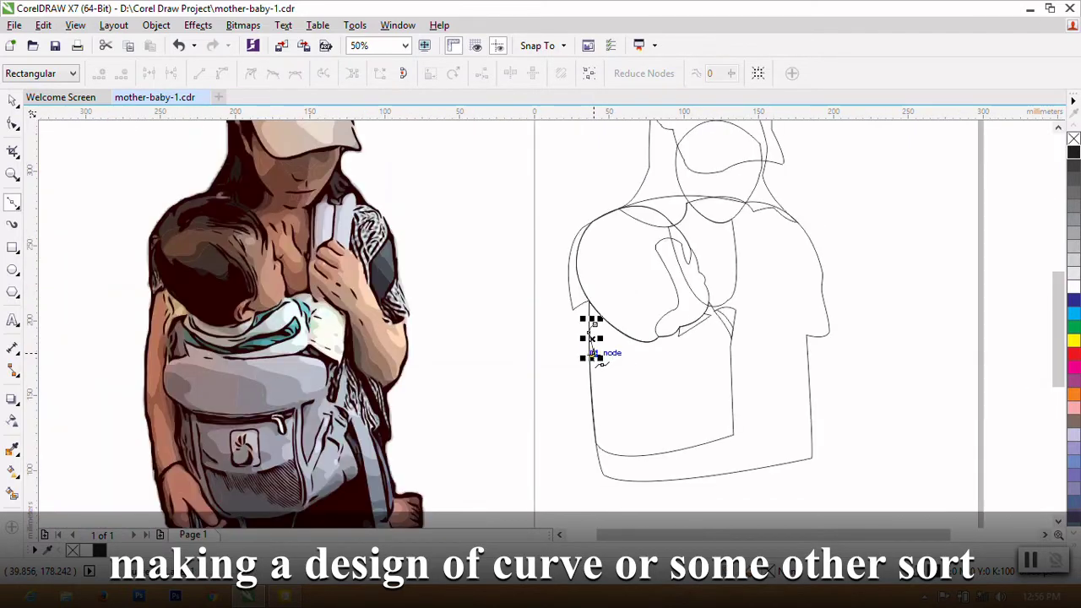
scroll(610, 342, up, 1)
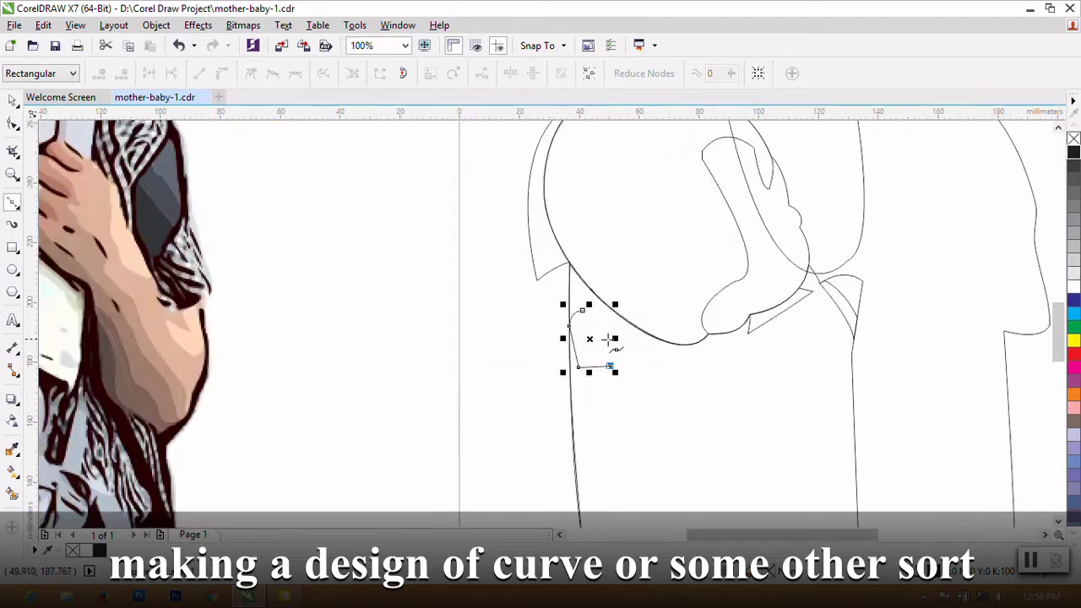
scroll(605, 348, down, 1)
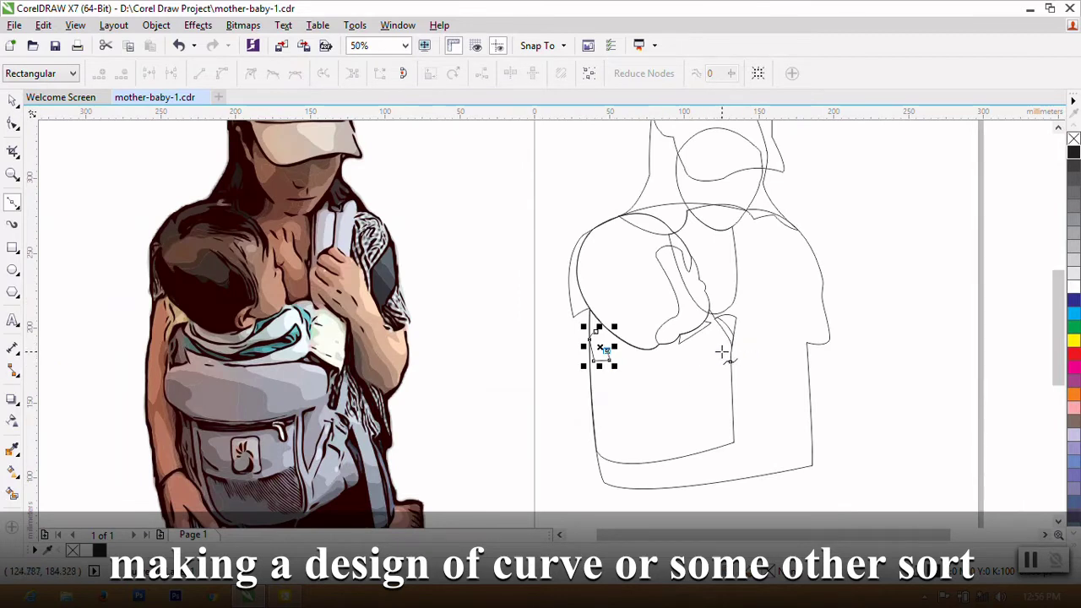
Step: Trace the carrier band along its top edge and back along the lower edge, closing at the start node
drag(723, 352, 794, 314)
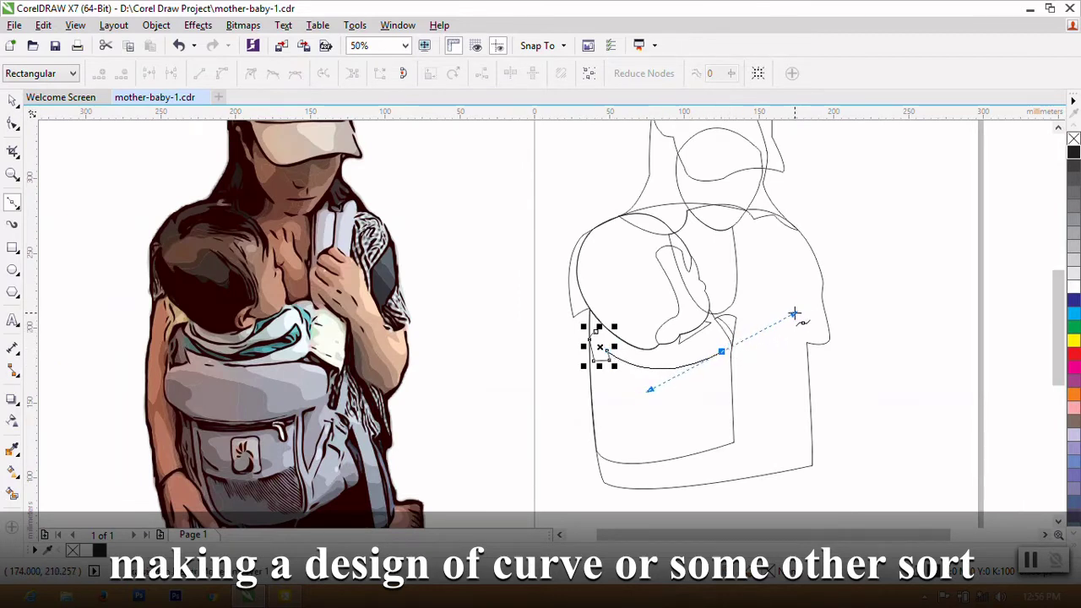
drag(794, 315, 800, 313)
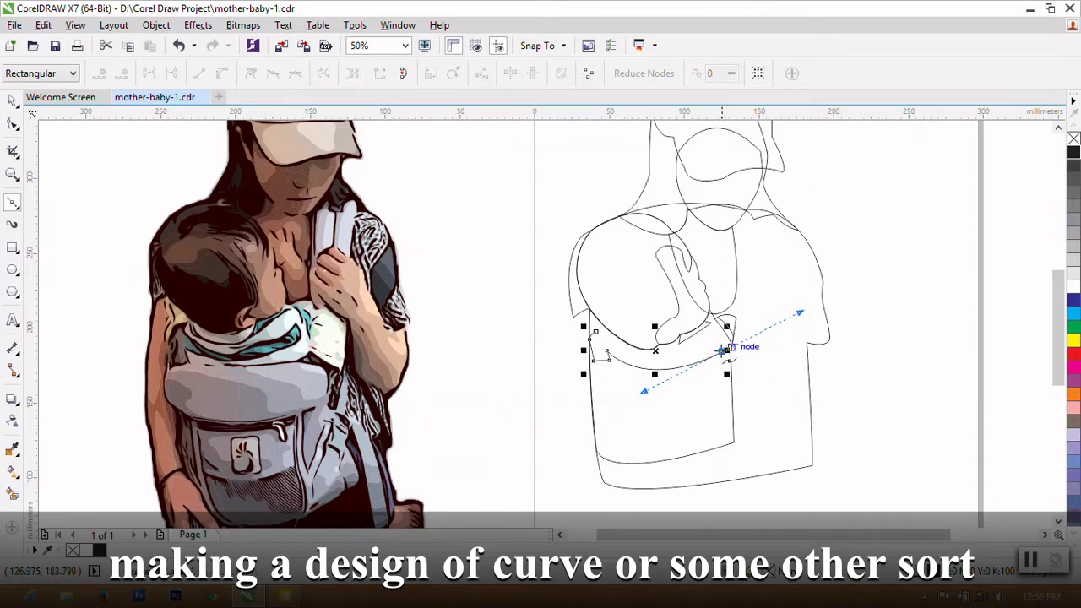
scroll(723, 352, up, 2)
scroll(667, 352, down, 2)
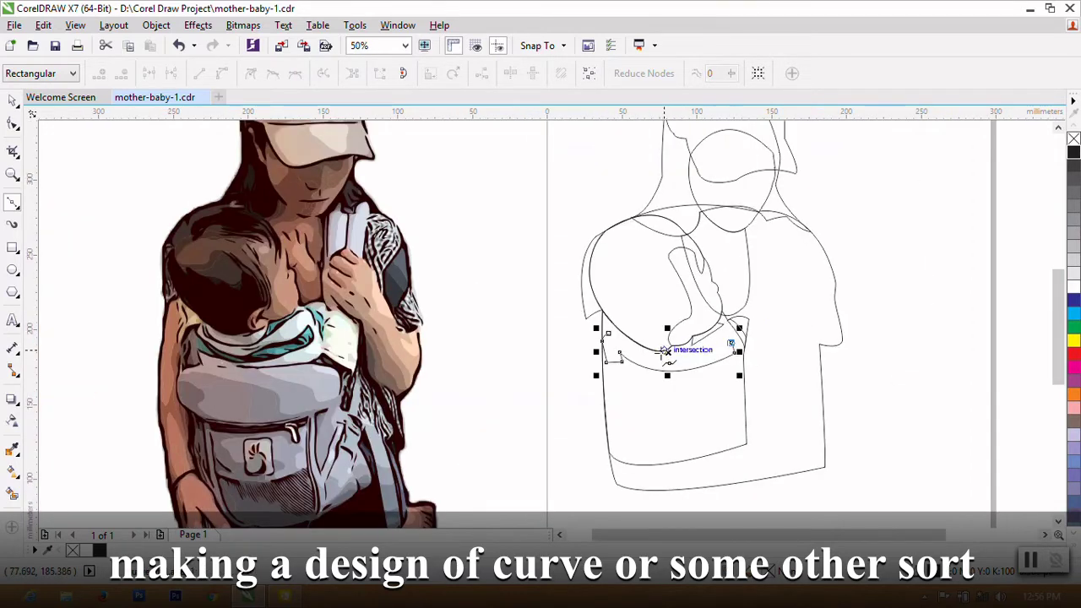
click(667, 351)
mouse_move(619, 342)
mouse_down()
mouse_move(575, 298)
mouse_move(583, 300)
mouse_up()
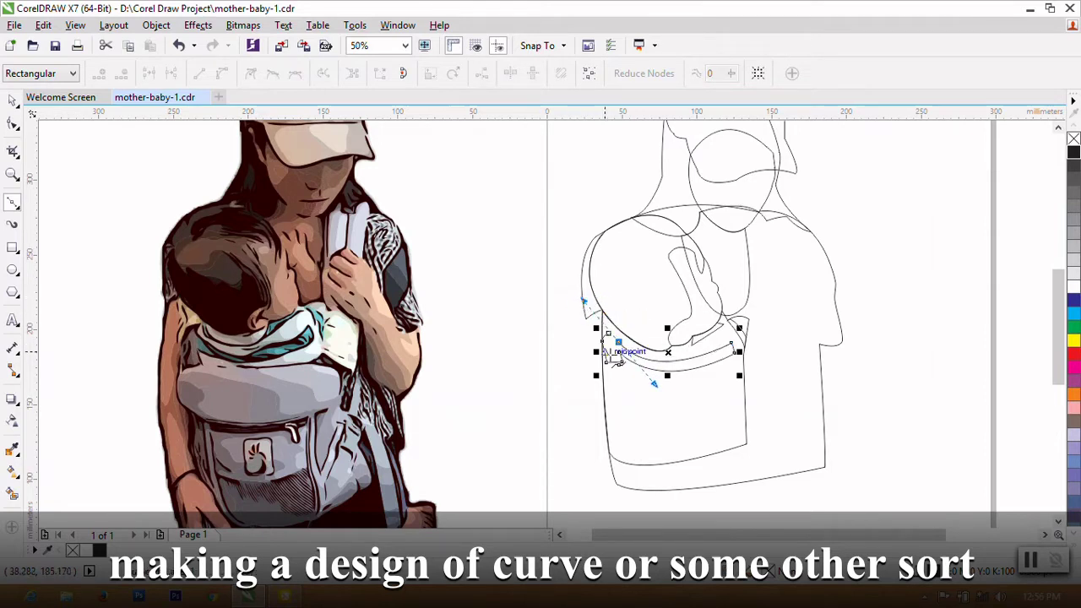
scroll(619, 353, up, 1)
scroll(619, 353, up, 1)
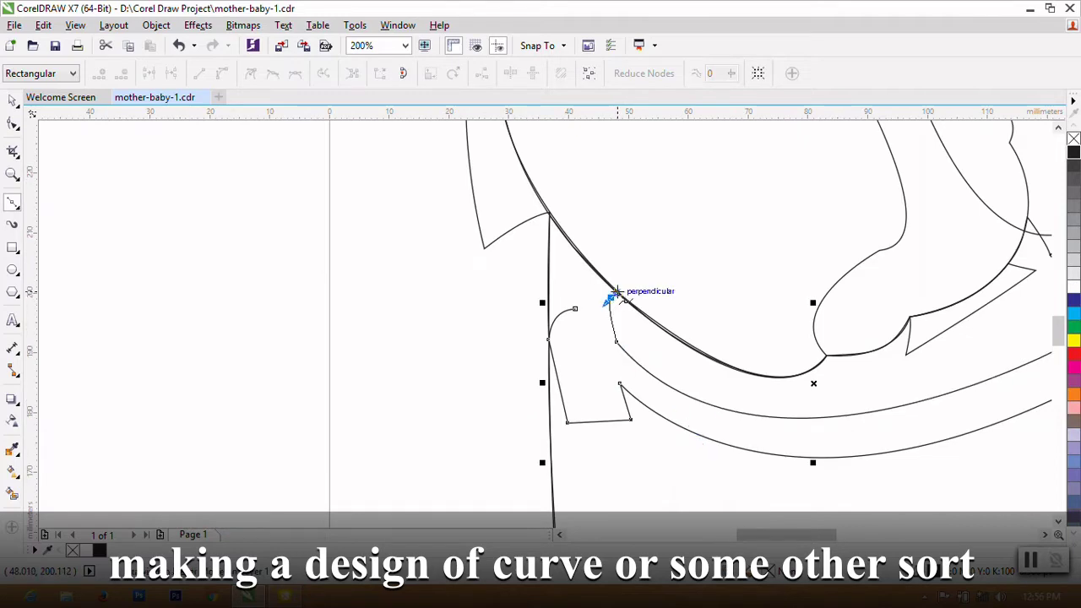
click(615, 297)
Step: Open the carrier band's node options with the Shape tool and dismiss them
scroll(610, 297, down, 2)
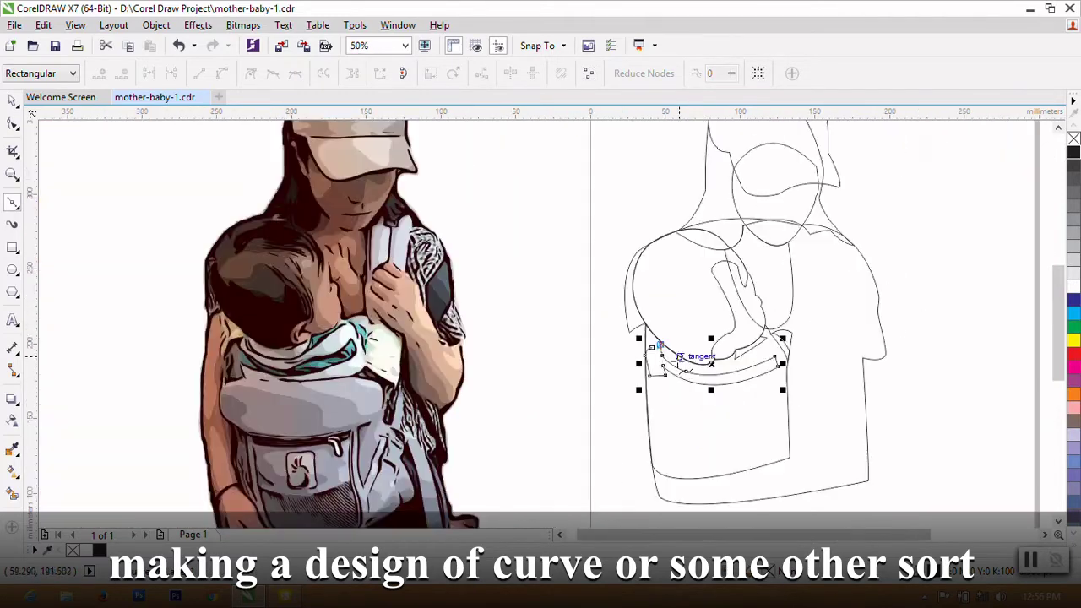
scroll(651, 314, up, 1)
scroll(623, 304, up, 1)
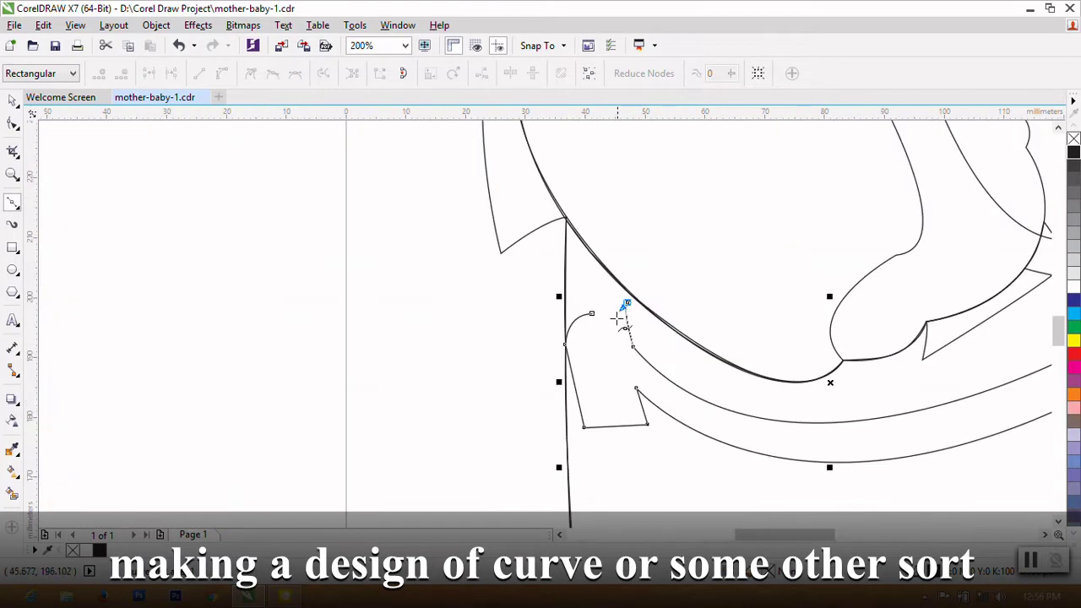
click(13, 124)
right_click(589, 353)
click(630, 228)
scroll(527, 323, down, 2)
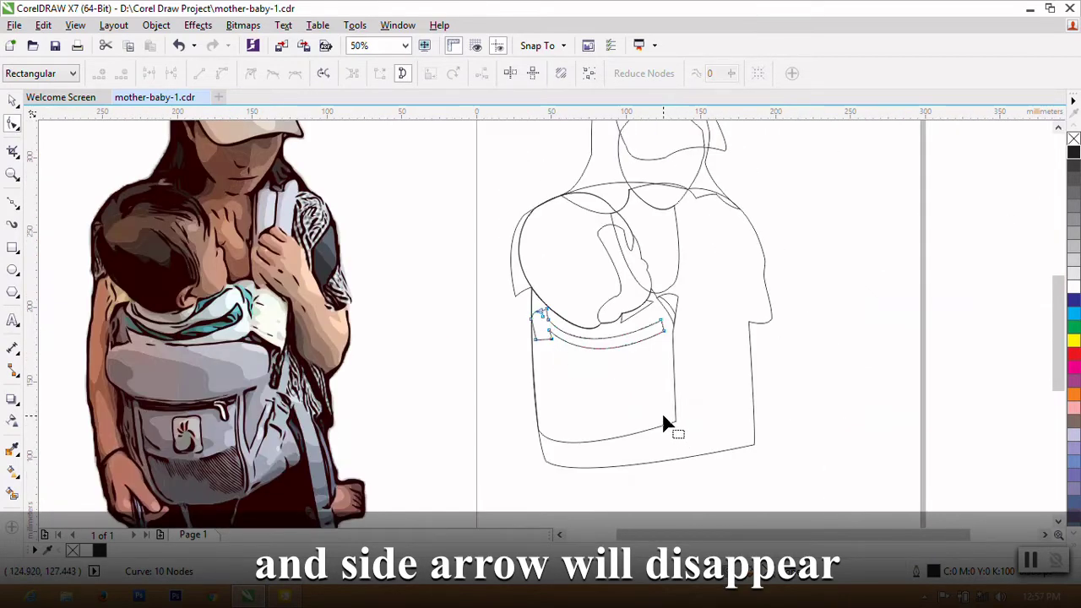
click(13, 203)
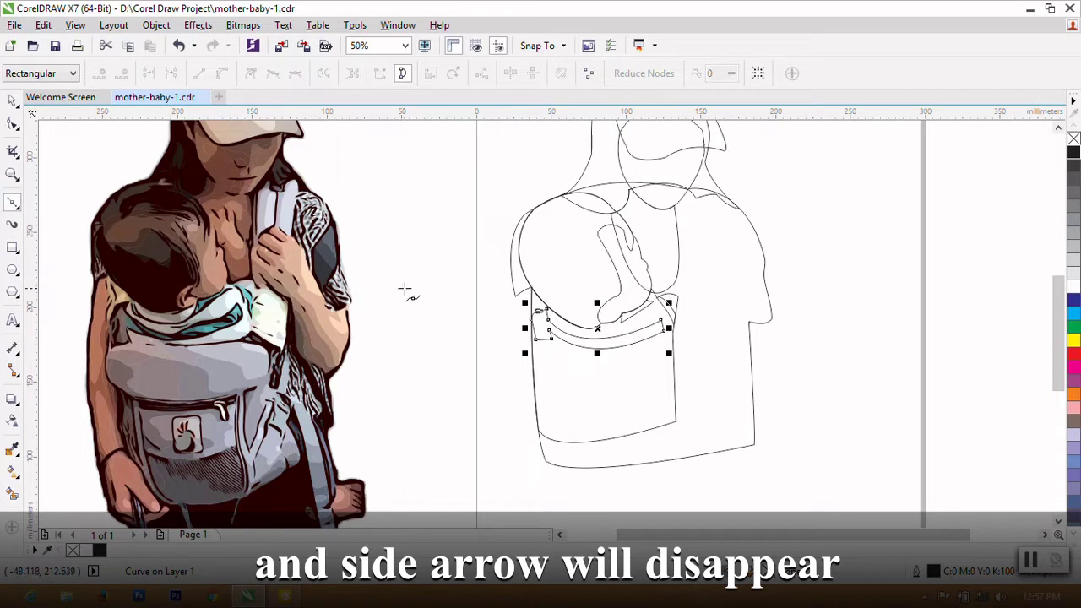
Step: Deselect the band and draw the strap outline down the chest and back up to the shoulder
key(space)
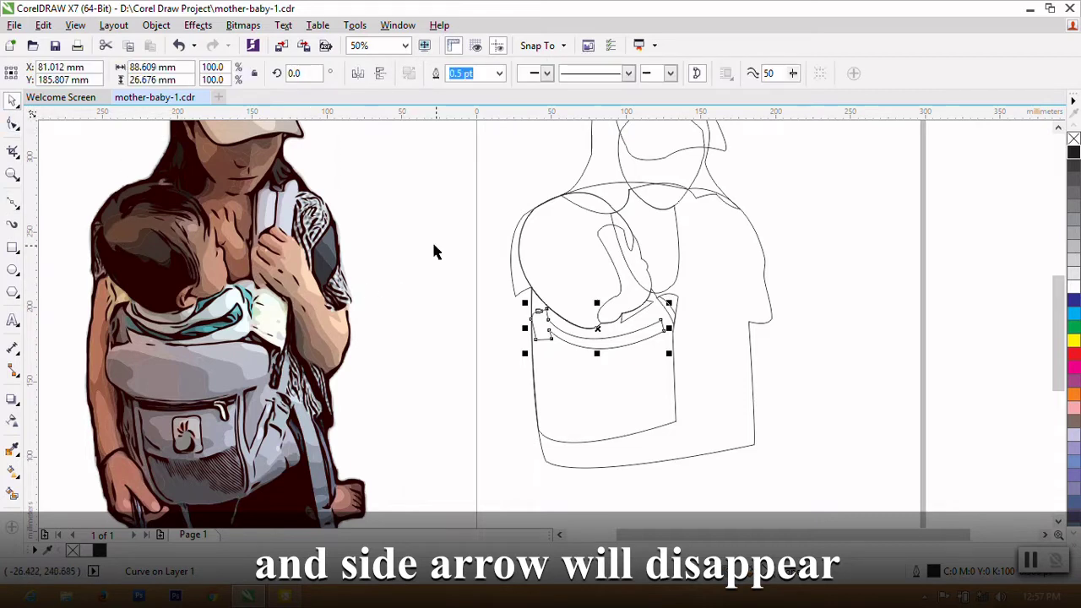
click(418, 228)
click(12, 205)
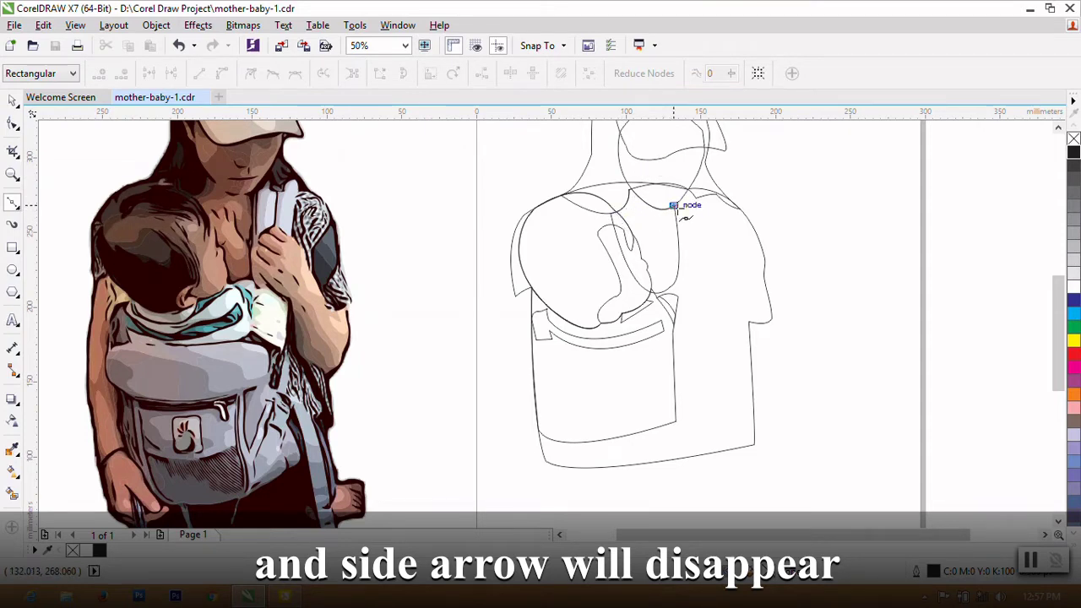
click(674, 206)
click(673, 334)
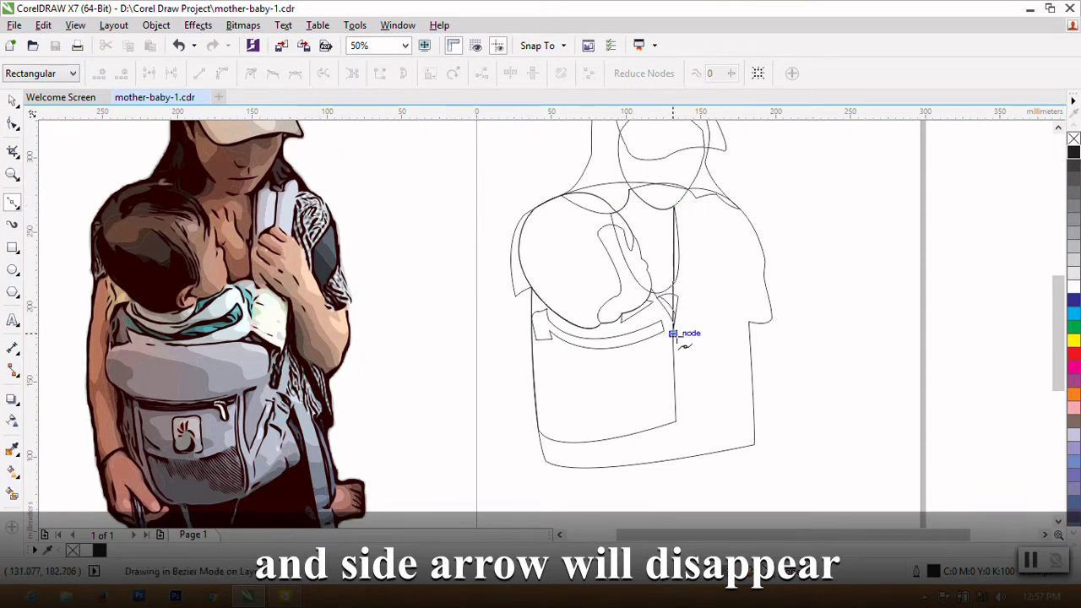
click(675, 336)
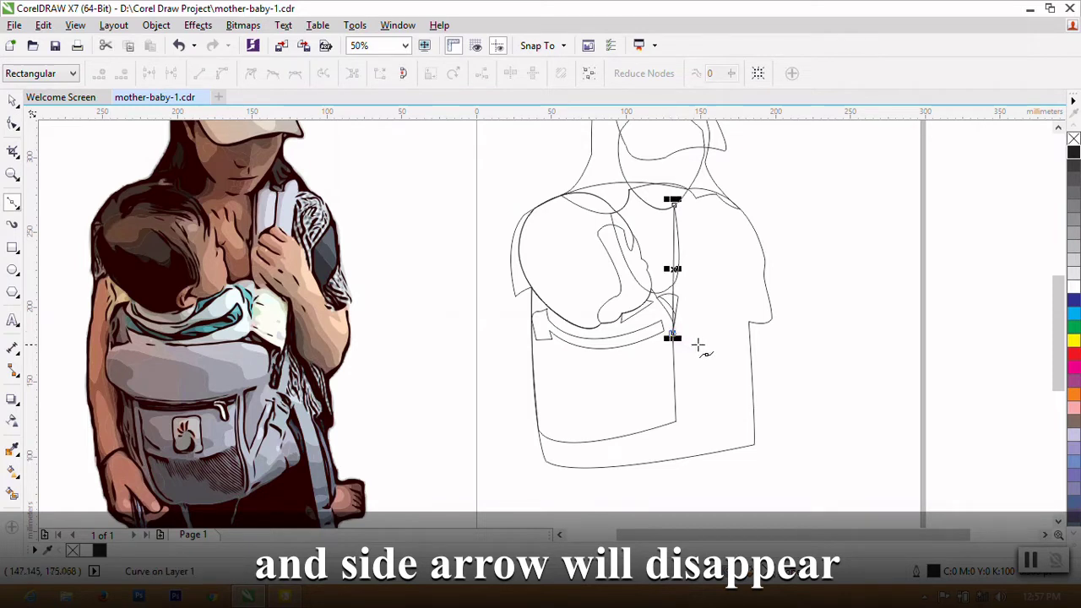
click(700, 345)
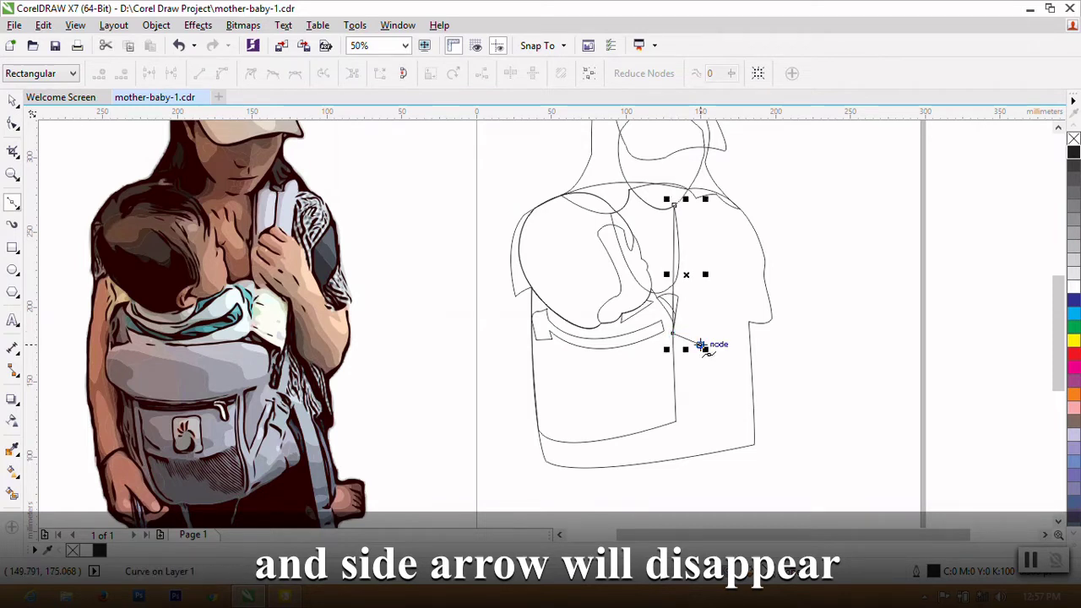
click(717, 194)
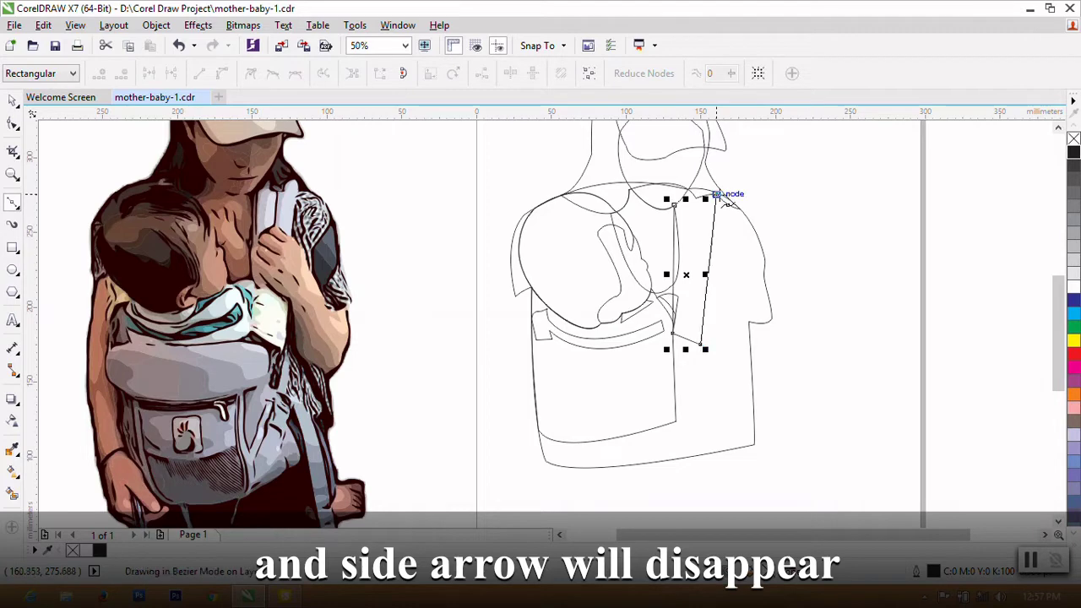
Step: Make the strap's shoulder node a sharp corner
scroll(715, 217, up, 2)
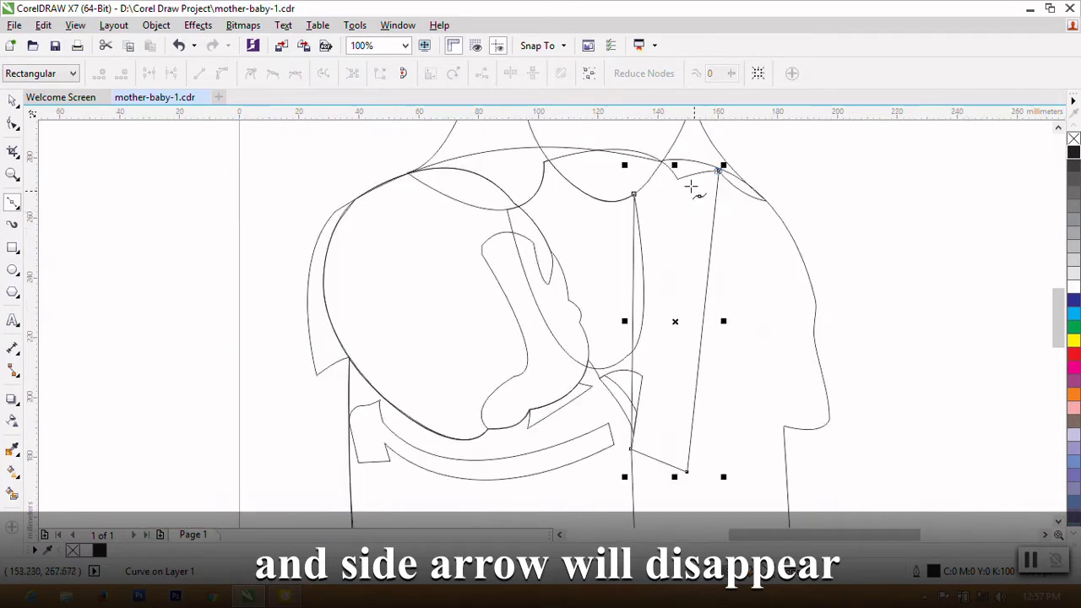
click(698, 173)
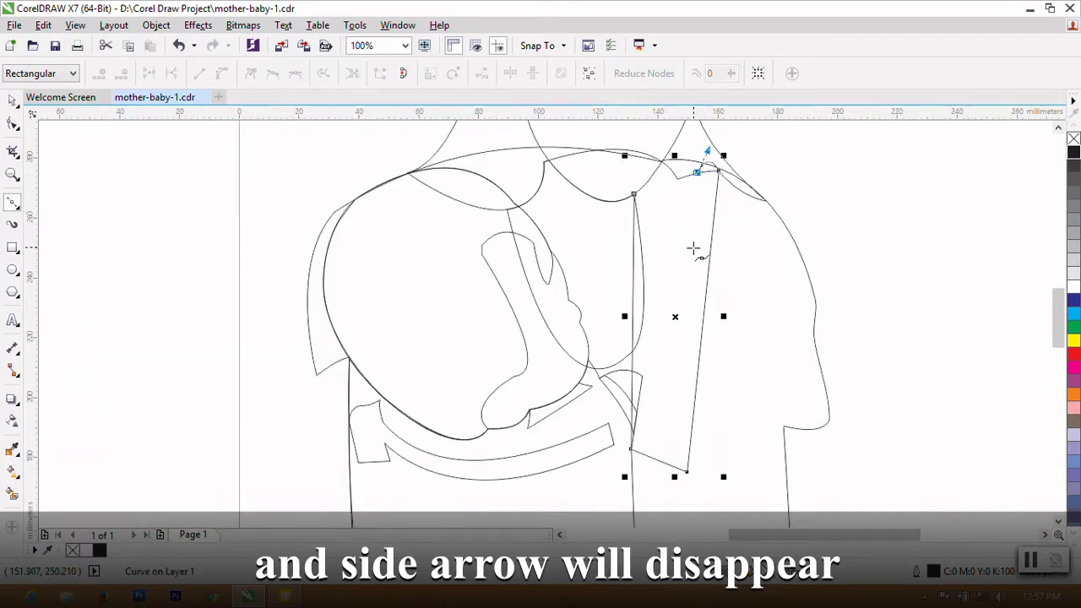
scroll(687, 267, down, 2)
scroll(687, 267, up, 4)
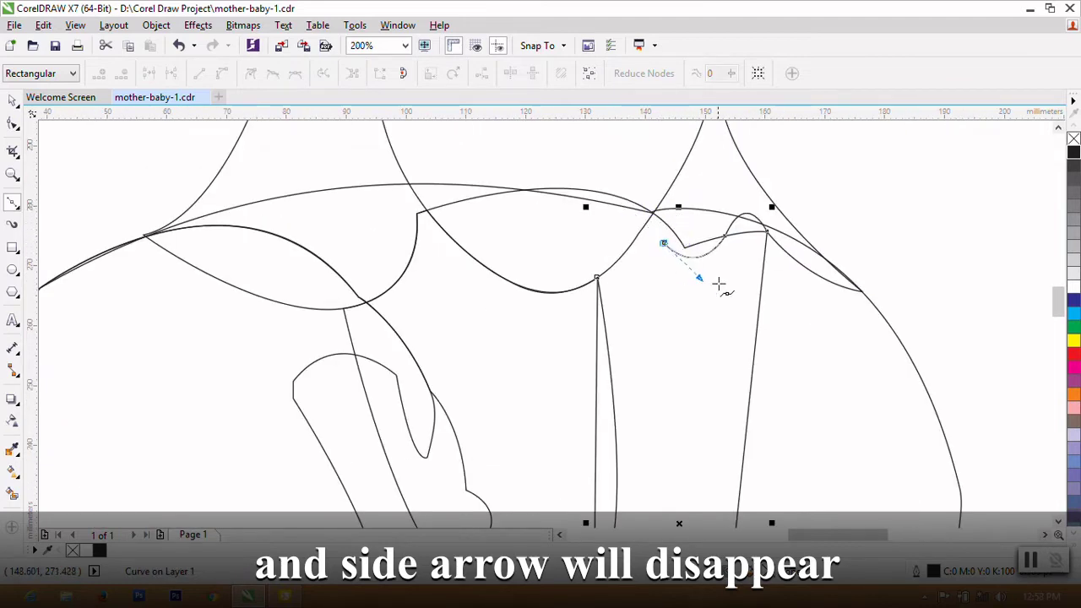
scroll(715, 285, down, 4)
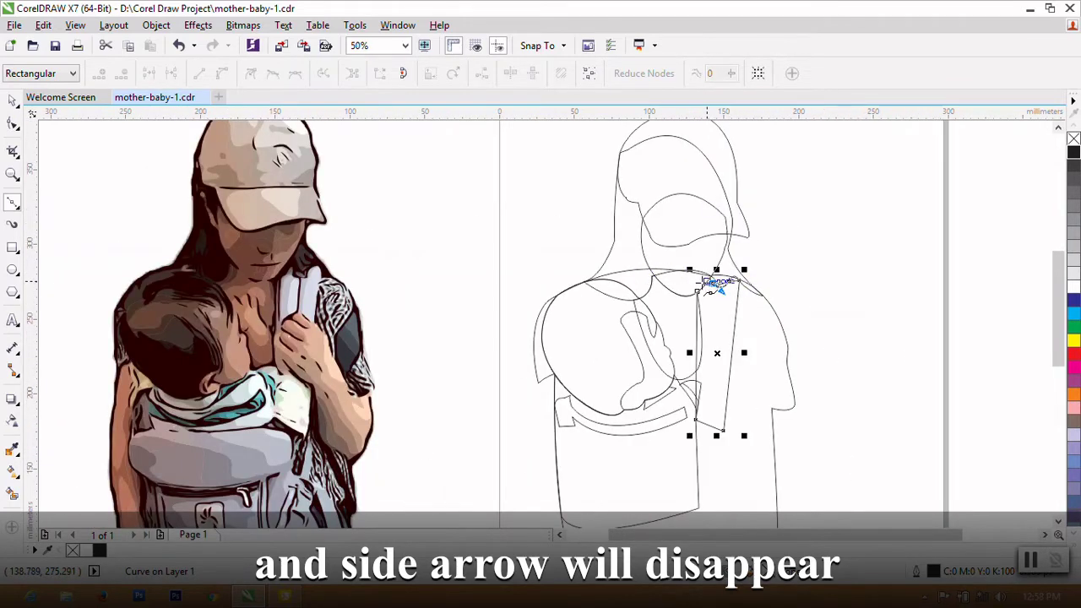
scroll(714, 284, up, 4)
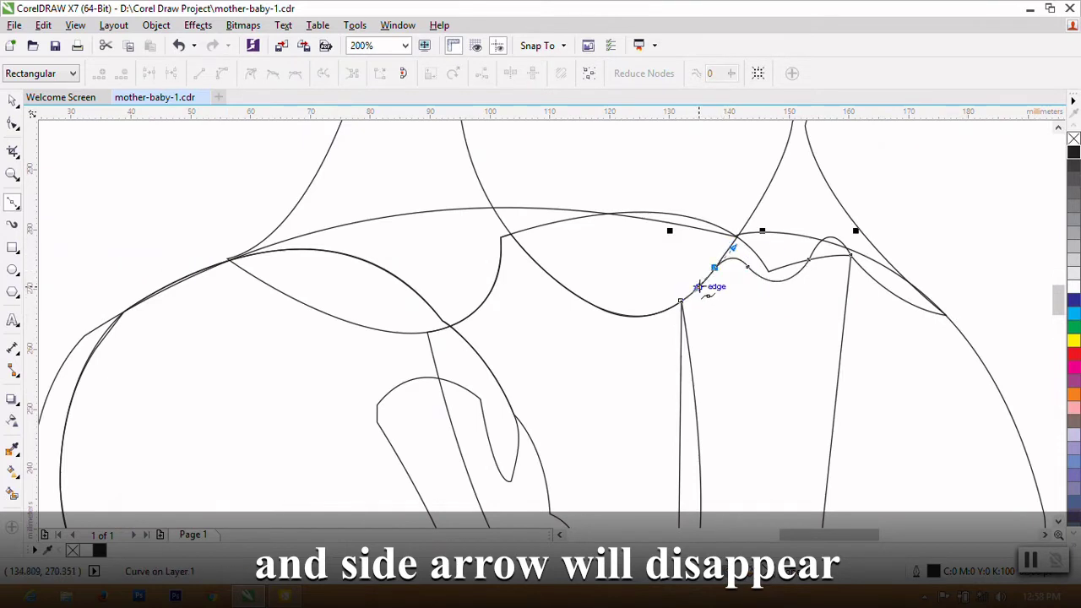
scroll(694, 289, up, 2)
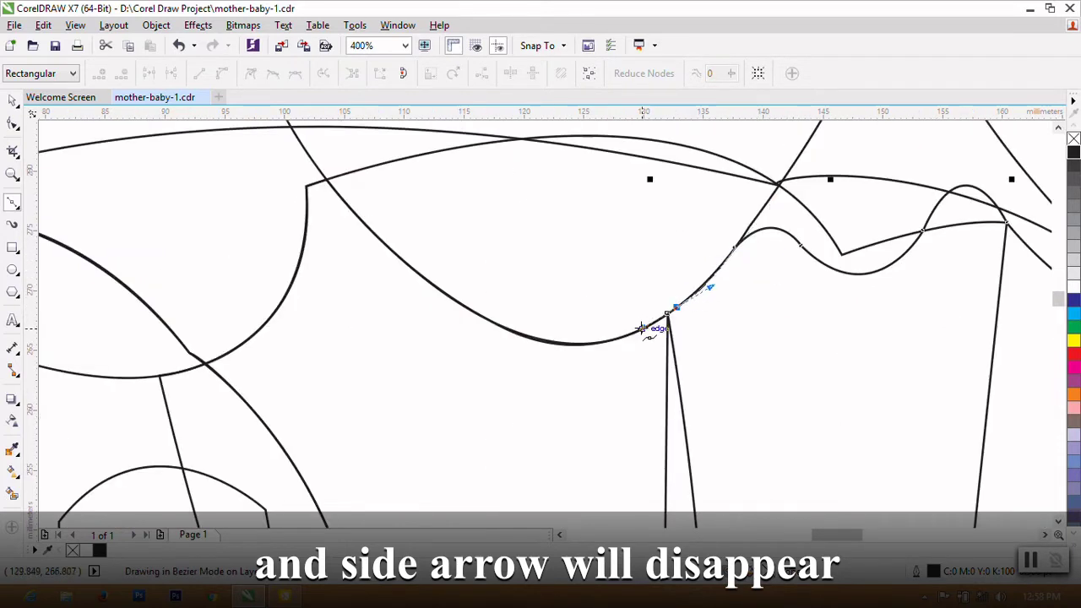
Step: Apply a node action from the context menu to the strap curve, then deselect the finished strap
right_click(785, 322)
click(792, 183)
scroll(811, 323, down, 4)
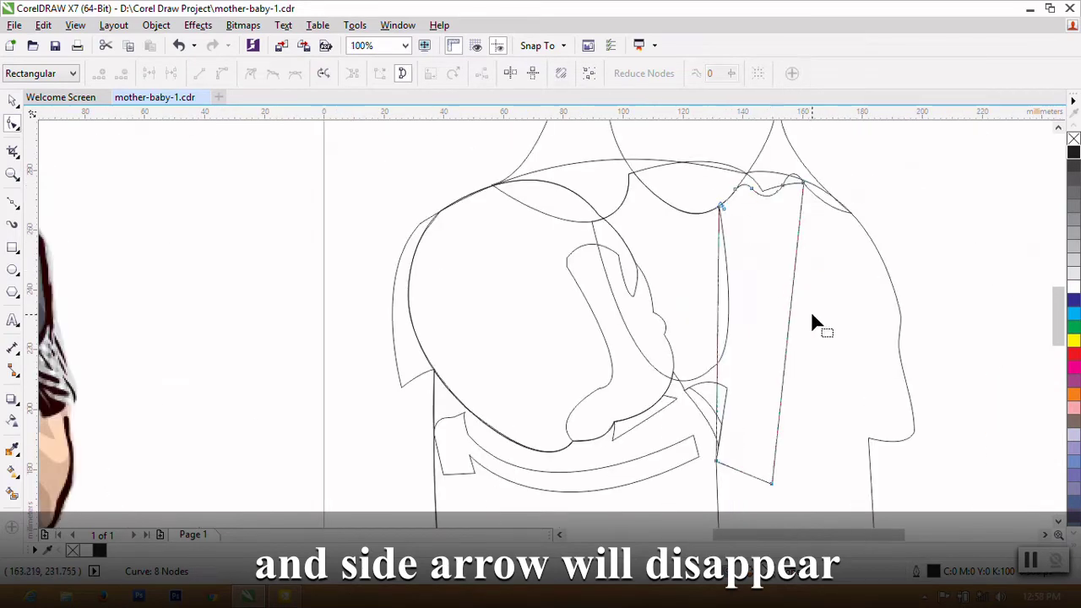
scroll(811, 324, down, 1)
click(13, 101)
click(60, 227)
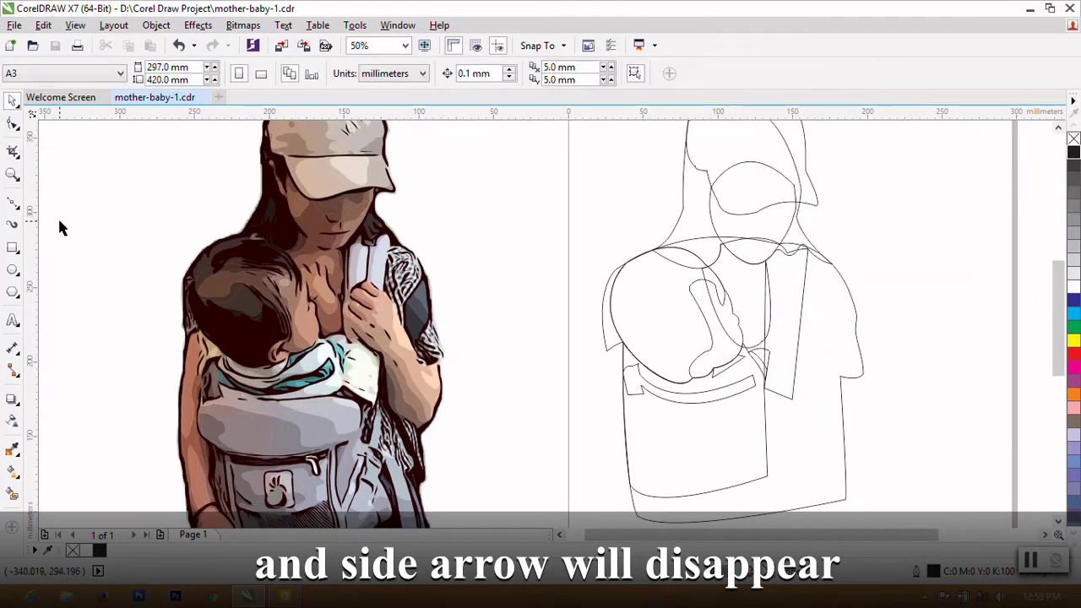
click(13, 203)
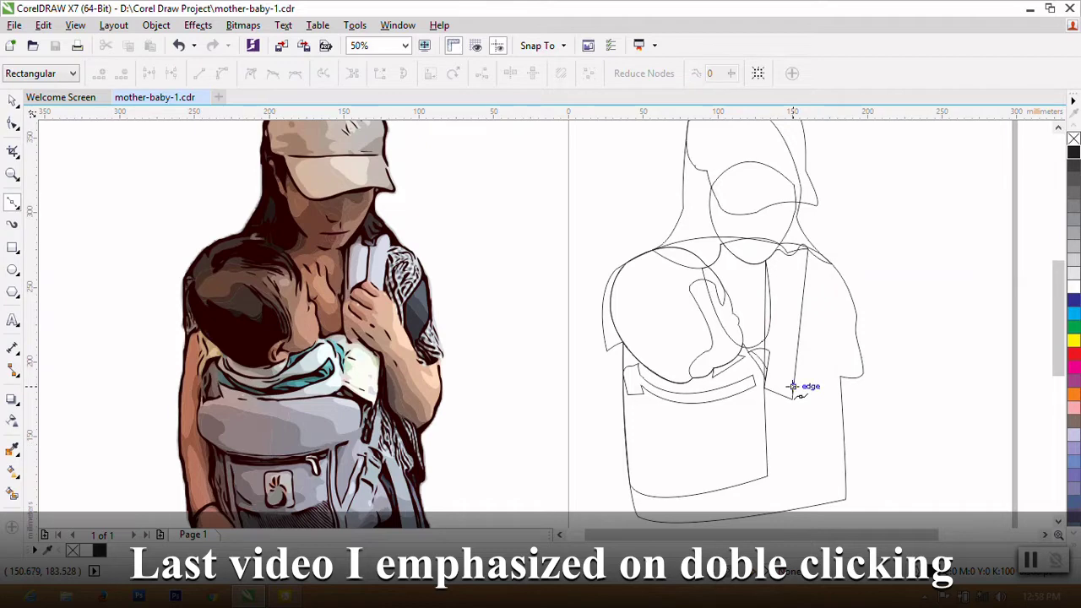
Step: Draw a short line up from the strap's lower end, undoing a misplaced node snap
scroll(787, 396, up, 1)
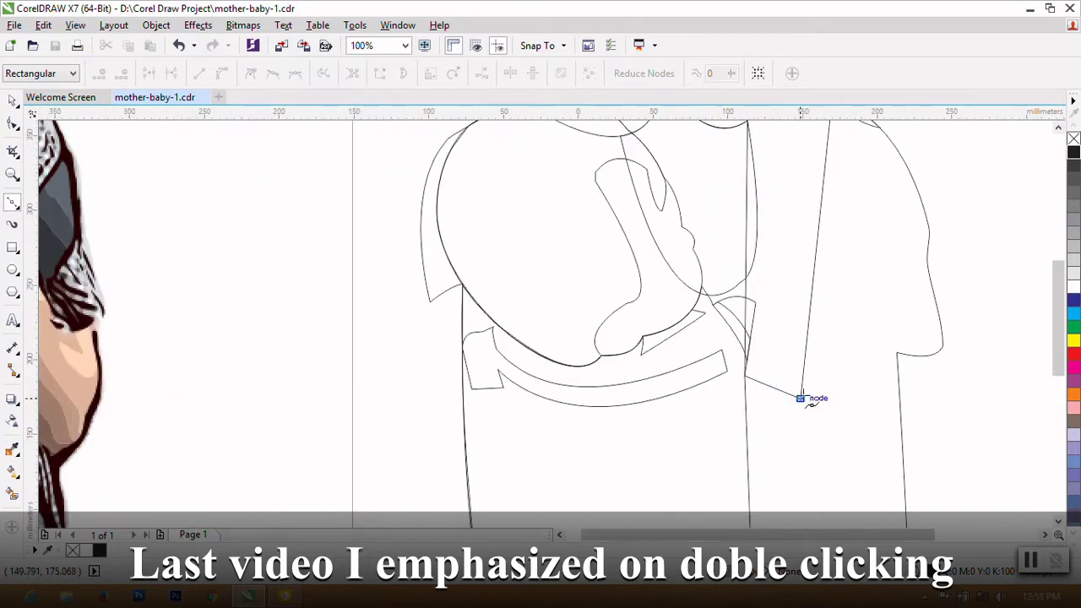
scroll(801, 398, down, 1)
click(799, 397)
double_click(803, 345)
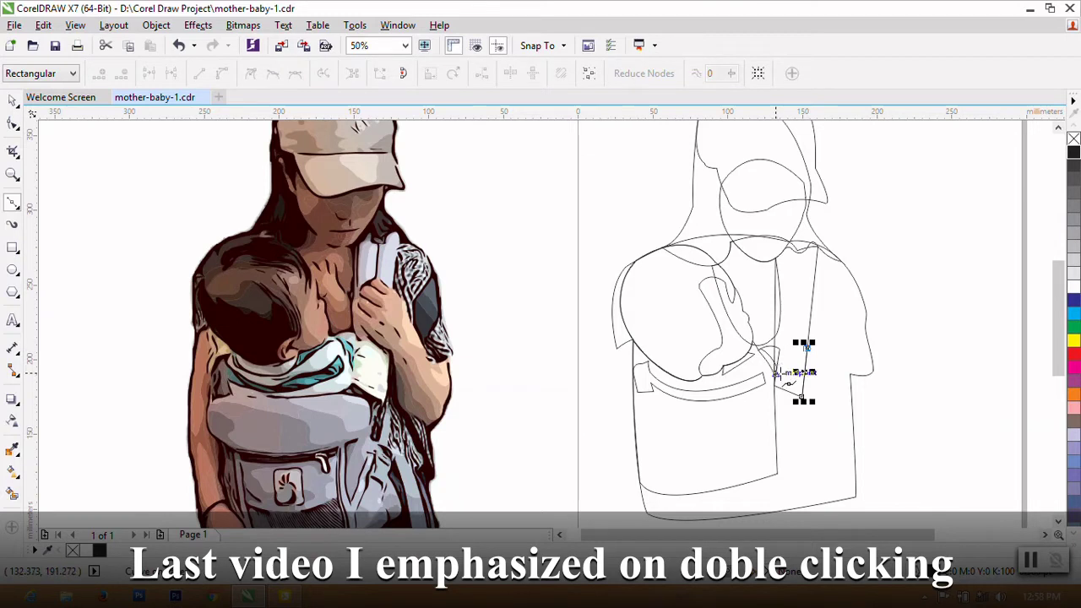
scroll(778, 374, up, 1)
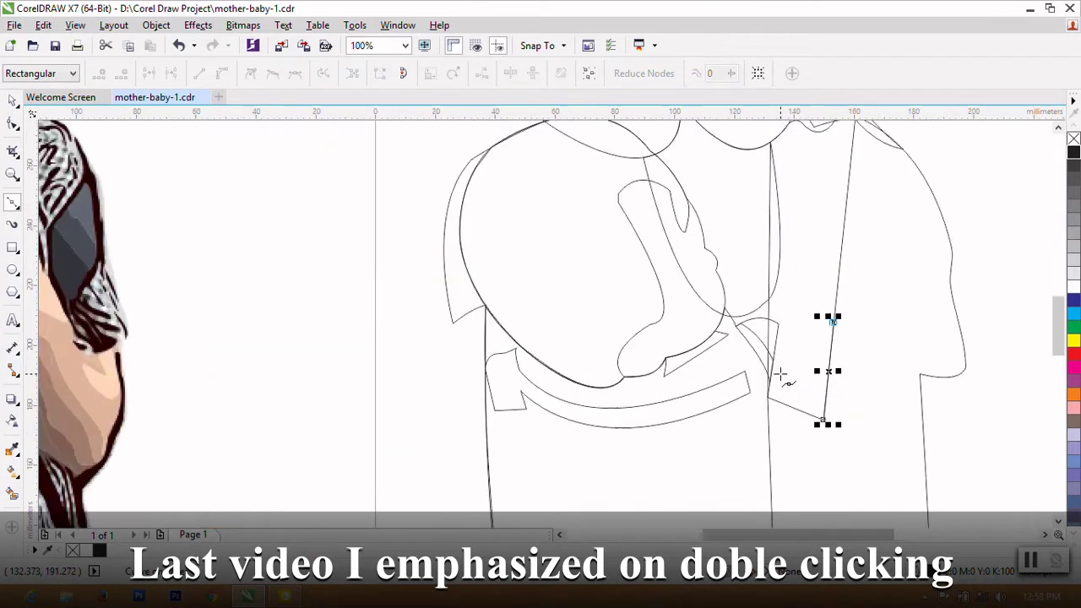
drag(784, 330, 779, 324)
scroll(785, 334, down, 1)
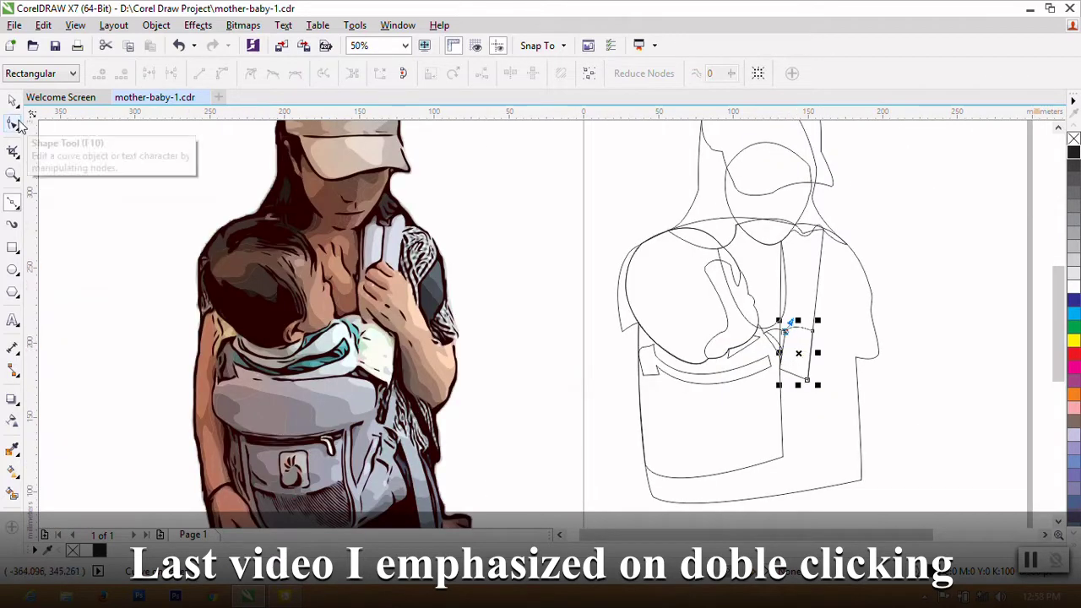
key(ctrl+z)
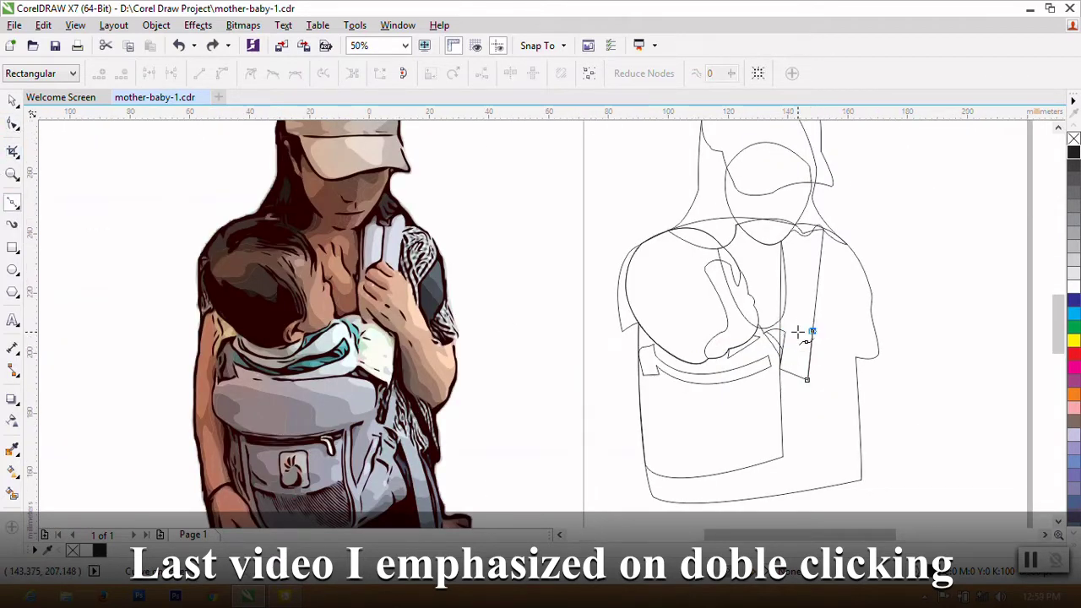
scroll(796, 330, up, 2)
Step: Move the line's top end onto the strap edge to form the four-sided piece
drag(811, 331, 726, 268)
scroll(735, 346, down, 1)
scroll(731, 402, down, 1)
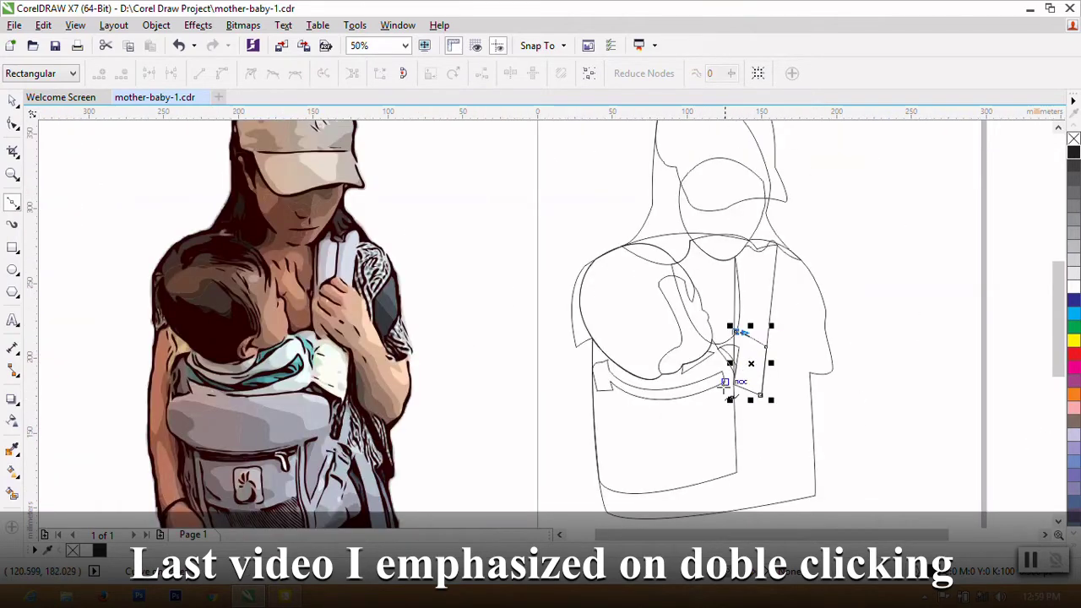
scroll(732, 384, up, 2)
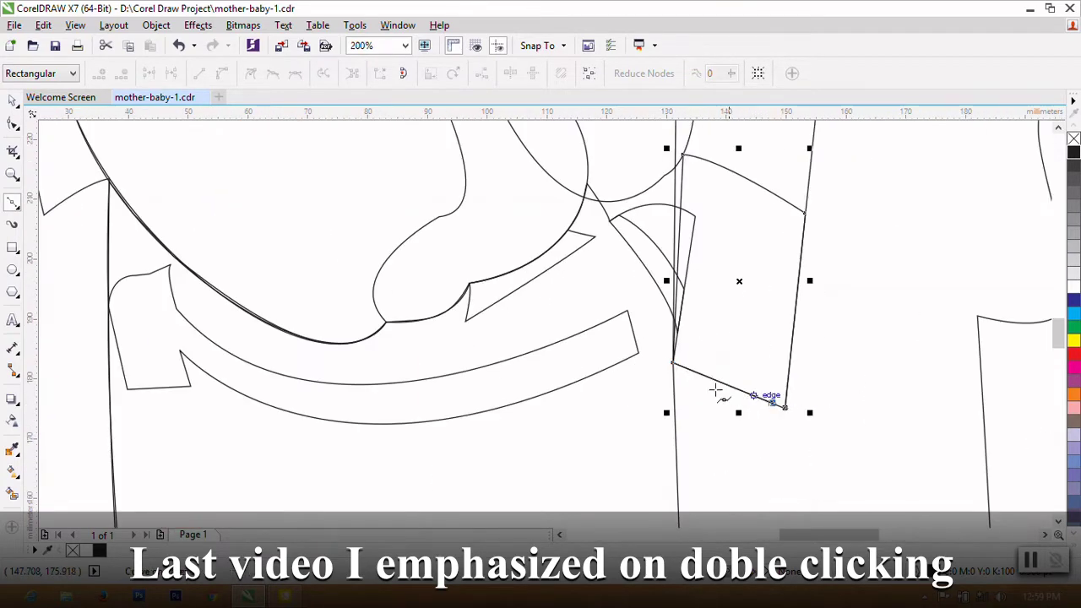
scroll(716, 391, down, 1)
Step: Check the new piece's node options, then view the whole page beside the photo
right_click(13, 127)
click(650, 336)
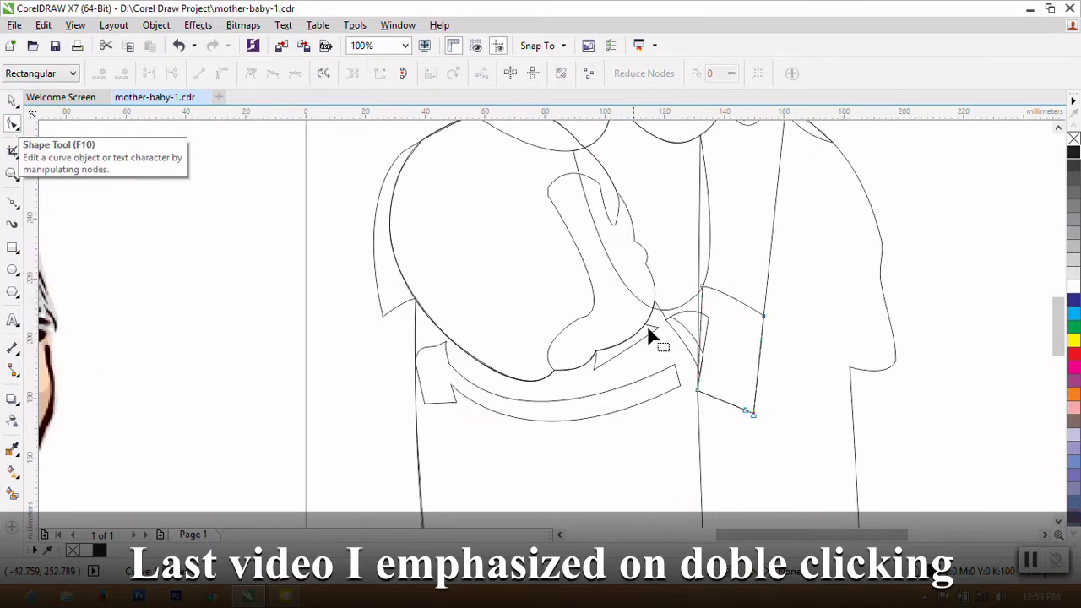
right_click(724, 359)
key(Escape)
scroll(810, 317, down, 2)
key(space)
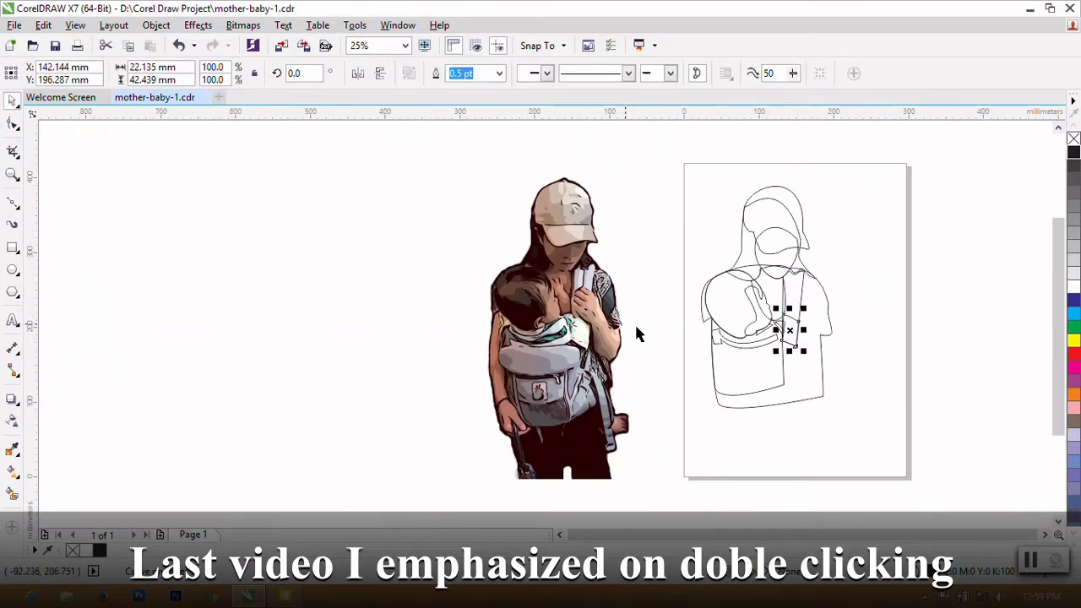
scroll(762, 379, up, 1)
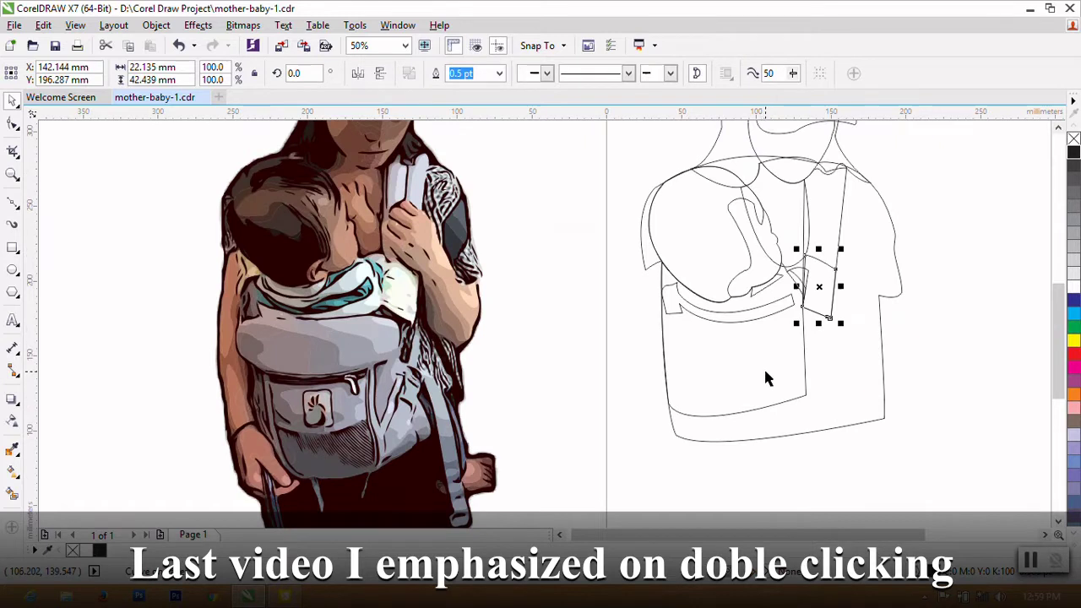
Step: Start a new curve down the shirt's right edge and pull a segment left across the shirt
click(13, 202)
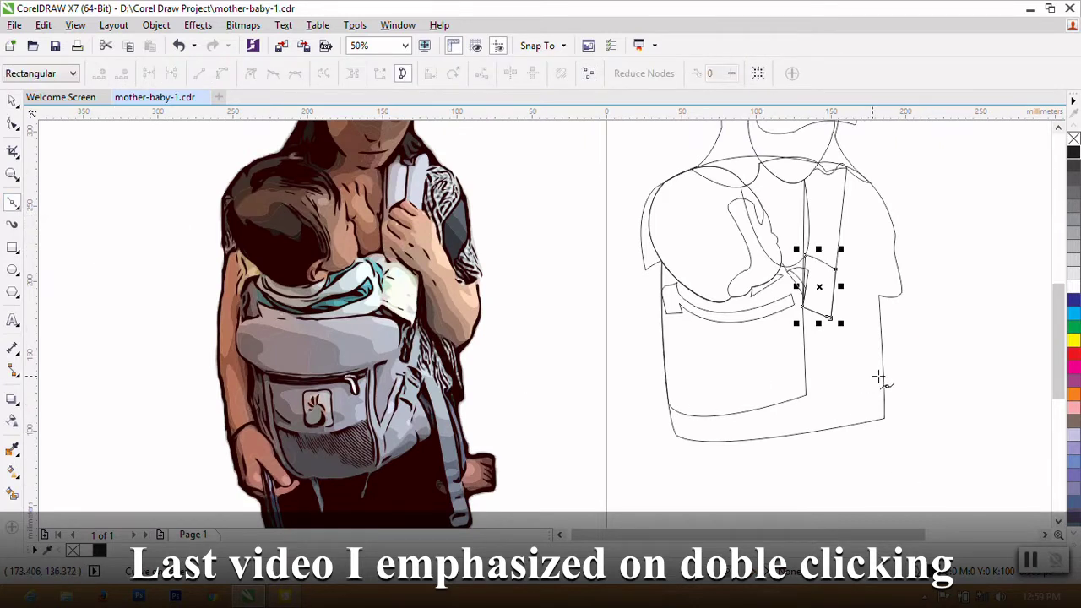
click(898, 295)
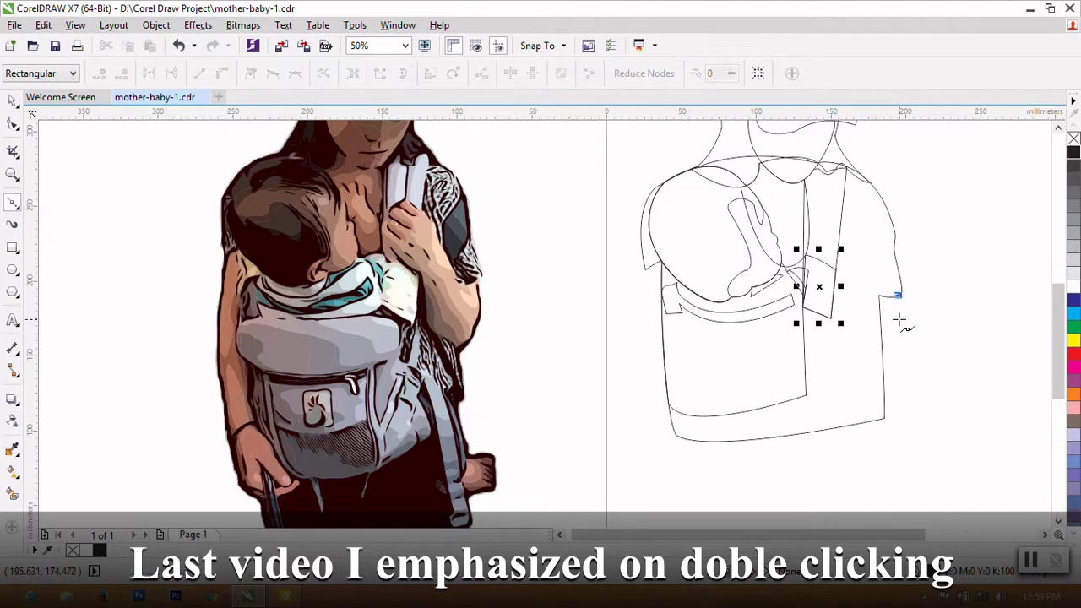
double_click(893, 331)
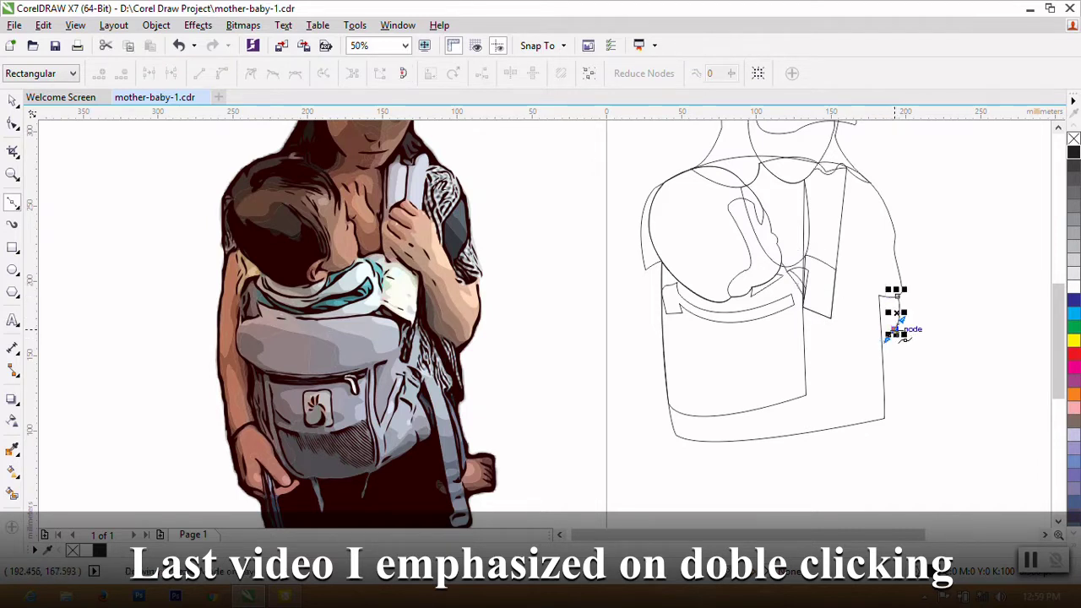
double_click(877, 345)
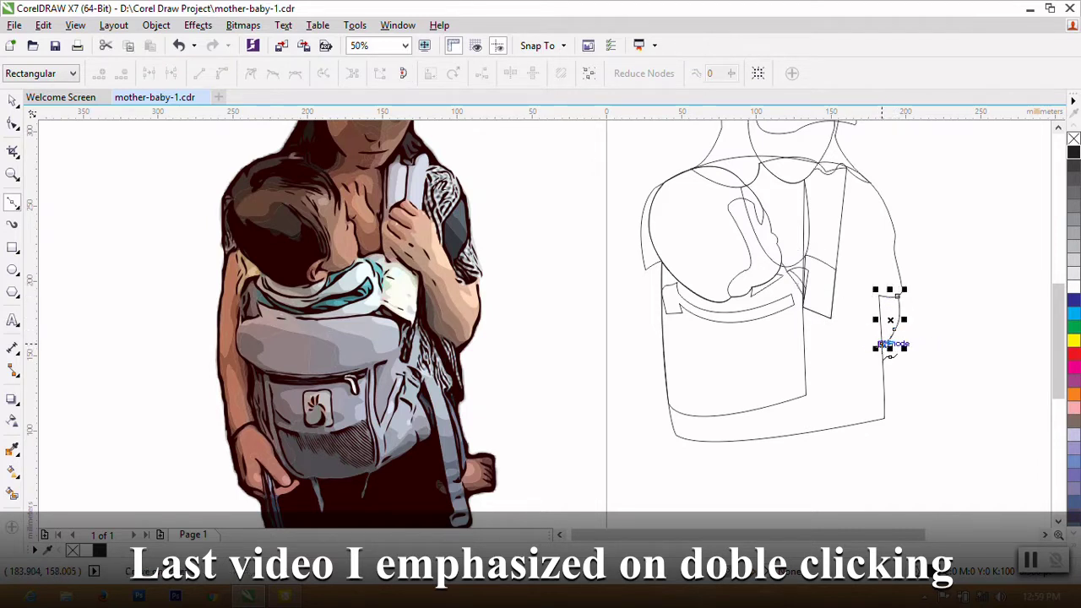
mouse_move(879, 345)
mouse_down()
mouse_move(839, 321)
mouse_move(837, 258)
mouse_up()
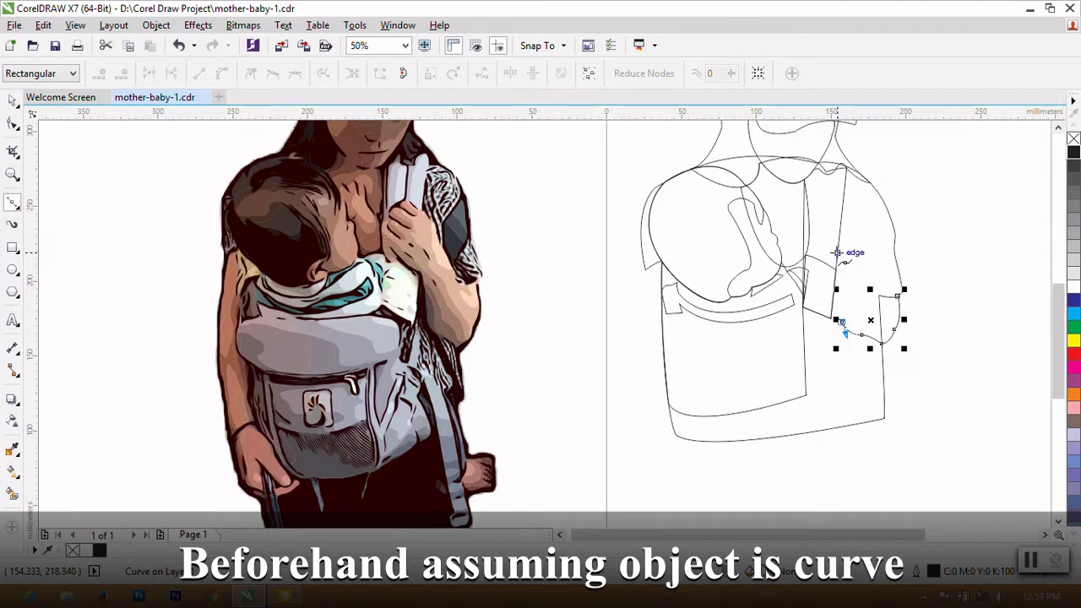
Step: Reshape the hand curve by moving its nodes up and left toward the strap
drag(831, 319, 816, 258)
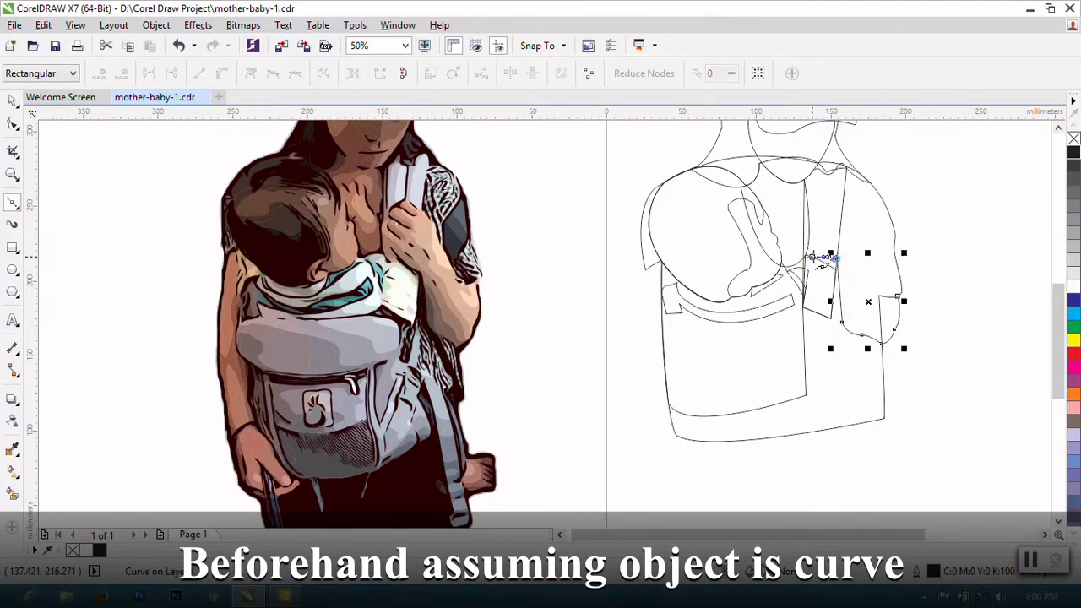
scroll(816, 254, up, 1)
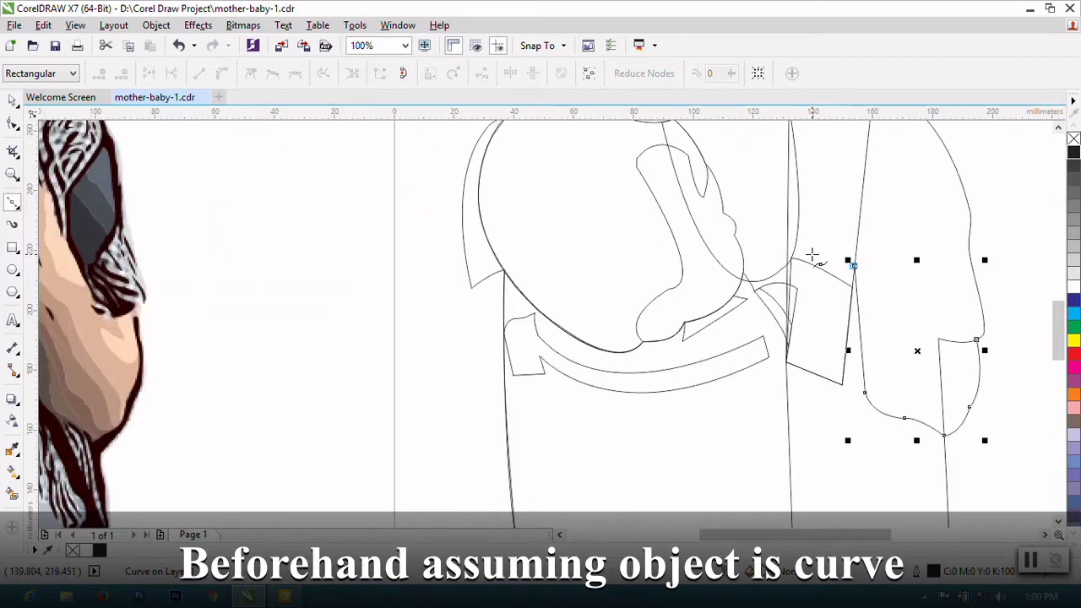
drag(853, 265, 808, 252)
scroll(816, 258, down, 1)
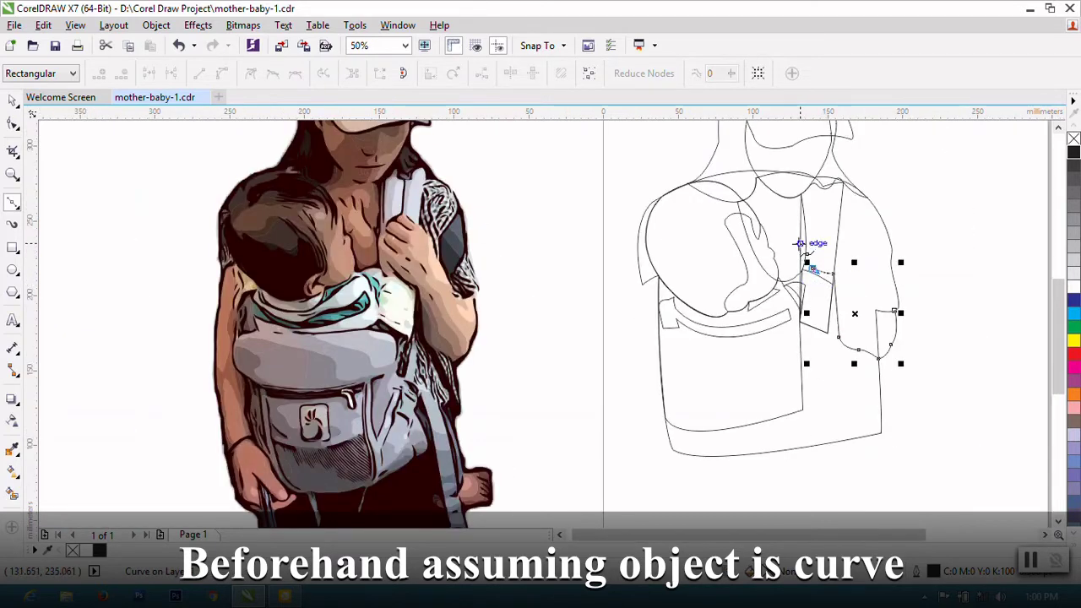
scroll(809, 267, up, 1)
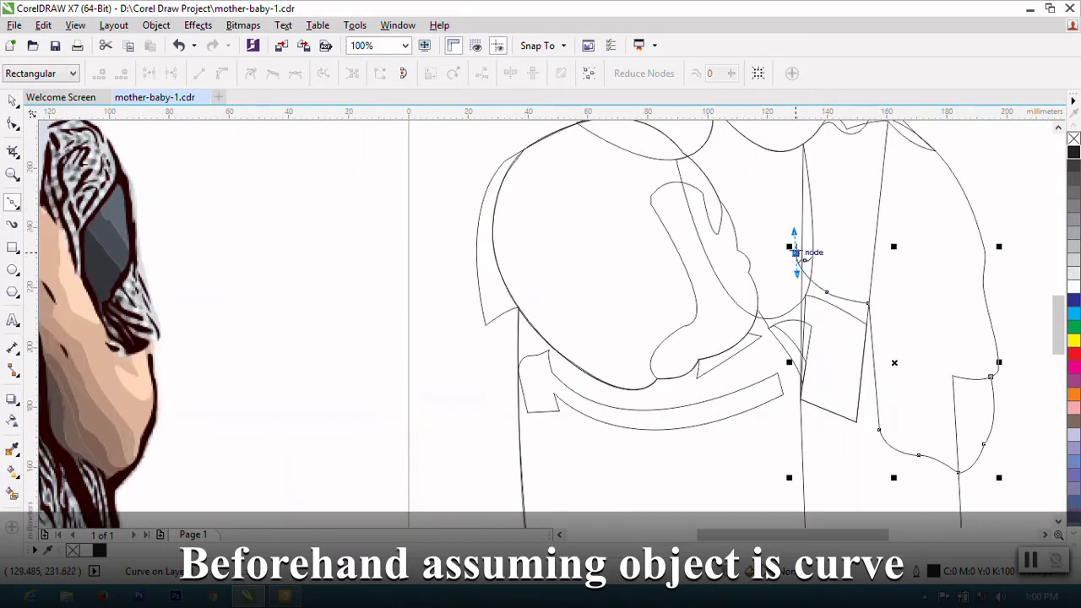
scroll(795, 252, down, 1)
scroll(798, 254, up, 1)
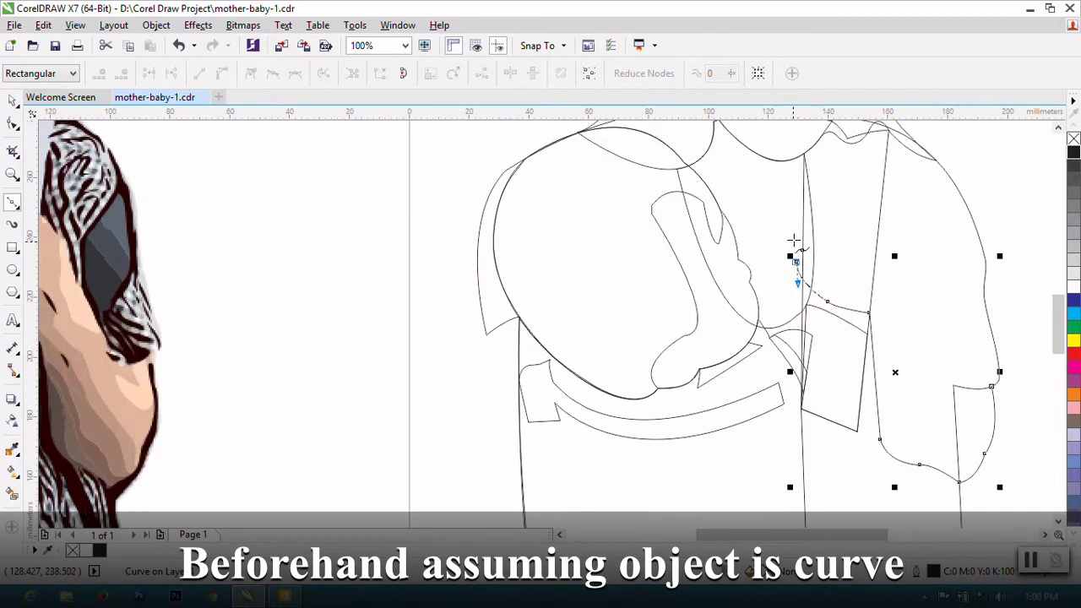
scroll(801, 251, down, 1)
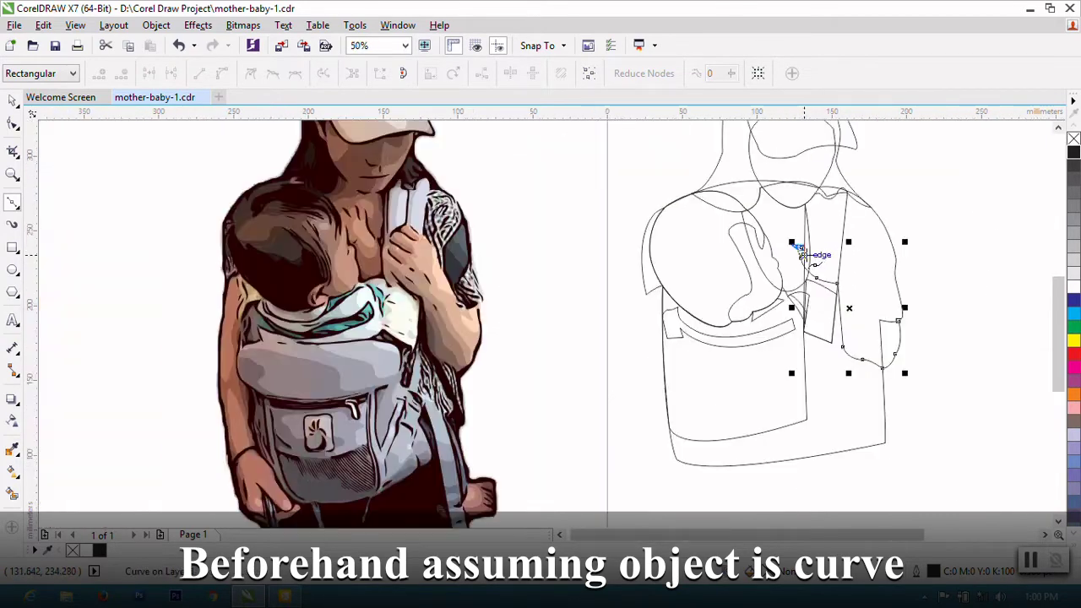
scroll(798, 247, up, 1)
scroll(809, 240, down, 1)
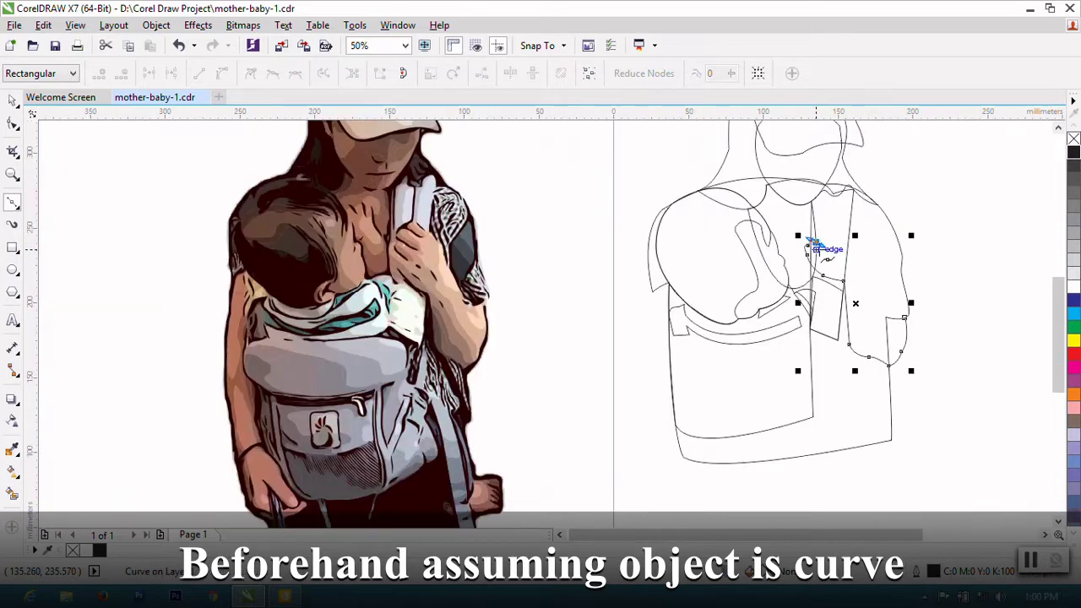
scroll(815, 242, up, 1)
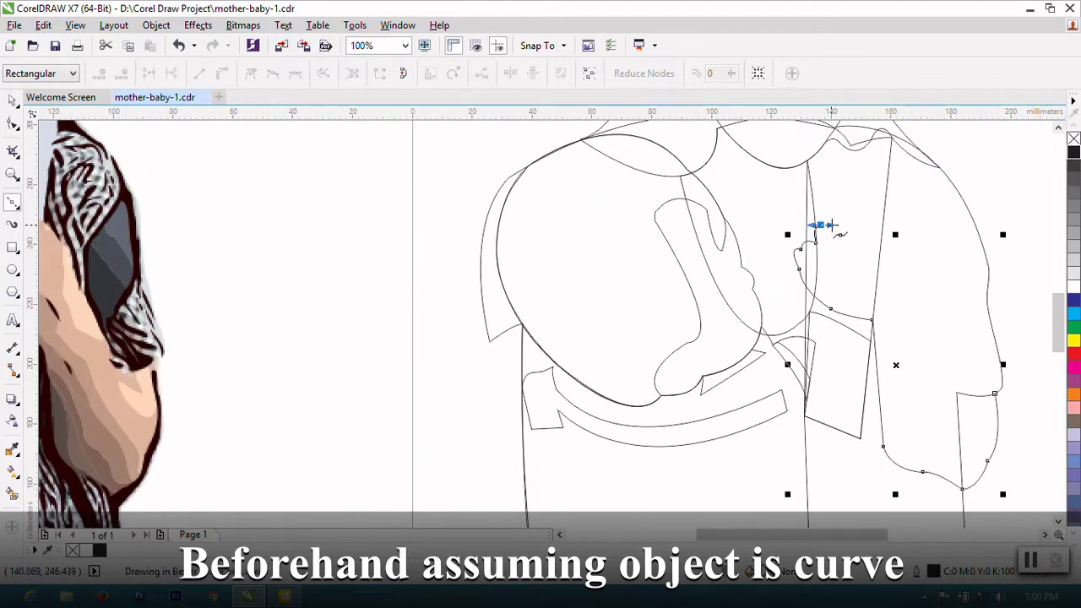
scroll(821, 248, down, 1)
scroll(821, 247, up, 1)
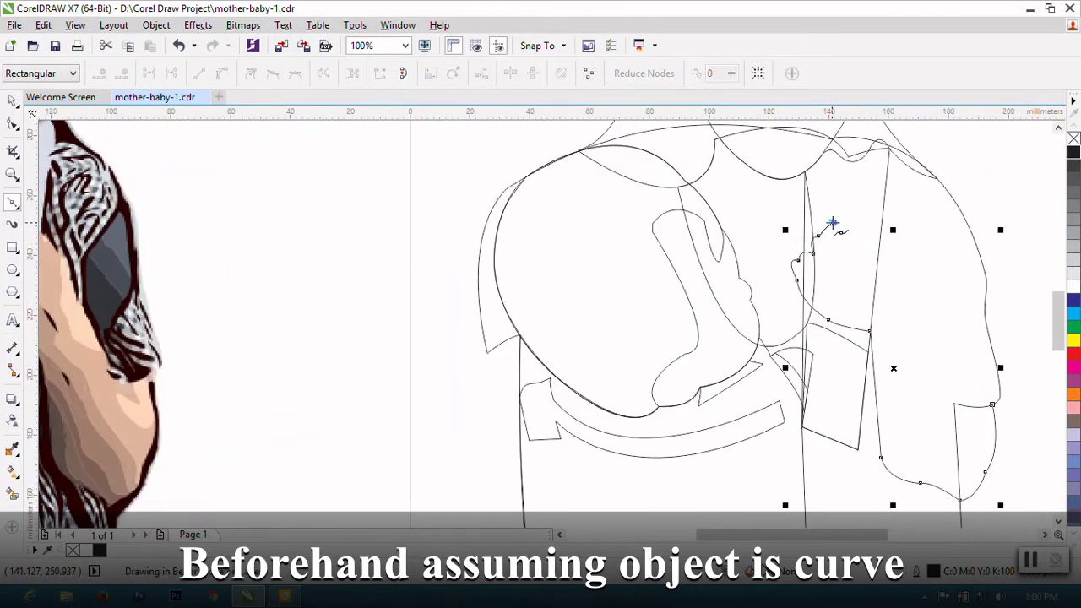
scroll(832, 239, down, 1)
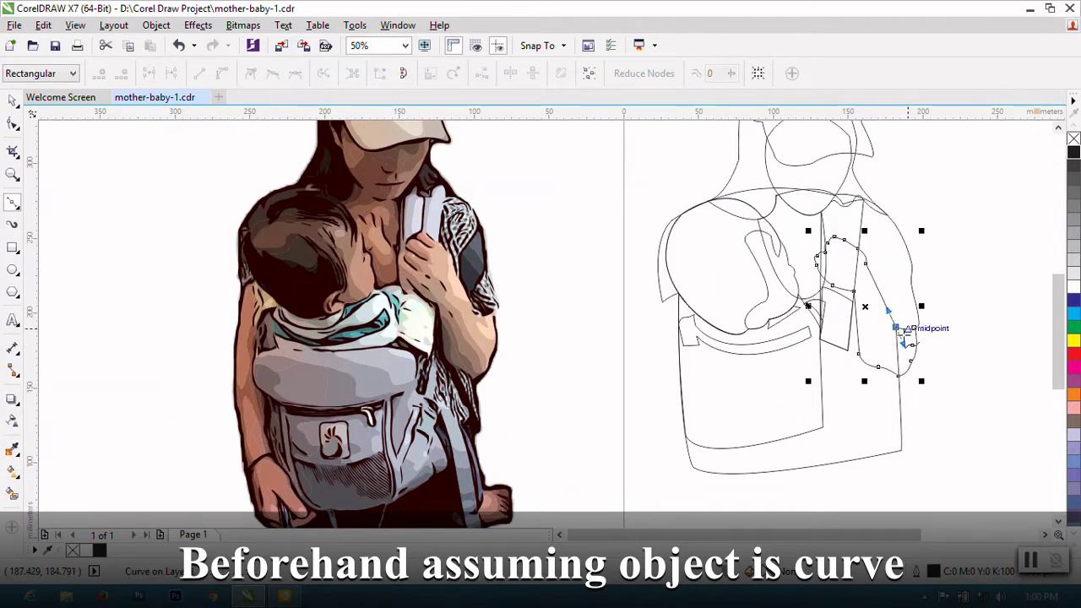
scroll(910, 337, up, 1)
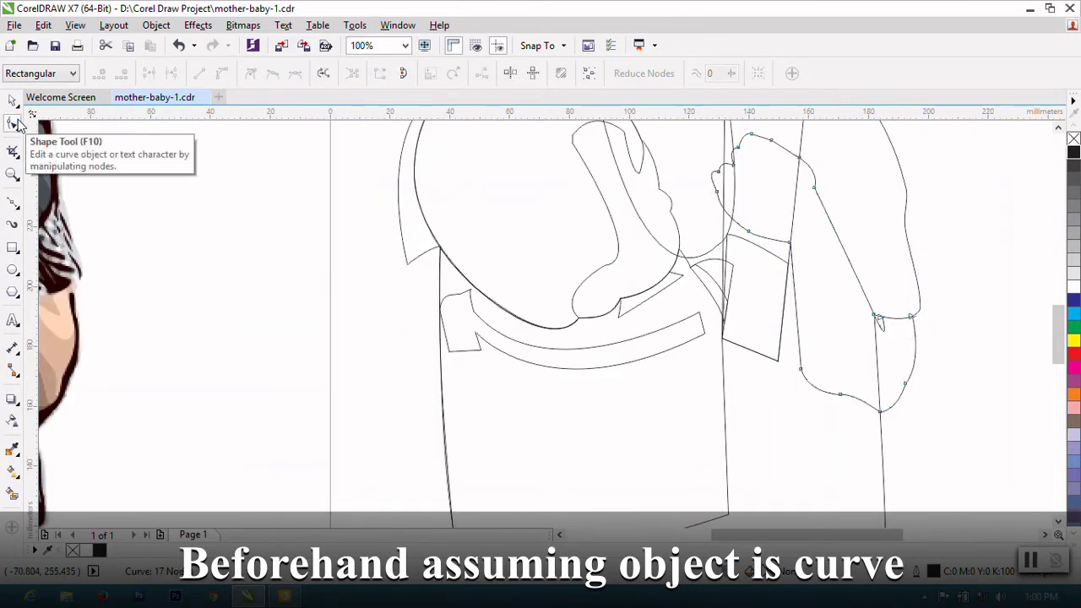
Step: Undo the last node edit, curve and smooth the arm shape's bottom edge, then deselect it
key(ctrl+z)
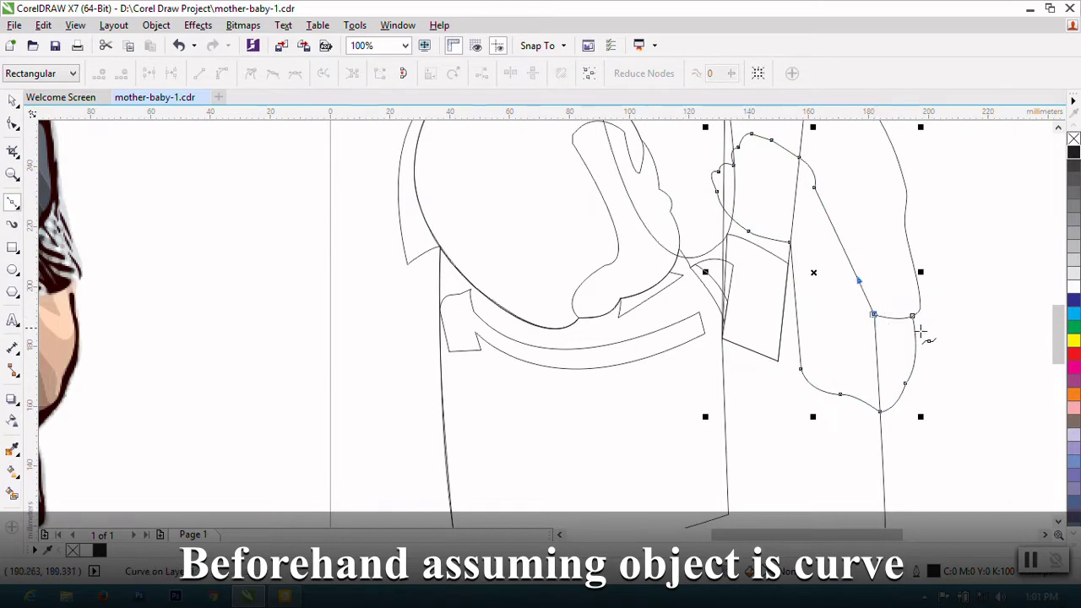
scroll(904, 305, up, 2)
drag(898, 297, 955, 288)
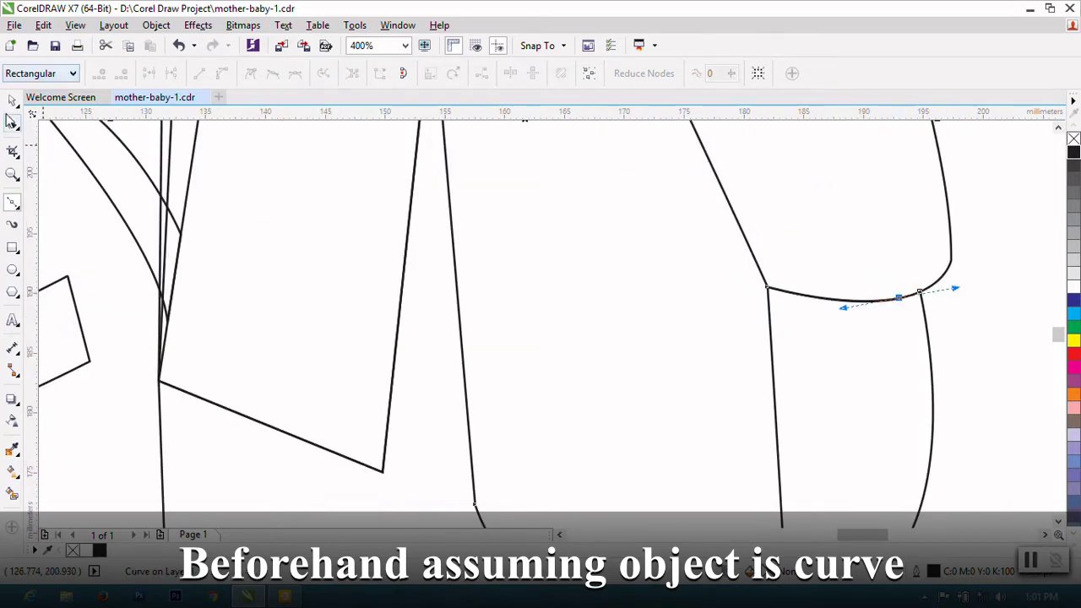
key(F10)
right_click(847, 380)
click(898, 245)
scroll(814, 359, down, 1)
scroll(817, 361, down, 2)
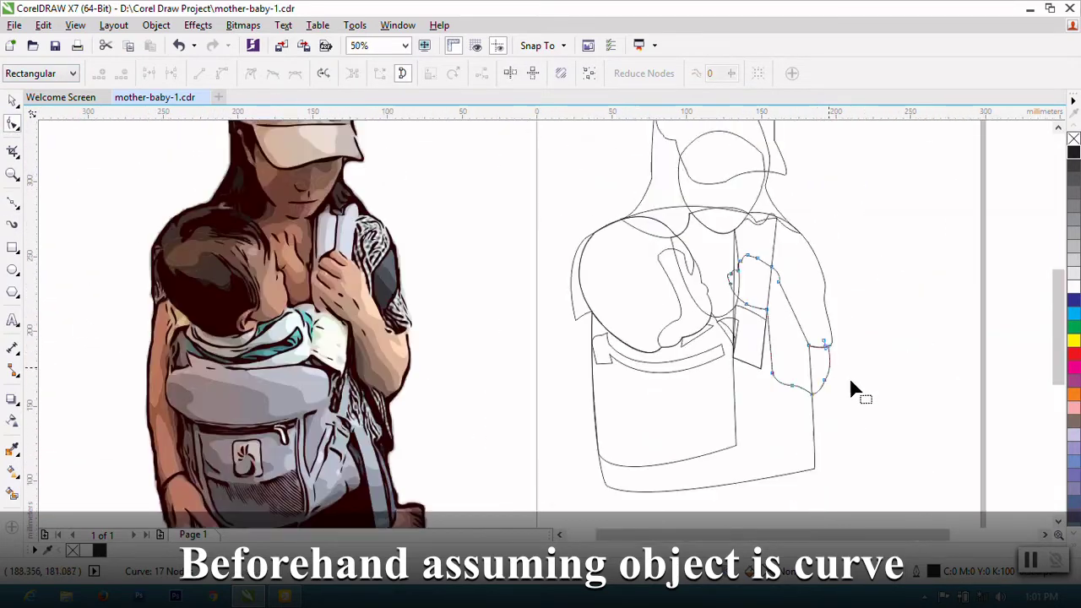
click(13, 100)
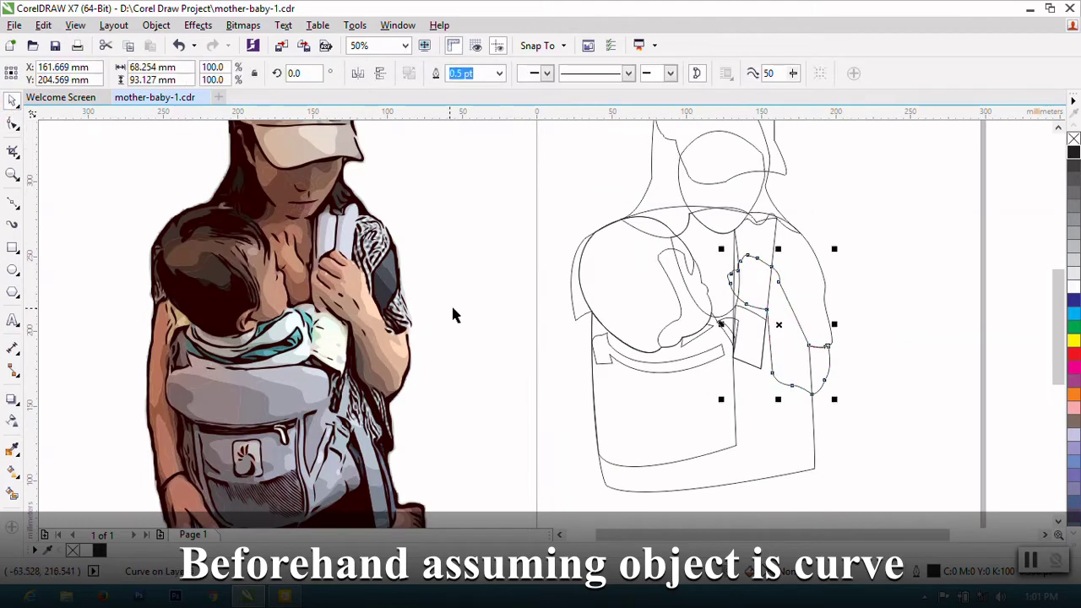
click(470, 321)
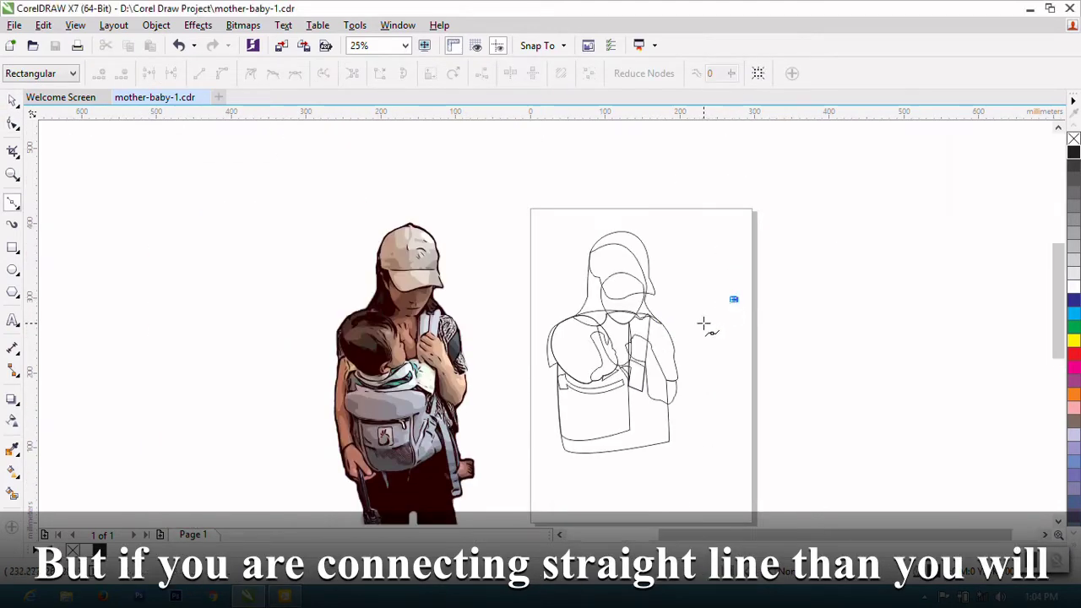
Step: Trace the sleeve from the shoulder down the upper arm's edge, discarding a stray line
scroll(704, 322, up, 2)
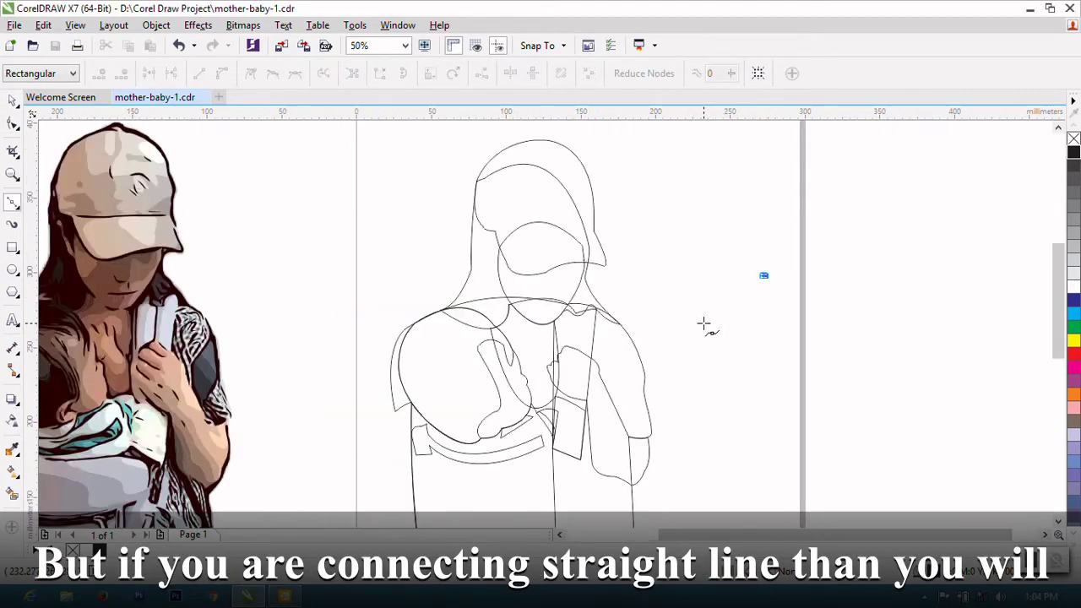
click(681, 329)
key(ctrl+z)
click(606, 389)
scroll(625, 369, up, 2)
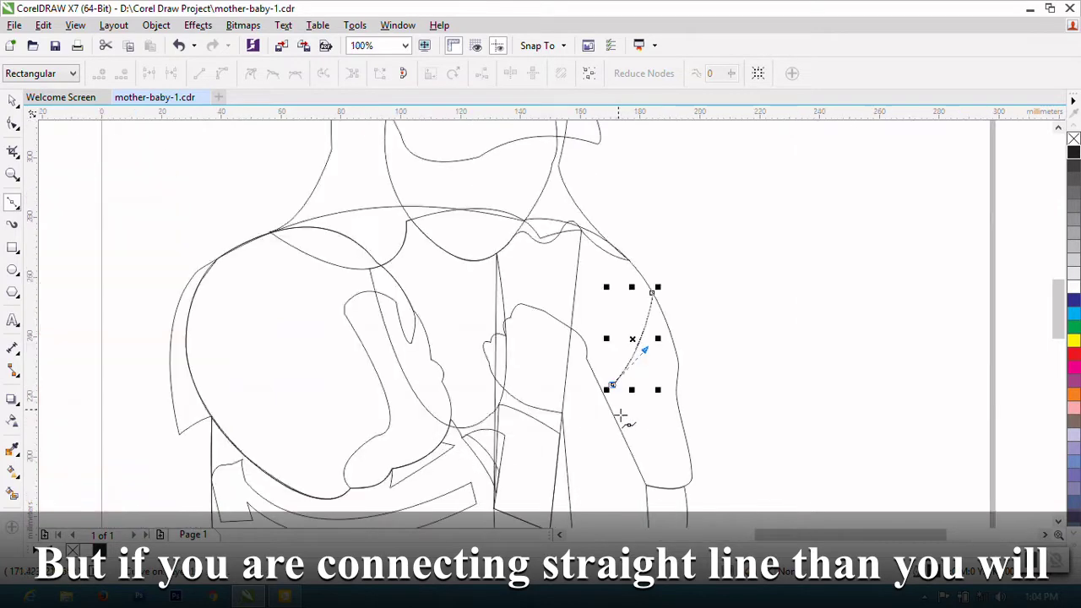
drag(615, 420, 618, 446)
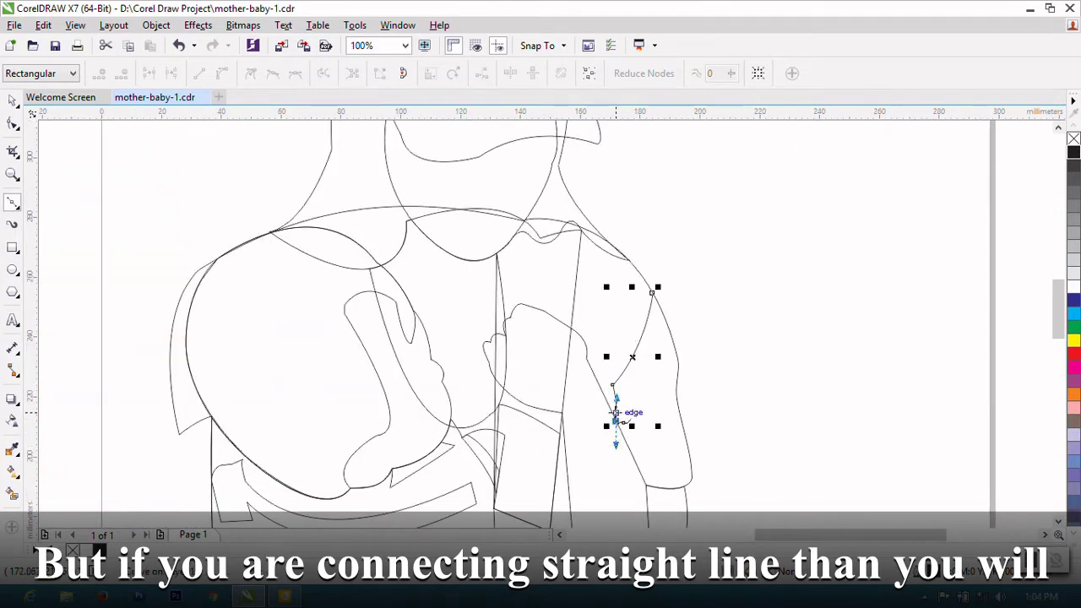
click(616, 421)
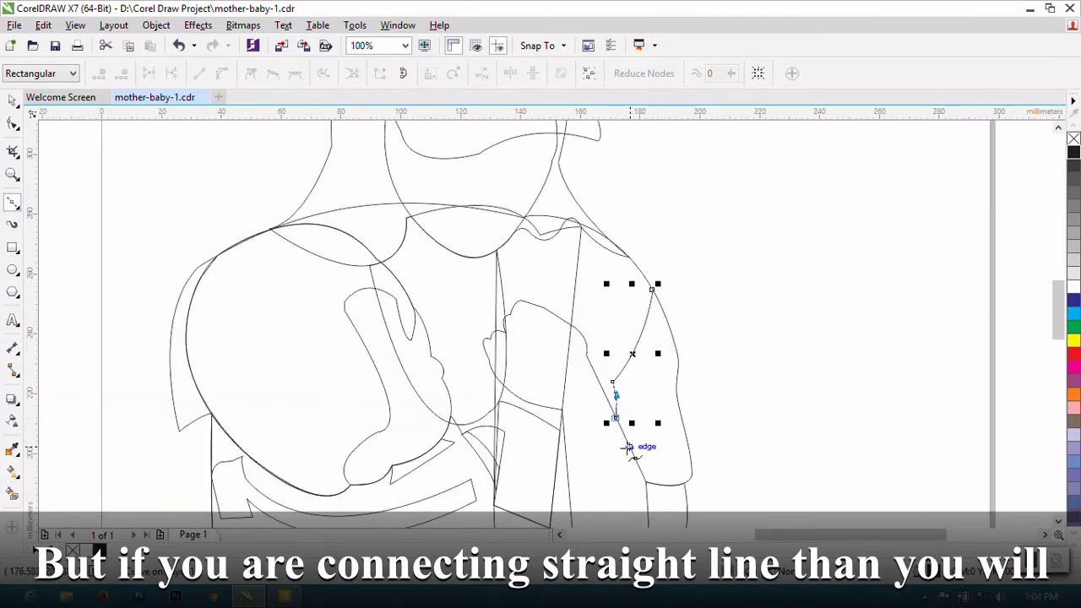
scroll(628, 448, down, 2)
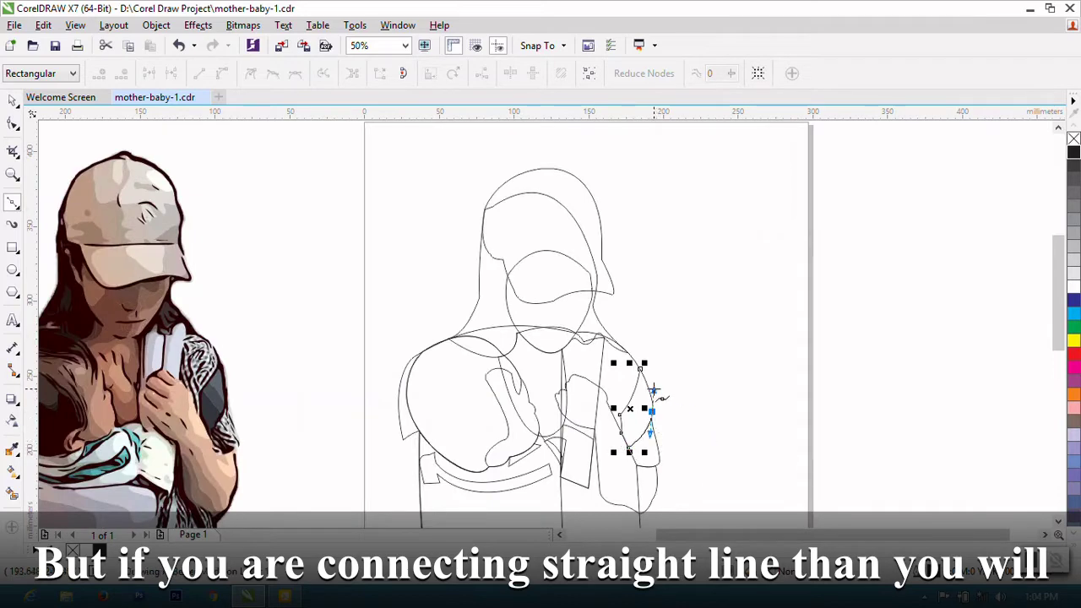
scroll(650, 412, up, 4)
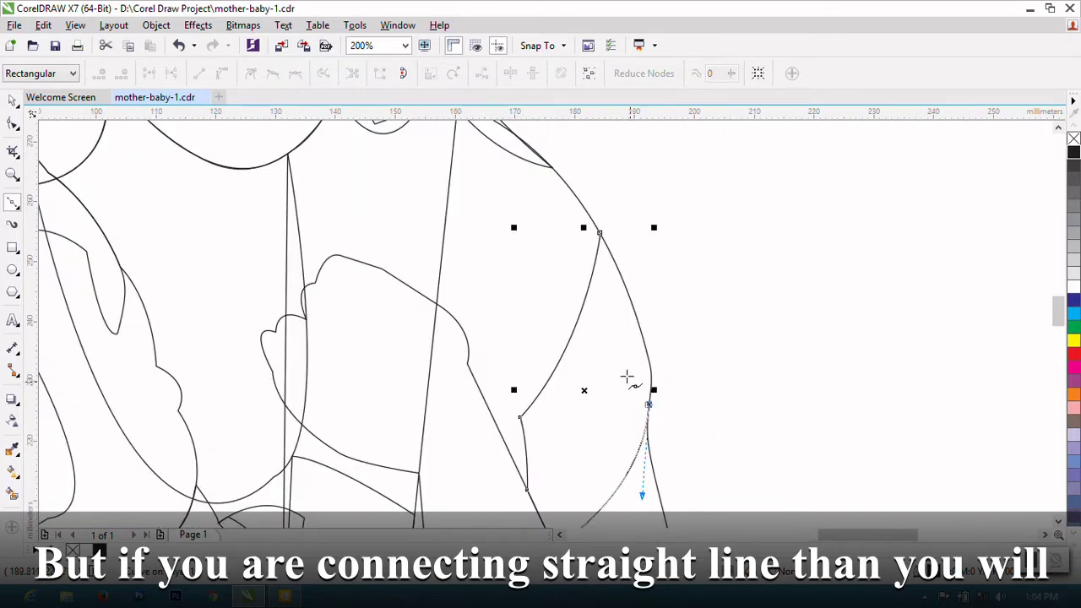
Step: Curve the sleeve's outer edge back to the shoulder, close the curve, and clear the selection
click(647, 356)
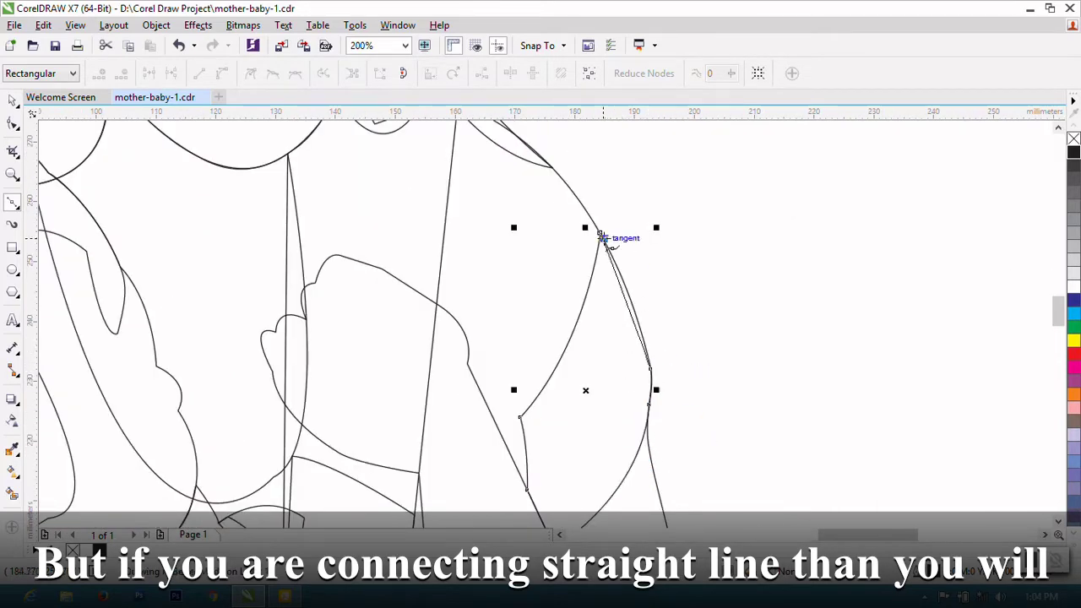
drag(599, 234, 571, 181)
click(13, 123)
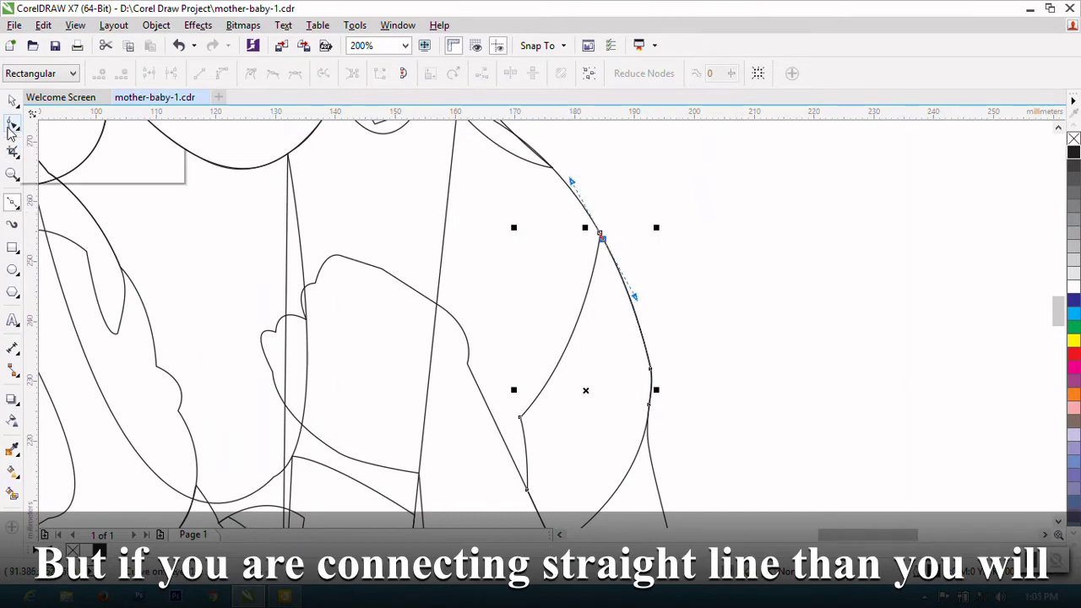
right_click(581, 338)
click(592, 205)
scroll(710, 355, down, 2)
scroll(709, 355, down, 2)
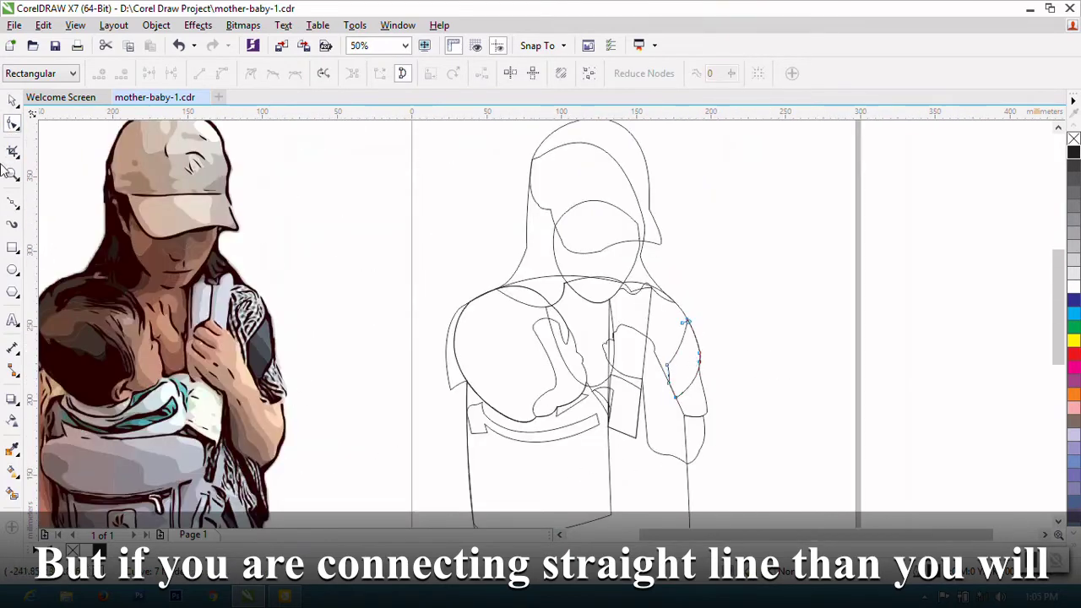
key(space)
click(719, 273)
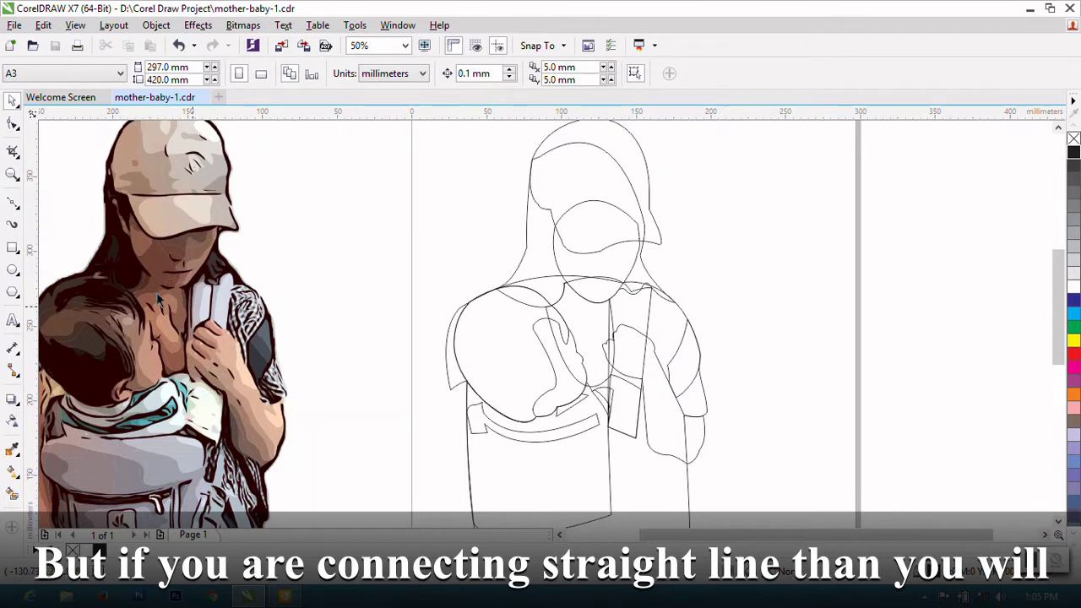
click(13, 202)
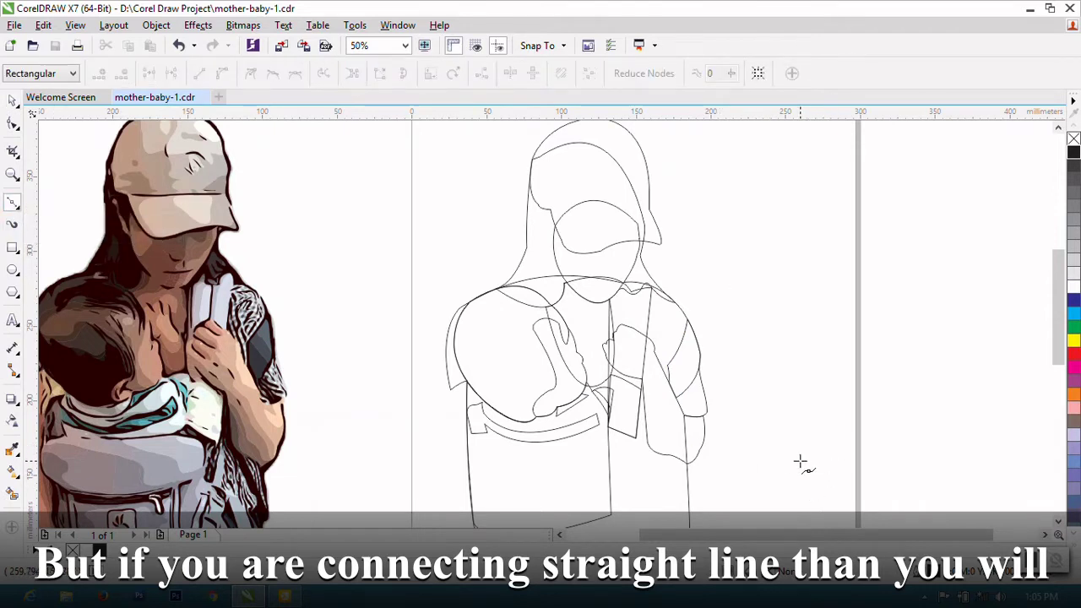
Step: Trace down from the head top and add the wavy hair strands on the cap's right
scroll(541, 276, down, 1)
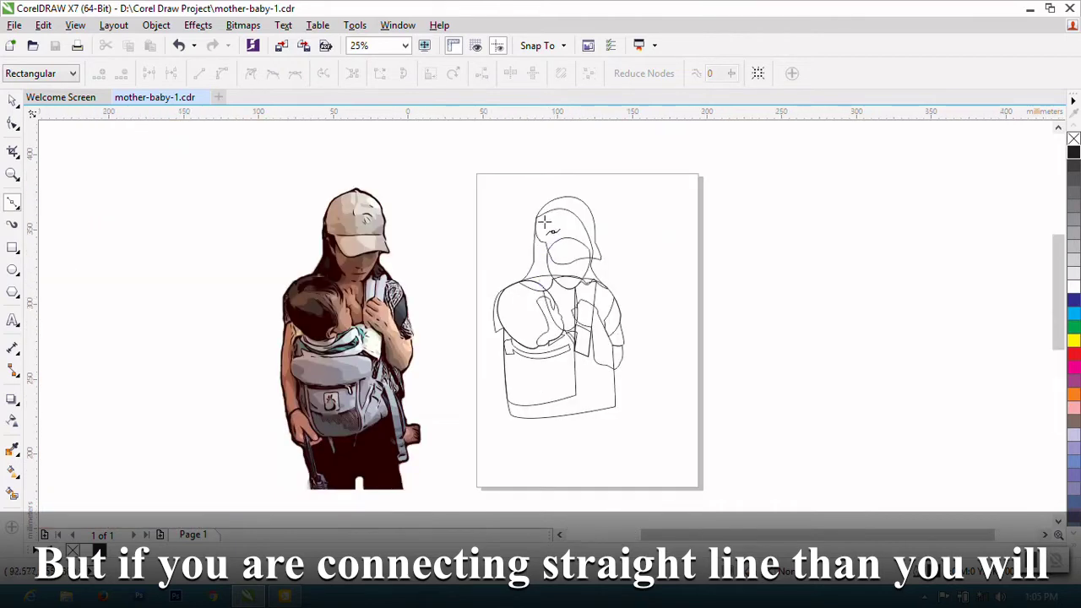
scroll(511, 226, up, 1)
scroll(511, 225, up, 1)
scroll(612, 358, down, 1)
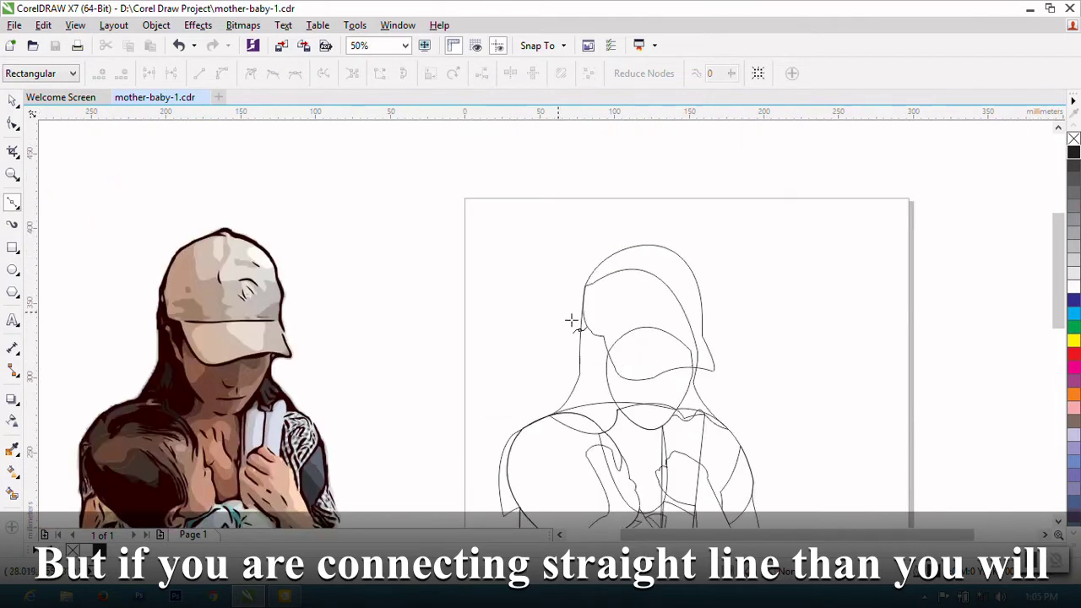
click(653, 245)
click(647, 279)
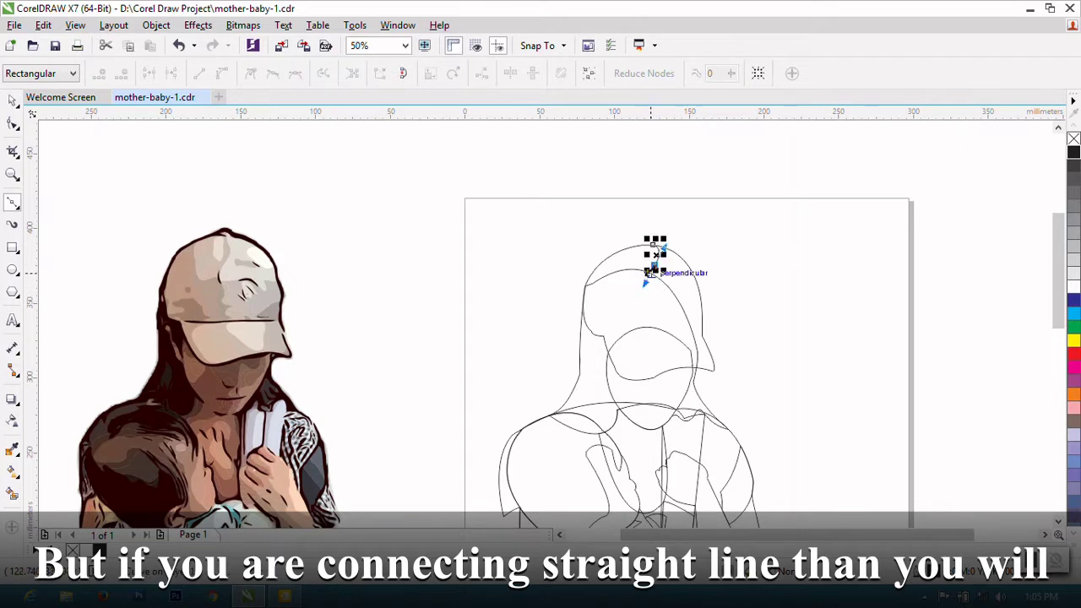
click(648, 295)
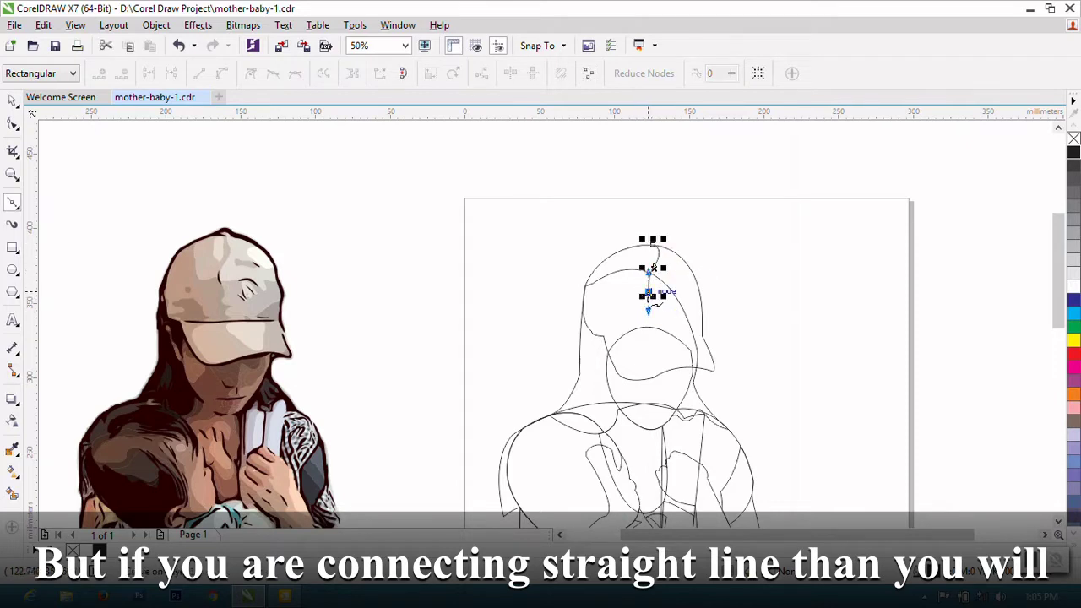
click(665, 291)
click(668, 312)
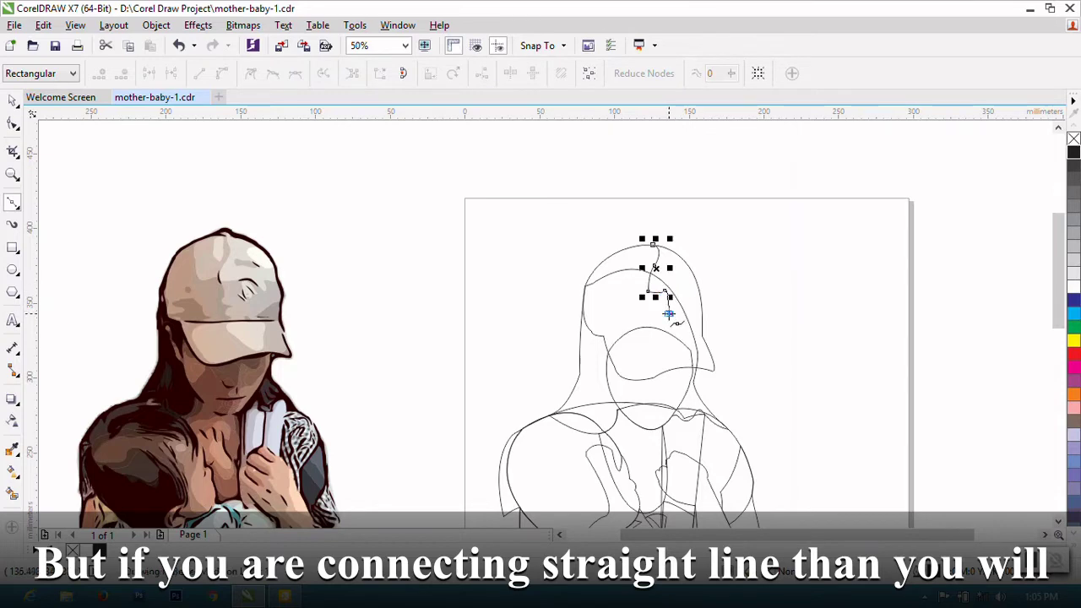
scroll(680, 311, up, 2)
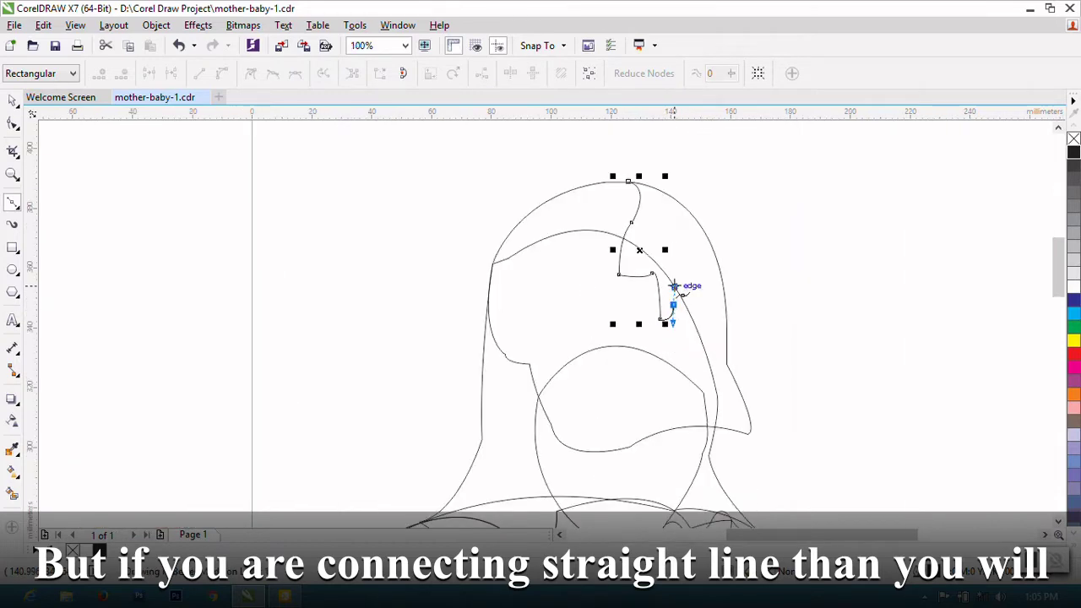
click(686, 324)
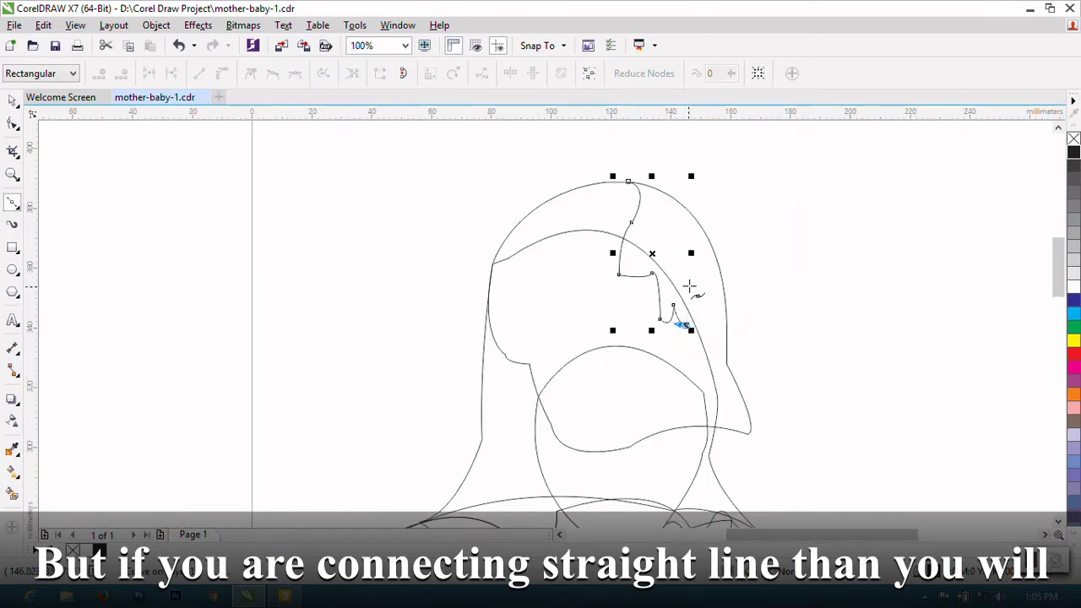
click(689, 286)
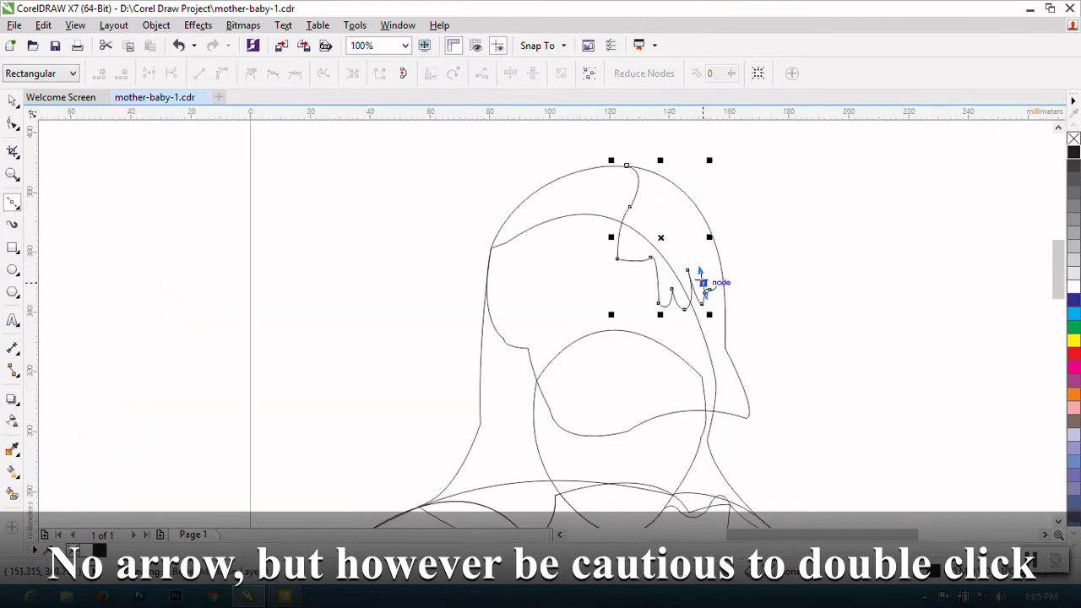
click(719, 285)
Step: Curve the outline down the cap's right side, along its bottom edge, and up its left side
scroll(718, 287, down, 1)
scroll(728, 305, up, 1)
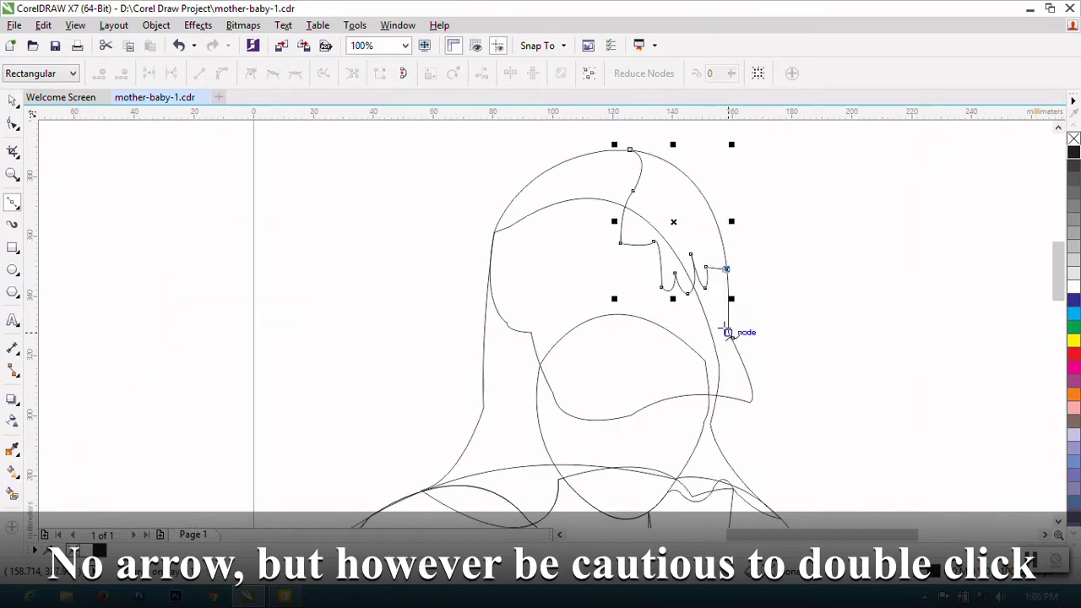
scroll(726, 328, down, 1)
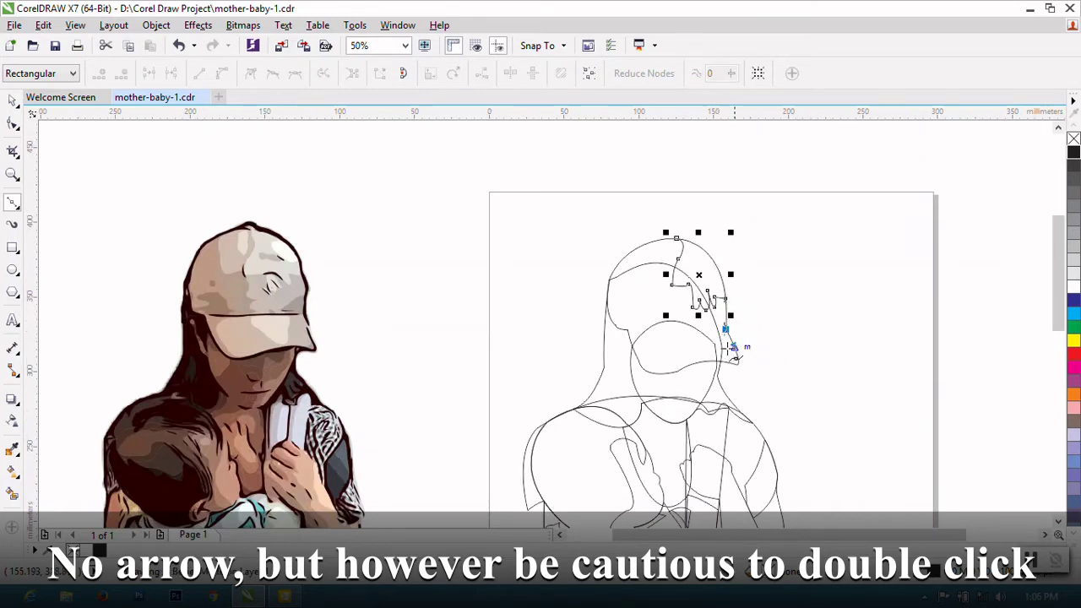
scroll(733, 342, up, 2)
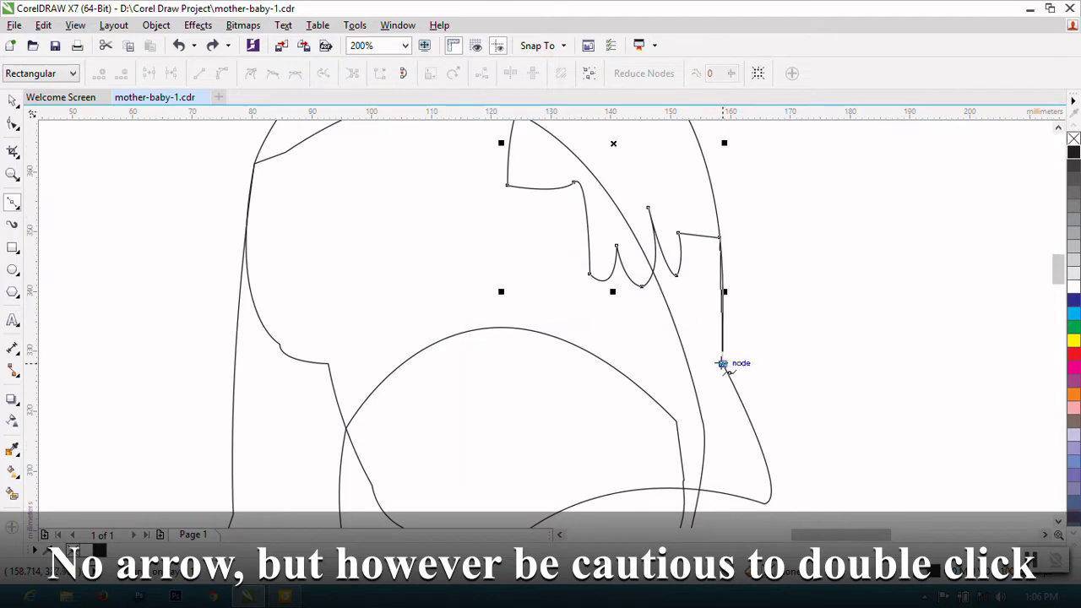
drag(722, 363, 719, 428)
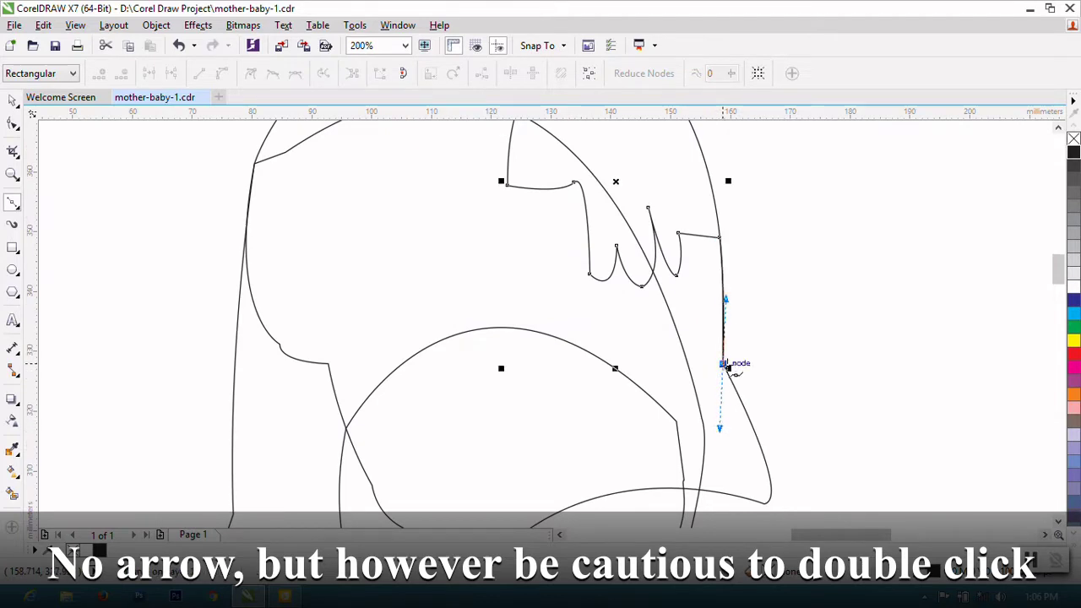
scroll(727, 368, down, 2)
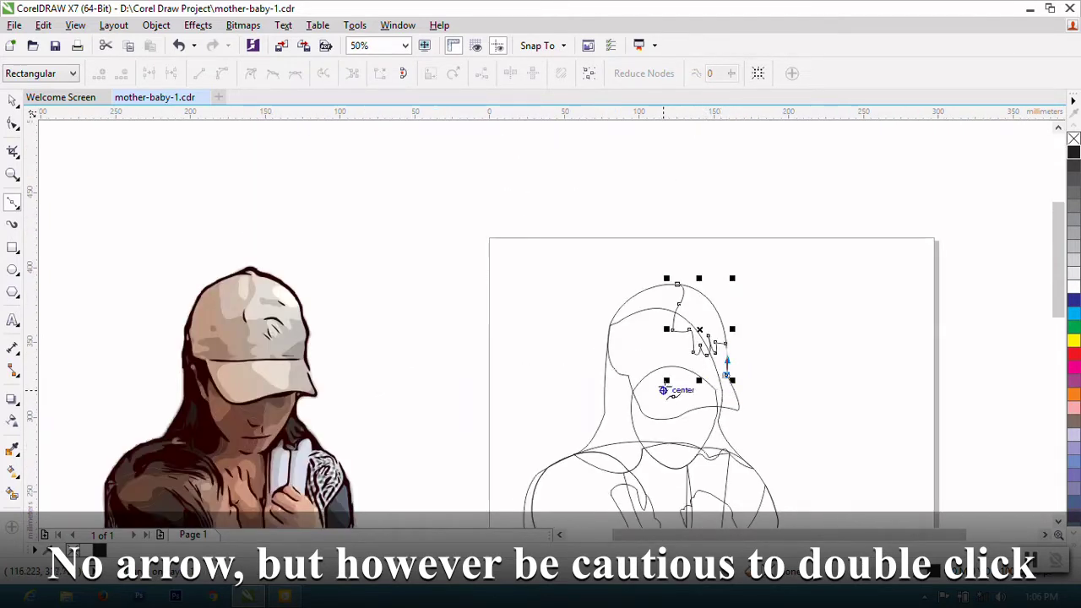
drag(629, 375, 594, 373)
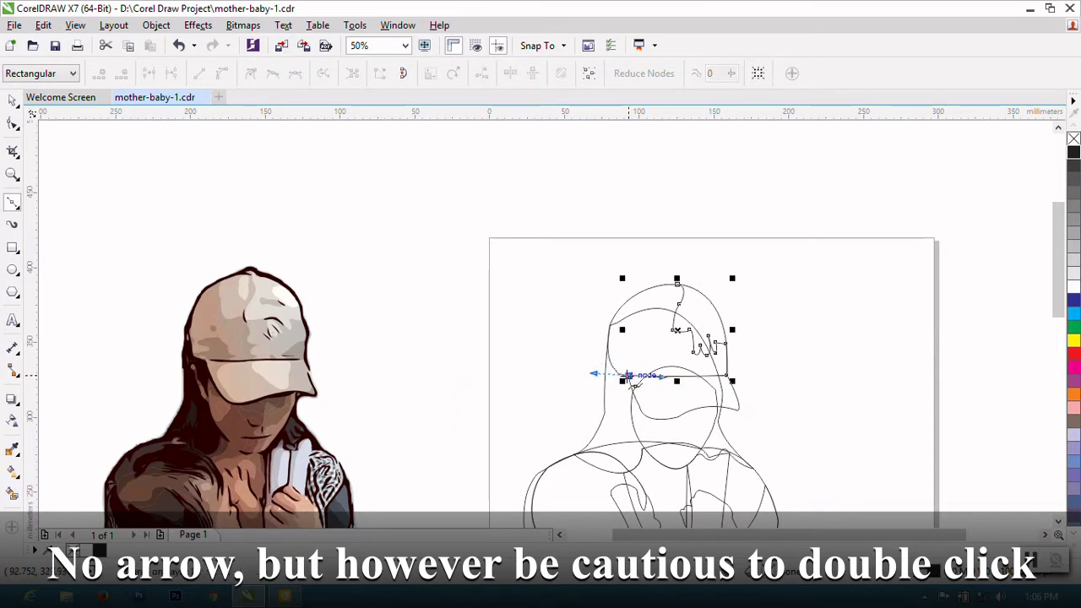
scroll(629, 375, up, 1)
scroll(623, 381, up, 1)
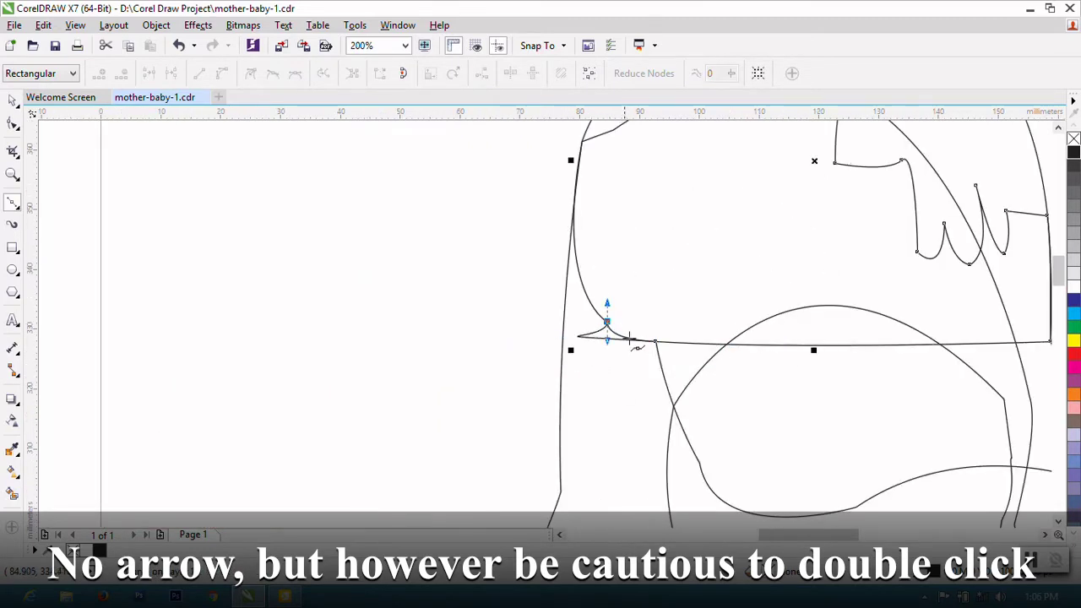
drag(606, 321, 608, 307)
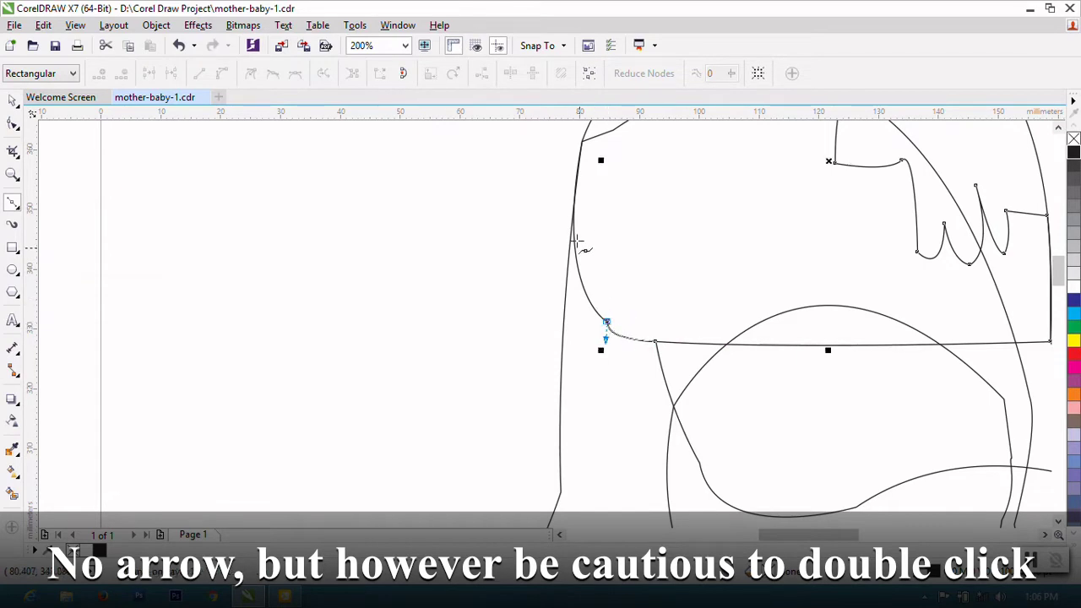
drag(572, 218, 572, 134)
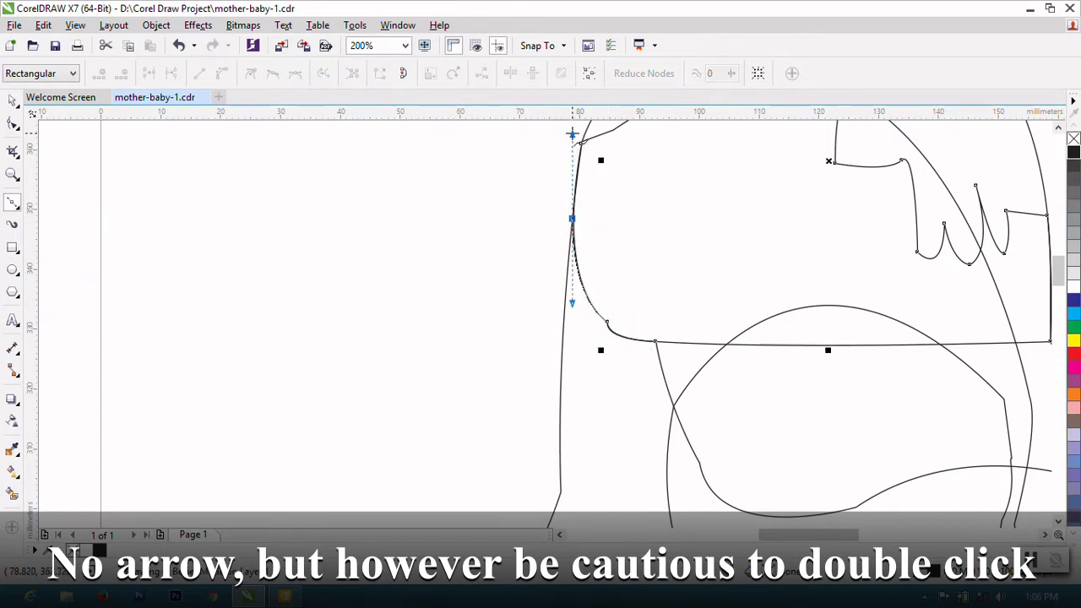
scroll(583, 287, down, 1)
scroll(596, 277, down, 1)
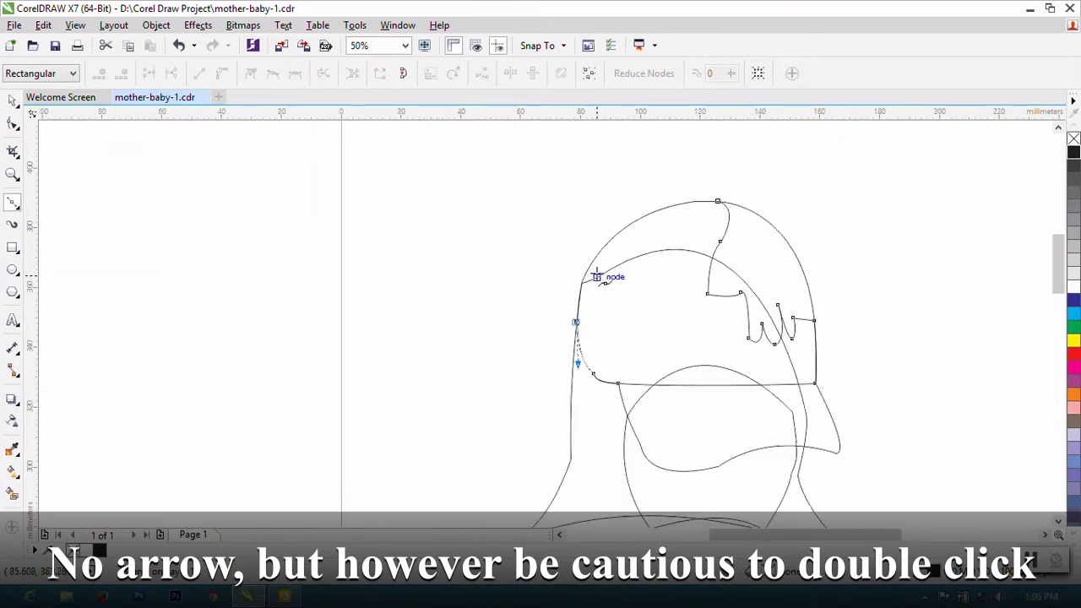
scroll(597, 276, up, 2)
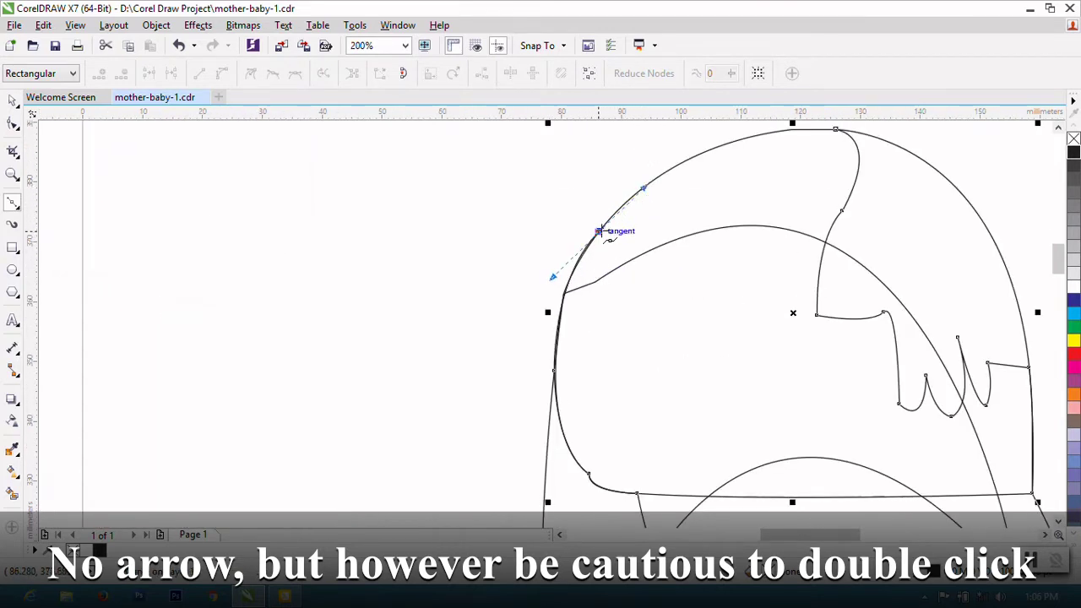
scroll(688, 290, down, 2)
scroll(710, 245, up, 1)
scroll(715, 249, up, 1)
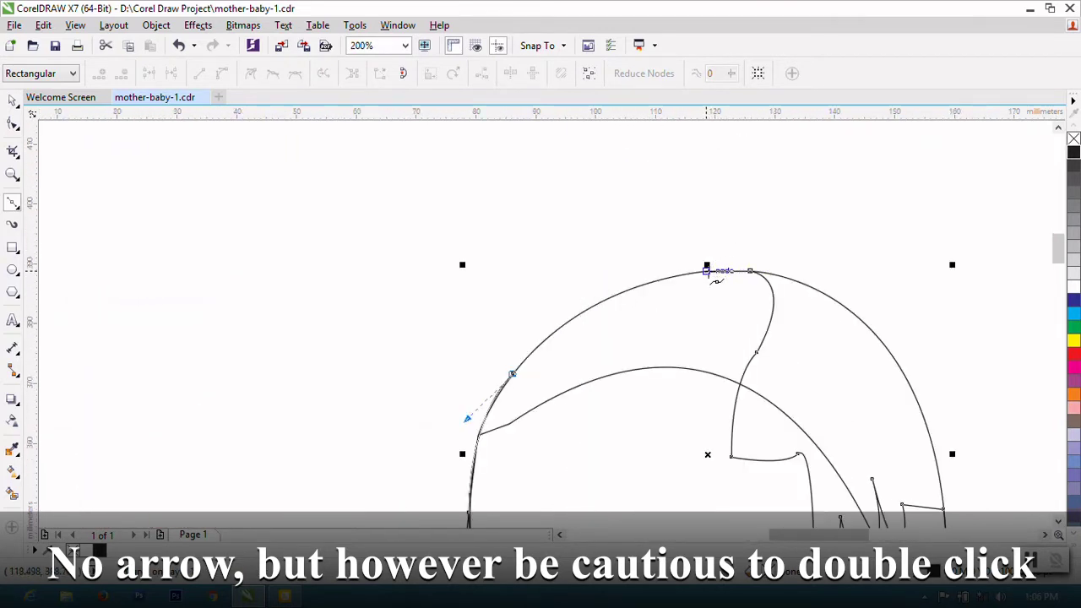
Step: Bend the curve over the cap's top and close the outline at its starting node
click(707, 270)
drag(809, 245, 714, 281)
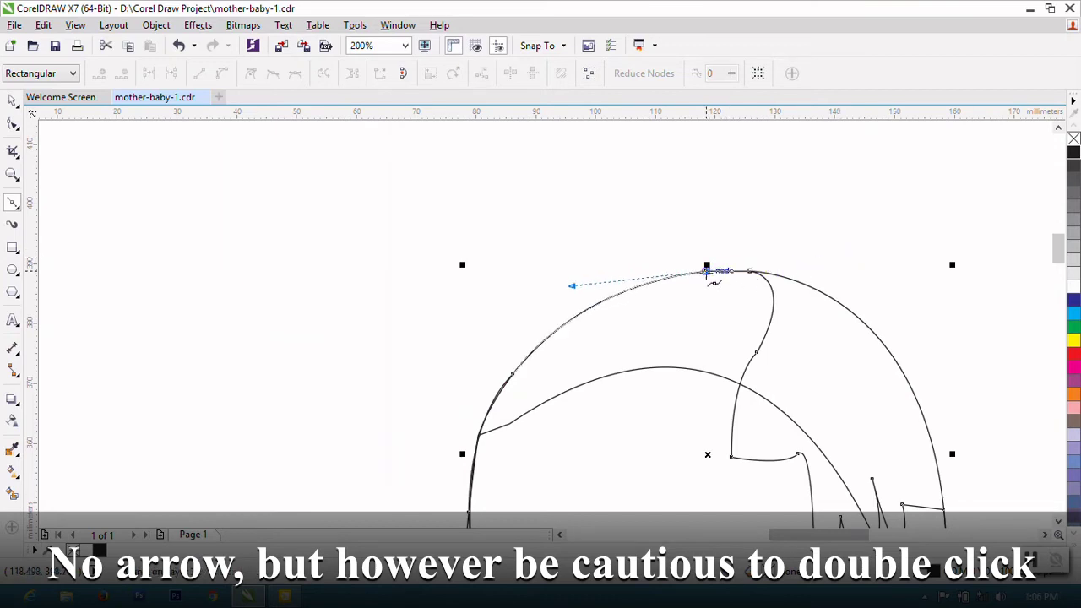
scroll(714, 281, down, 2)
scroll(673, 304, up, 1)
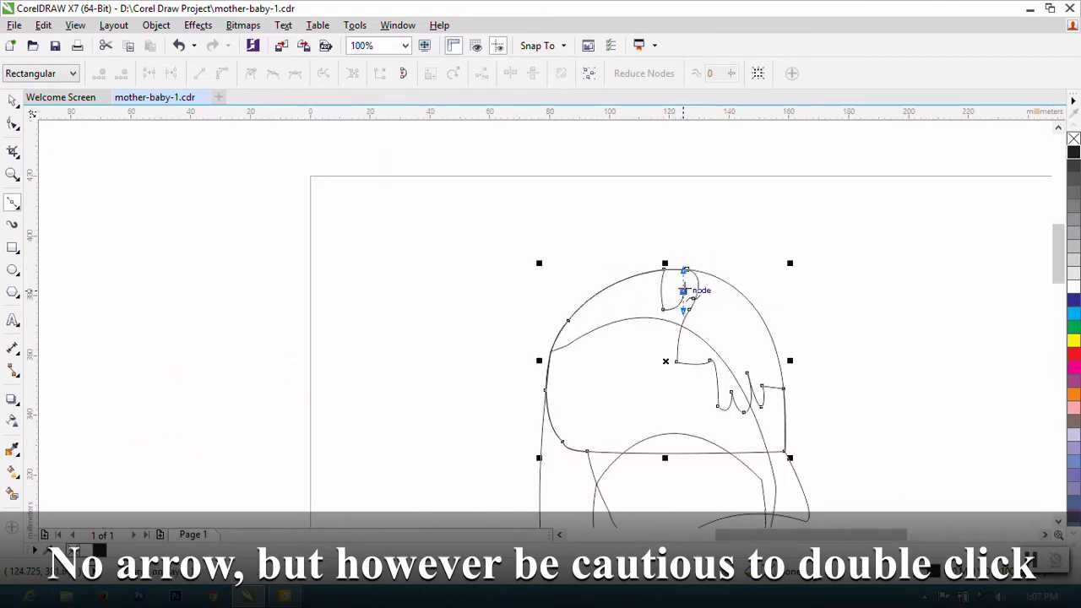
scroll(679, 275, up, 1)
double_click(693, 260)
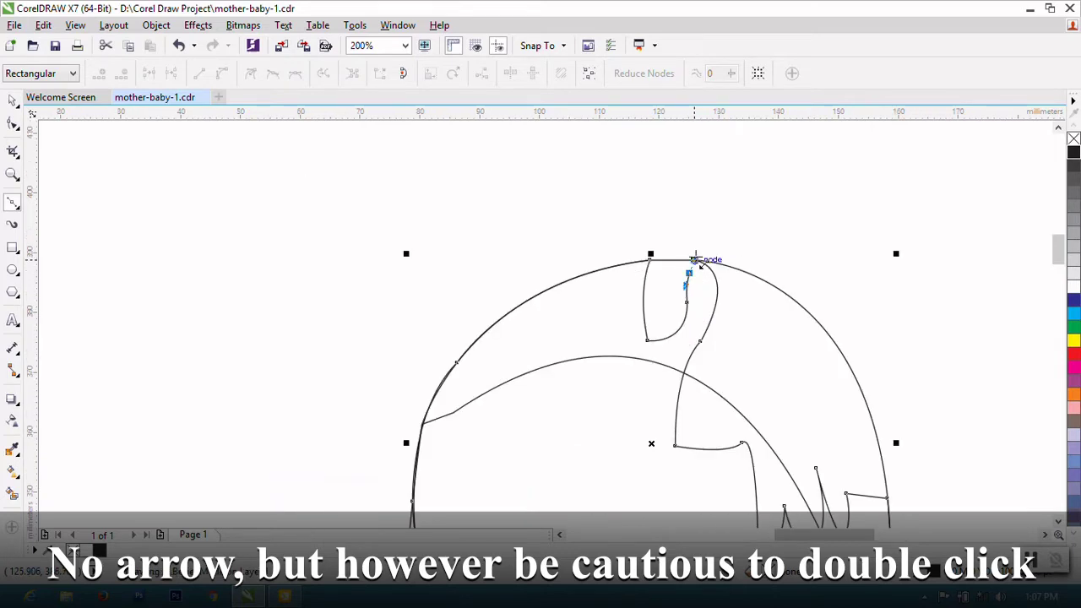
click(12, 125)
right_click(707, 300)
click(724, 442)
scroll(640, 344, down, 1)
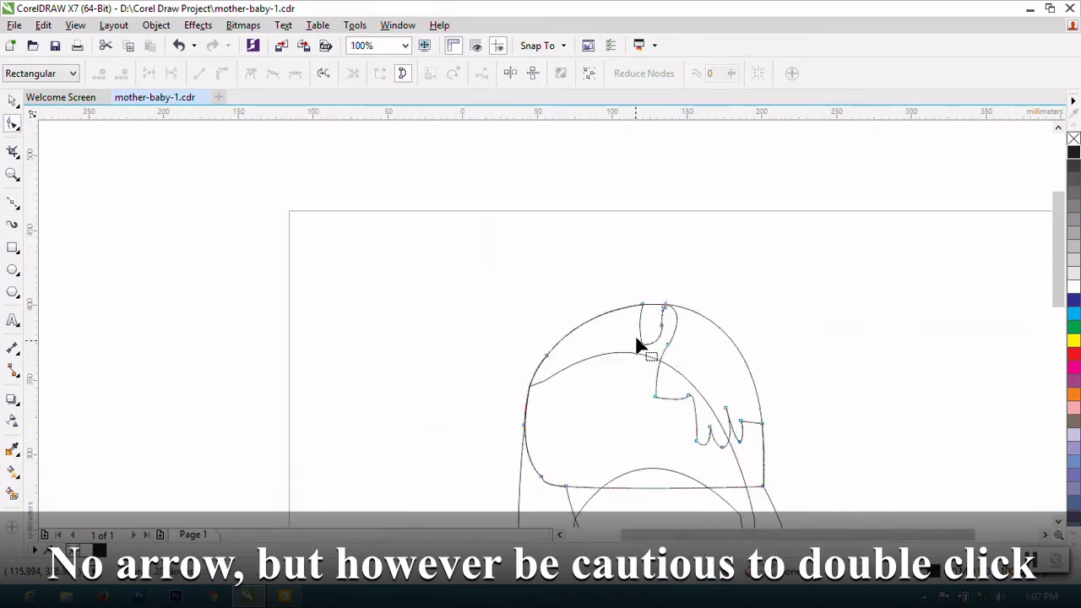
scroll(639, 344, down, 1)
Step: Start a new Bezier curve down the cap and trace toward the brim's right corner
click(13, 100)
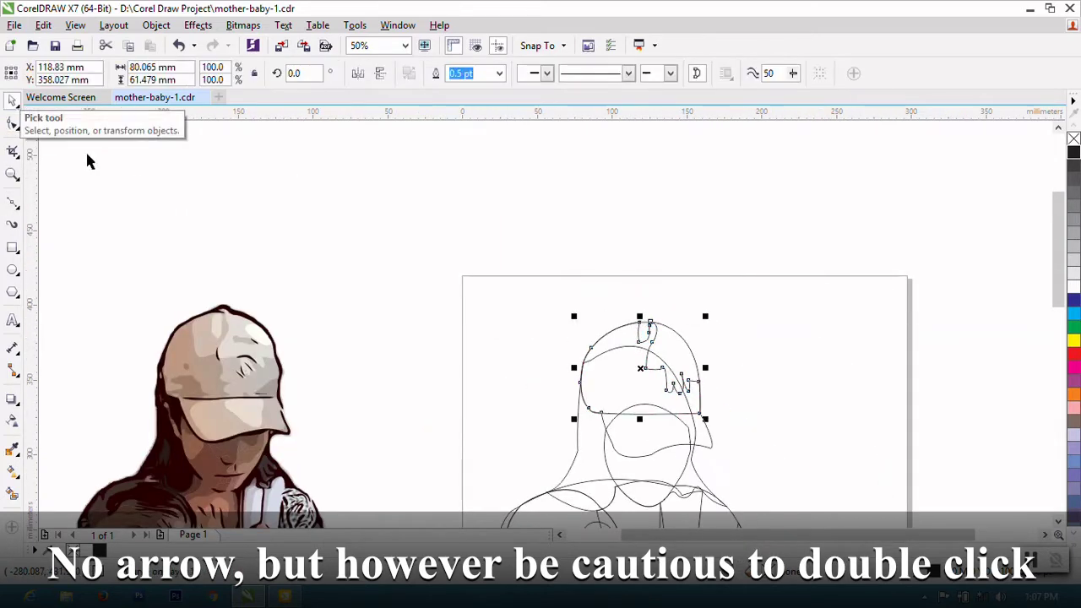
click(295, 192)
click(13, 202)
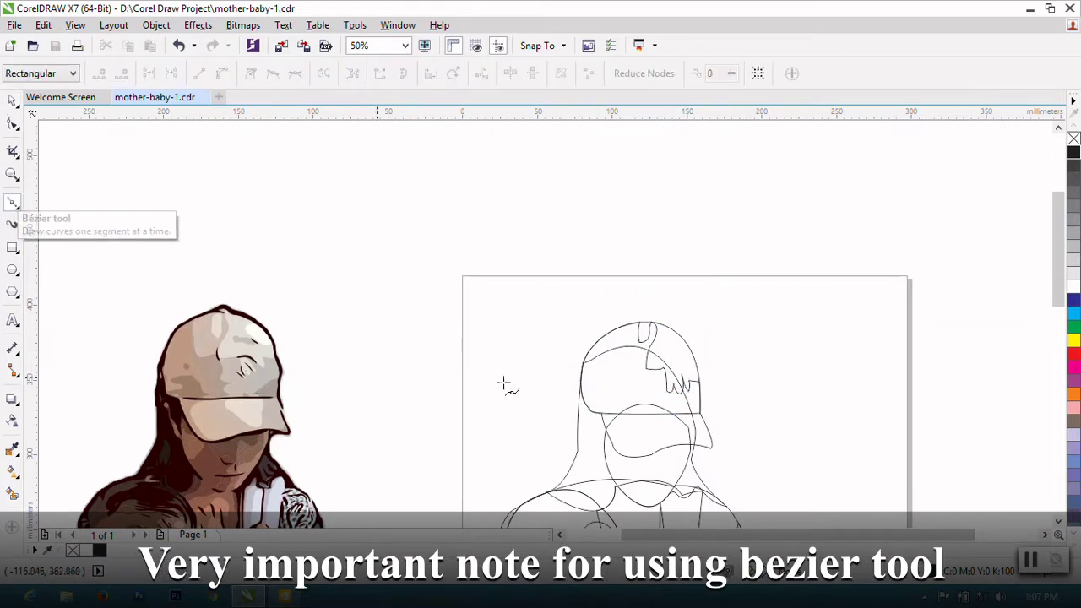
click(613, 330)
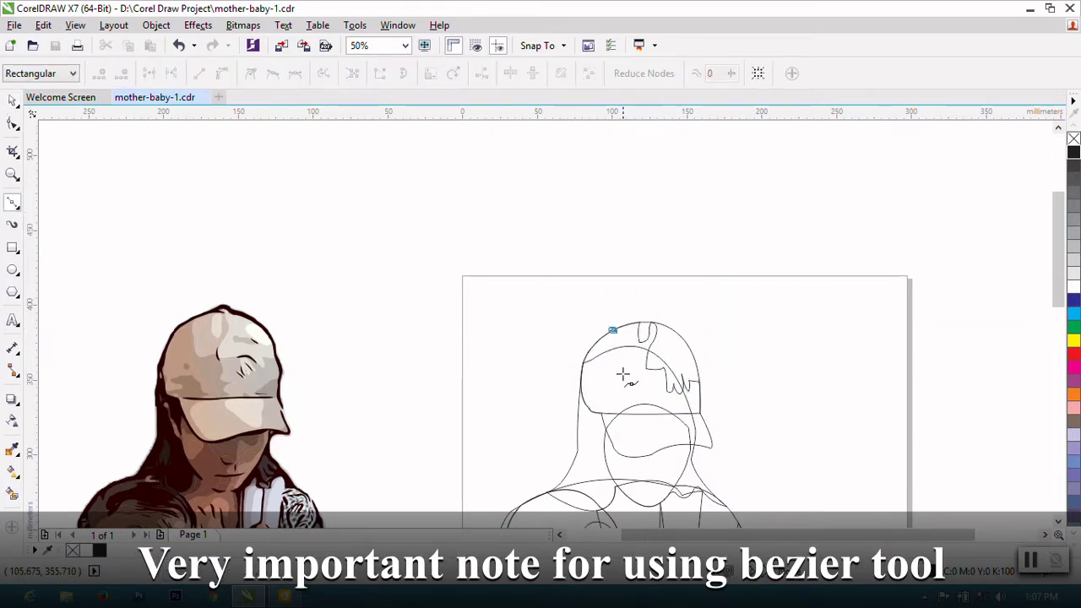
click(619, 352)
click(625, 377)
scroll(637, 391, up, 1)
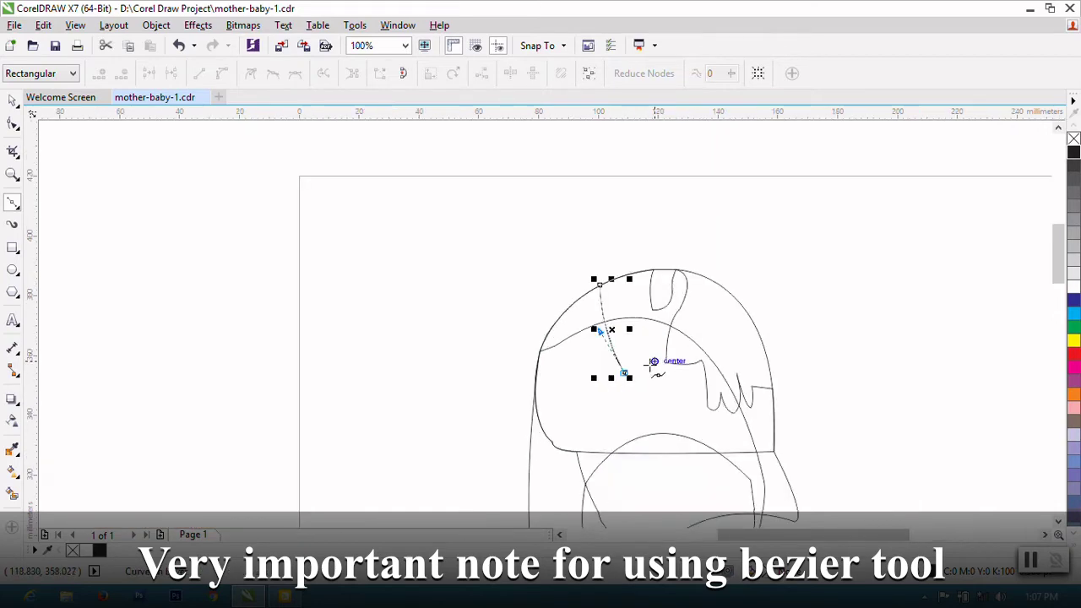
click(664, 359)
scroll(666, 390, down, 1)
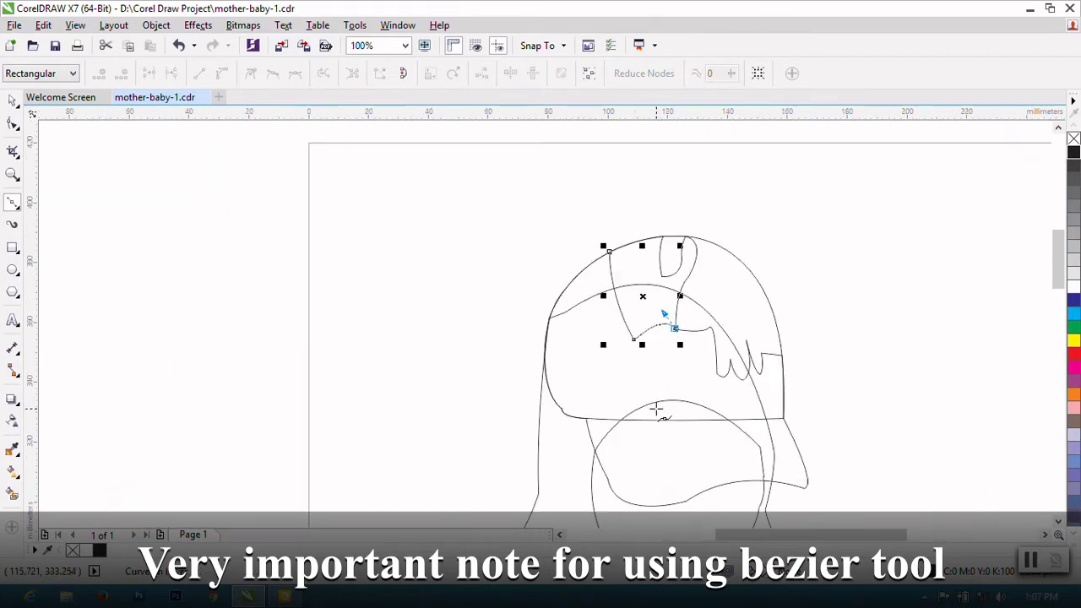
scroll(666, 390, up, 1)
drag(676, 370, 670, 399)
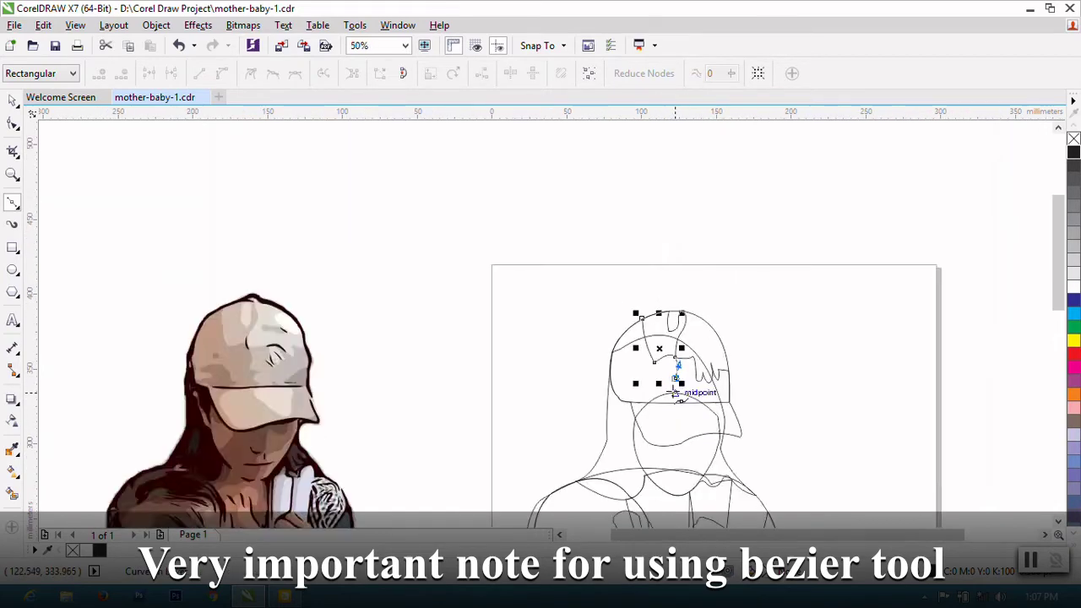
scroll(689, 395, down, 1)
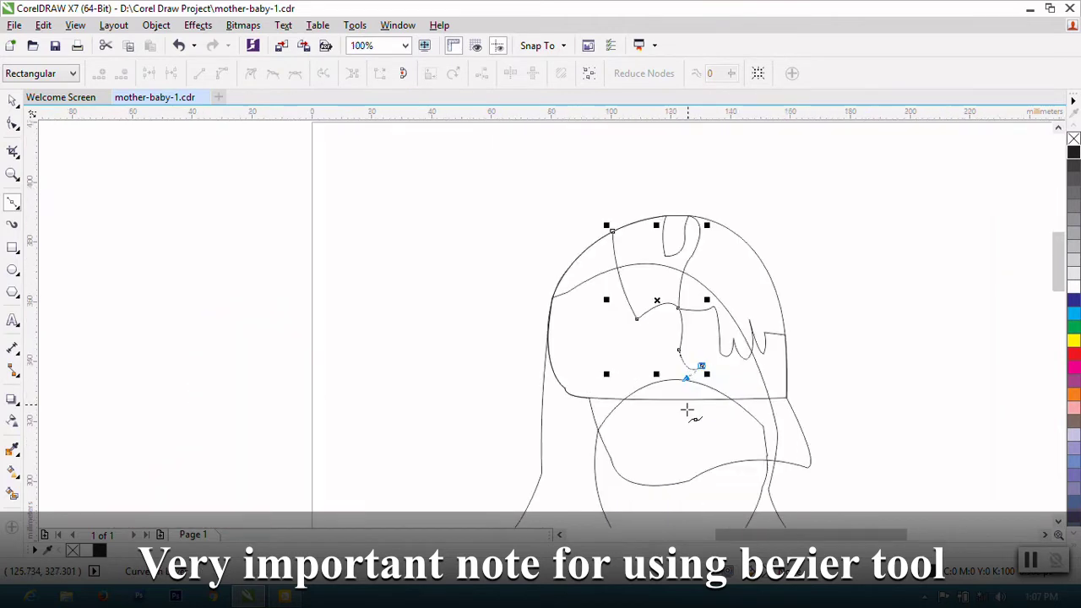
scroll(691, 388, up, 1)
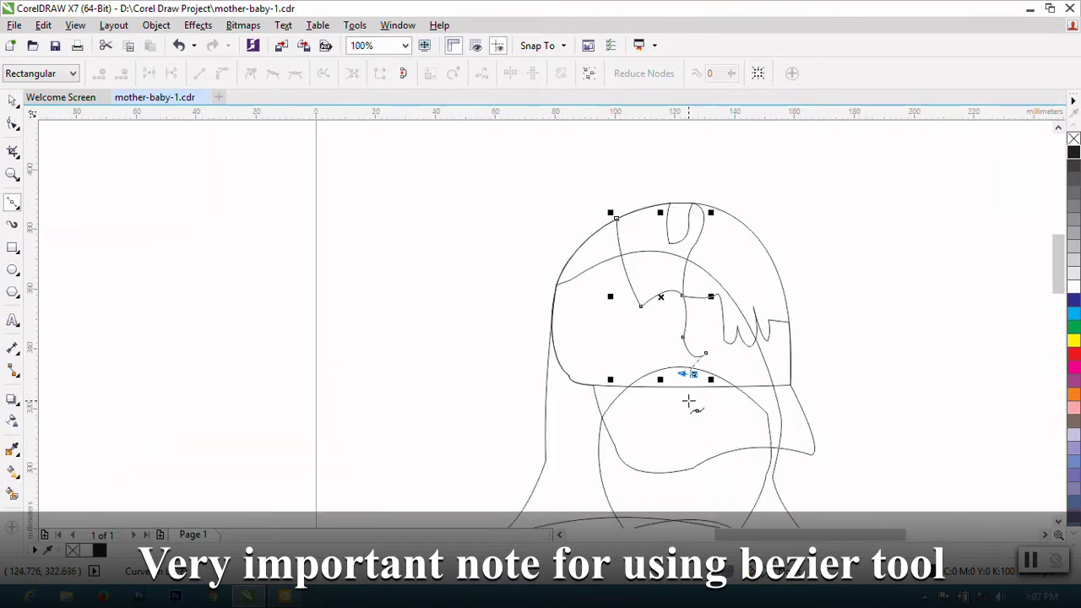
scroll(698, 409, down, 1)
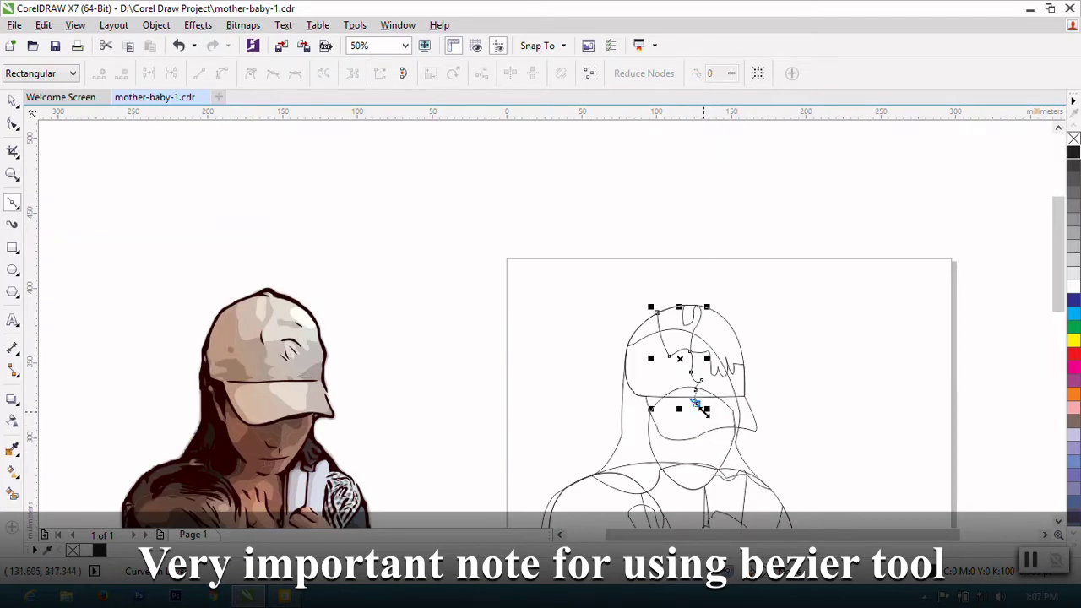
drag(724, 429, 728, 397)
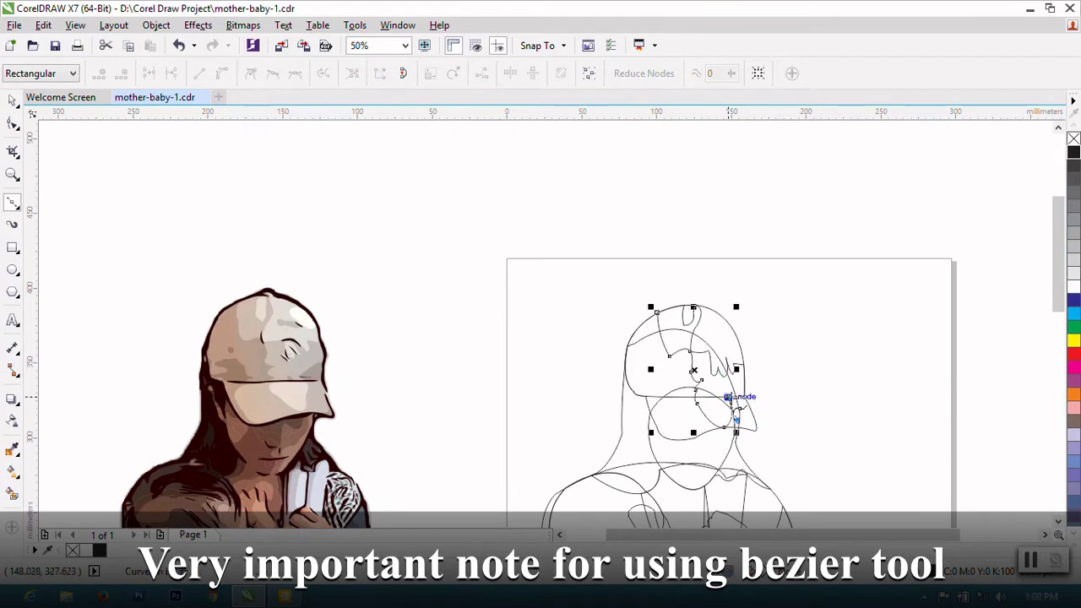
scroll(726, 397, up, 1)
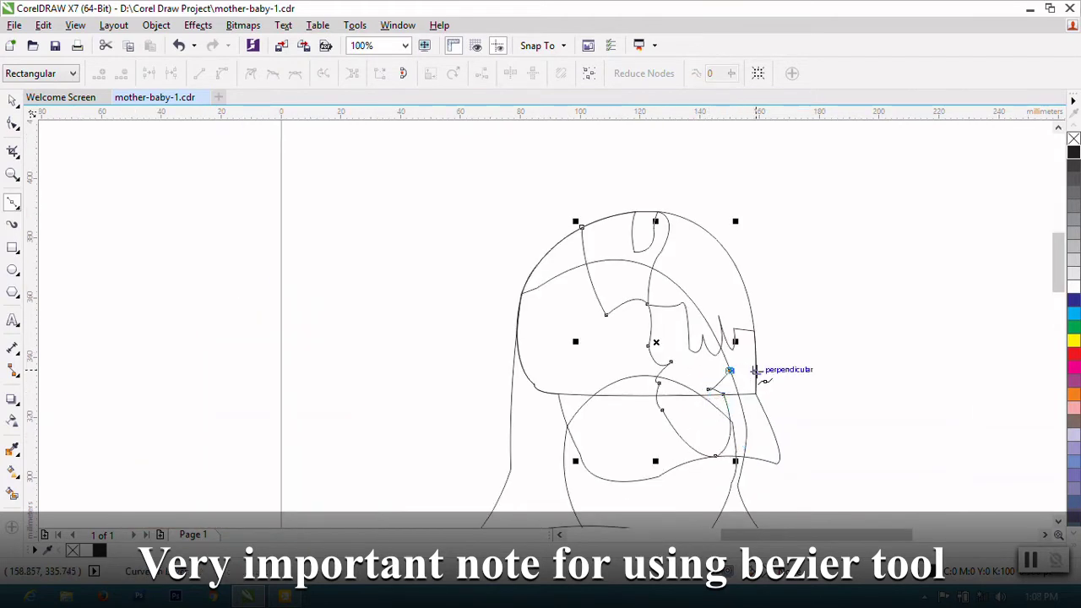
drag(756, 370, 757, 371)
Step: Curve around the brim tip and trace its lower edge back to the left
scroll(781, 463, down, 1)
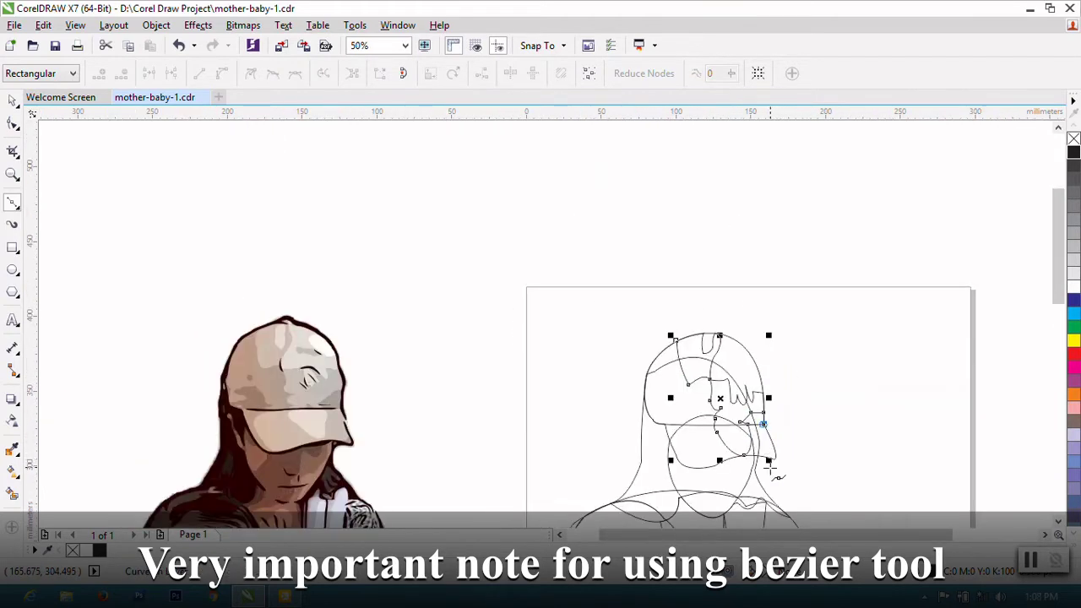
scroll(782, 465, up, 1)
scroll(787, 471, up, 1)
drag(788, 471, 797, 475)
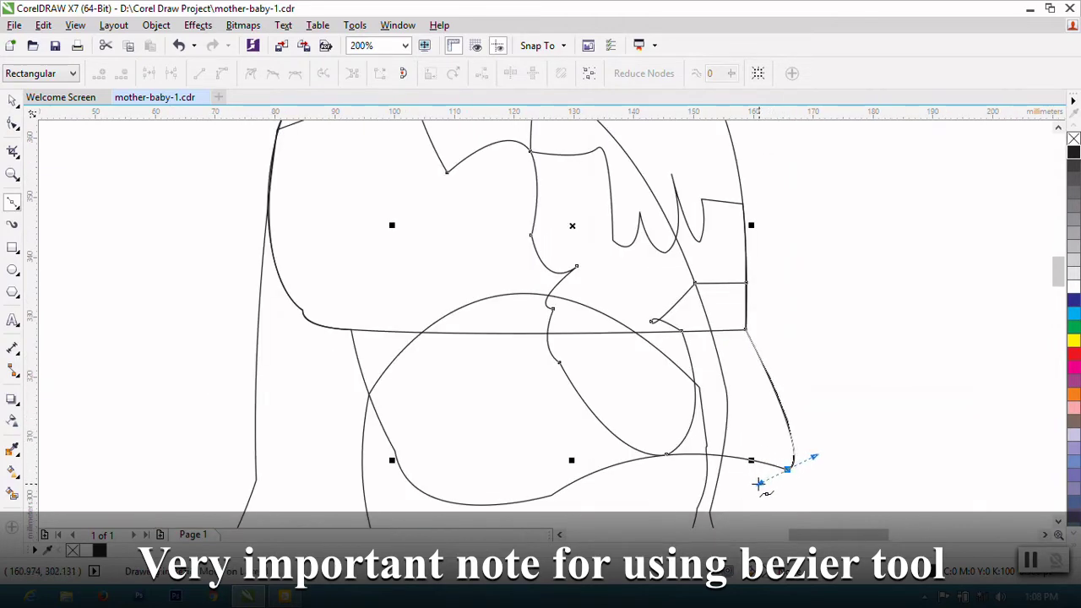
scroll(798, 475, up, 1)
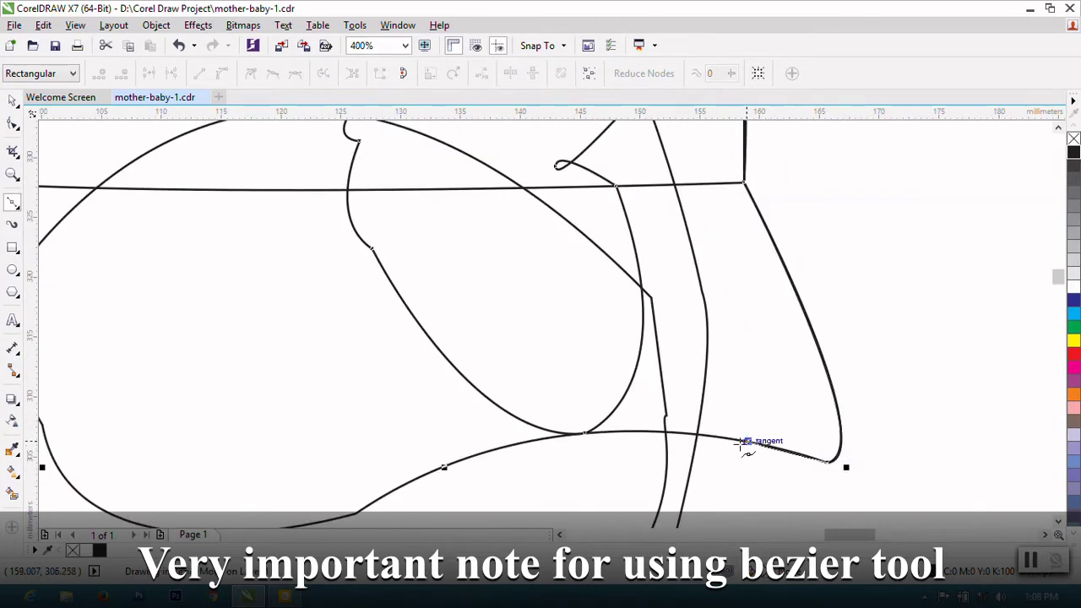
drag(748, 443, 758, 443)
scroll(748, 442, down, 2)
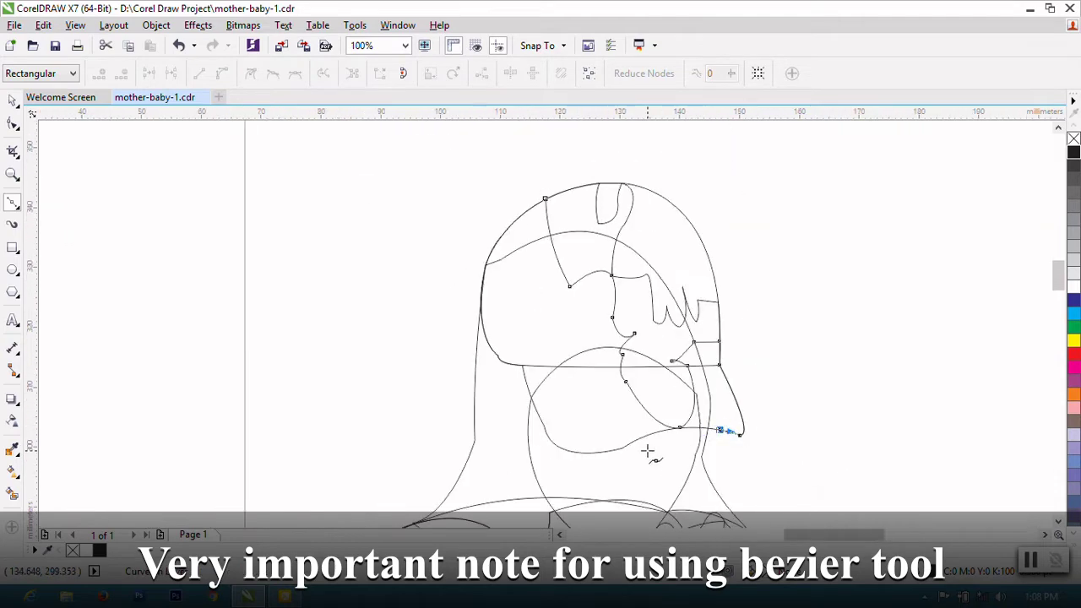
scroll(555, 451, up, 2)
mouse_move(555, 451)
mouse_down()
mouse_move(348, 514)
mouse_move(373, 515)
mouse_up()
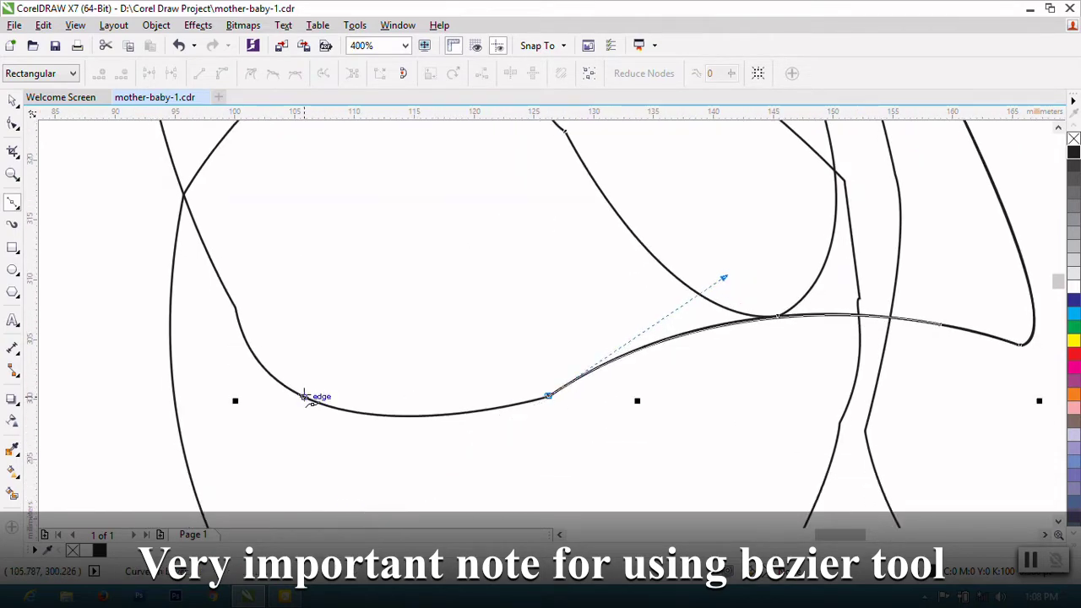
mouse_move(257, 361)
mouse_down()
mouse_move(193, 253)
mouse_move(181, 260)
mouse_up()
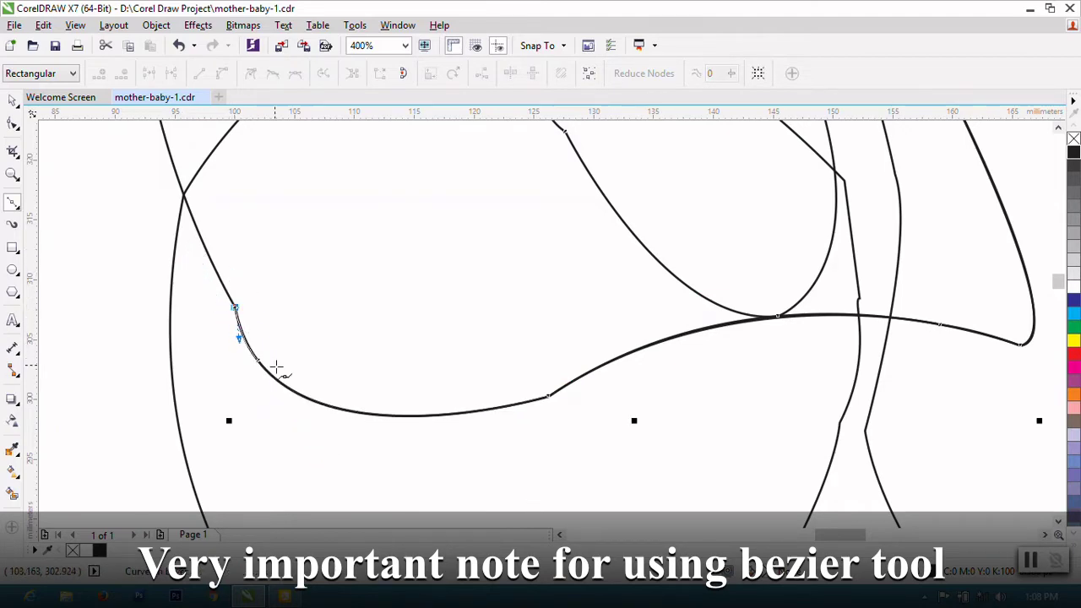
Step: Trace up the cap's left side and over the rounded dome to its top
scroll(418, 414, down, 3)
scroll(273, 418, down, 2)
scroll(261, 422, up, 1)
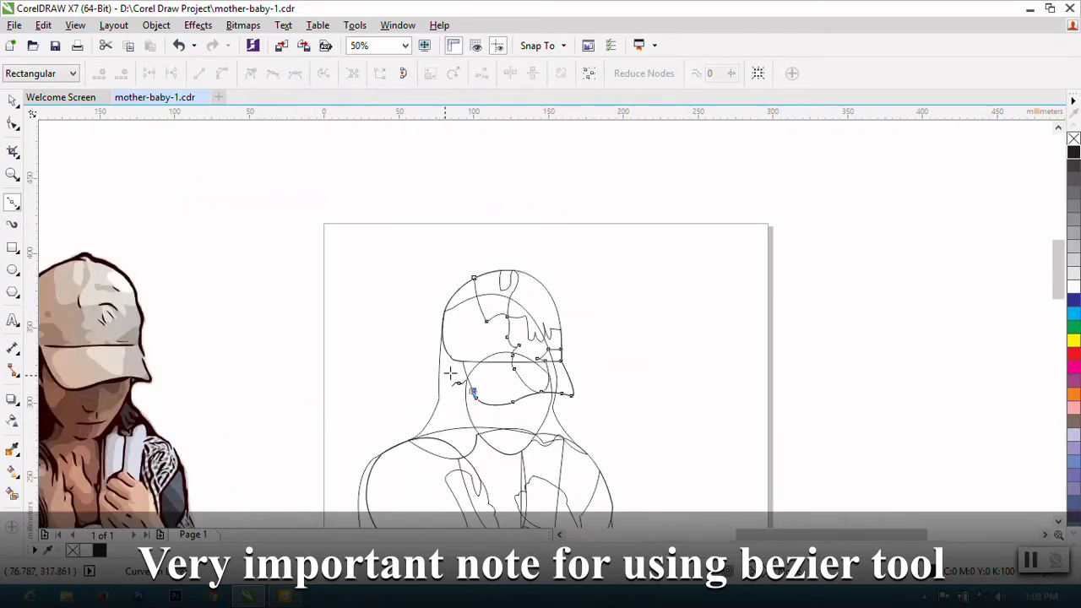
scroll(488, 326, up, 2)
drag(488, 327, 474, 254)
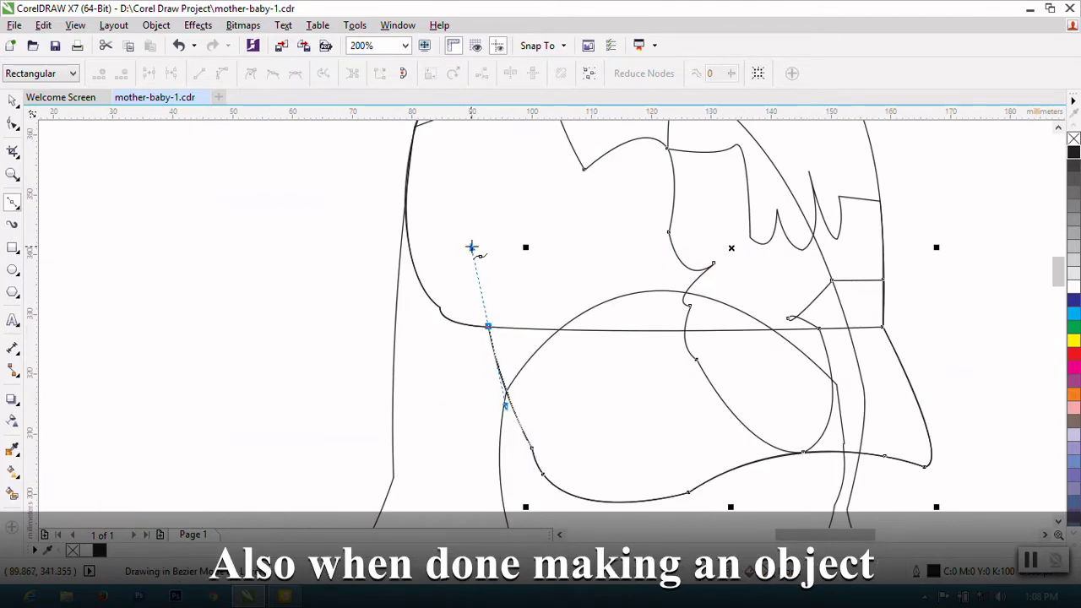
scroll(490, 330, down, 1)
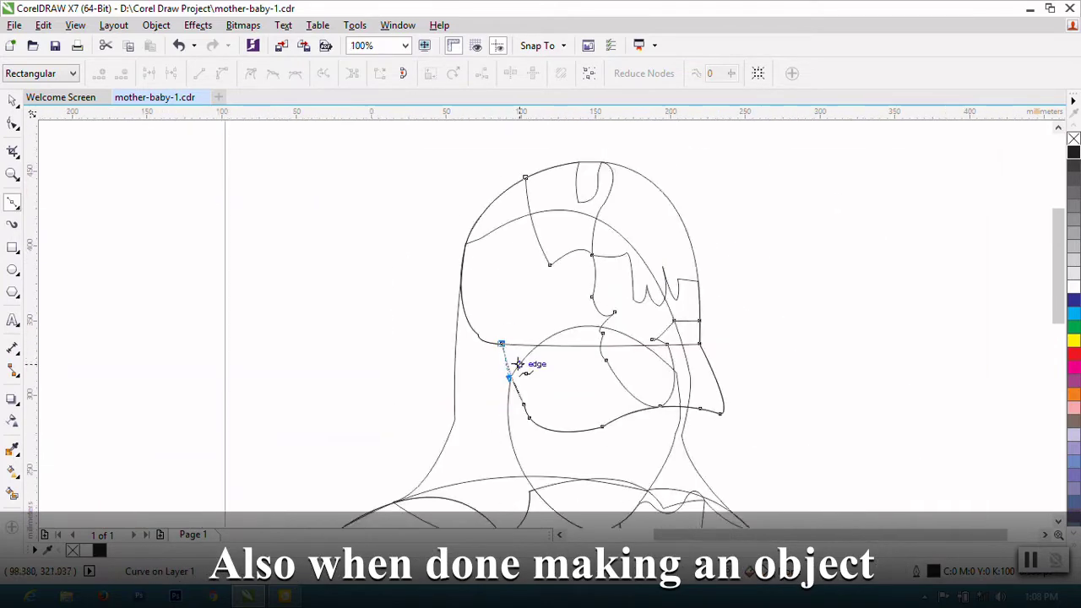
scroll(507, 359, down, 1)
scroll(543, 296, up, 2)
scroll(543, 296, up, 1)
drag(522, 320, 521, 281)
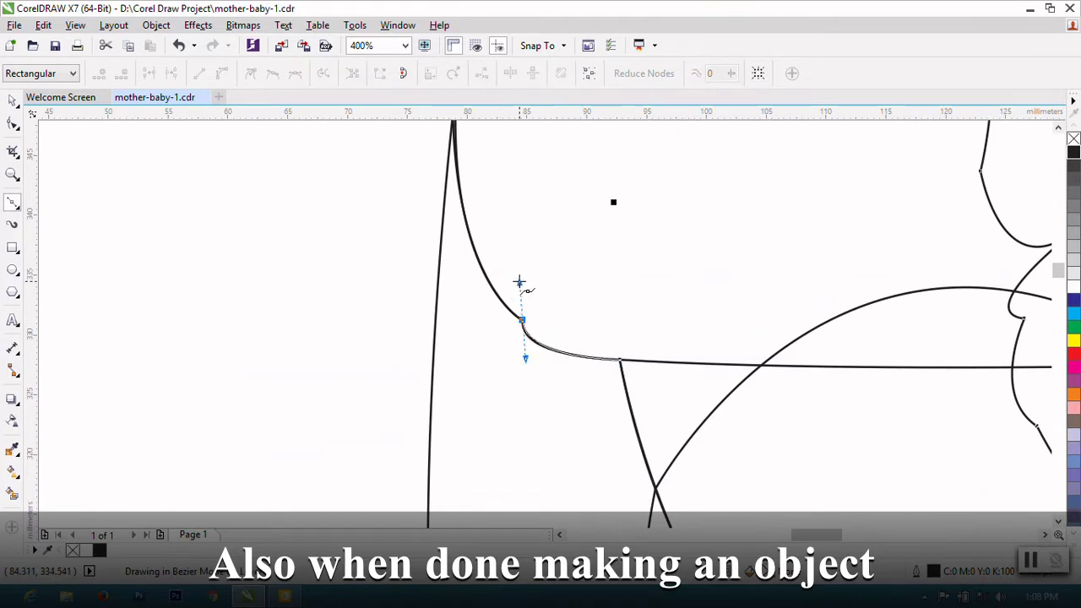
scroll(477, 365, down, 1)
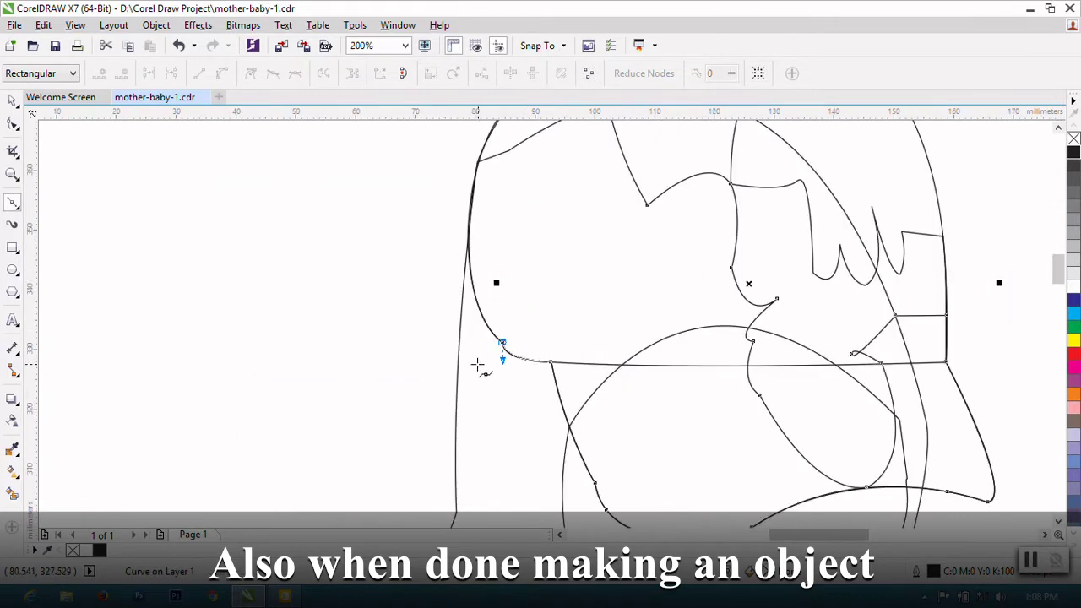
drag(470, 256, 466, 195)
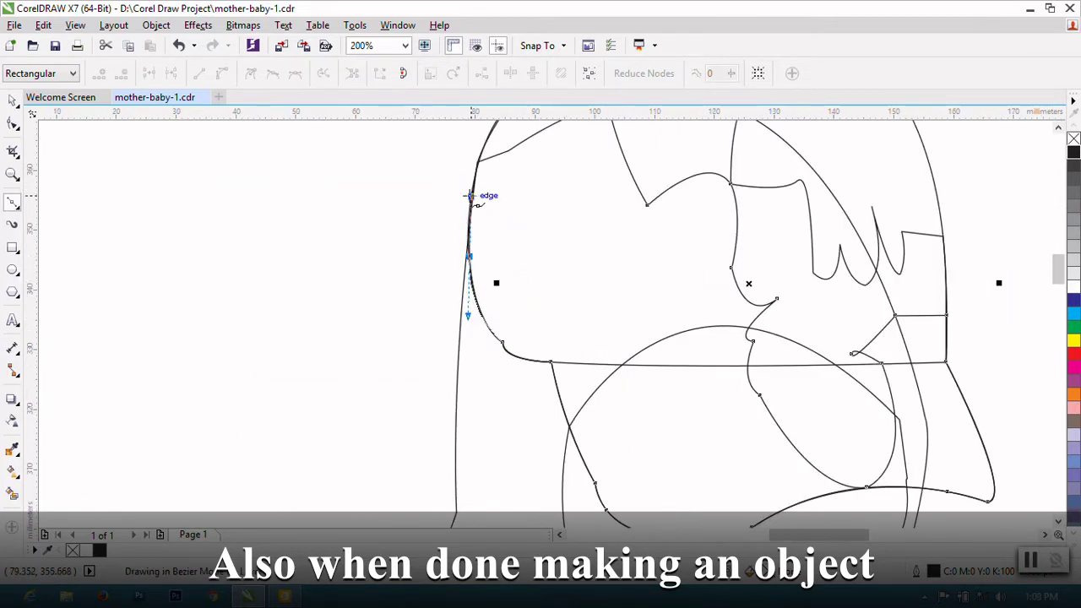
scroll(483, 205, down, 1)
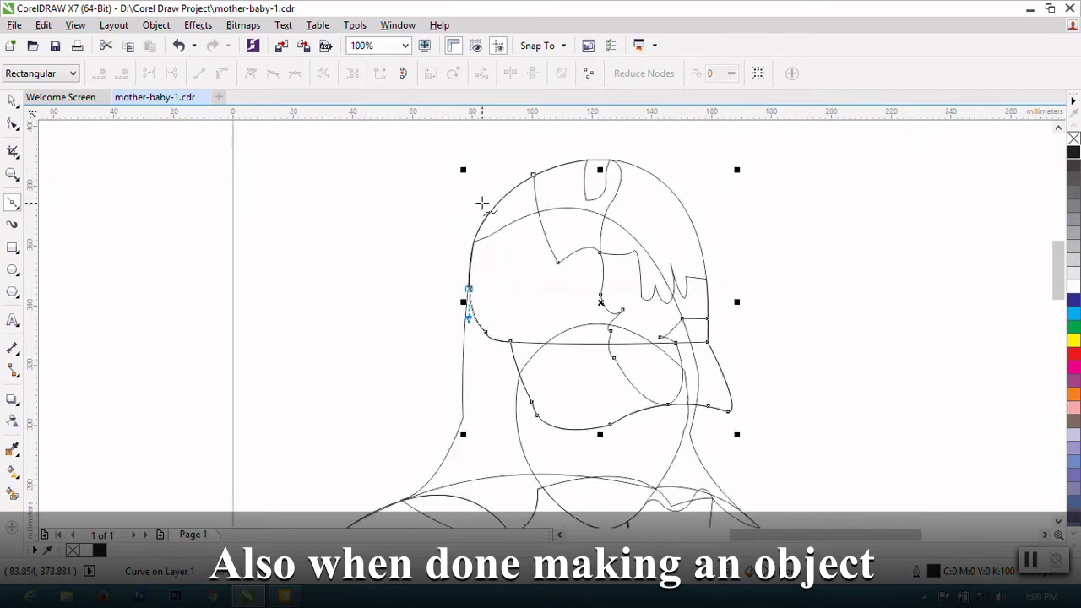
scroll(500, 206, up, 1)
scroll(500, 206, up, 1)
drag(504, 248, 571, 183)
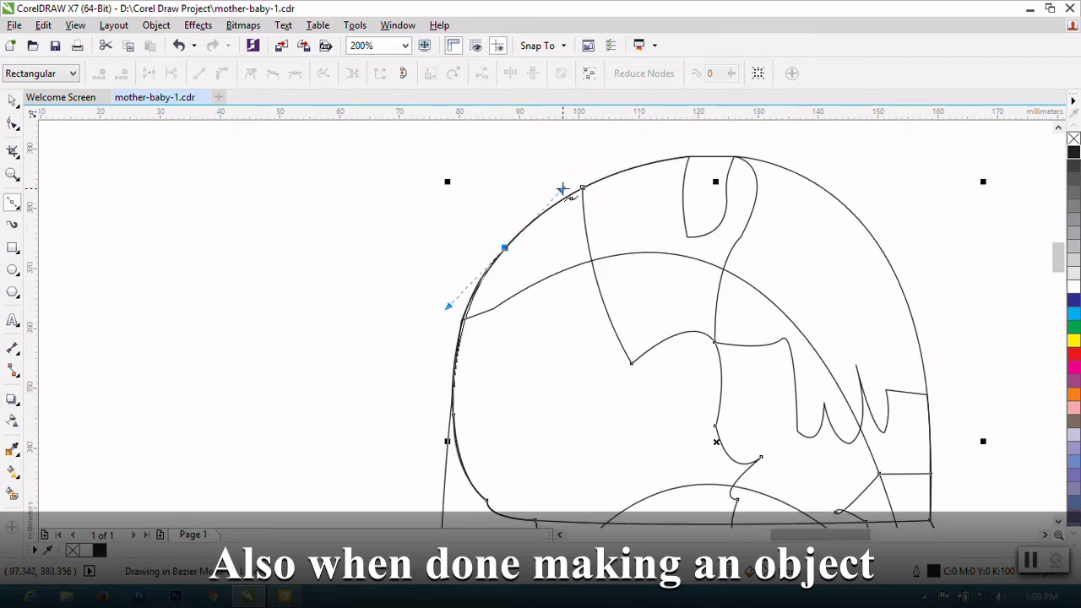
scroll(579, 177, up, 1)
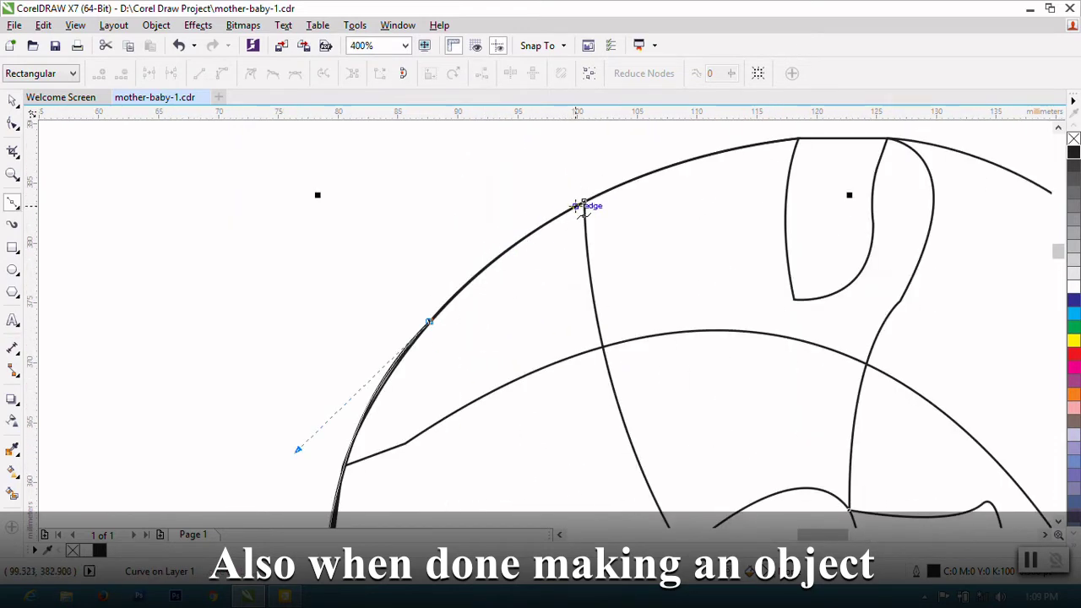
drag(577, 206, 651, 174)
Step: Open the brim outline's node options without changes, then deselect it
click(12, 124)
right_click(500, 286)
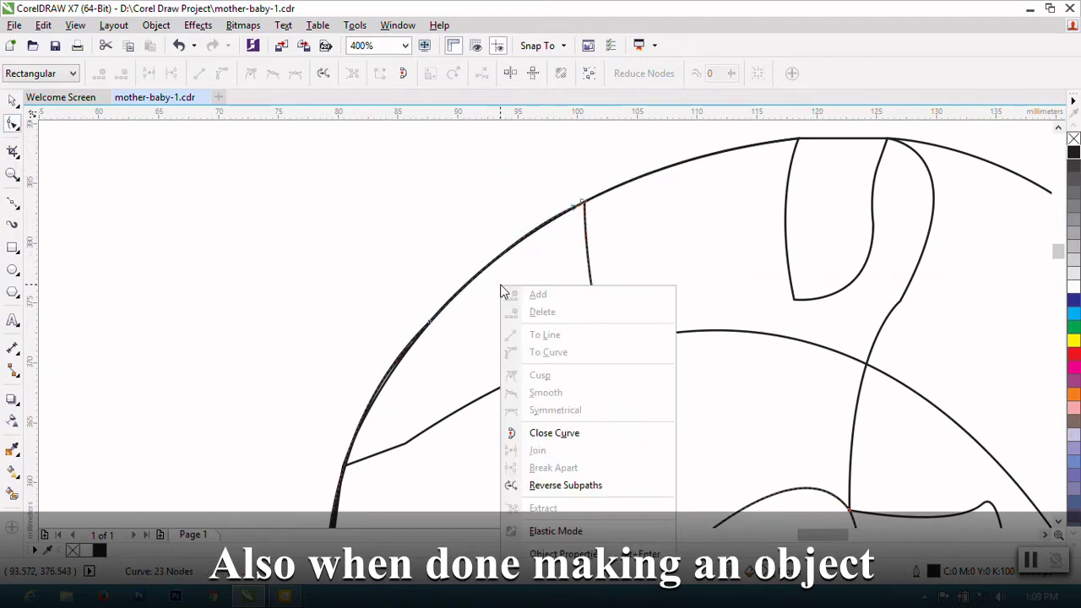
click(553, 438)
scroll(553, 446, down, 3)
click(12, 100)
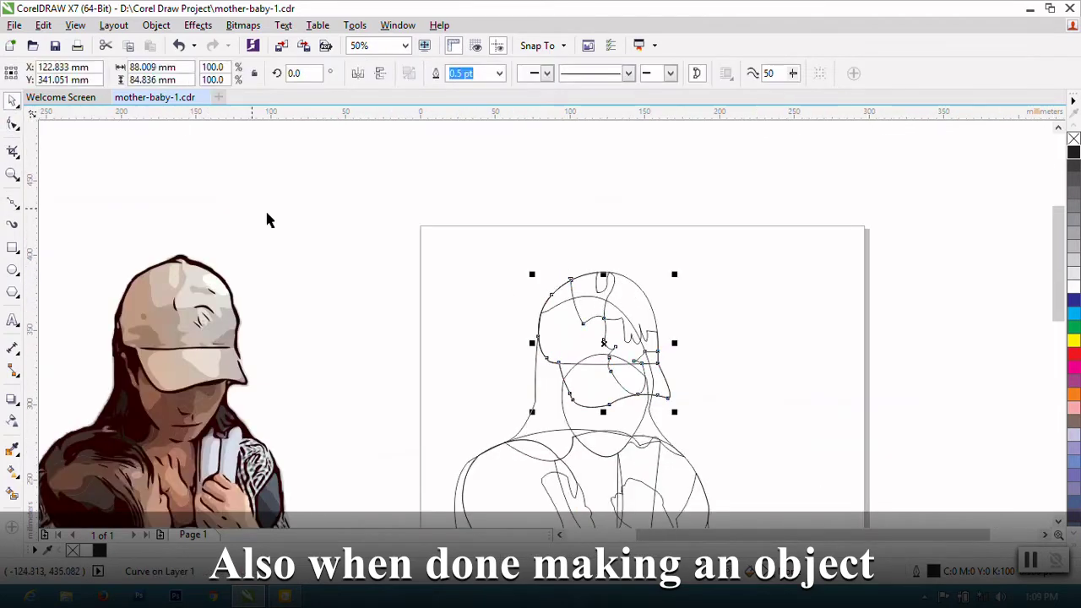
click(314, 245)
click(13, 203)
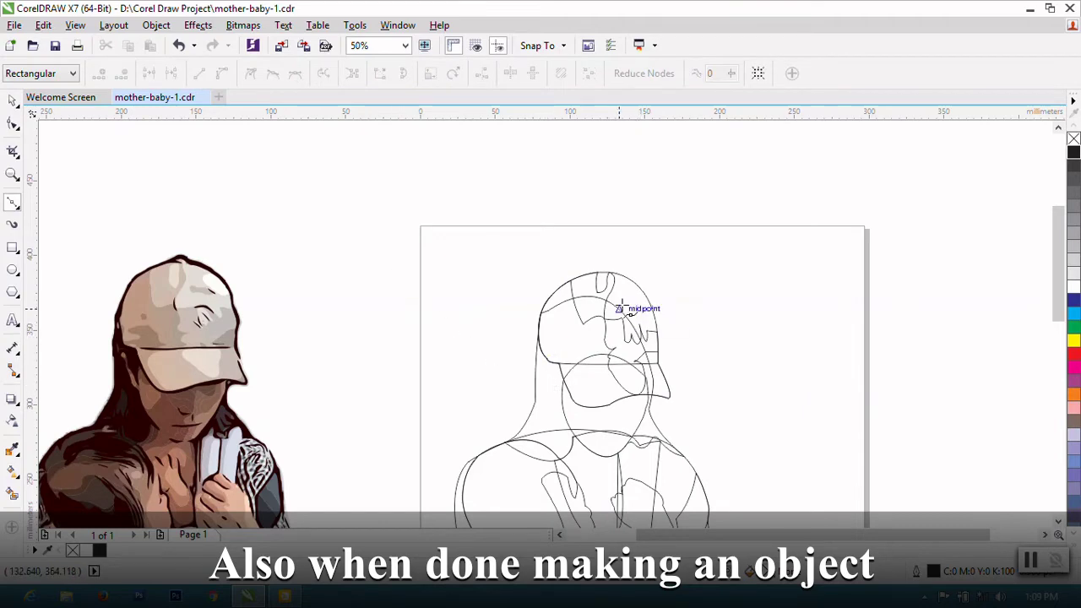
Step: Draw a small flat oval on the cap and close it with Close Curve
scroll(623, 309, up, 1)
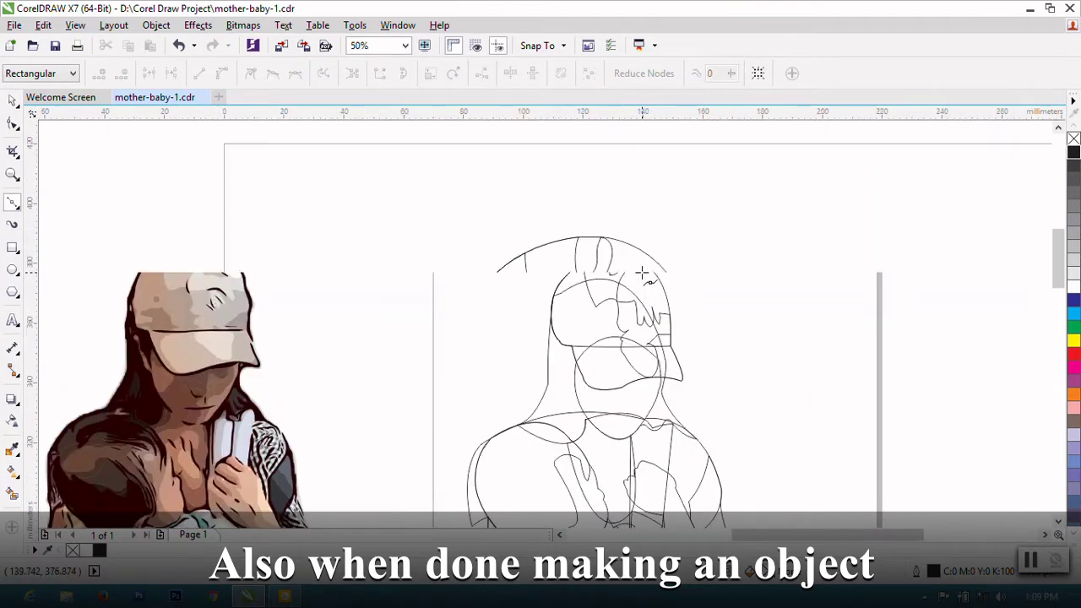
scroll(622, 290, up, 1)
click(602, 290)
drag(655, 296, 662, 307)
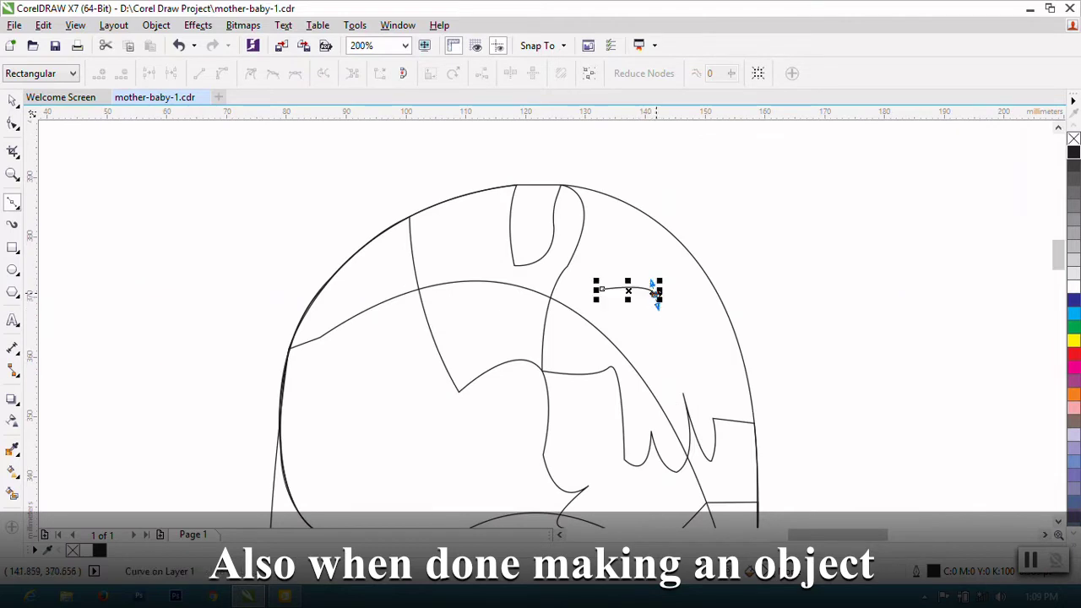
scroll(682, 304, up, 1)
click(686, 300)
mouse_move(589, 312)
mouse_down()
mouse_move(561, 284)
mouse_move(494, 301)
mouse_up()
scroll(567, 292, up, 1)
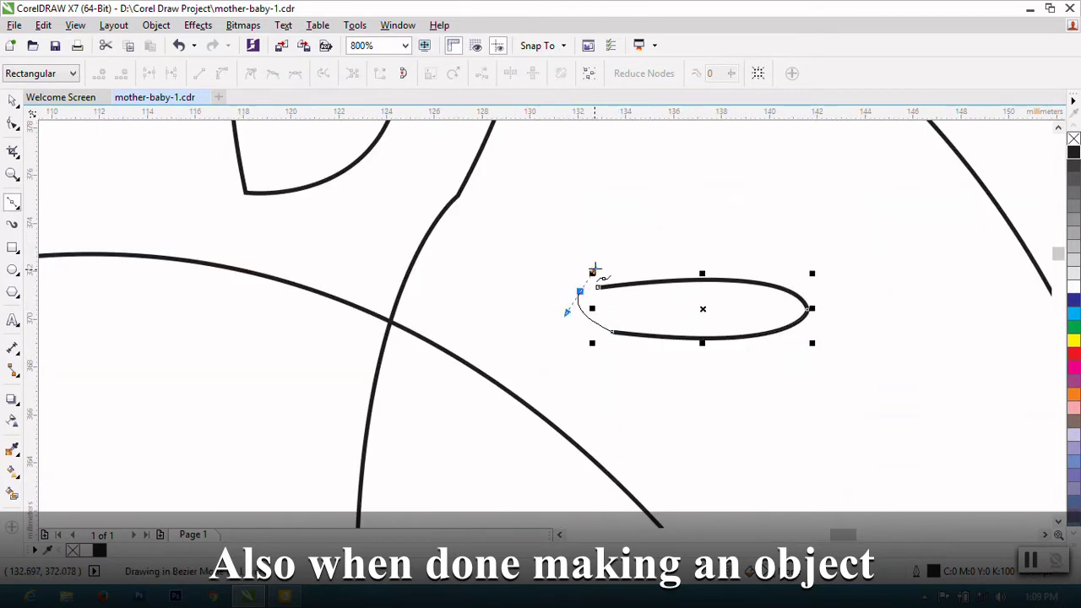
drag(595, 285, 611, 249)
click(13, 124)
right_click(689, 292)
click(718, 451)
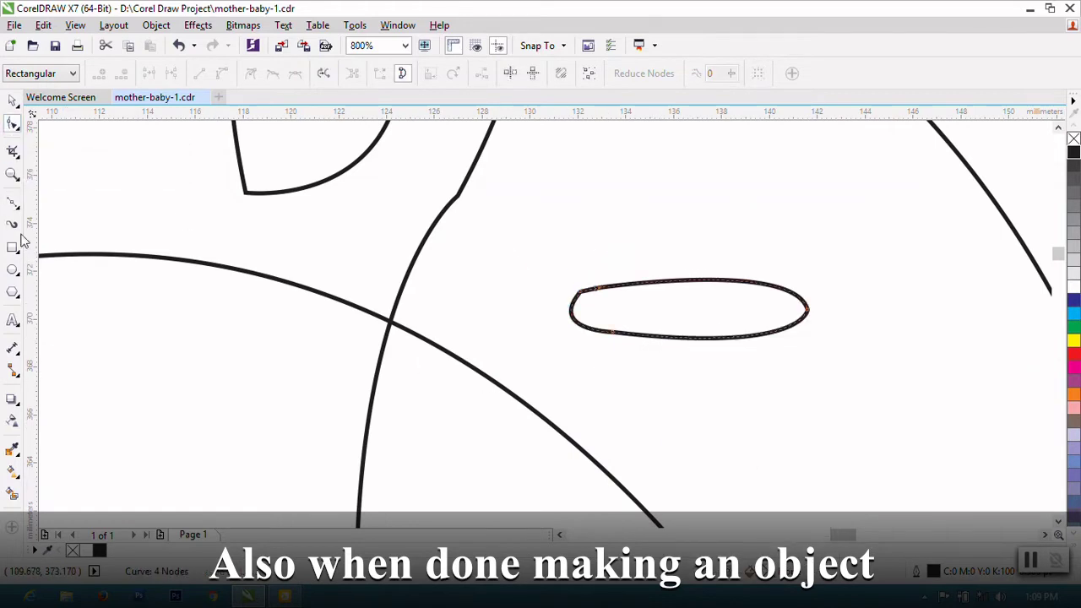
Step: Draw a curved panel along the cap's top edge and close it into a loop
click(13, 202)
scroll(500, 362, down, 3)
scroll(549, 372, up, 1)
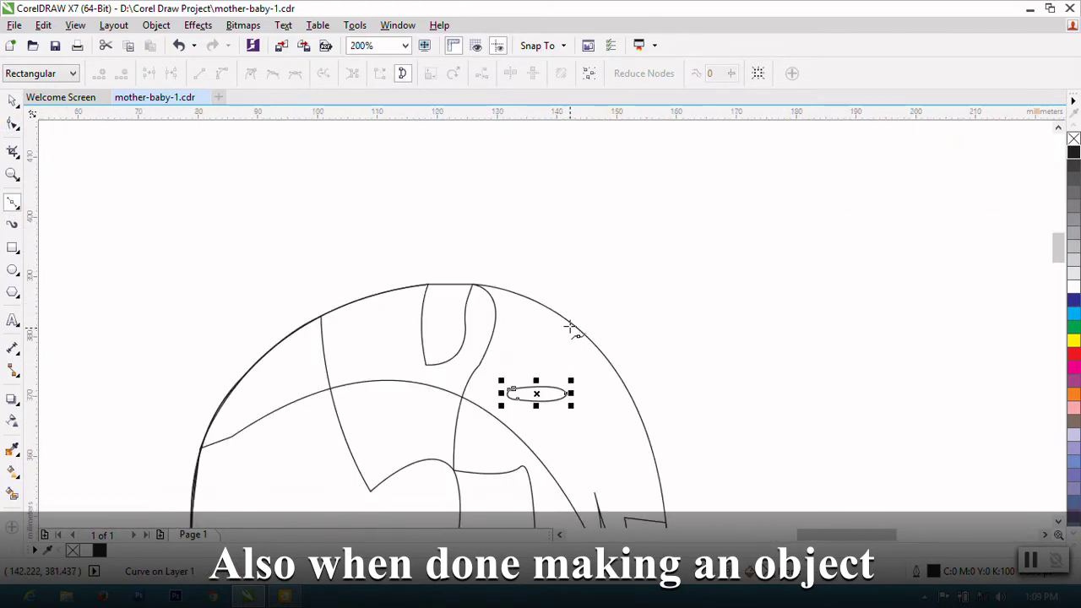
click(571, 321)
mouse_move(548, 349)
mouse_down()
mouse_move(554, 369)
mouse_move(597, 382)
mouse_move(619, 338)
mouse_up()
scroll(621, 378, up, 2)
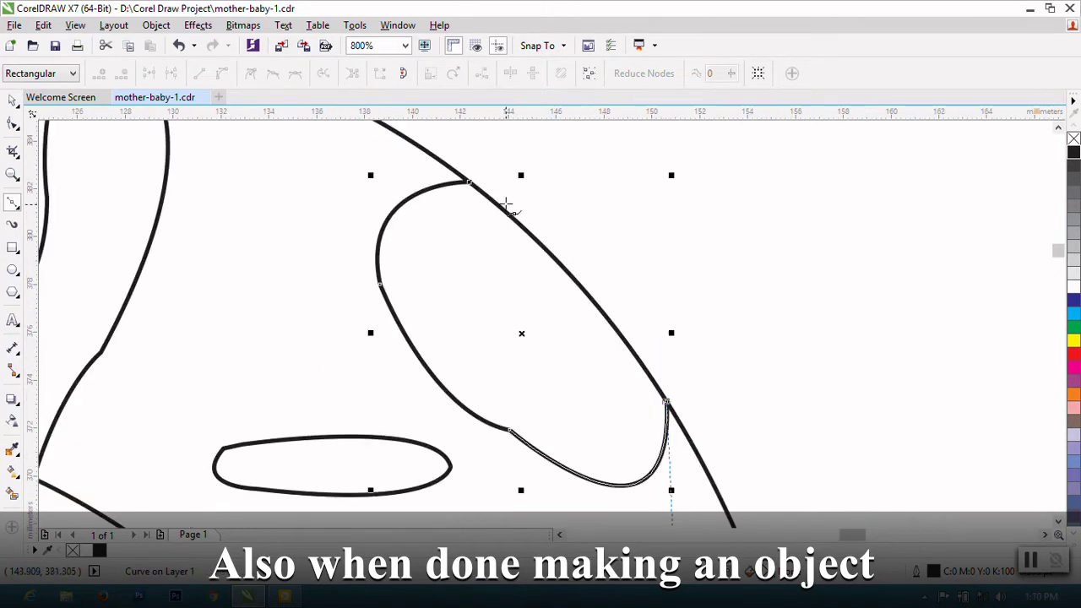
mouse_move(470, 239)
mouse_down()
mouse_move(378, 186)
mouse_move(369, 163)
mouse_up()
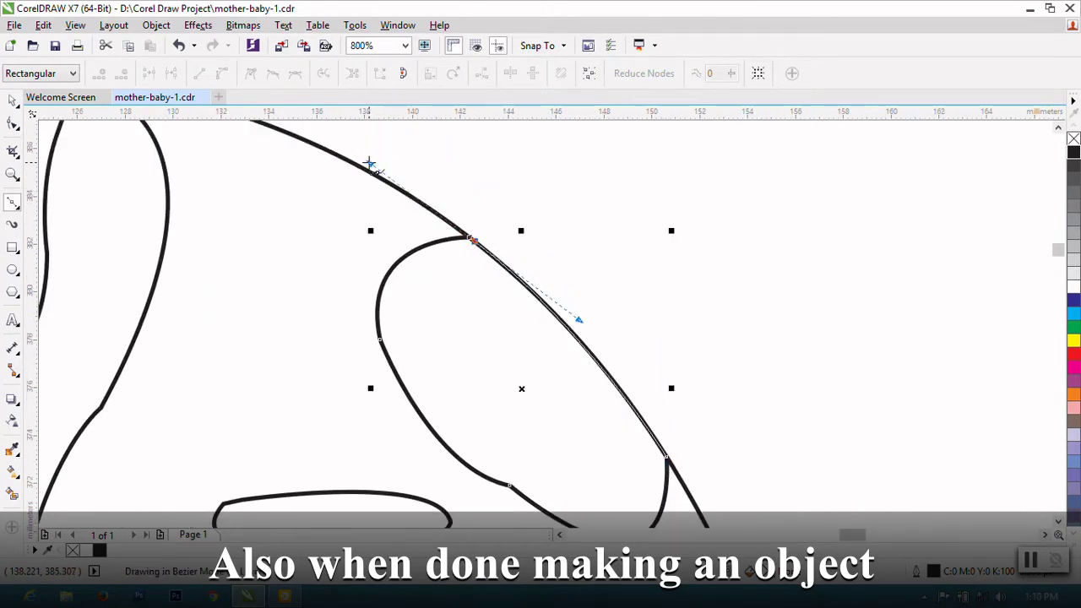
click(13, 123)
right_click(457, 311)
click(541, 188)
scroll(694, 230, down, 5)
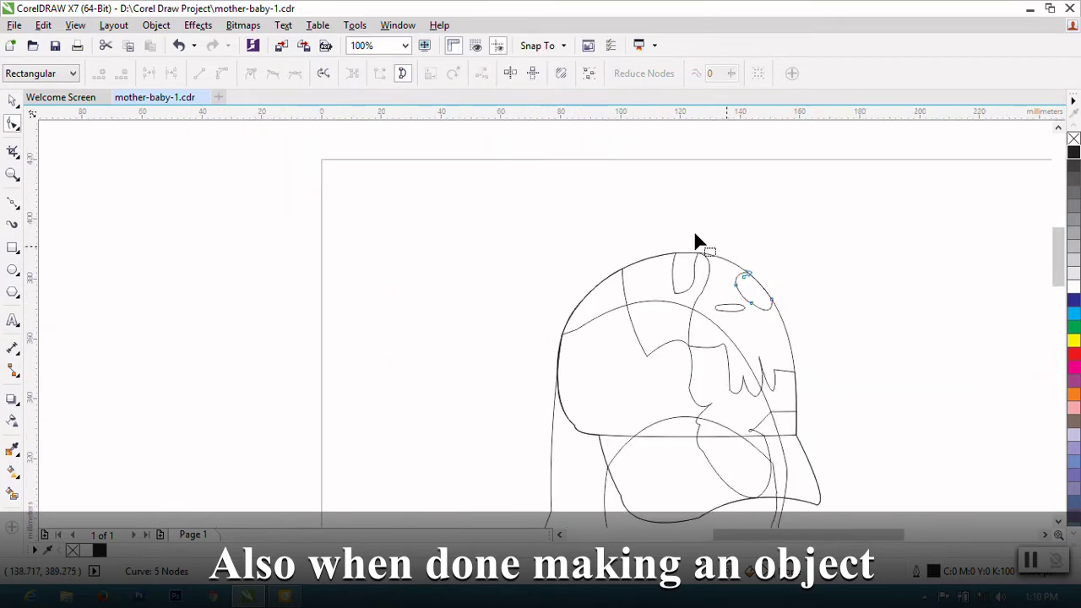
scroll(694, 230, down, 1)
click(12, 202)
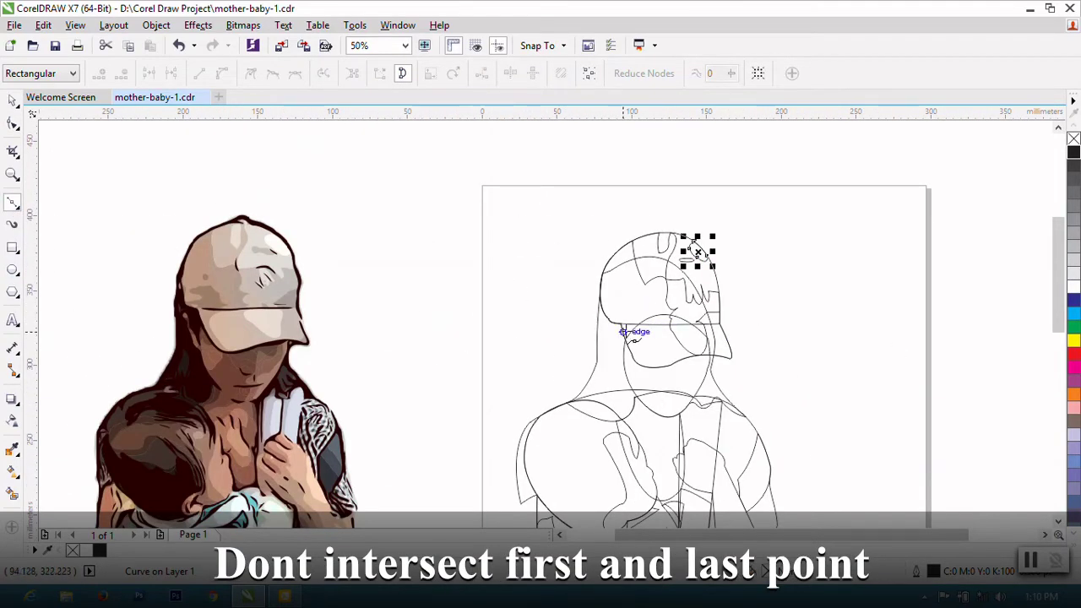
Step: Start a Bezier outline with a curved node at the ear
scroll(585, 310, up, 1)
scroll(584, 312, down, 1)
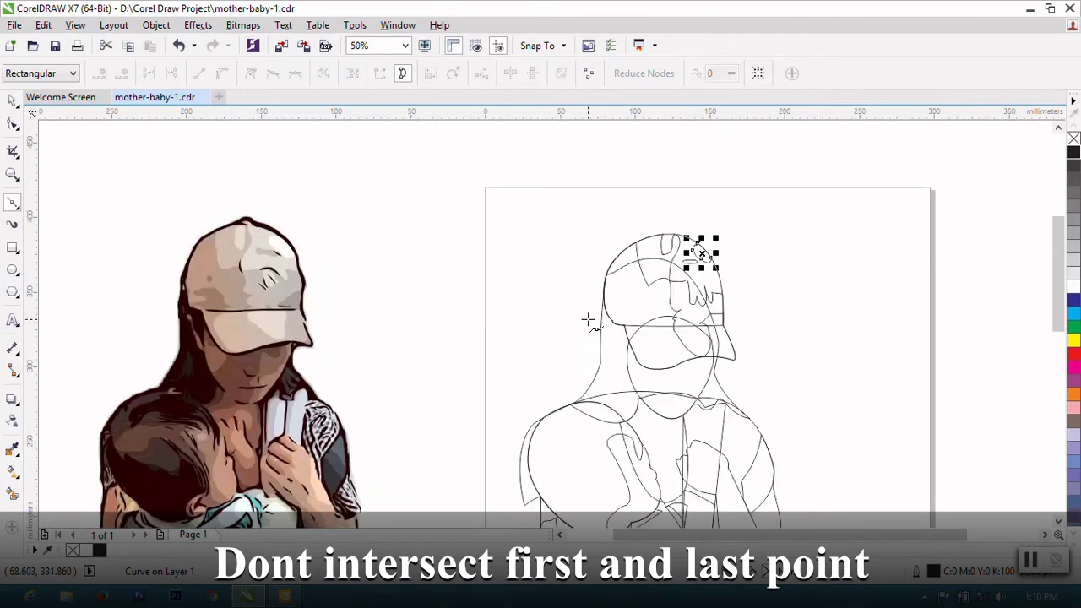
scroll(341, 339, up, 1)
scroll(252, 398, down, 2)
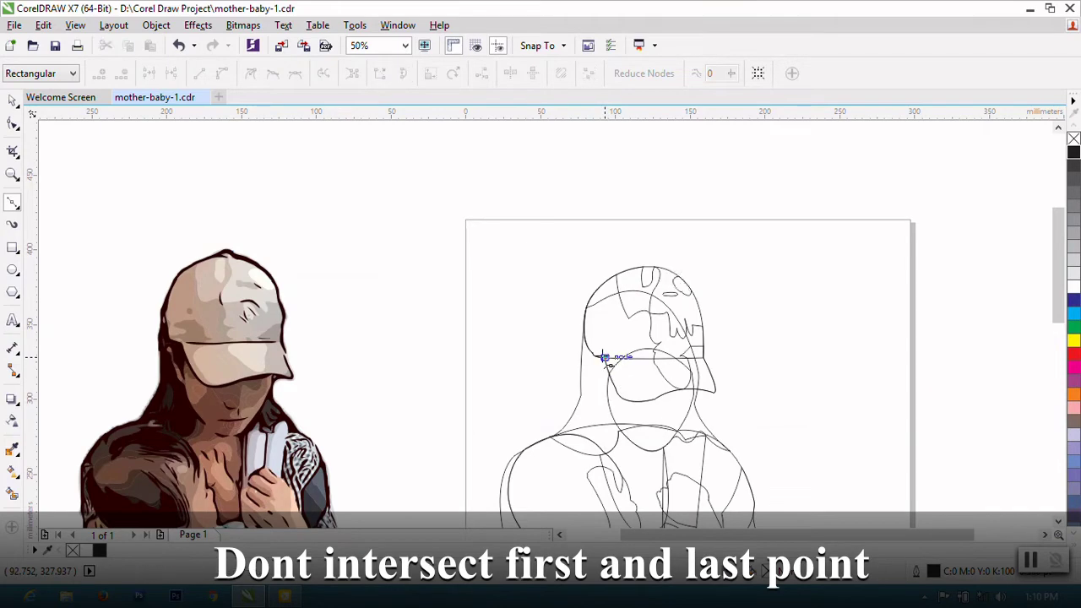
scroll(605, 356, up, 2)
scroll(616, 359, up, 1)
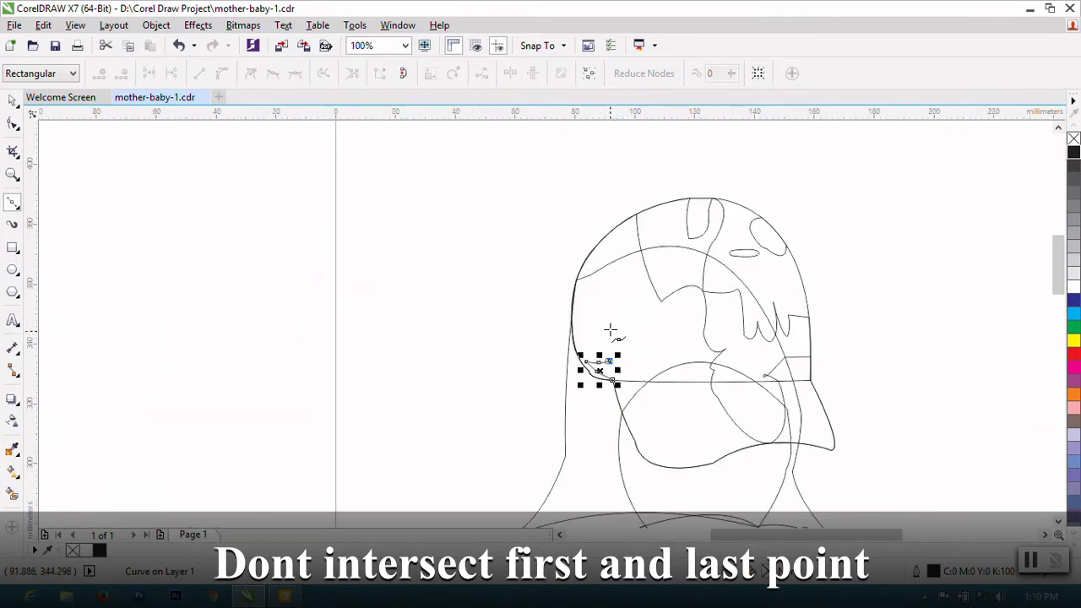
mouse_move(602, 340)
mouse_down()
mouse_move(608, 349)
mouse_move(594, 326)
mouse_up()
scroll(597, 332, down, 1)
scroll(628, 350, up, 1)
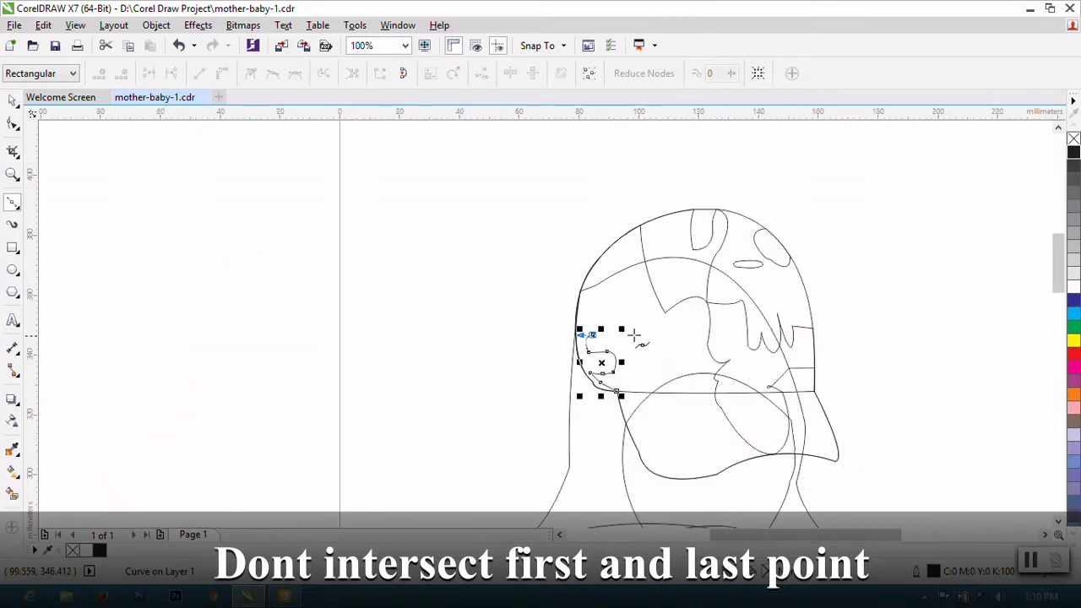
scroll(642, 353, down, 1)
scroll(652, 369, up, 1)
Step: Continue the outline with nodes and curved segments down along the jaw
click(653, 369)
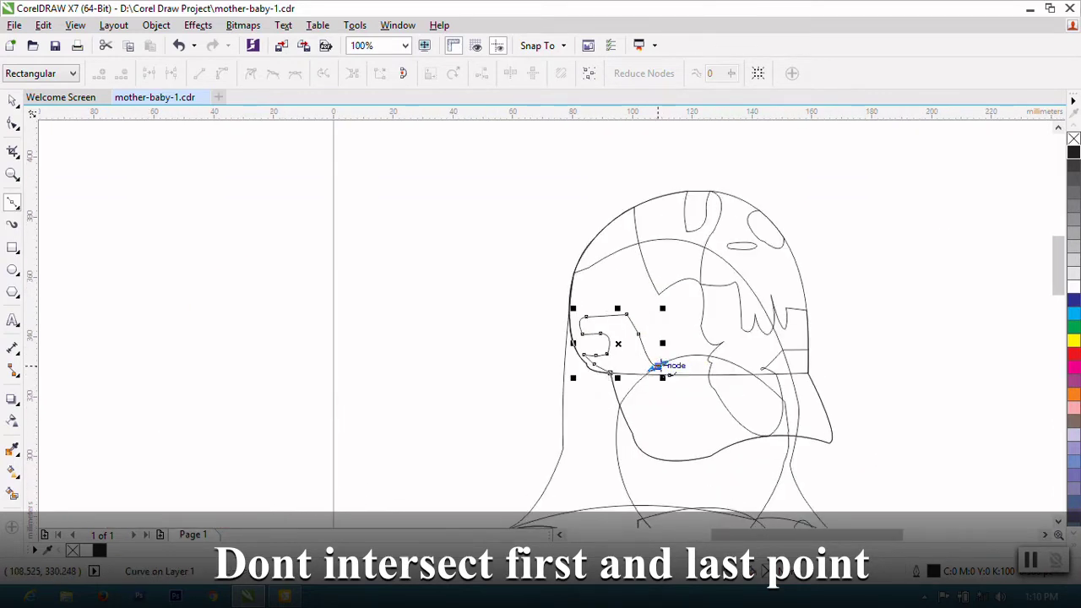
scroll(651, 385, down, 1)
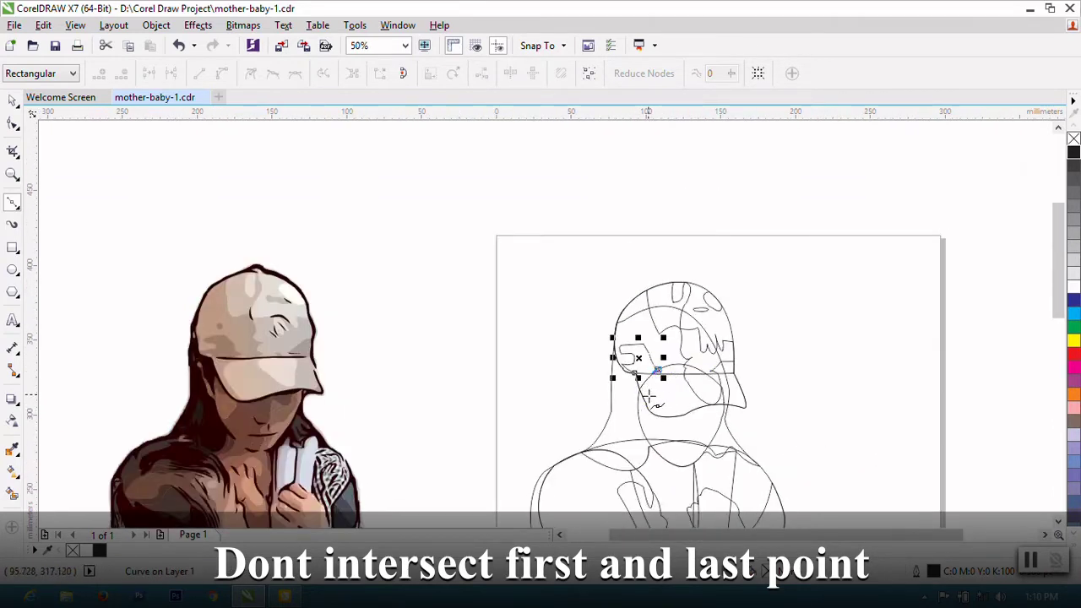
scroll(651, 397, up, 1)
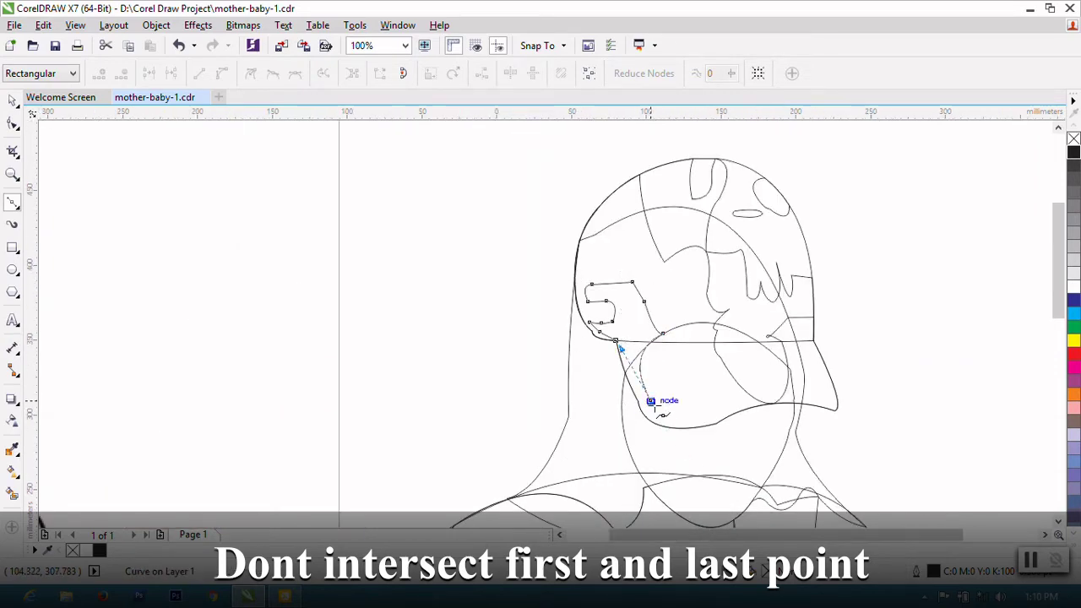
scroll(653, 405, up, 1)
click(676, 433)
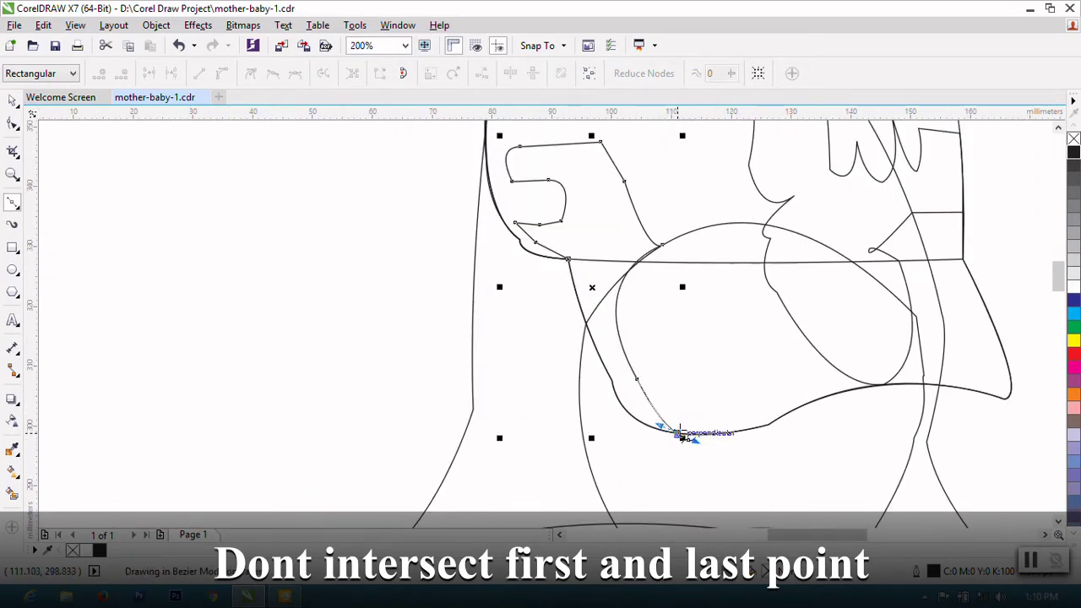
scroll(676, 433, up, 1)
drag(562, 336, 536, 222)
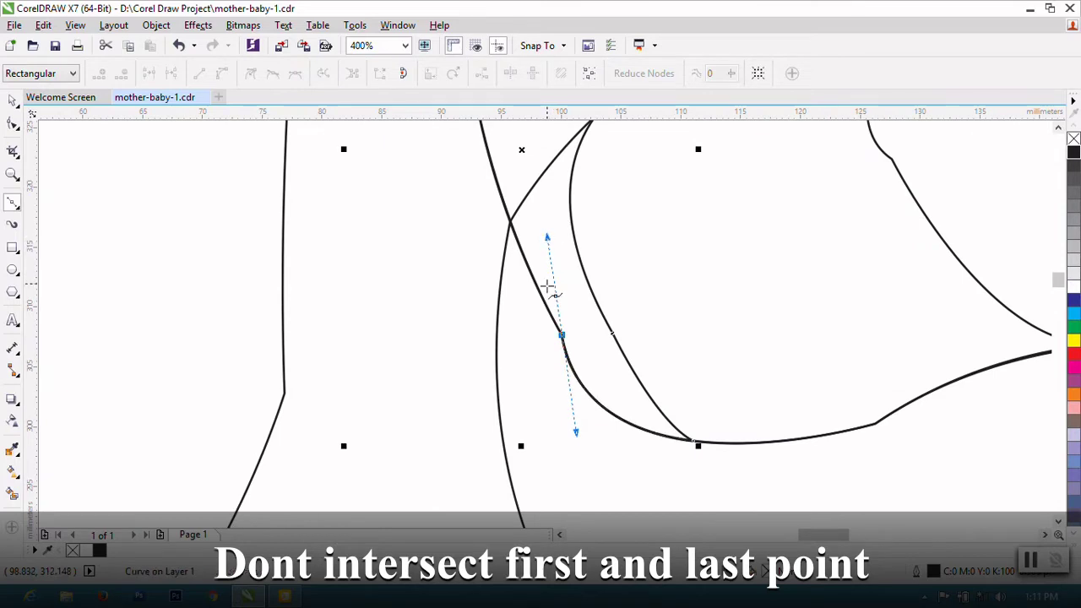
scroll(565, 342, down, 2)
scroll(541, 308, up, 1)
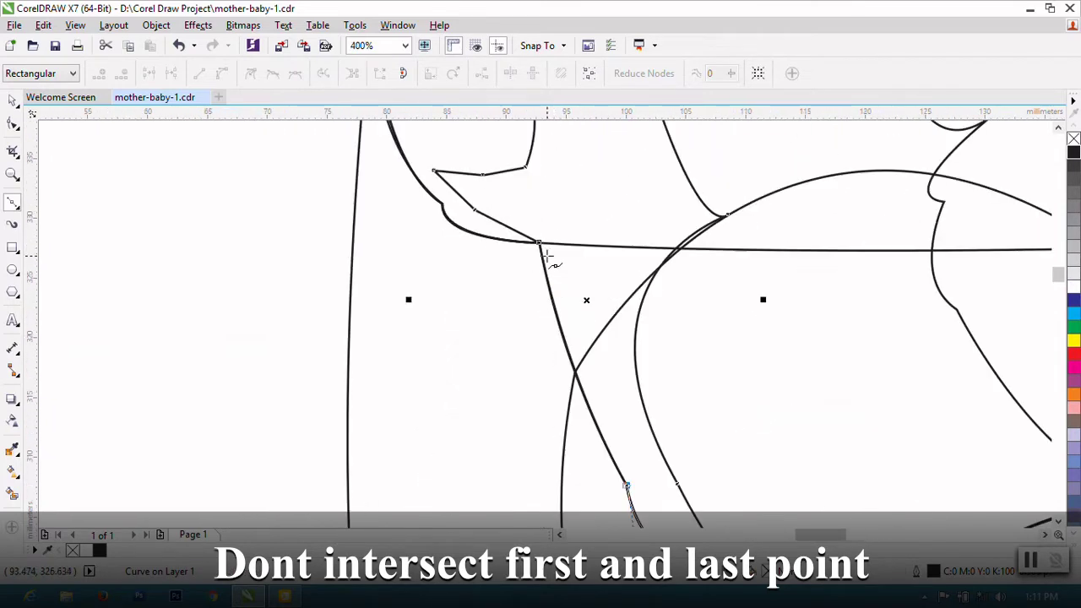
drag(539, 247, 518, 139)
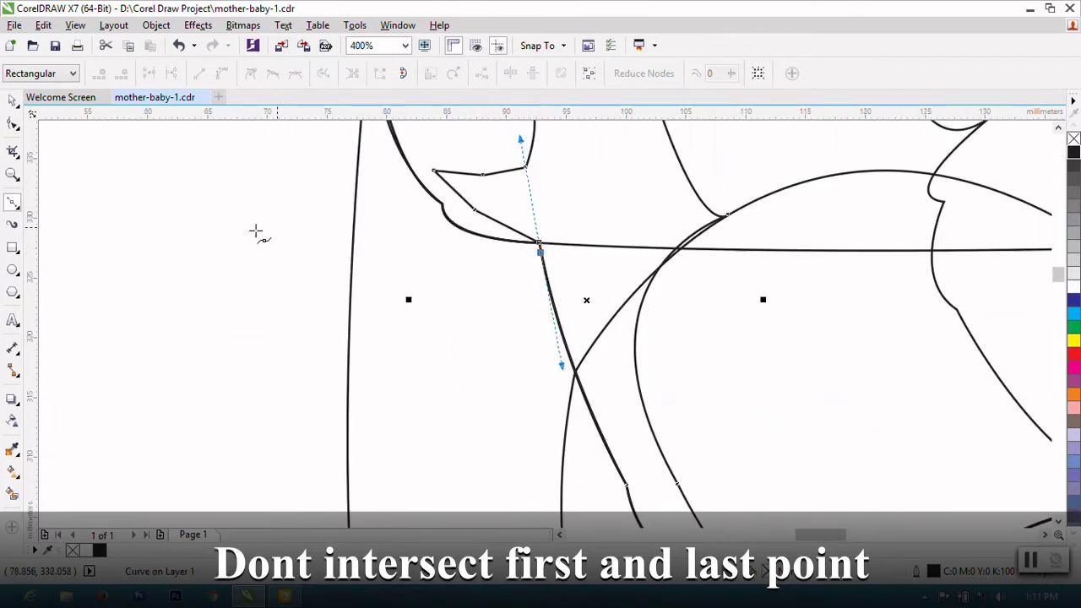
Step: Close the traced outline into a shape with the Shape tool's Close Curve
click(13, 124)
right_click(562, 179)
click(660, 336)
Step: Draw two small ellipse circles on the cap's left and brim's right, then save
key(F4)
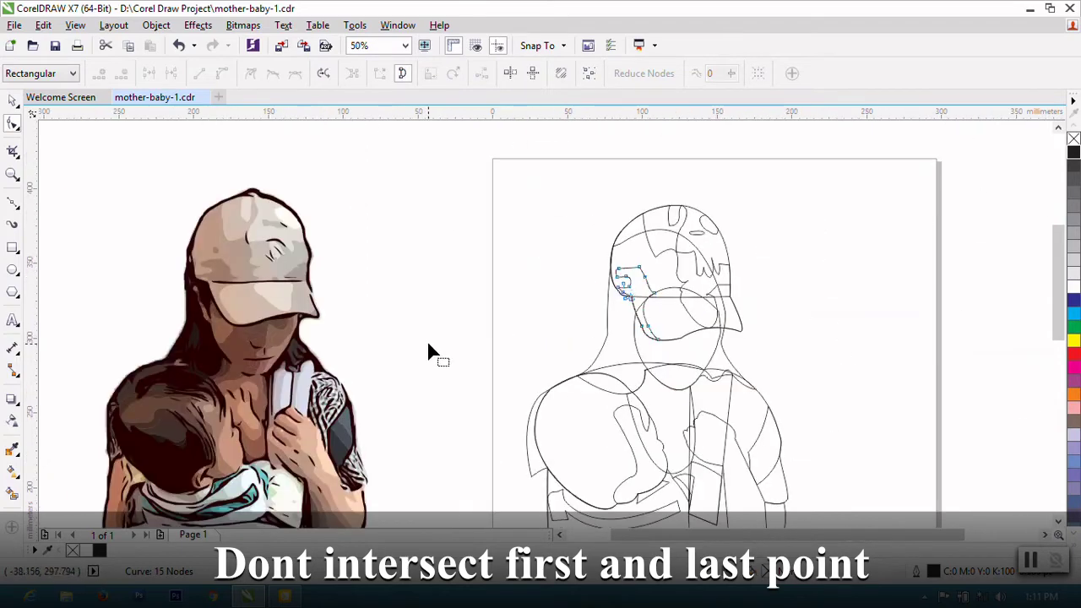
click(12, 271)
scroll(673, 244, up, 1)
drag(580, 246, 602, 267)
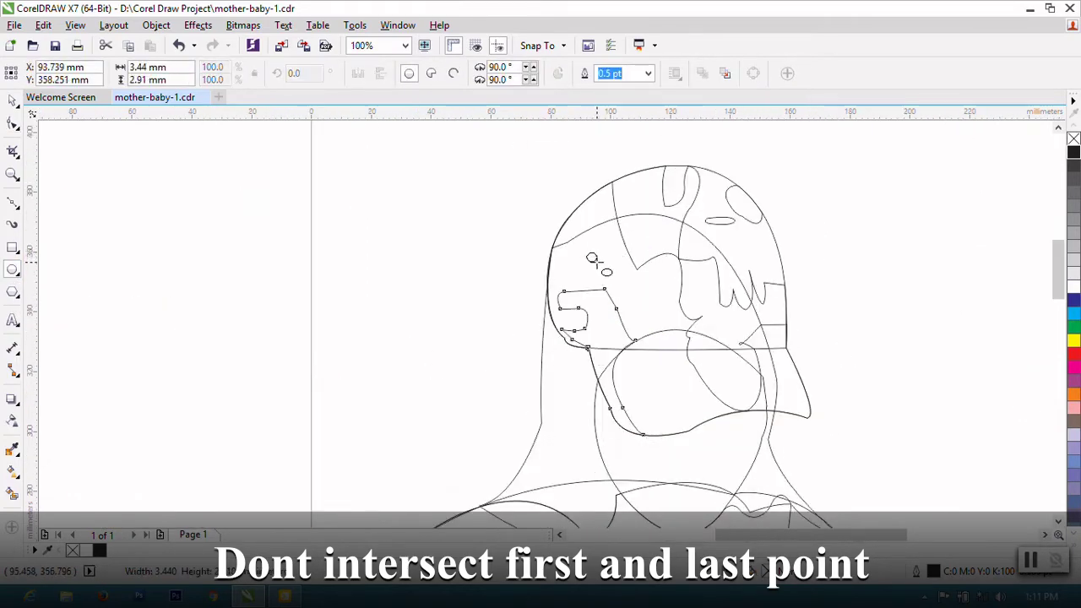
drag(716, 324, 734, 340)
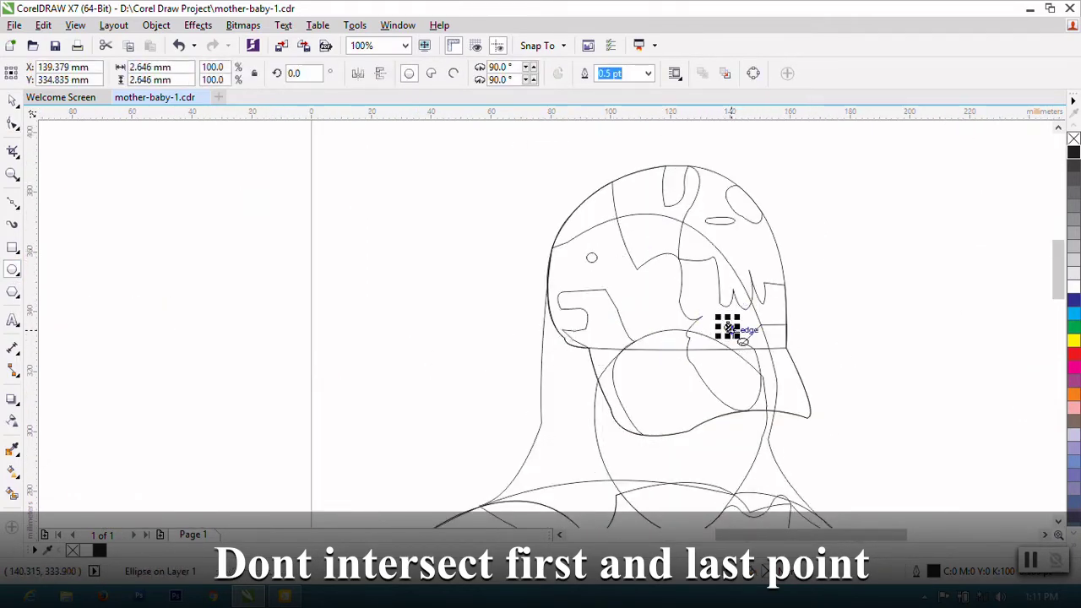
scroll(724, 331, down, 1)
key(Escape)
key(ctrl+s)
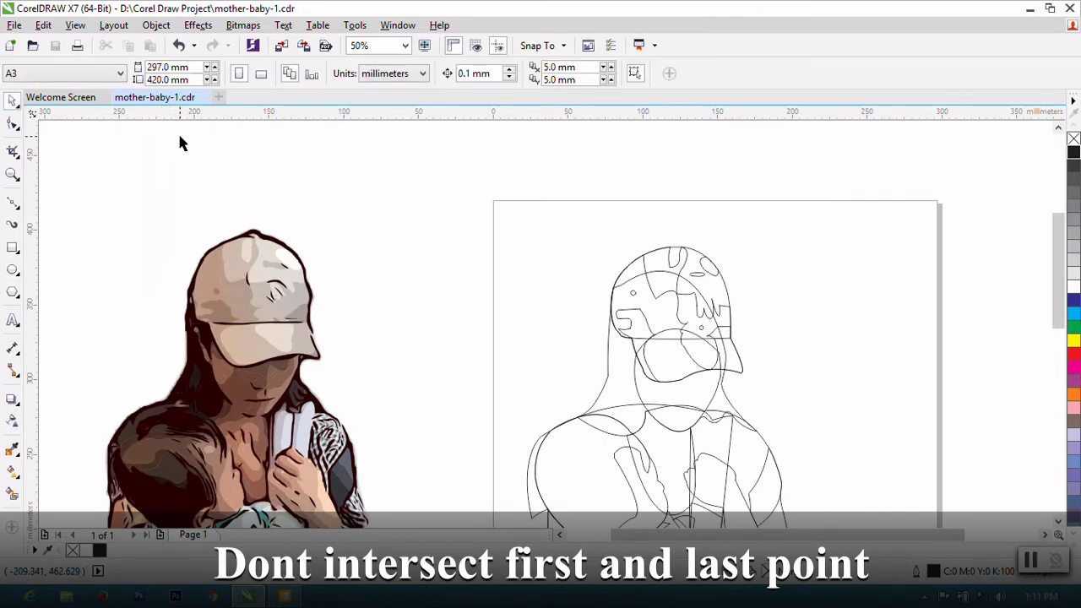
Step: Start a Bezier curve under the cap's brim with a curved node along the chin
click(12, 202)
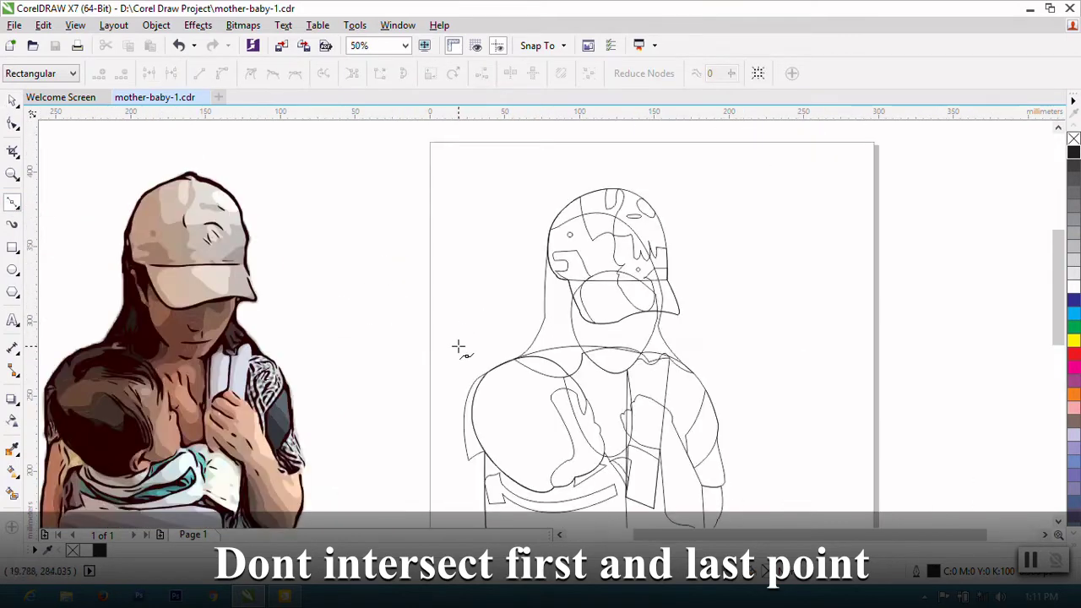
drag(598, 323, 579, 348)
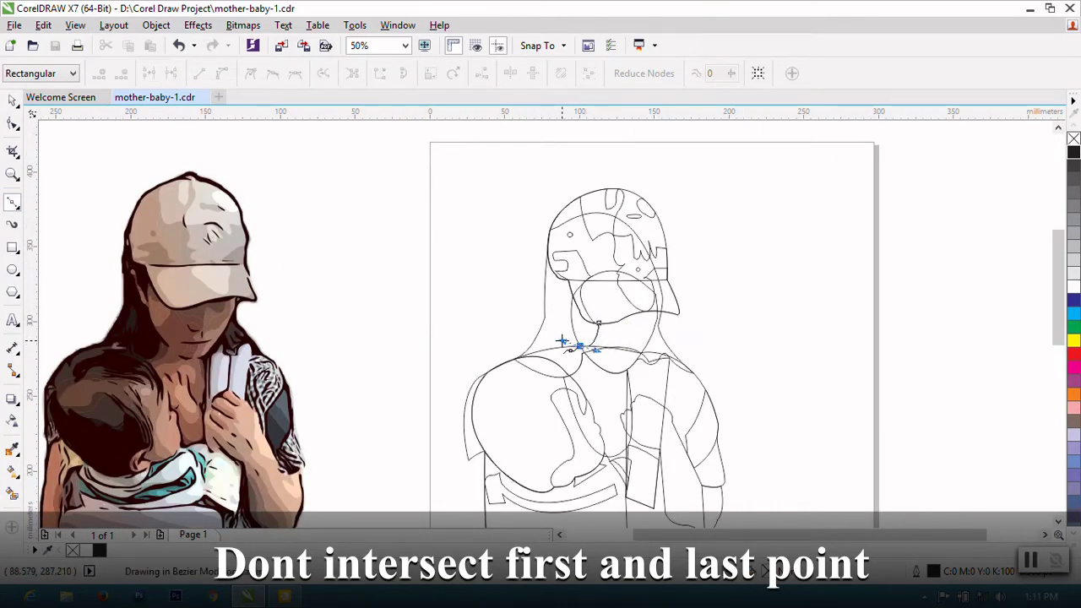
scroll(583, 362, up, 2)
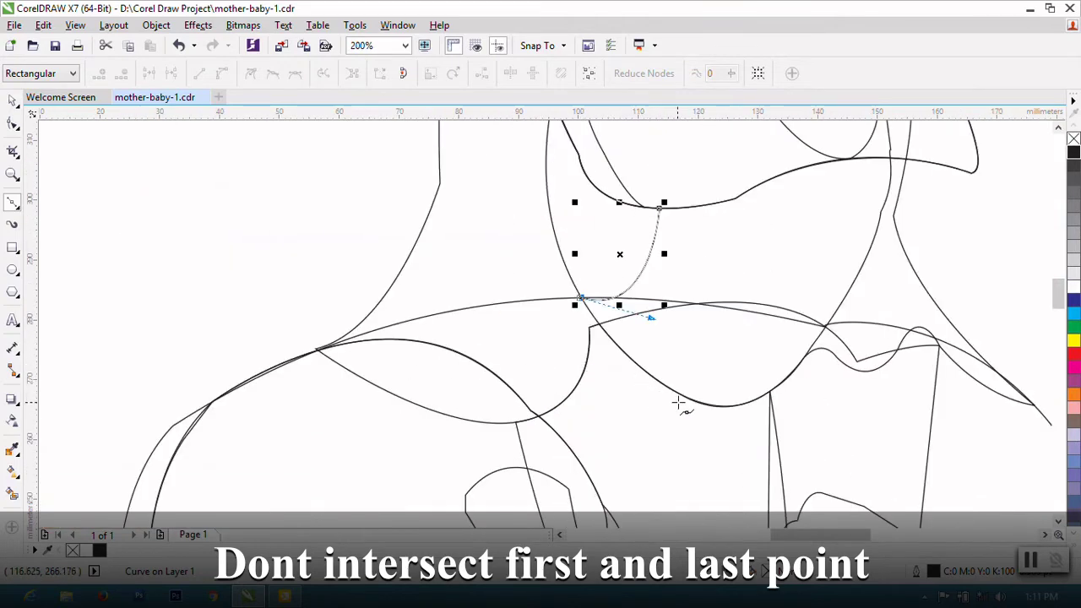
drag(690, 399, 760, 429)
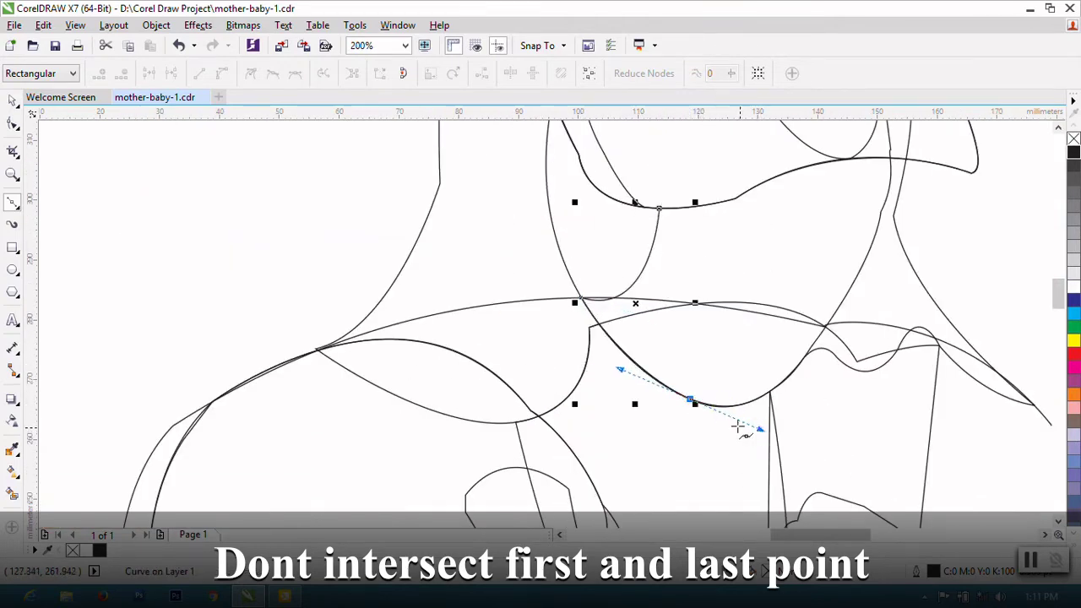
scroll(694, 406, down, 2)
scroll(695, 409, up, 1)
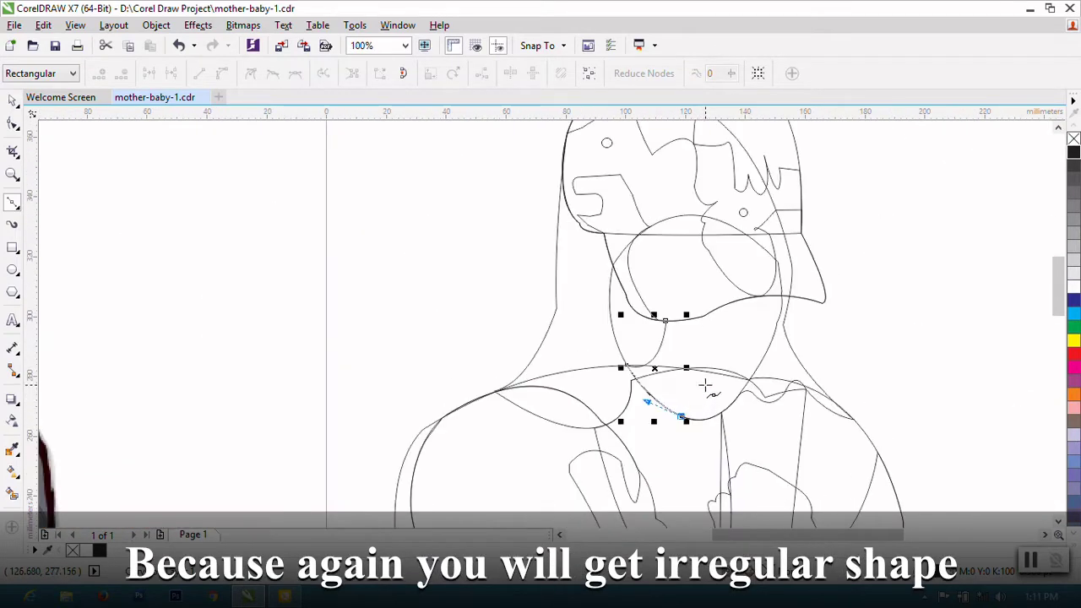
scroll(702, 385, down, 1)
scroll(710, 390, up, 1)
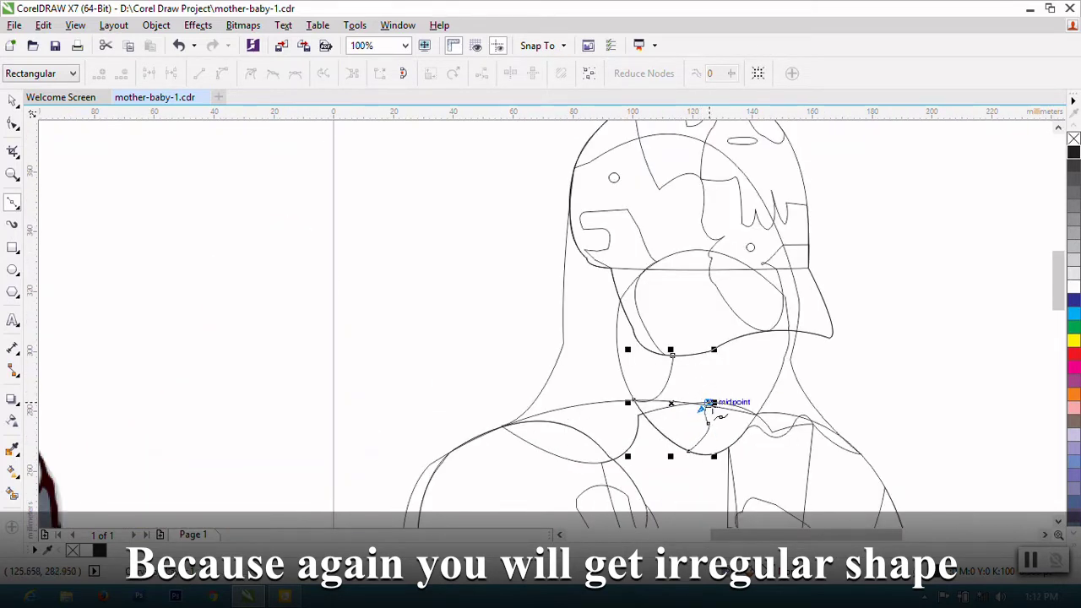
scroll(708, 406, down, 1)
scroll(712, 419, up, 1)
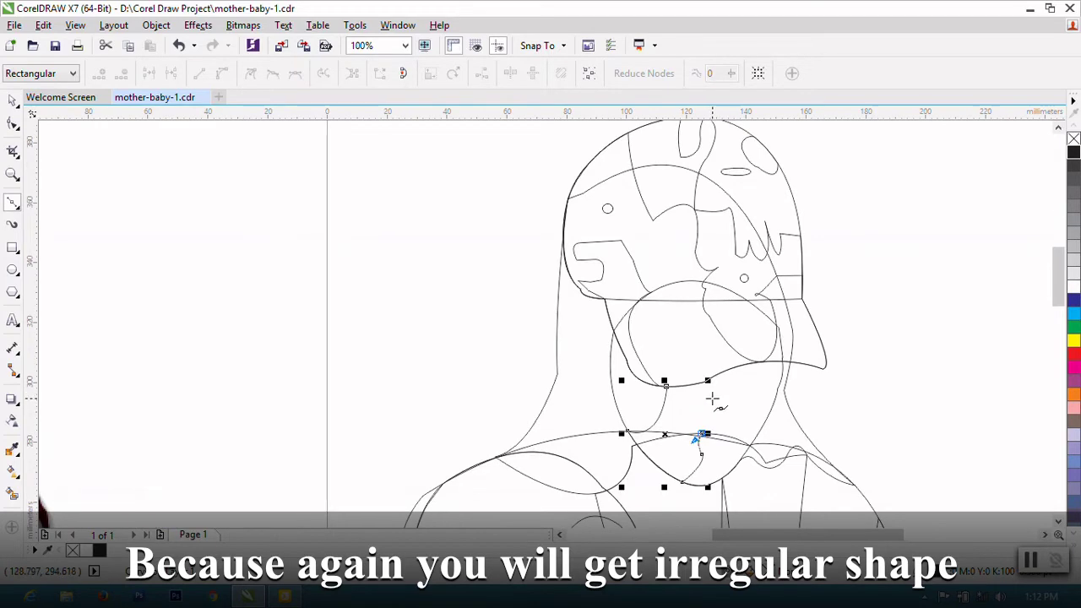
scroll(716, 405, down, 1)
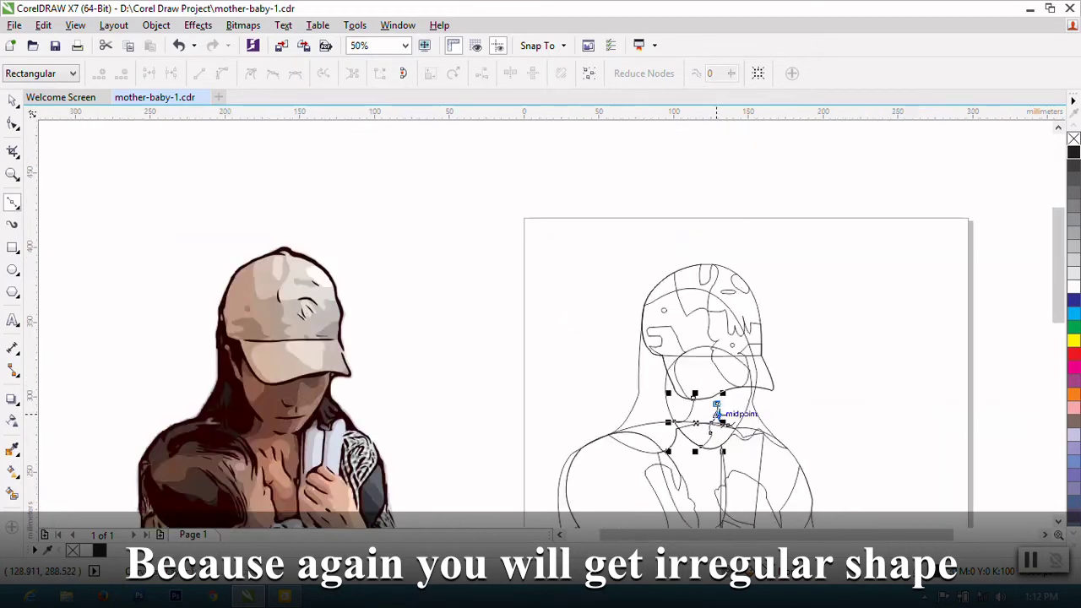
scroll(717, 407, up, 1)
Step: Reshape the chin curve near the jaw, bending it downward and adding a node
click(743, 396)
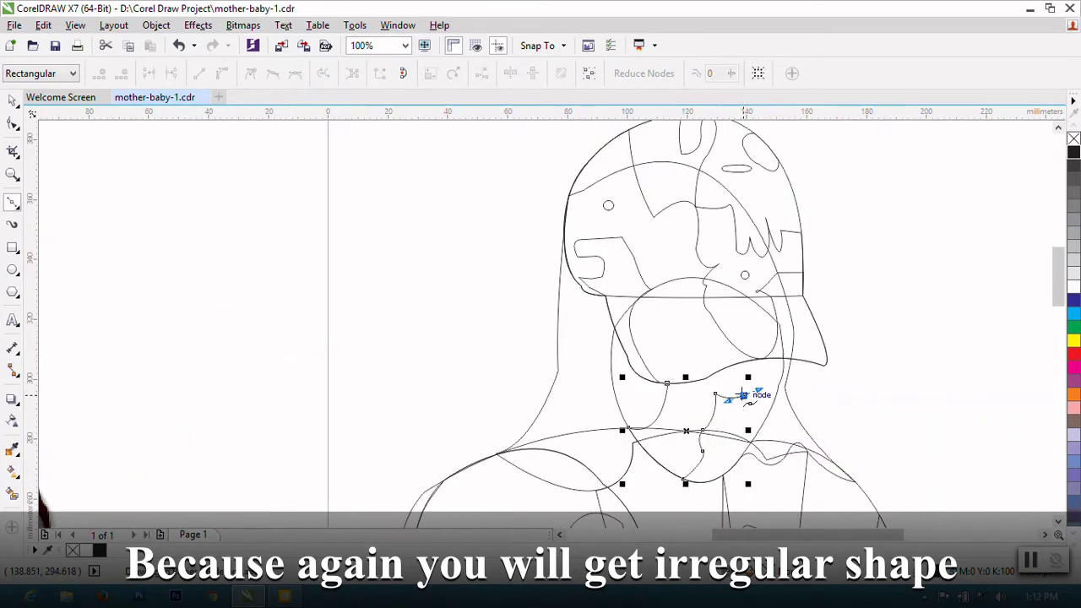
scroll(743, 395, down, 2)
scroll(744, 396, up, 1)
scroll(760, 372, up, 2)
drag(792, 361, 775, 302)
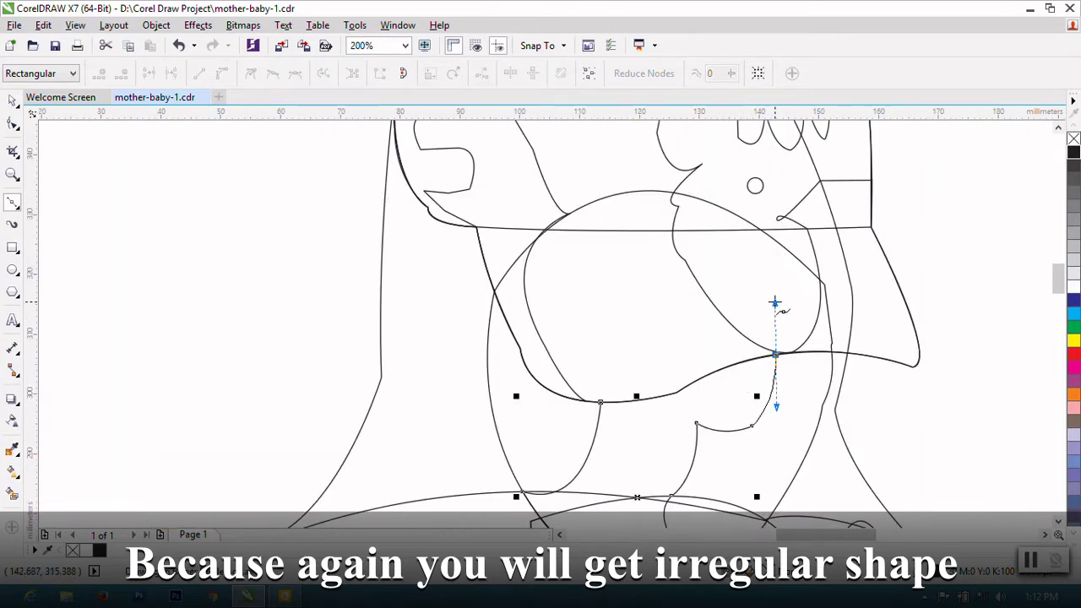
scroll(773, 355, down, 1)
scroll(743, 364, down, 1)
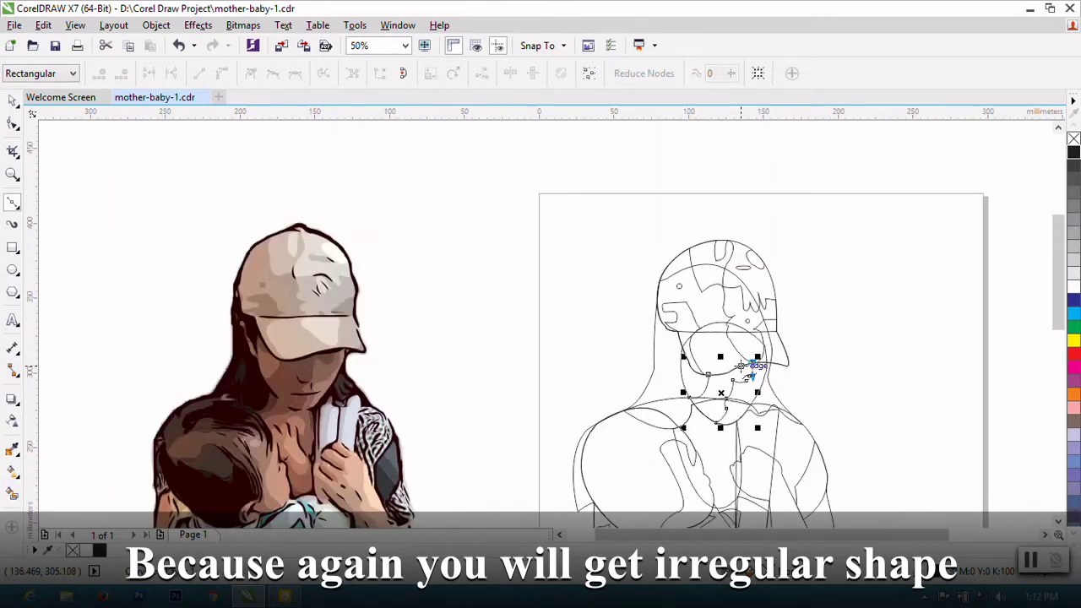
scroll(744, 365, up, 1)
scroll(647, 423, up, 2)
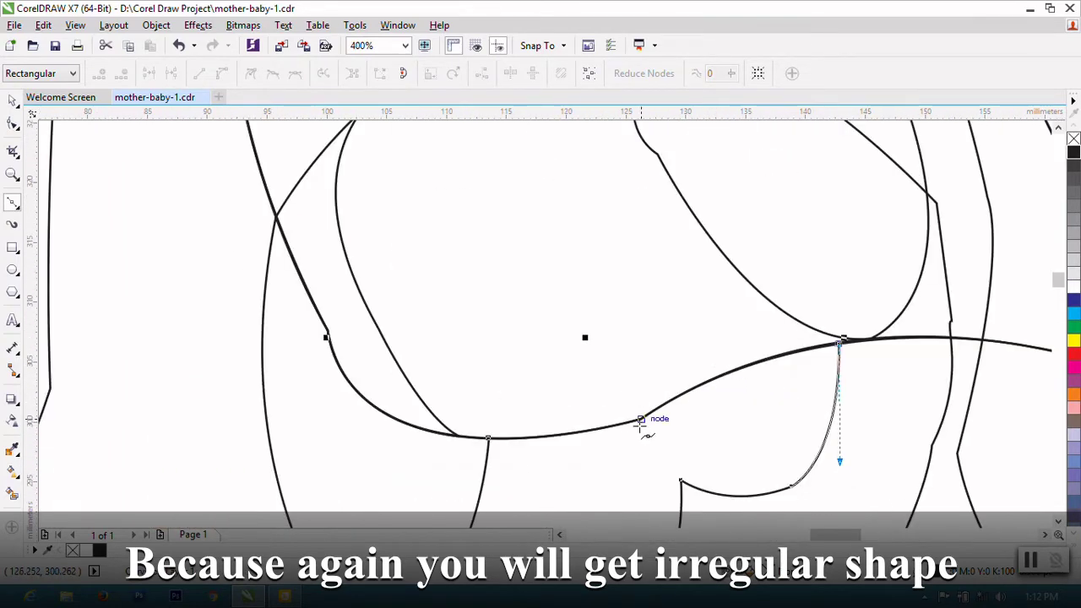
drag(646, 417, 549, 481)
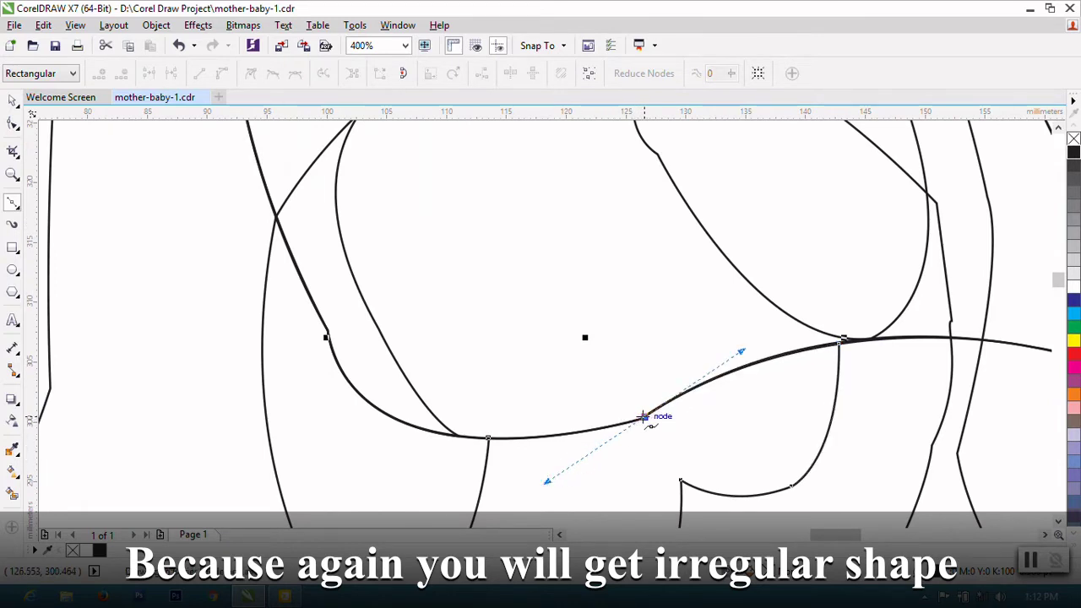
scroll(512, 425, up, 1)
double_click(633, 441)
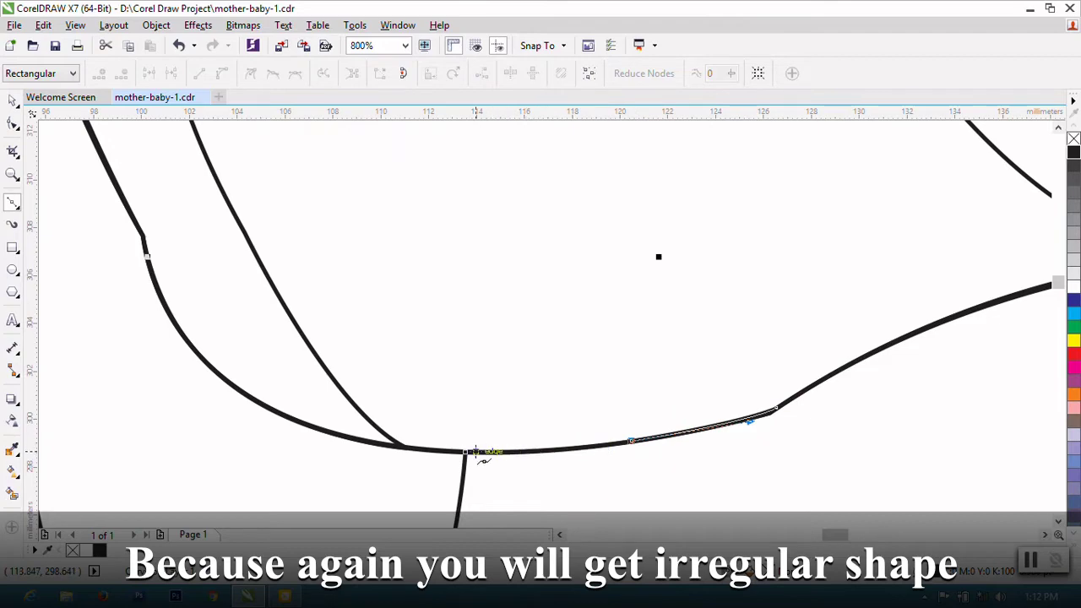
Step: Reverse the chin curve's direction using the Shape tool's node menu
click(13, 123)
right_click(528, 450)
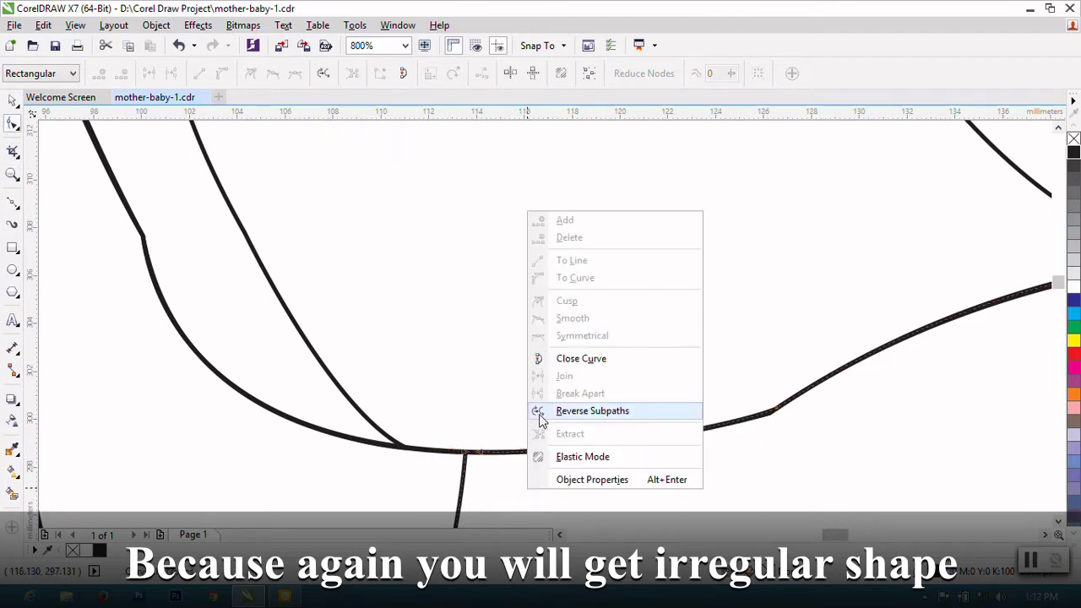
click(542, 414)
Step: Extend the curve from the neck line with curved nodes down the neck and chin bottom
click(12, 204)
scroll(654, 391, down, 1)
scroll(755, 458, down, 1)
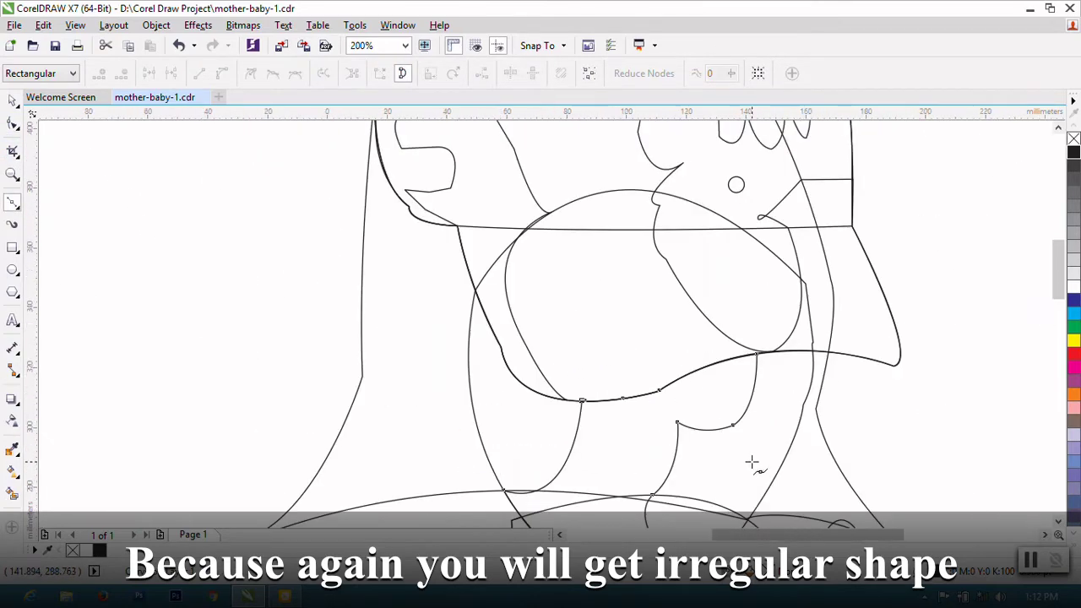
scroll(755, 442, down, 1)
scroll(752, 444, down, 1)
scroll(743, 446, up, 1)
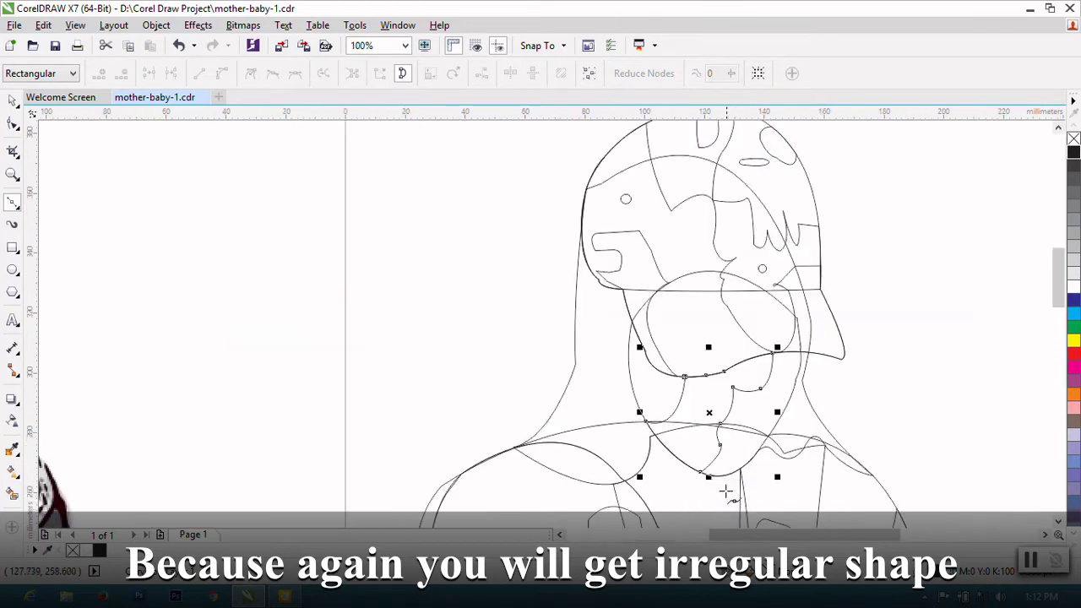
scroll(724, 476, down, 1)
scroll(735, 447, up, 2)
click(752, 406)
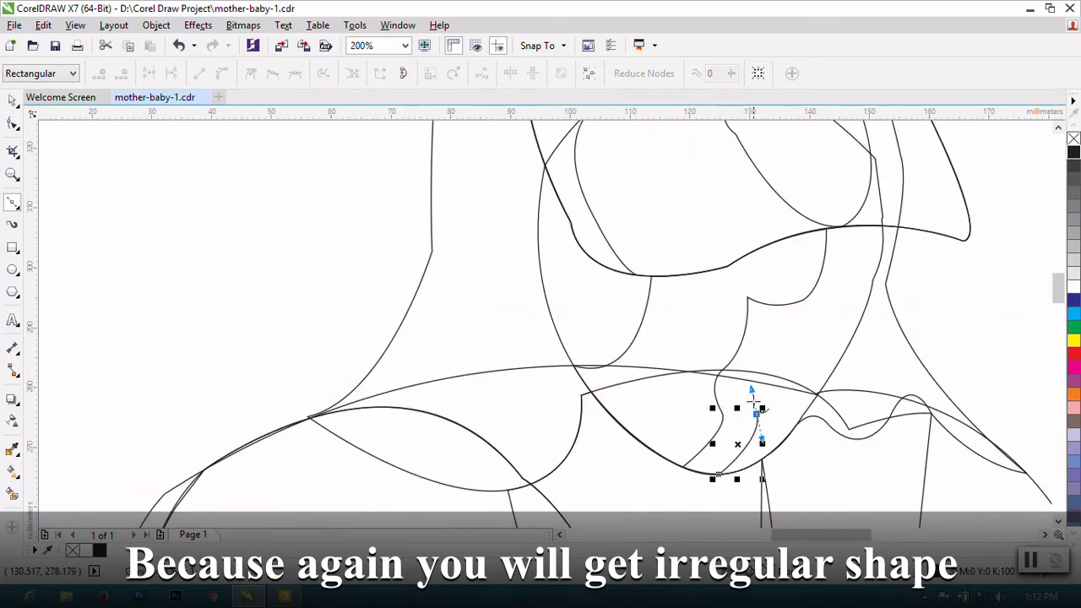
scroll(743, 422, down, 2)
scroll(748, 431, up, 1)
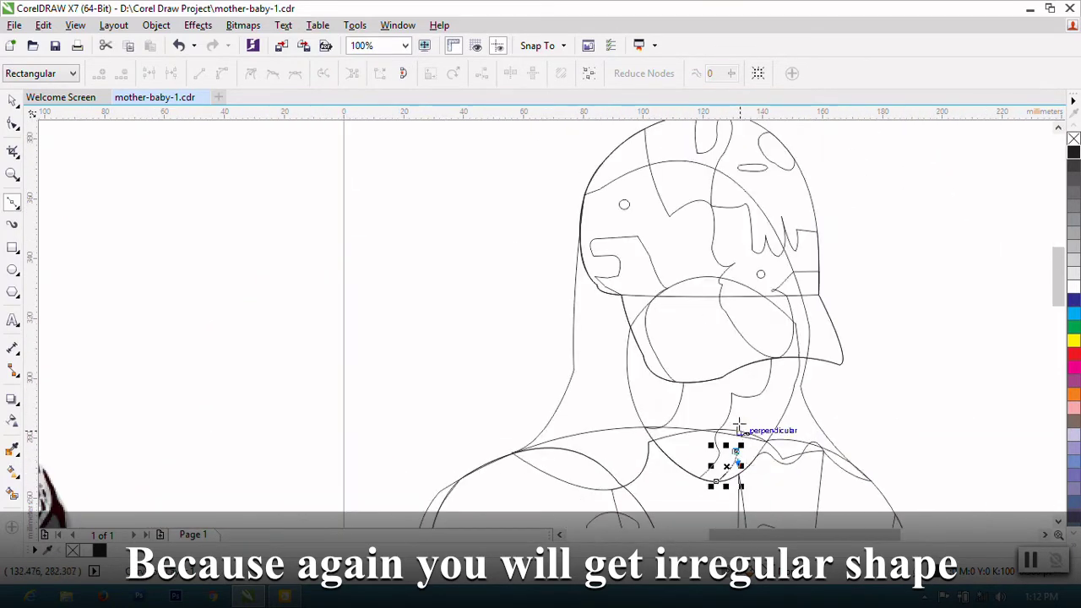
scroll(740, 432, down, 1)
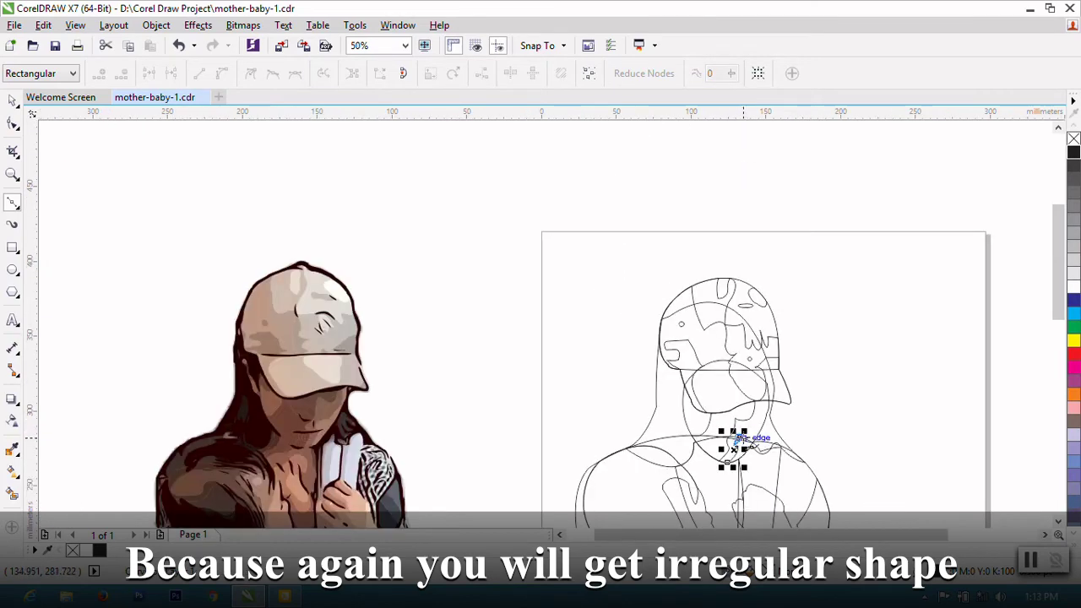
scroll(740, 438, up, 1)
scroll(735, 439, down, 1)
scroll(765, 414, up, 1)
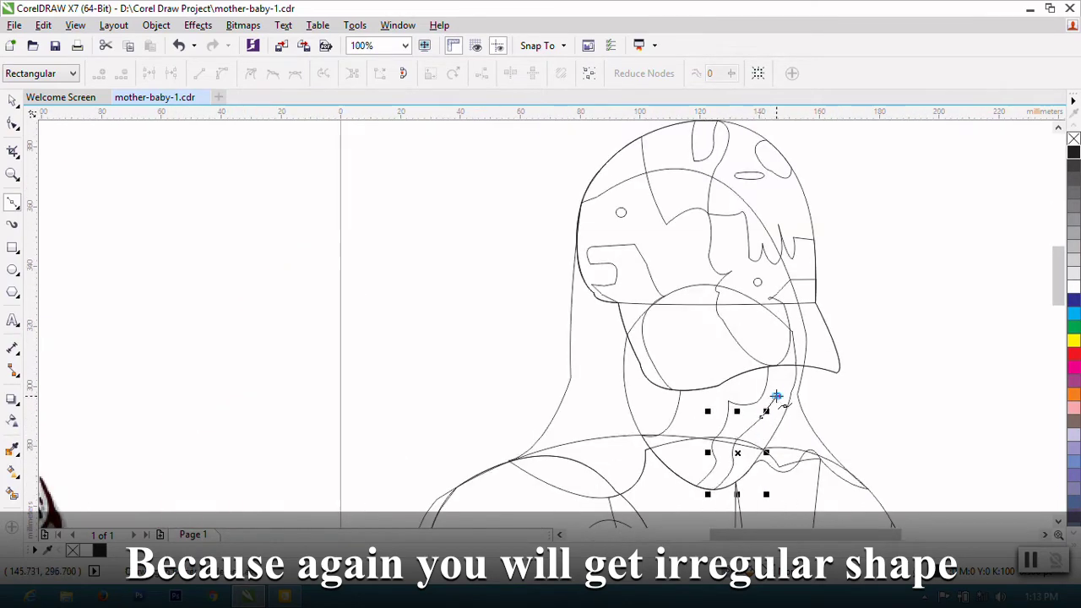
scroll(776, 396, down, 1)
scroll(773, 409, up, 2)
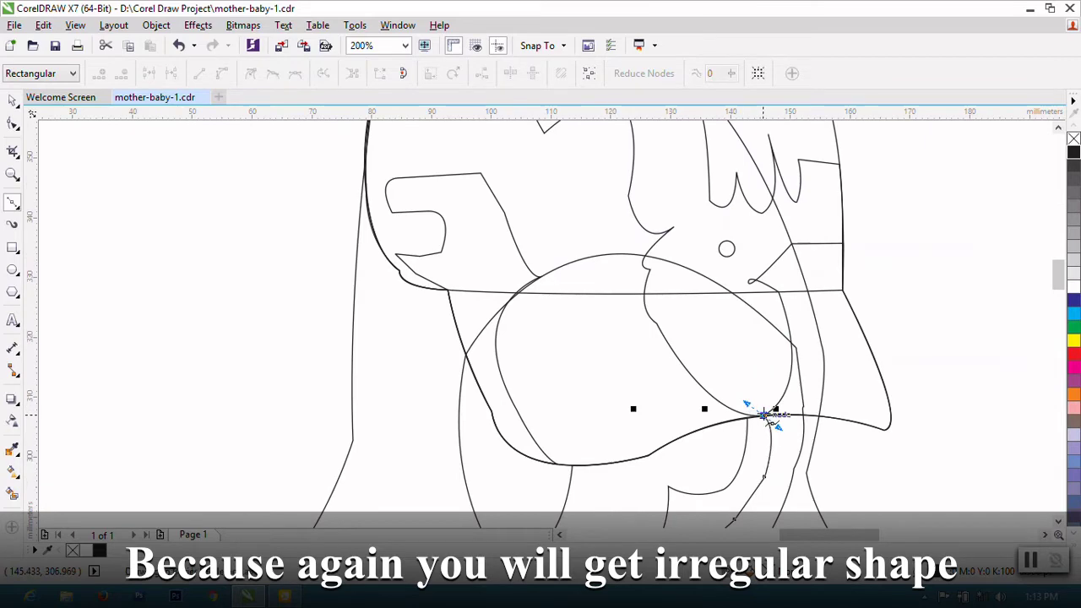
scroll(764, 414, down, 2)
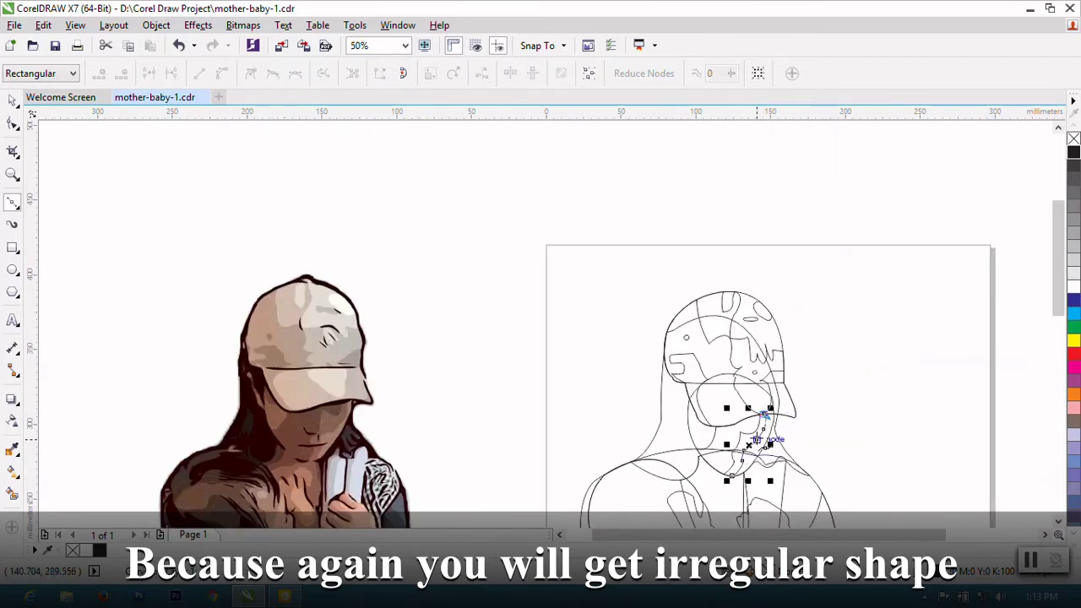
scroll(749, 385, up, 3)
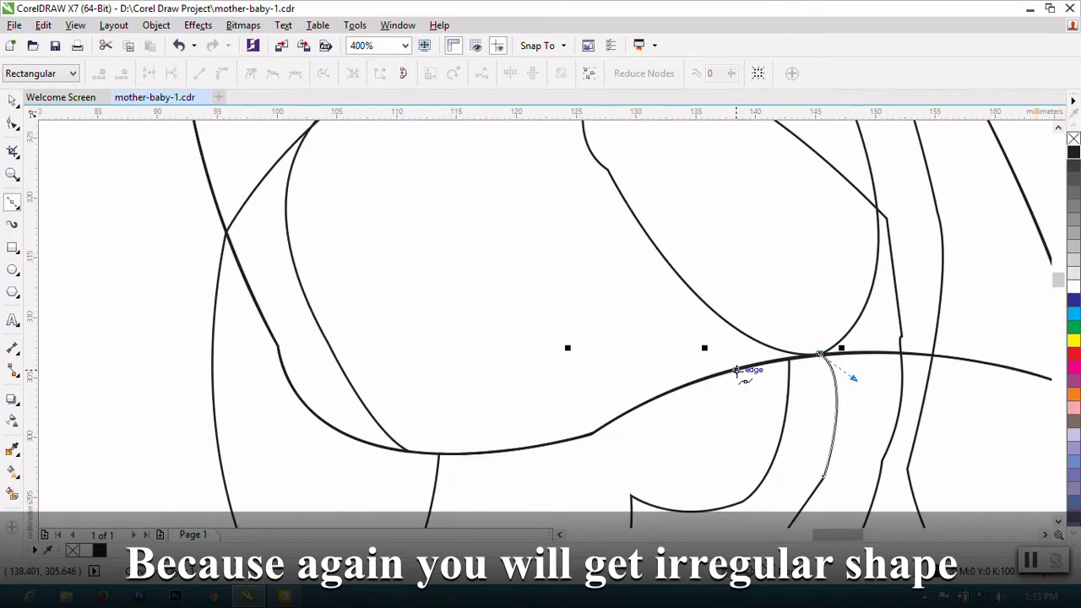
drag(737, 370, 680, 384)
scroll(737, 369, down, 1)
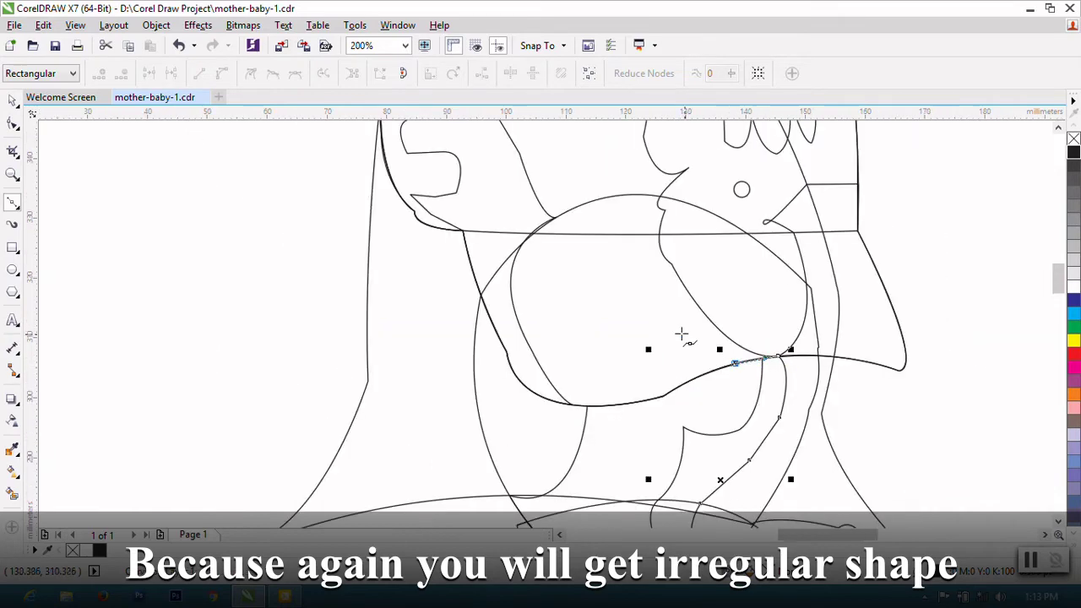
scroll(682, 338, down, 1)
drag(623, 450, 631, 488)
scroll(629, 445, up, 1)
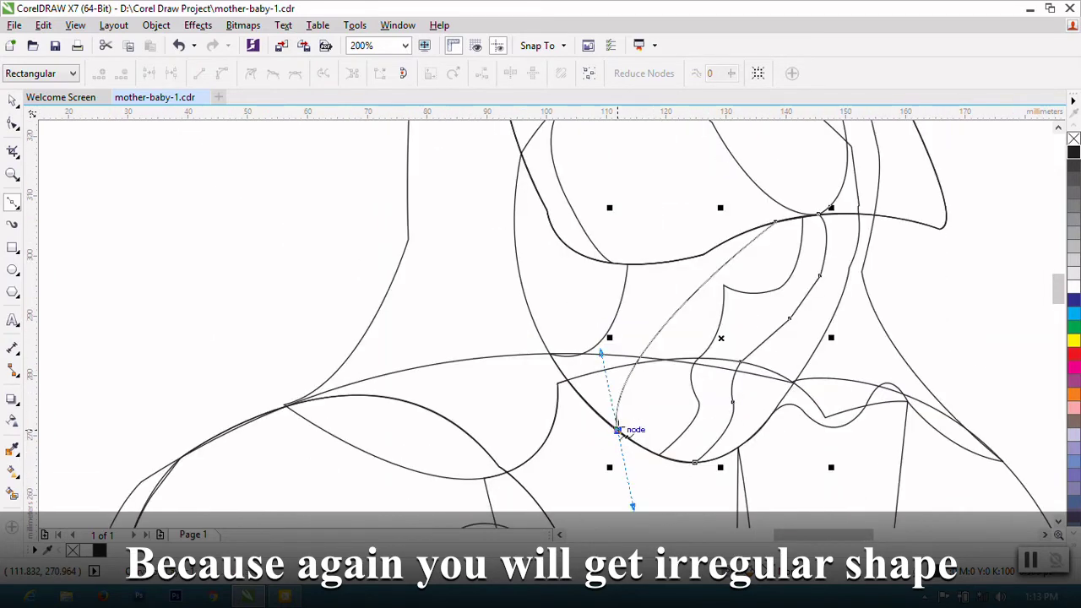
scroll(626, 432, up, 2)
drag(724, 427, 830, 420)
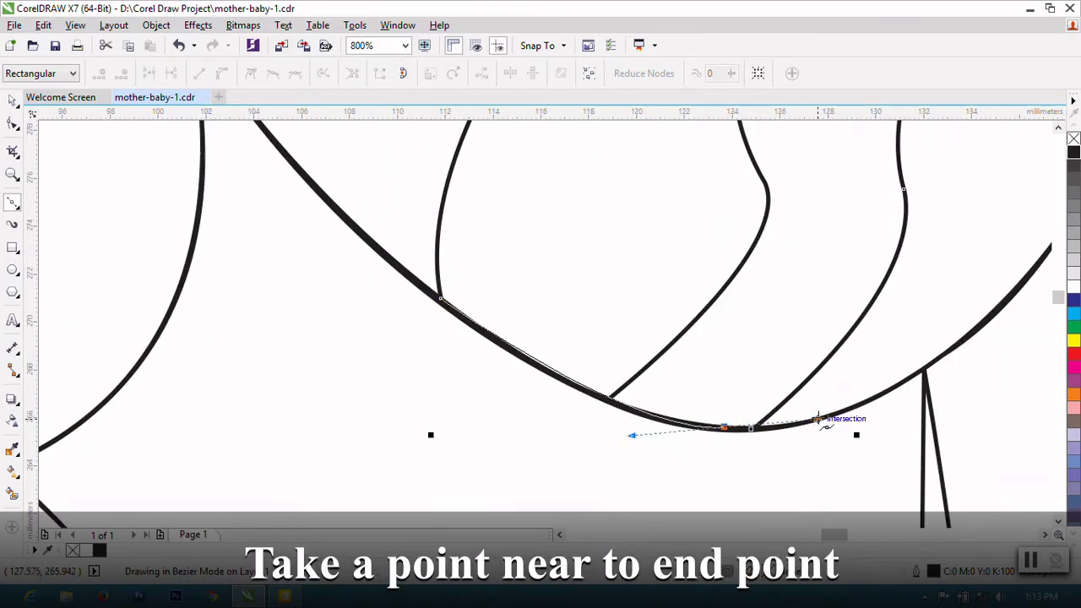
Step: Finish the 9-node chin and neck curve with the Shape tool
click(13, 123)
right_click(491, 209)
key(Escape)
scroll(591, 372, down, 3)
Step: Deselect the chin curve and pick the Bezier tool
scroll(650, 391, down, 1)
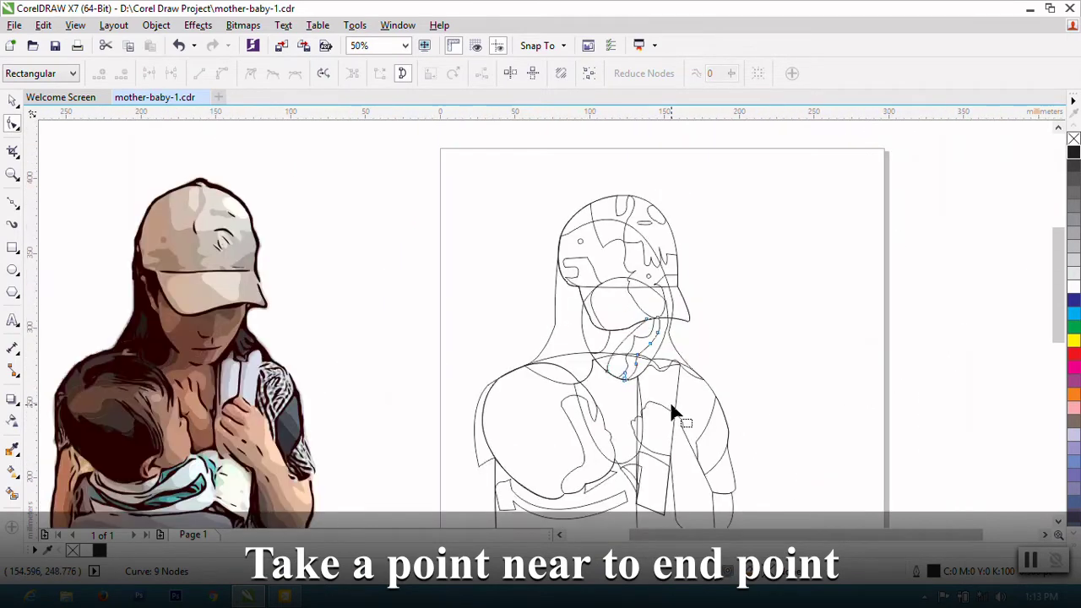
key(space)
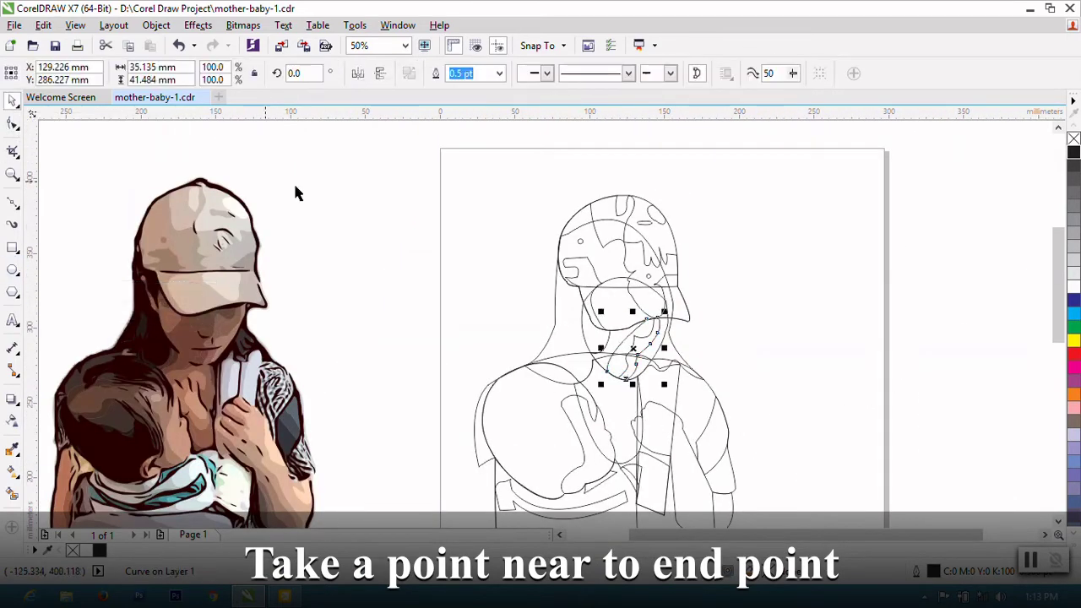
click(384, 211)
scroll(403, 211, down, 2)
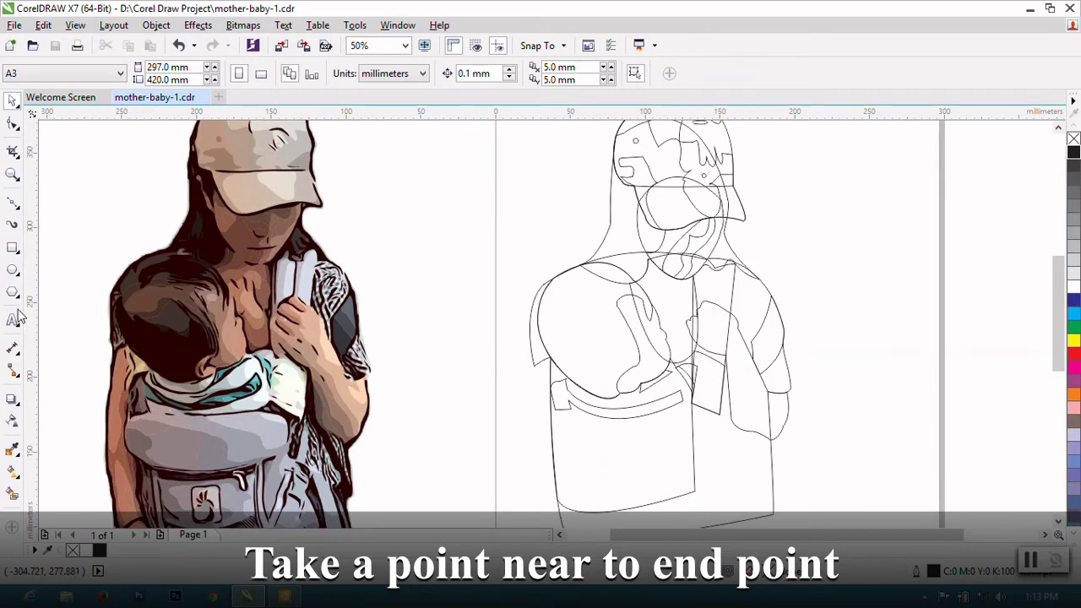
click(13, 203)
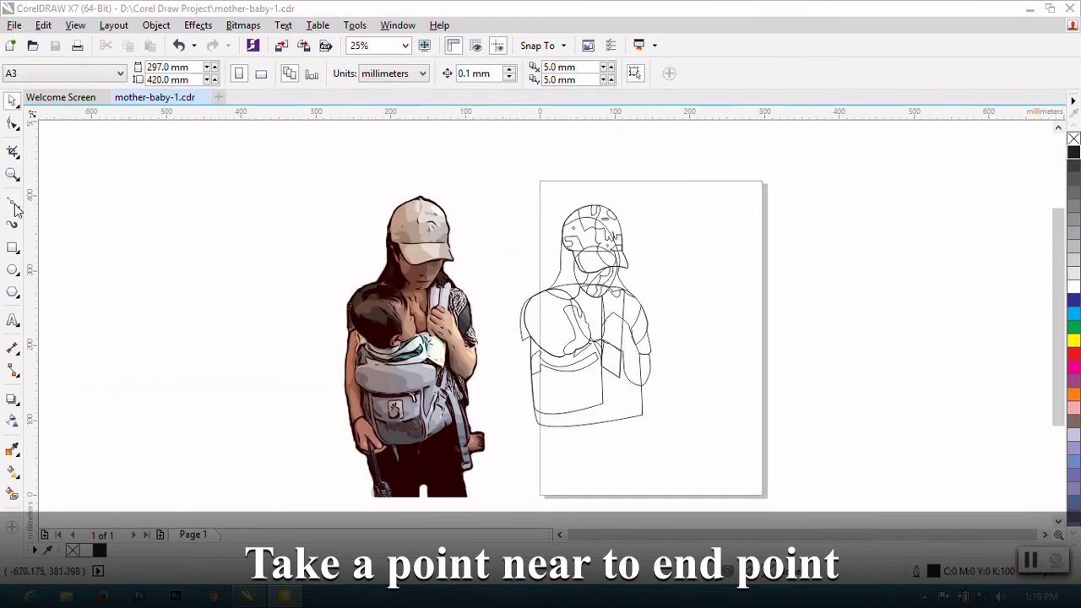
click(13, 204)
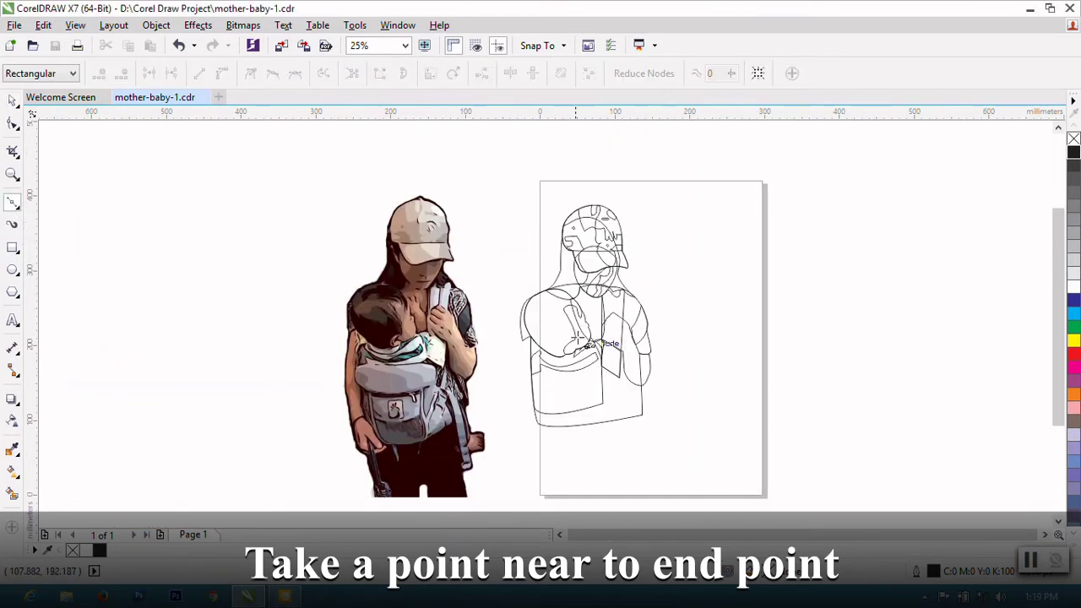
scroll(473, 292, up, 1)
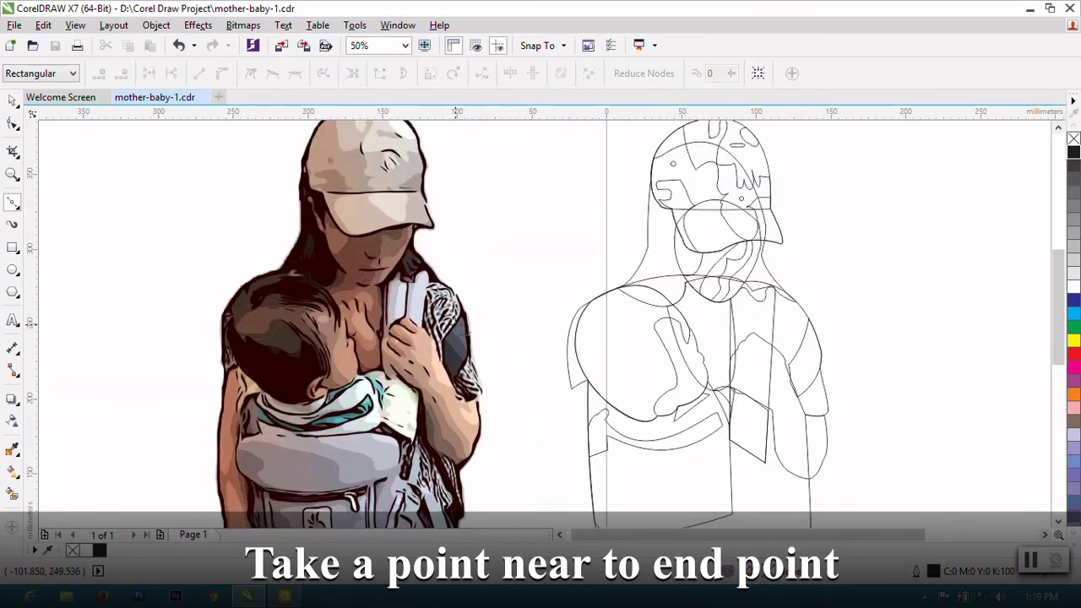
scroll(476, 325, up, 1)
scroll(274, 330, down, 1)
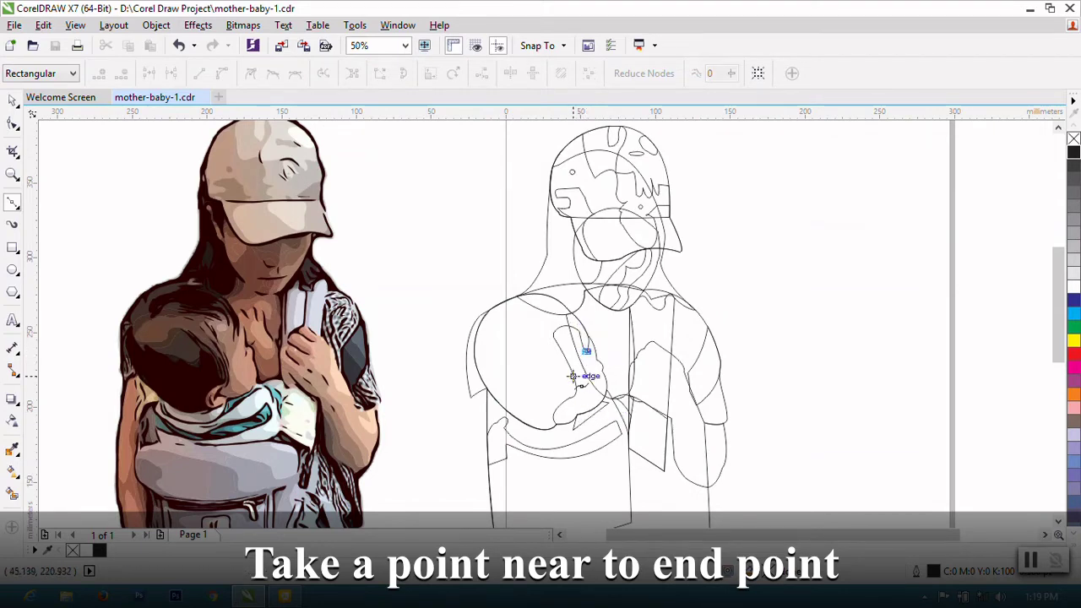
scroll(573, 376, up, 1)
Step: Trace the hand outline on the chest with nodes down to its lower edge
drag(582, 385, 582, 345)
scroll(629, 411, down, 1)
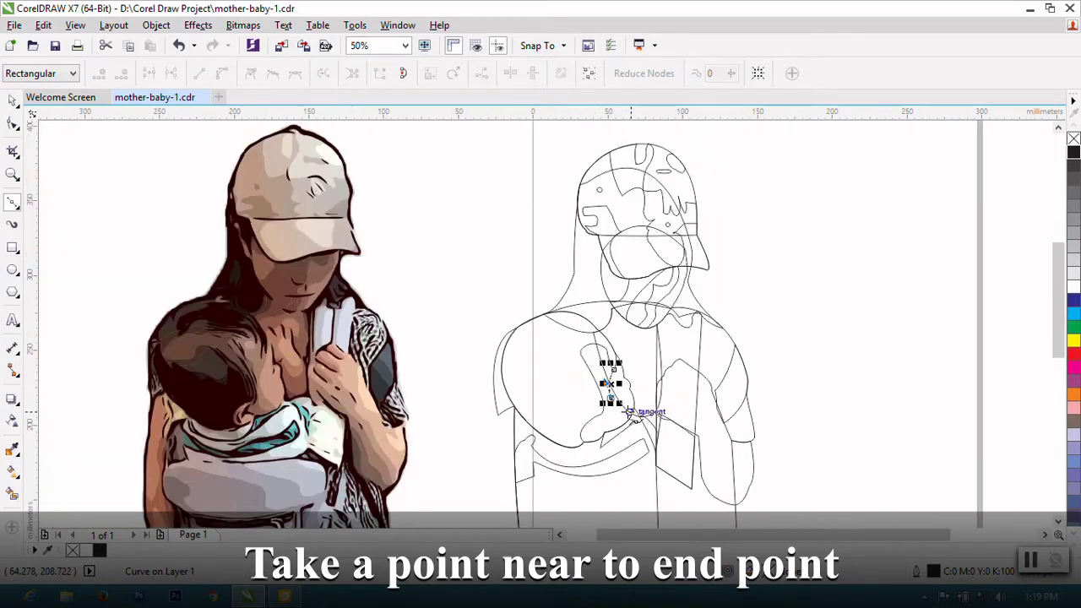
scroll(629, 412, up, 1)
click(647, 416)
scroll(632, 426, down, 1)
scroll(613, 431, up, 1)
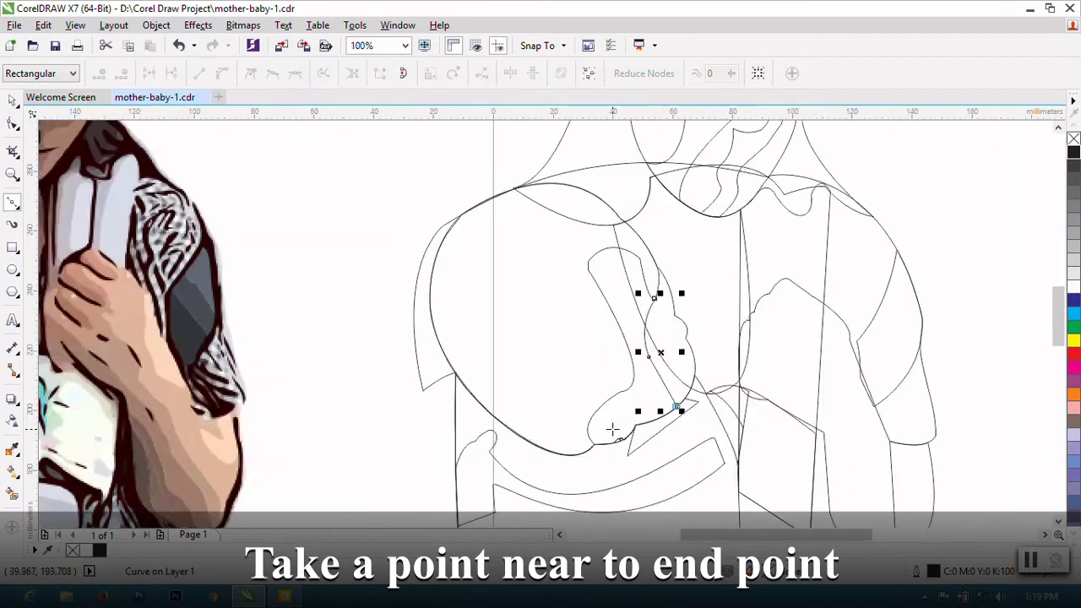
scroll(612, 430, up, 1)
click(656, 429)
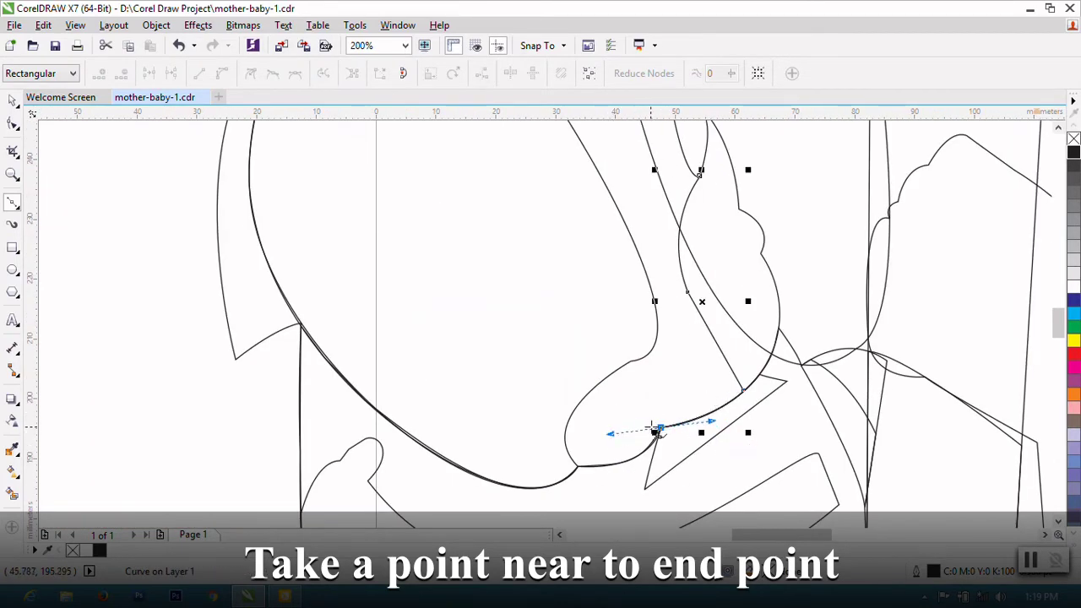
scroll(656, 428, down, 1)
scroll(669, 430, down, 1)
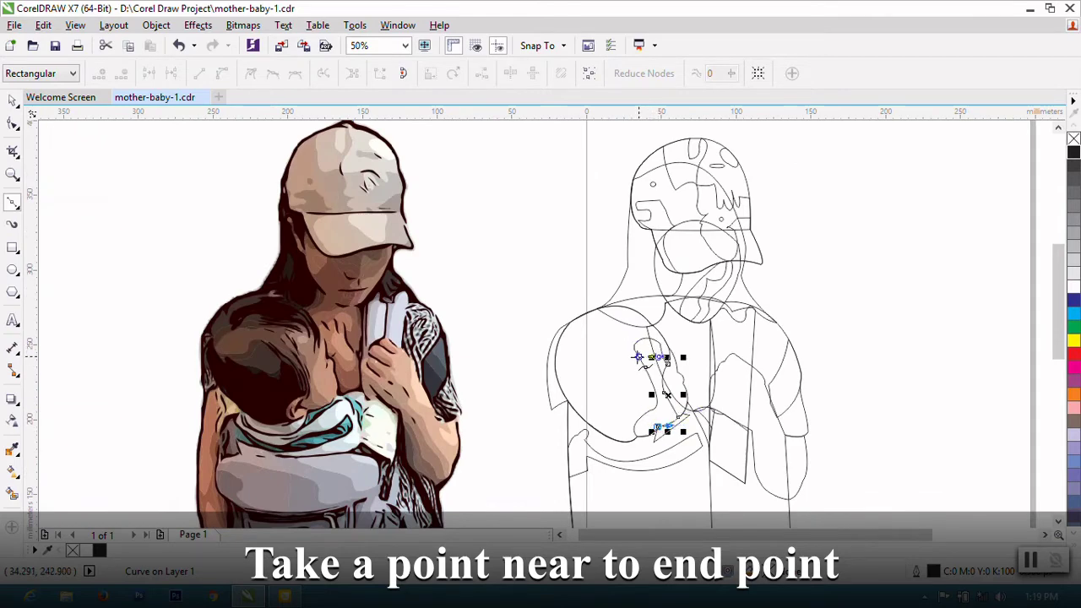
scroll(638, 359, up, 1)
scroll(654, 413, down, 1)
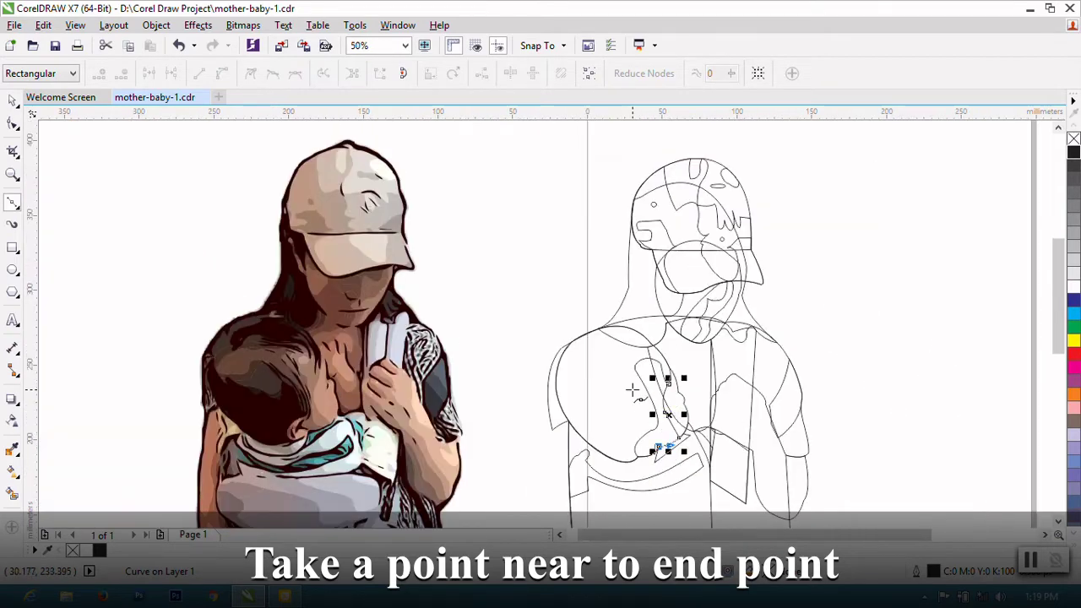
scroll(642, 387, up, 1)
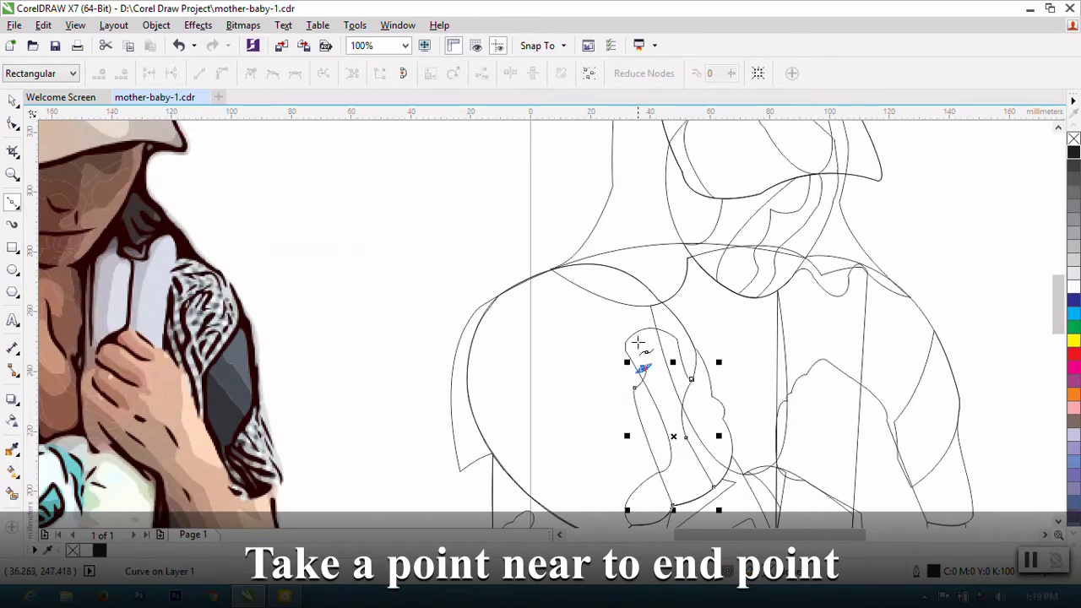
Step: Complete the 8-node hand outline near the shoulder line and finish with the Shape tool
click(655, 317)
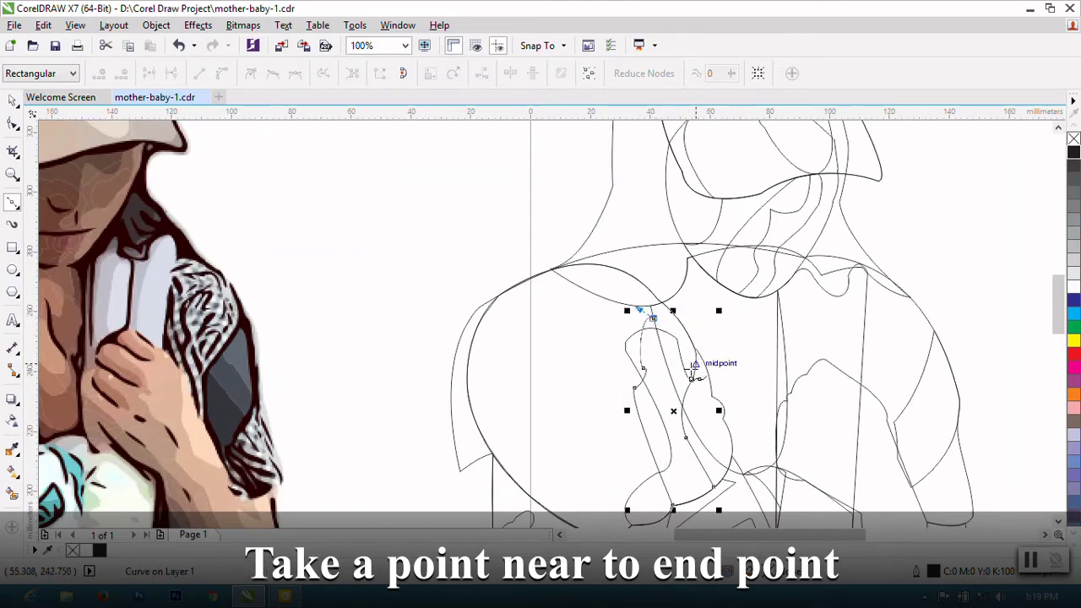
scroll(691, 372, up, 1)
drag(690, 375, 707, 467)
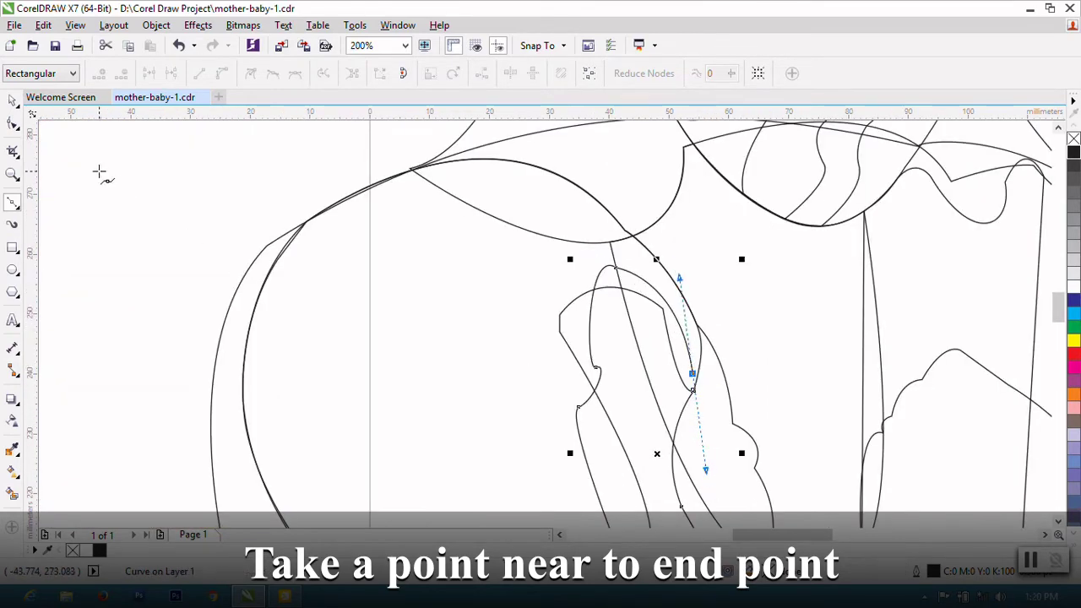
click(15, 125)
right_click(671, 404)
click(719, 287)
Step: Deselect and select the smaller hand curve for node editing
scroll(719, 287, down, 2)
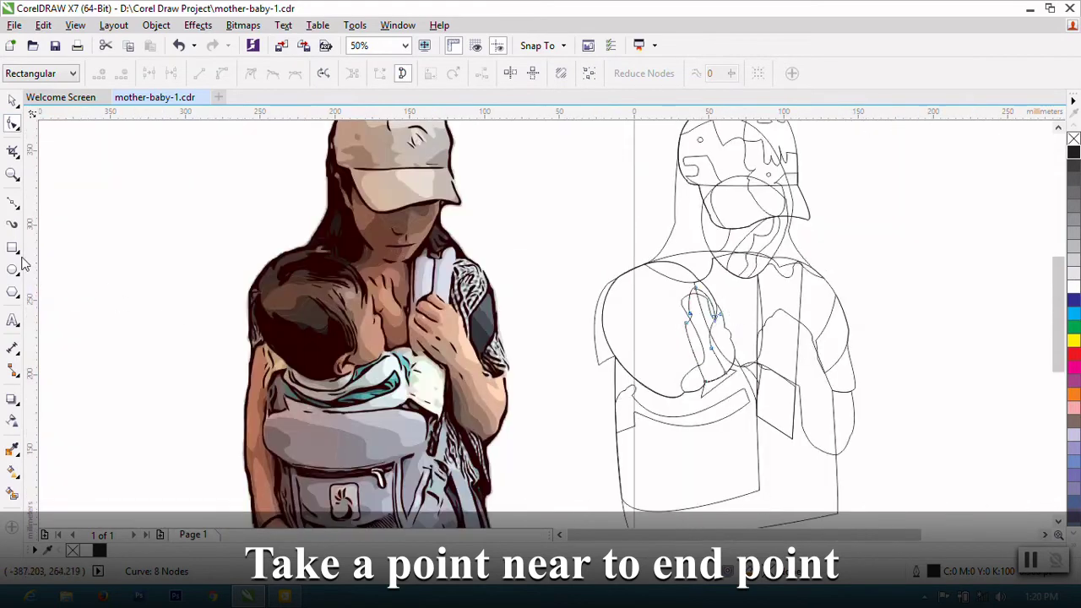
key(space)
click(13, 201)
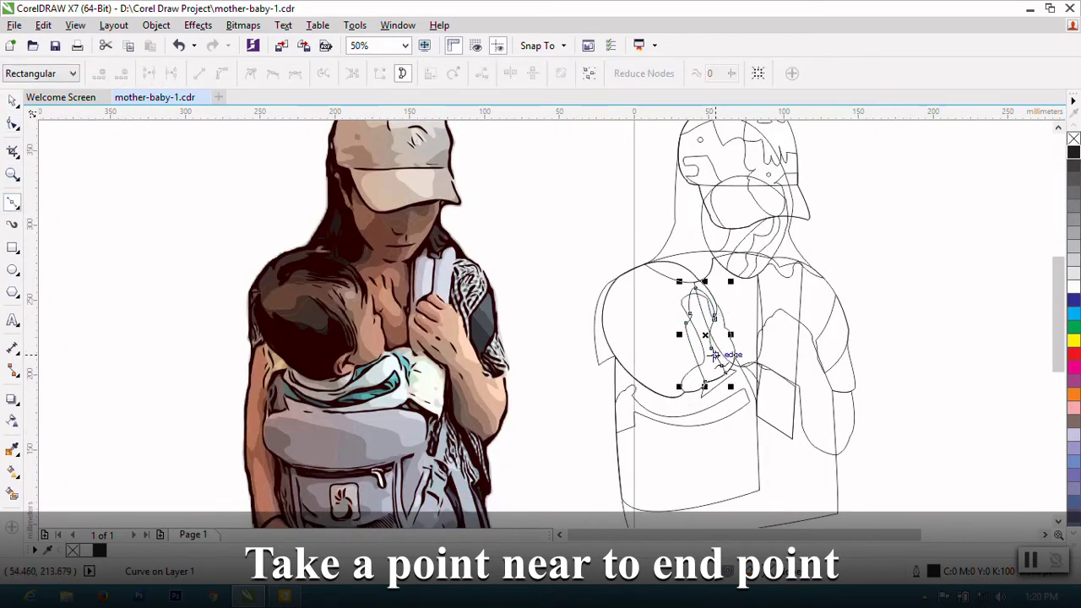
scroll(725, 365, up, 1)
scroll(714, 388, down, 1)
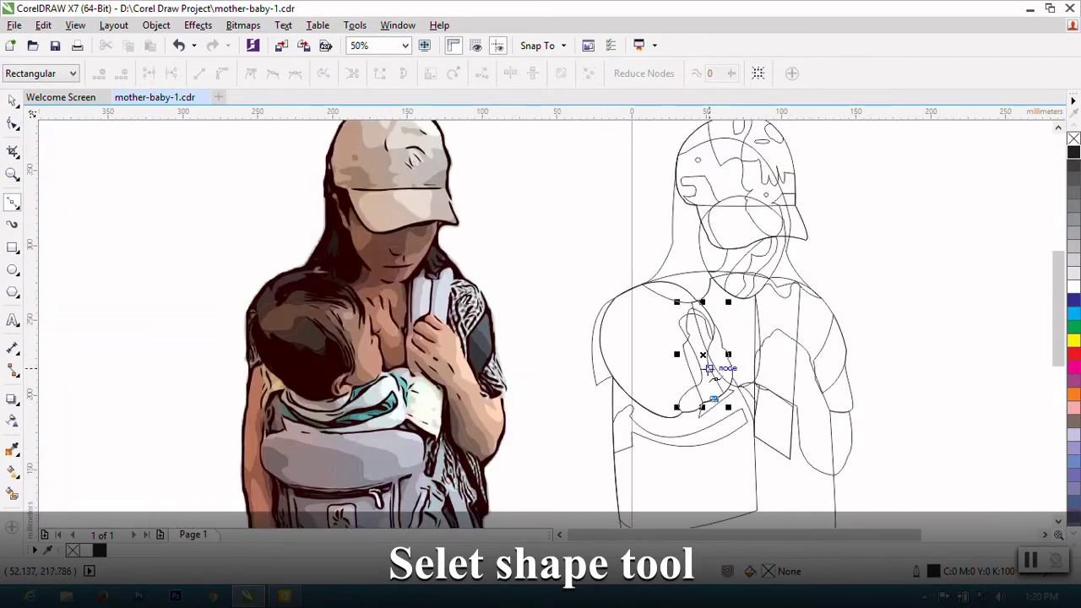
click(705, 378)
scroll(706, 380, up, 1)
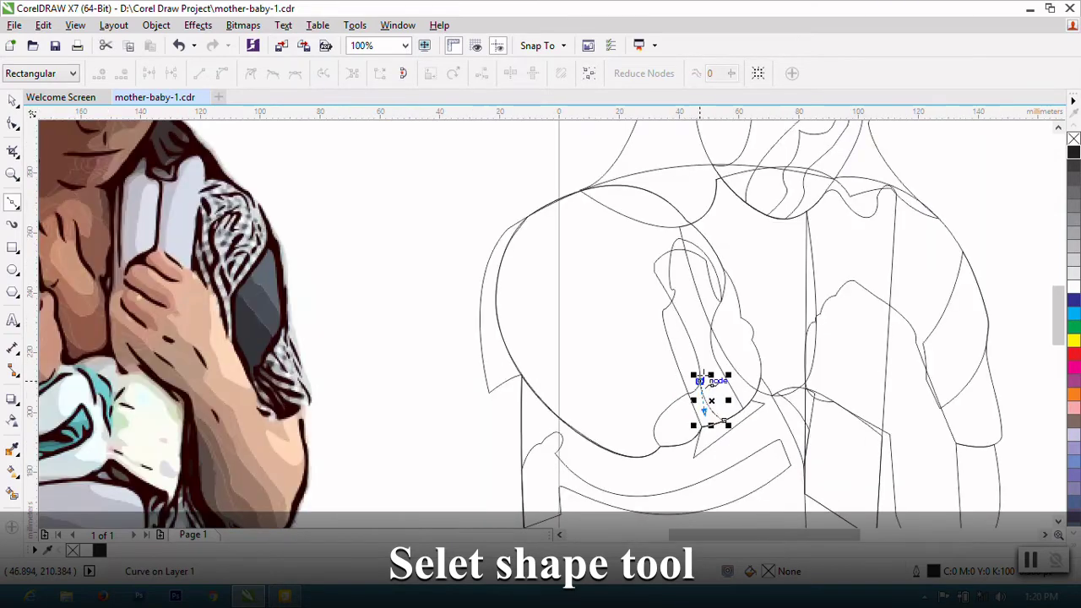
scroll(708, 381, down, 1)
scroll(706, 380, up, 1)
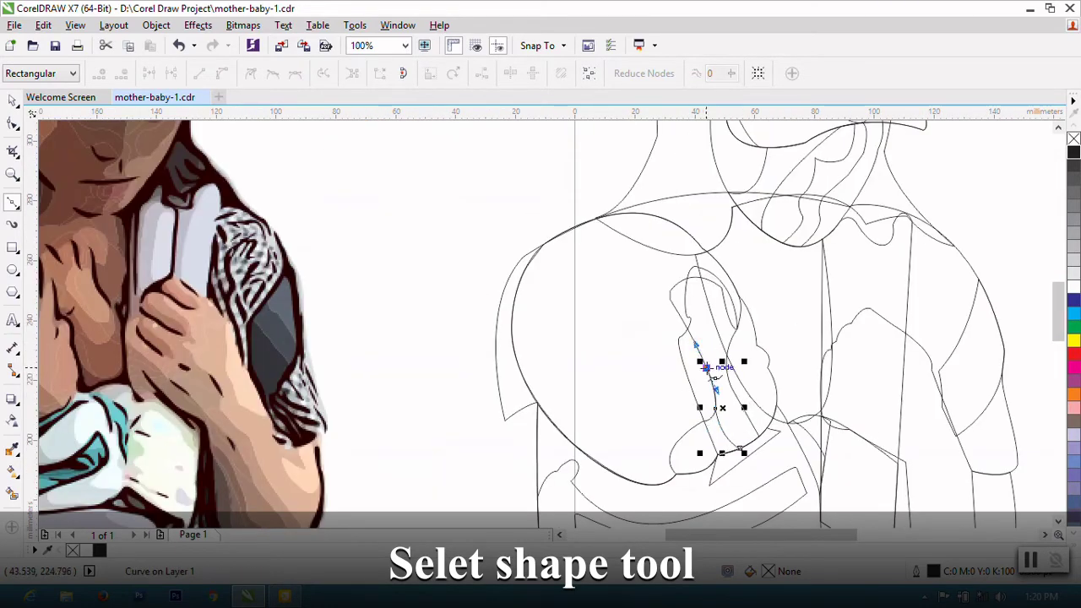
scroll(714, 373, down, 1)
scroll(709, 354, up, 1)
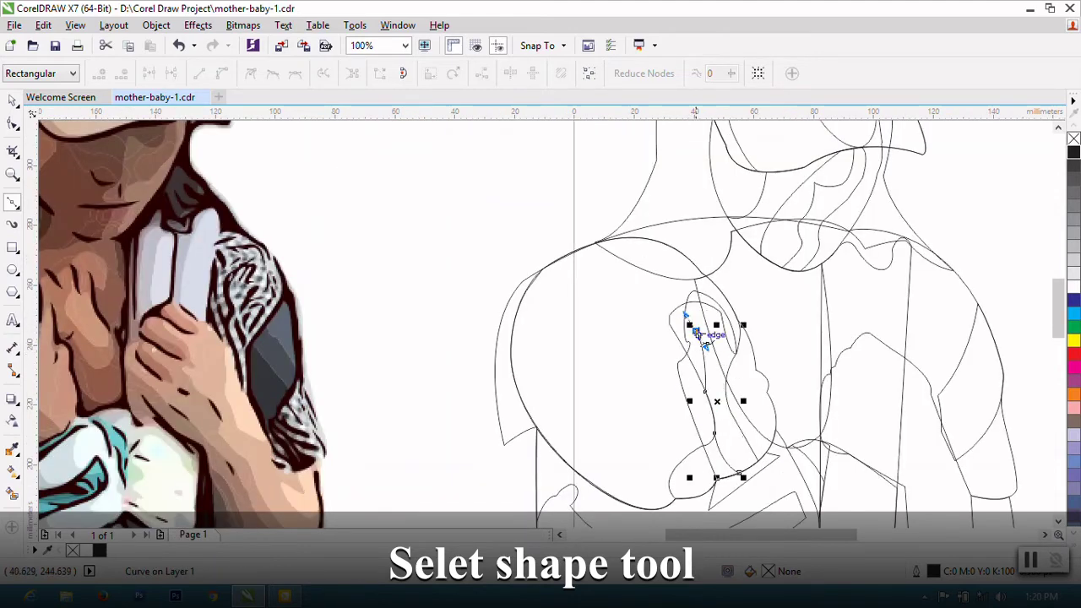
scroll(694, 338, down, 1)
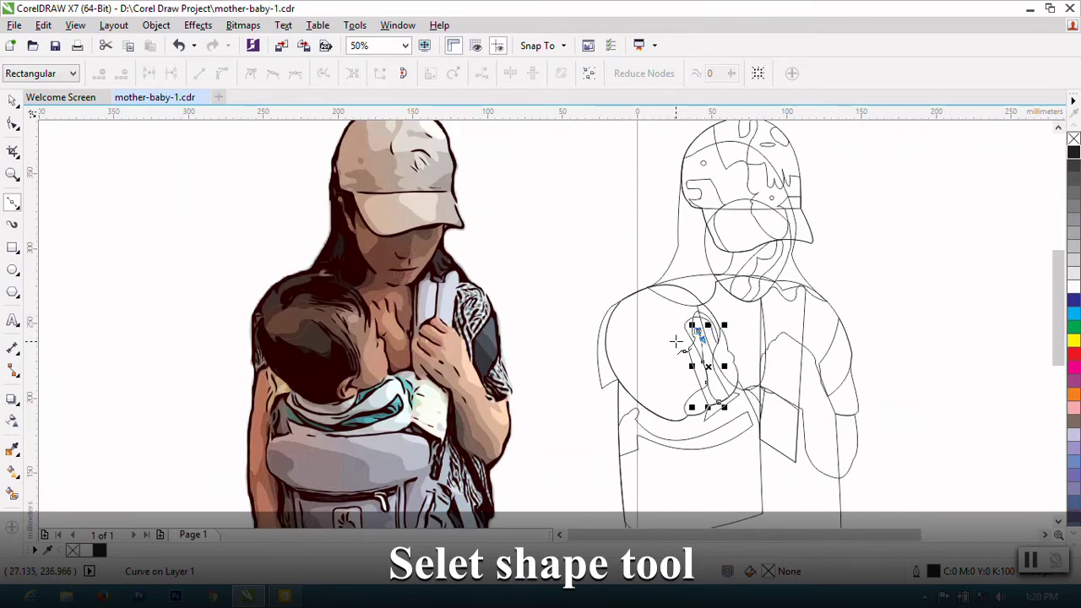
scroll(678, 327, up, 1)
Step: Continue from the curve's top node with a smooth node down its right edge
click(684, 300)
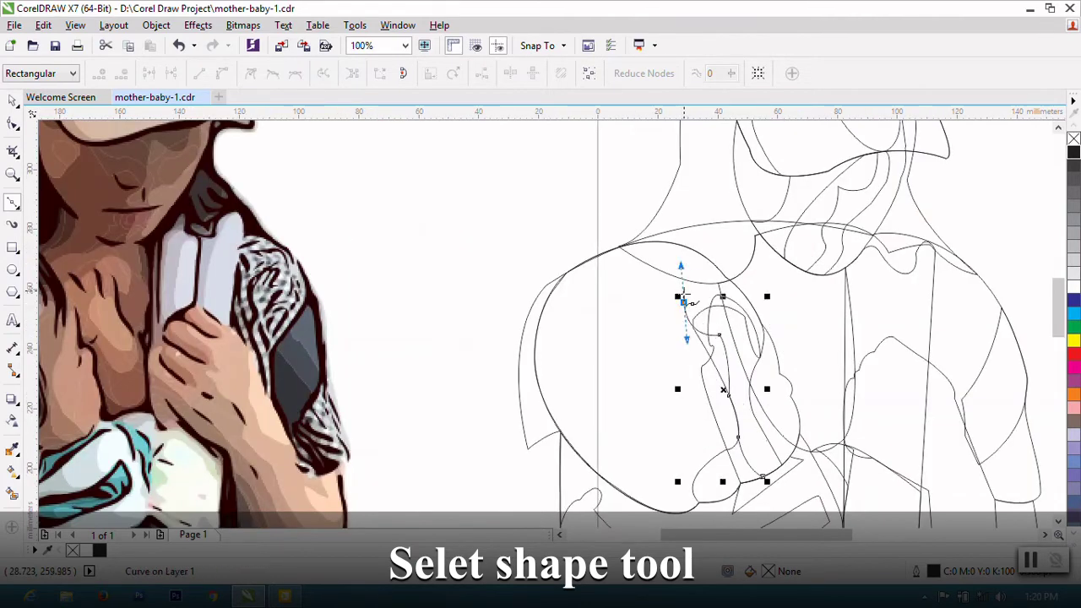
scroll(718, 380, down, 1)
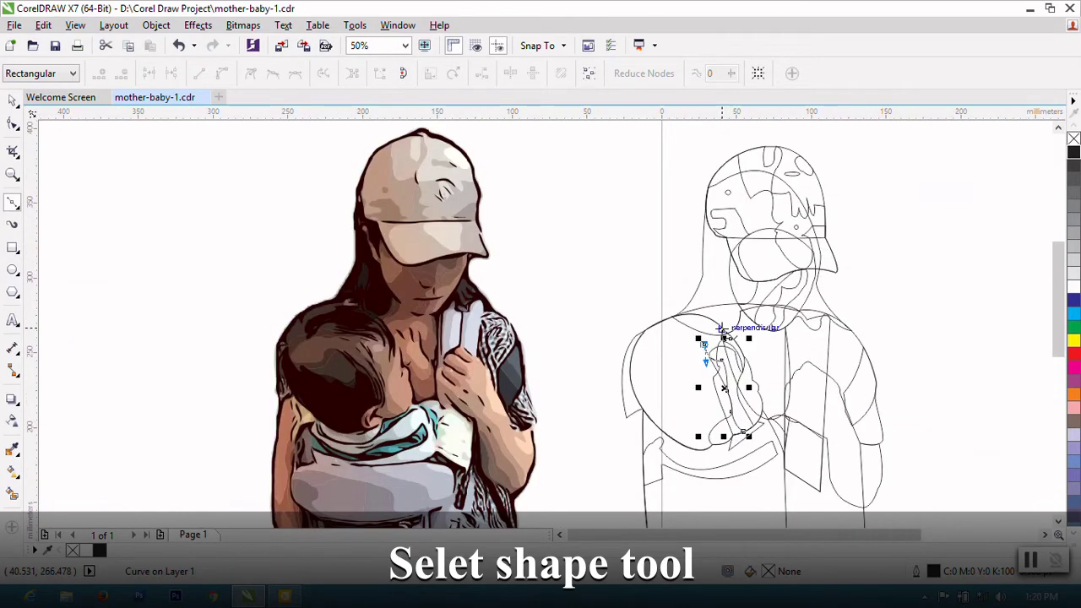
scroll(722, 337, up, 1)
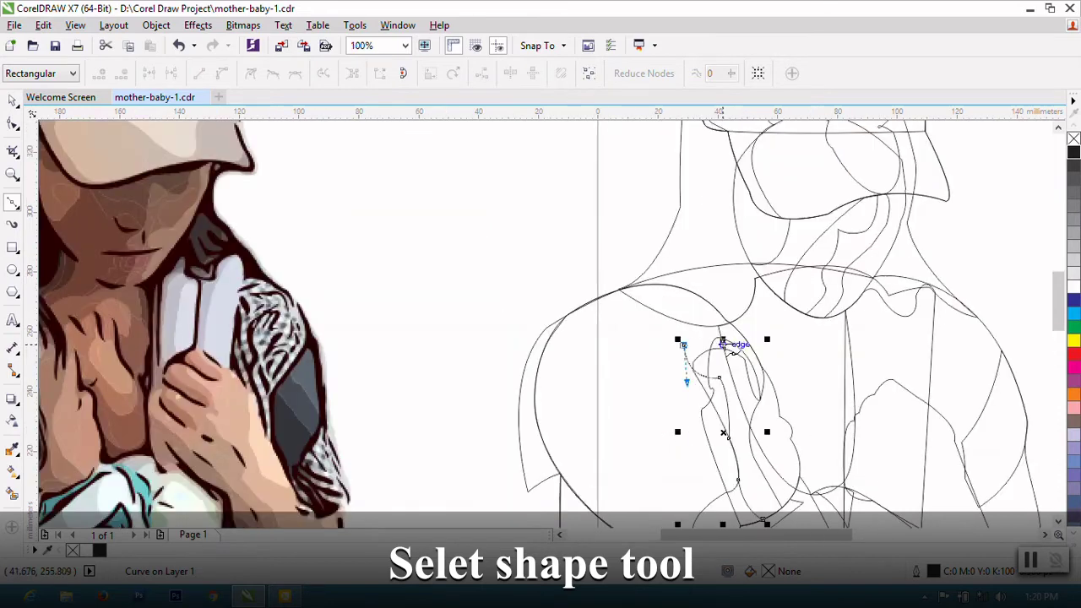
click(717, 337)
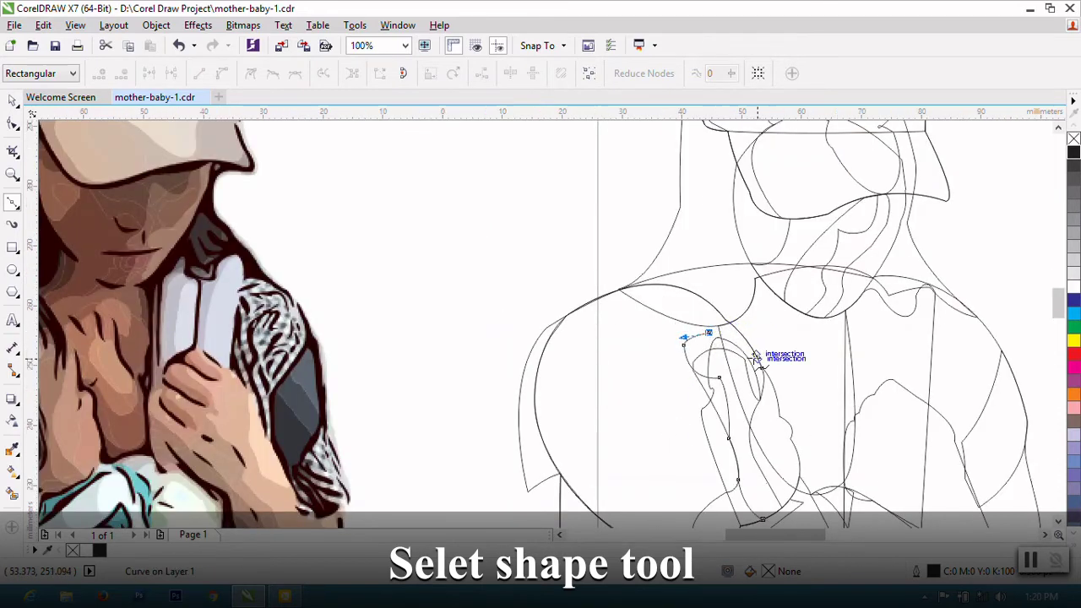
scroll(760, 354, up, 1)
drag(768, 377, 816, 460)
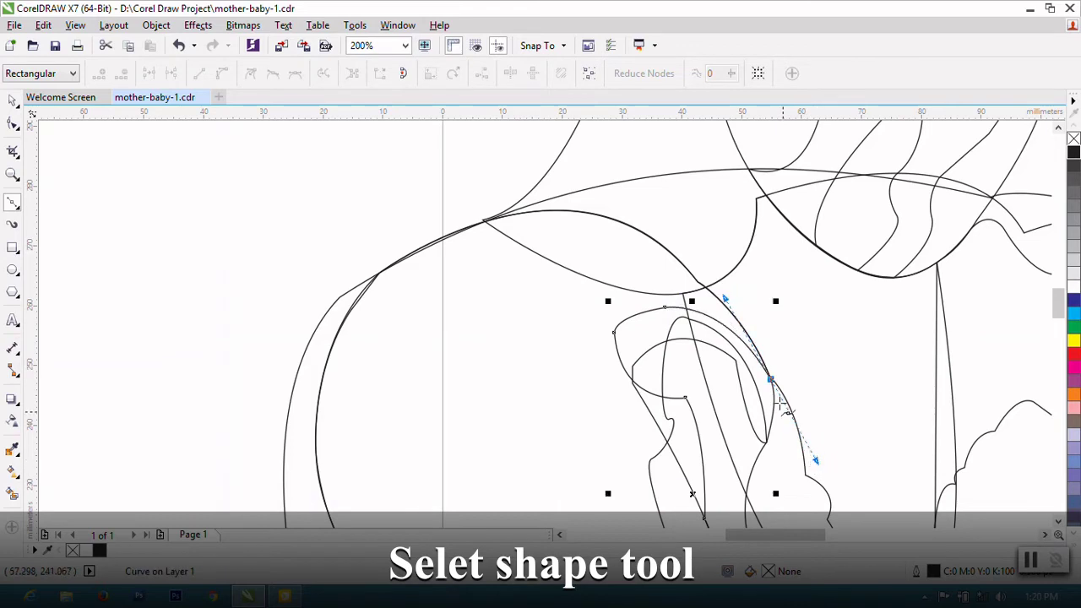
Step: Trace a Bezier curve over the top of the baby's head and down its left side
drag(694, 278, 647, 247)
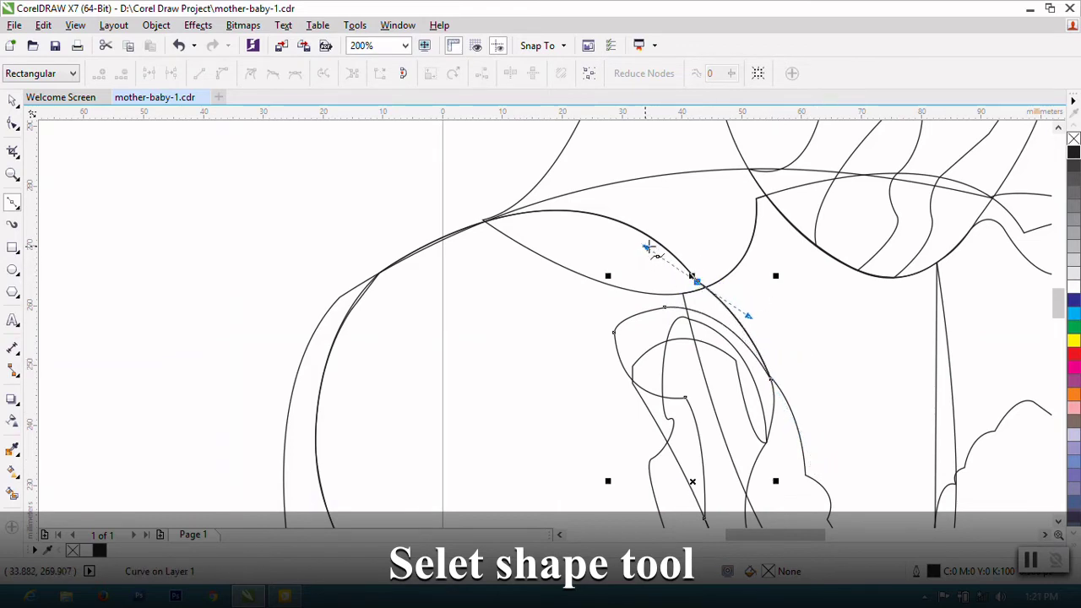
drag(519, 212, 400, 233)
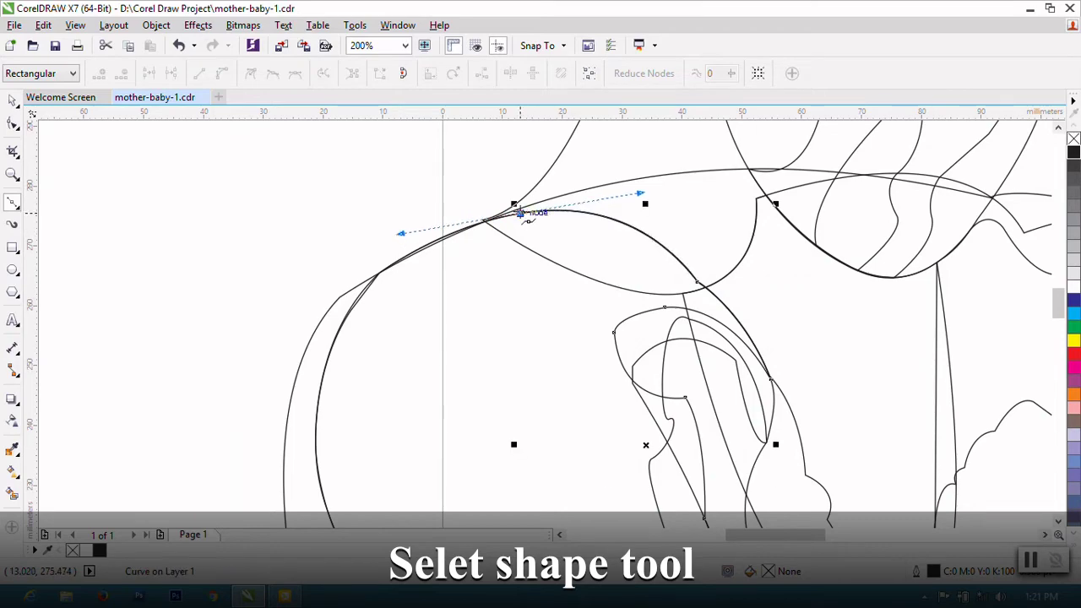
drag(358, 301, 315, 368)
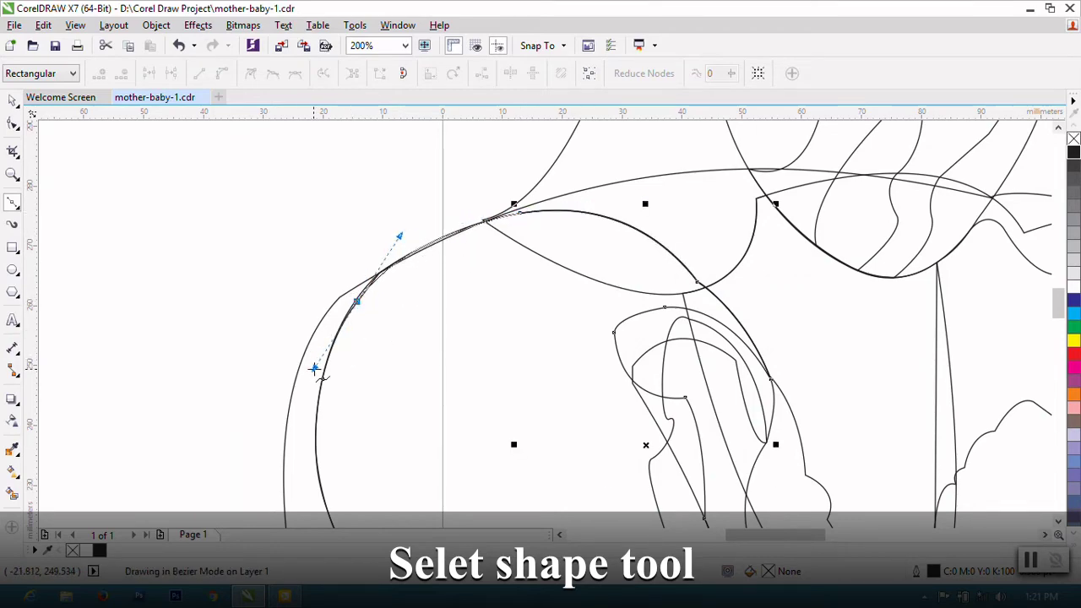
scroll(358, 302, down, 1)
scroll(518, 312, down, 1)
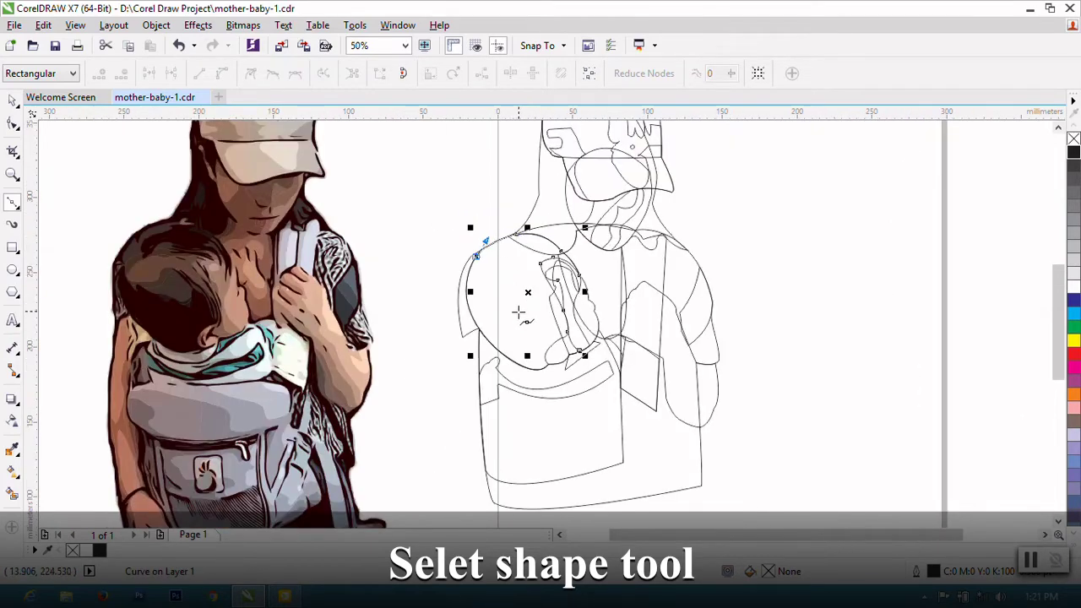
scroll(517, 312, up, 1)
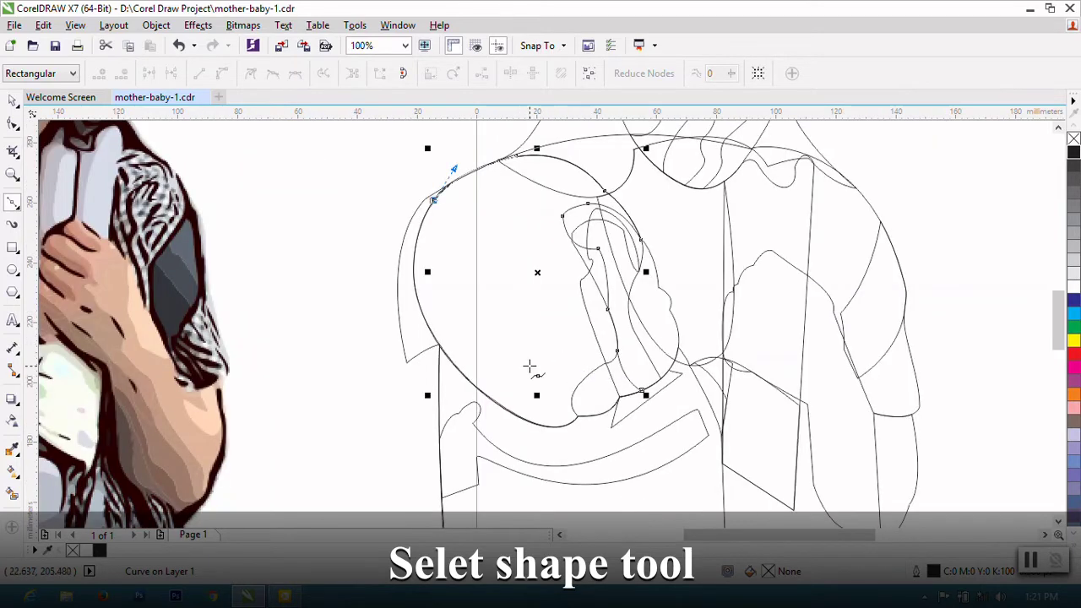
Step: Select the inner curve, extend it upward with a new node, and reshape one node
click(13, 123)
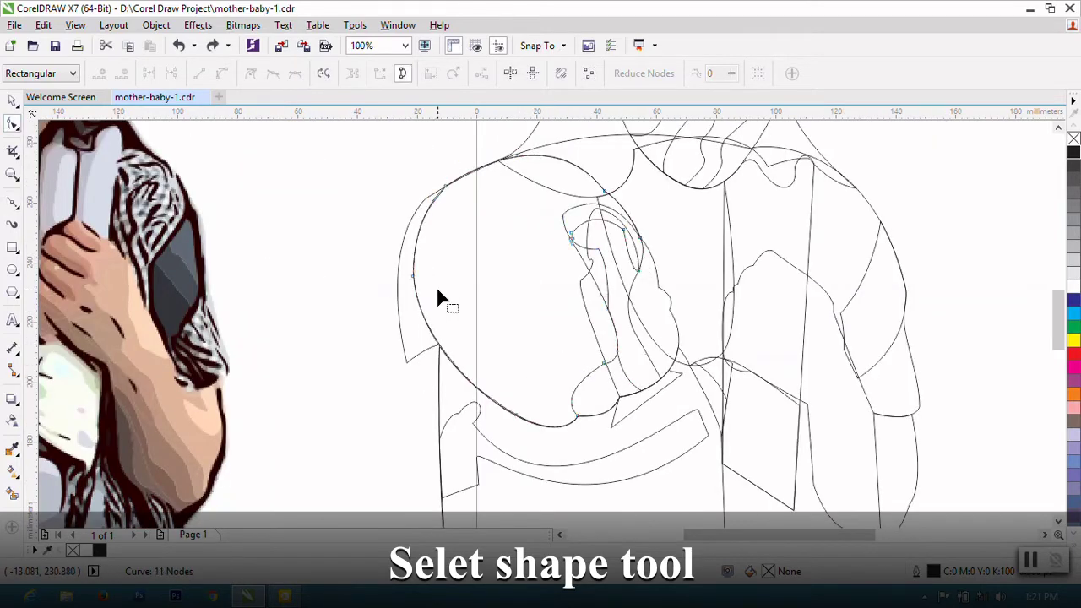
key(Tab)
click(13, 203)
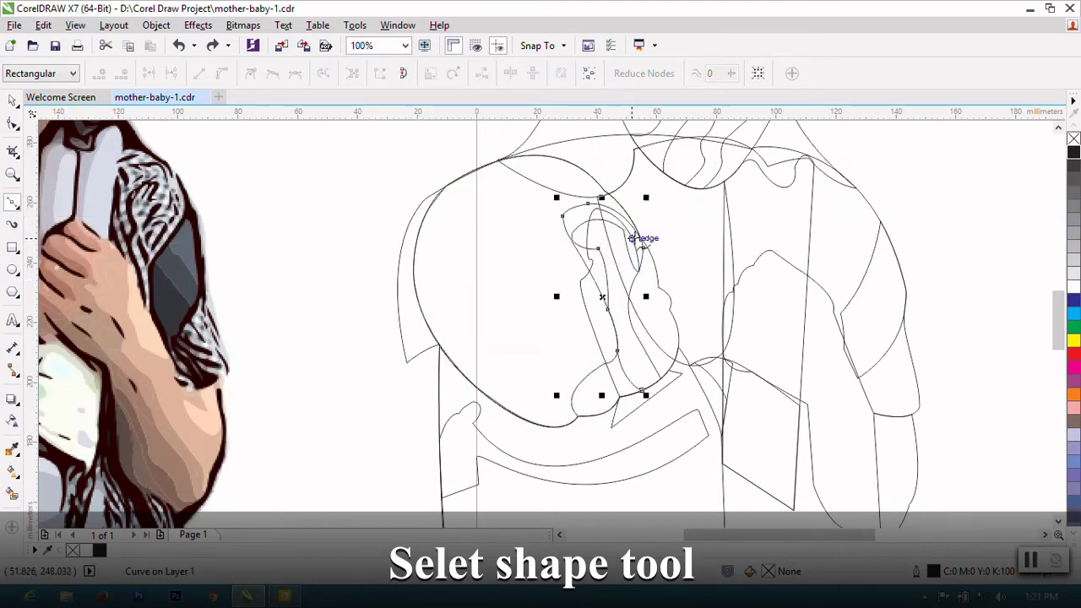
scroll(639, 237, down, 2)
scroll(622, 222, up, 4)
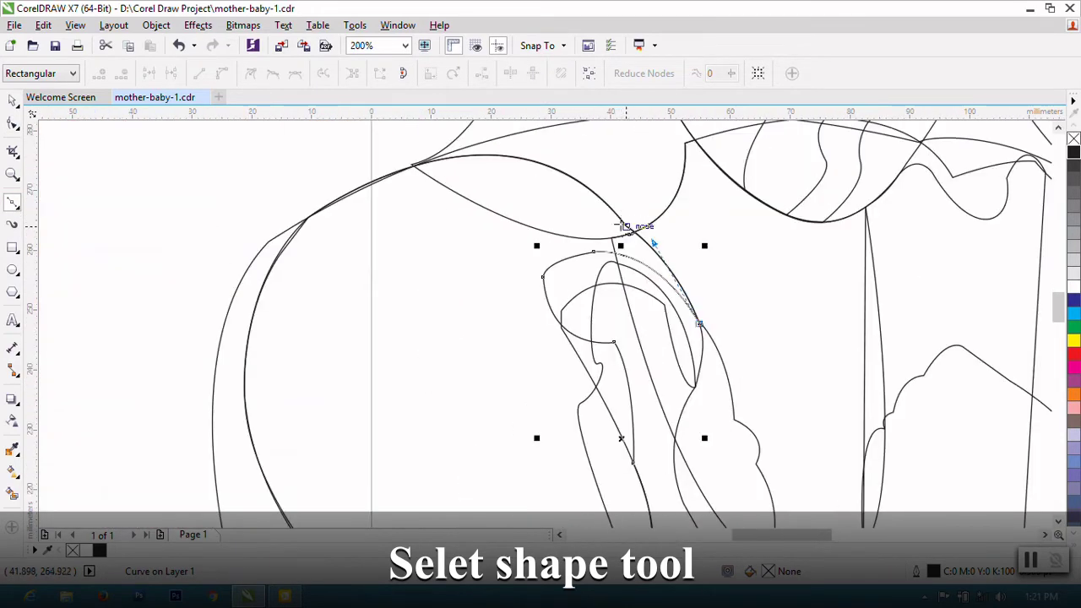
drag(625, 226, 574, 193)
scroll(625, 225, down, 3)
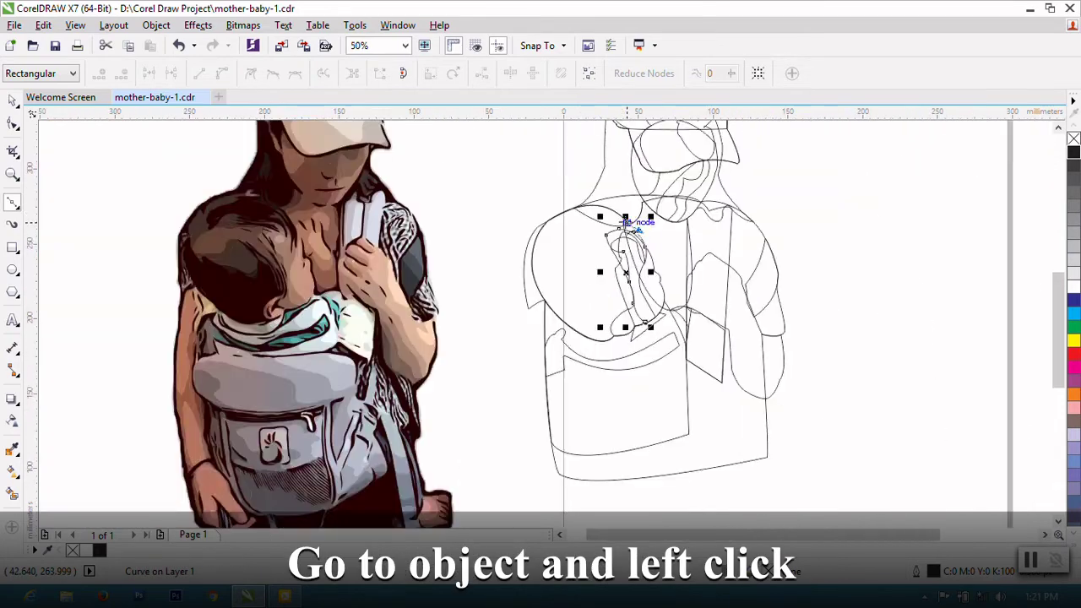
scroll(588, 226, up, 2)
drag(604, 243, 617, 292)
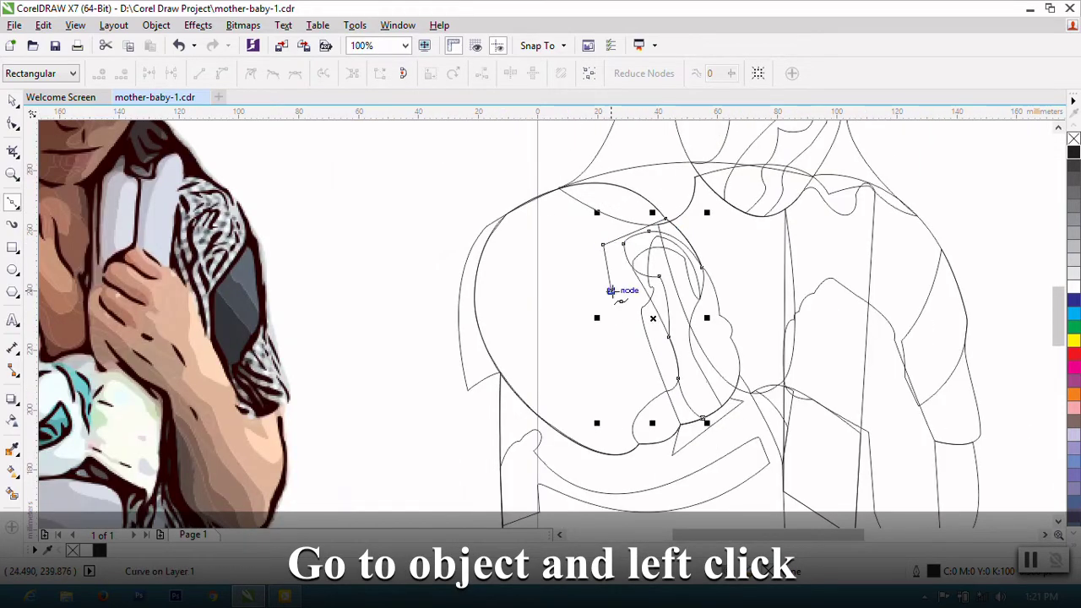
Step: Continue the inner curve down to the lower edge and along the arc to the right node
scroll(617, 295, down, 2)
click(618, 308)
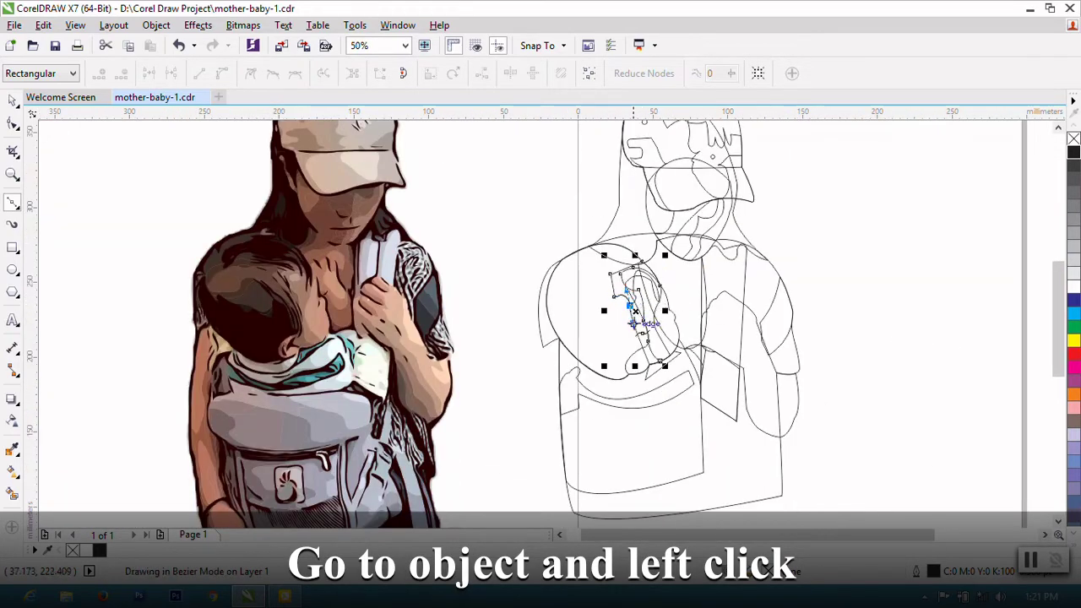
scroll(634, 321, up, 2)
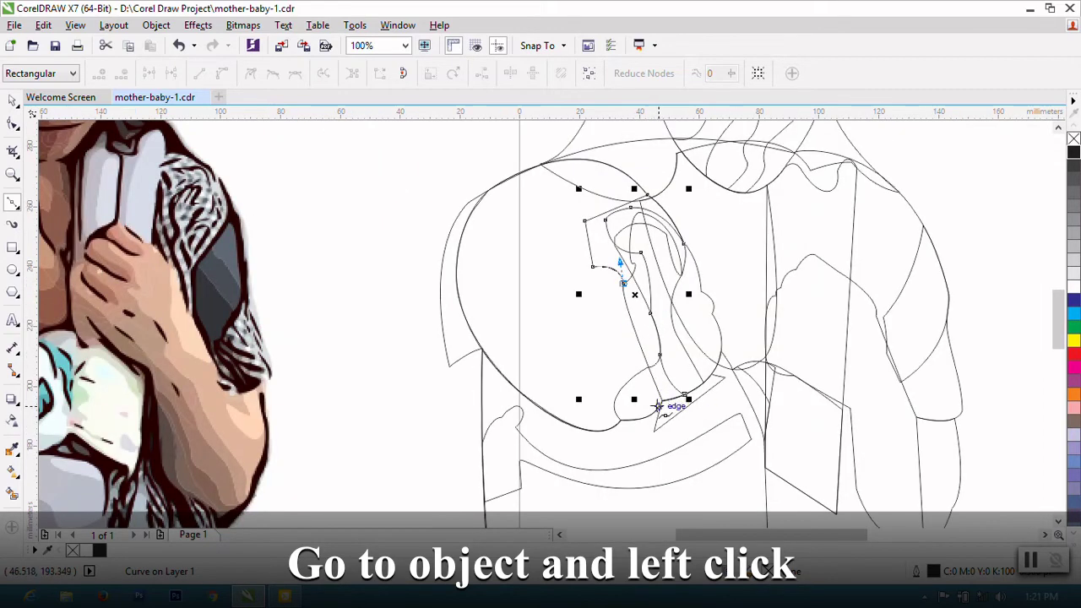
drag(661, 403, 698, 435)
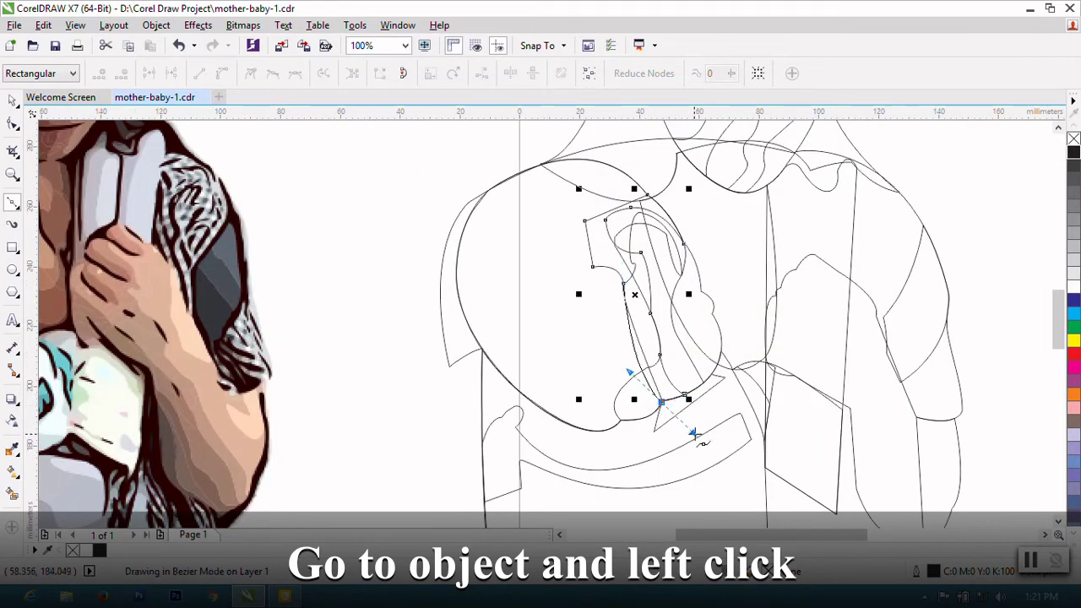
scroll(663, 403, up, 4)
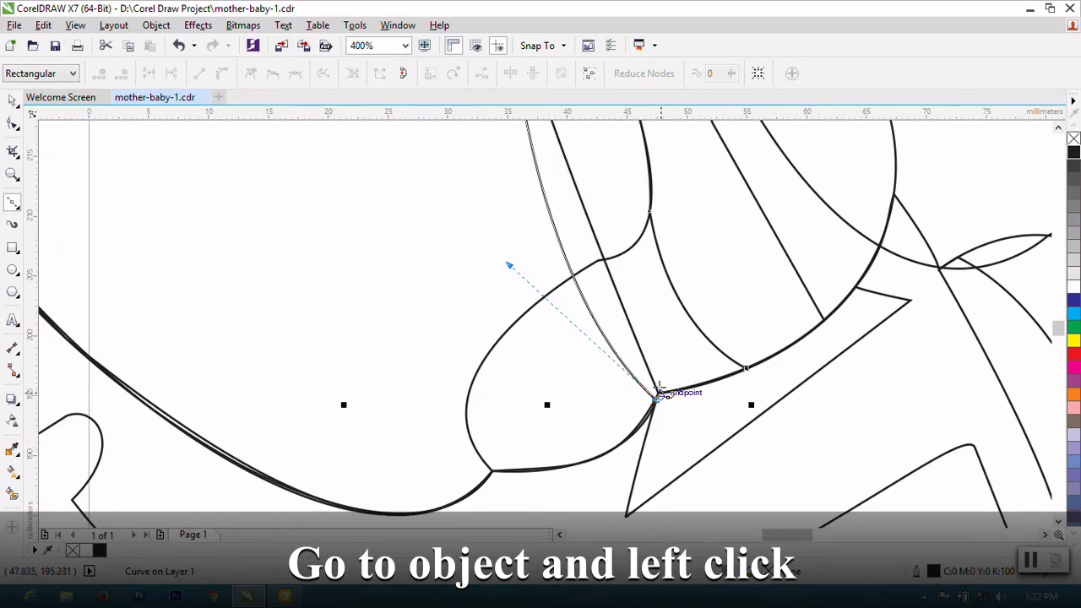
scroll(660, 392, up, 3)
drag(997, 310, 1005, 269)
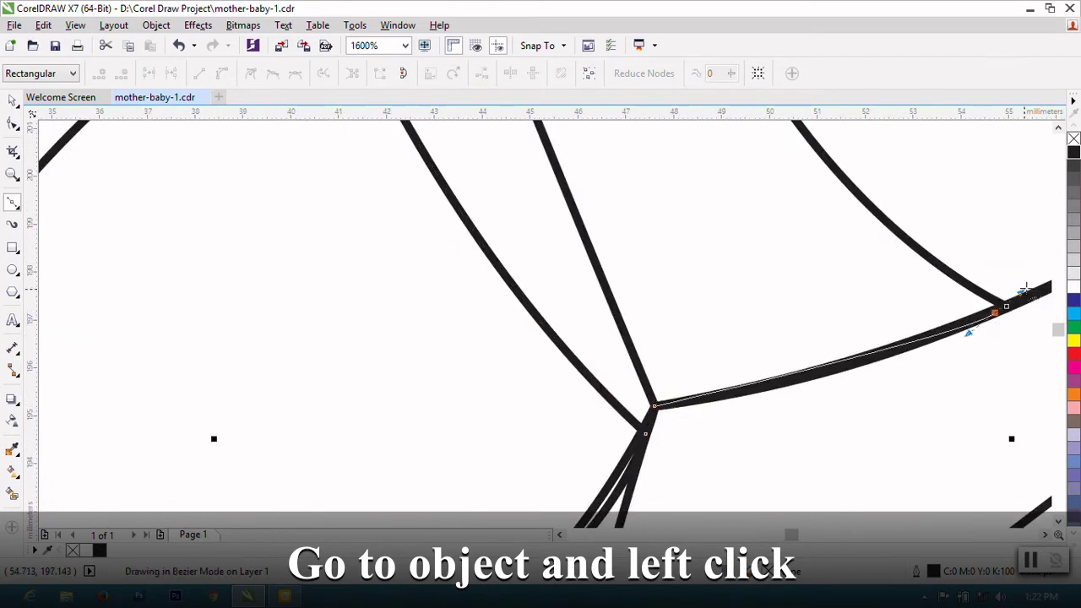
Step: Bring up the node options menu on the curve with the Shape tool
click(13, 123)
right_click(511, 260)
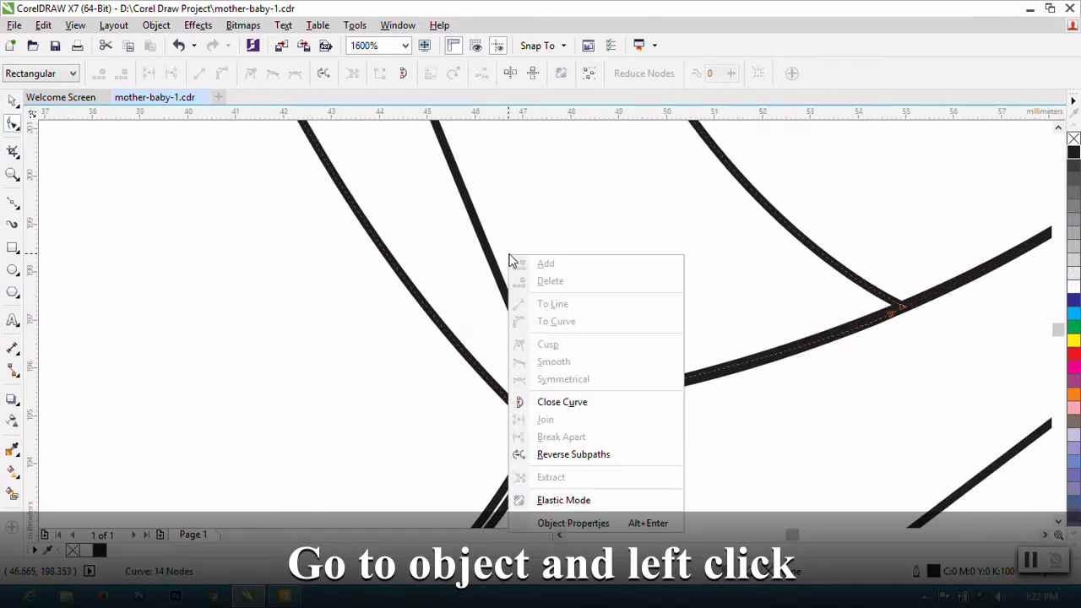
scroll(630, 391, down, 3)
scroll(630, 392, down, 2)
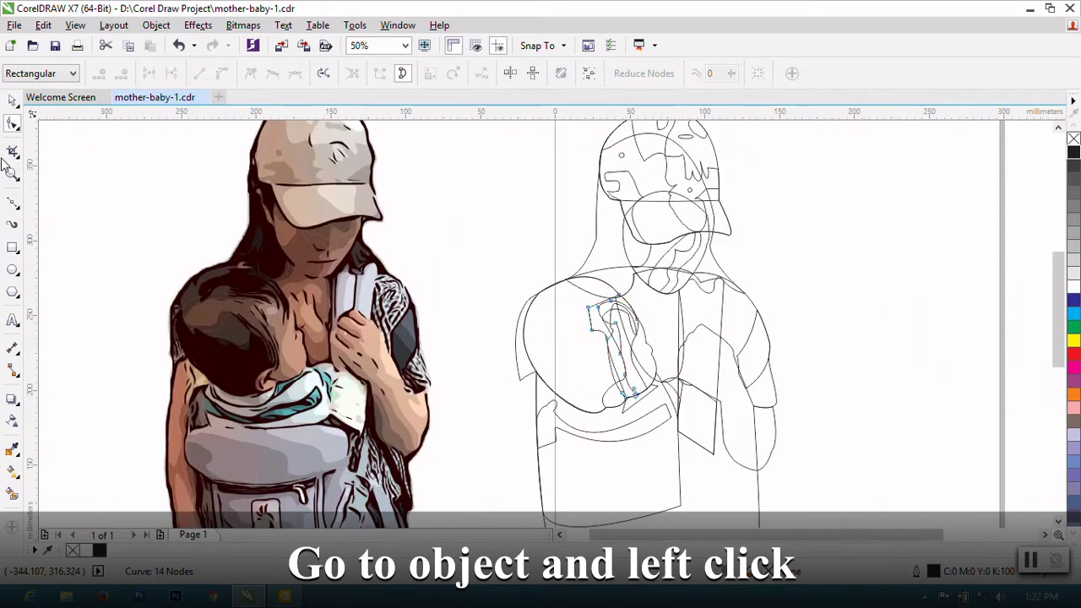
Step: Start a small curve on the baby's head, then undo the unwanted nodes
click(13, 101)
click(13, 204)
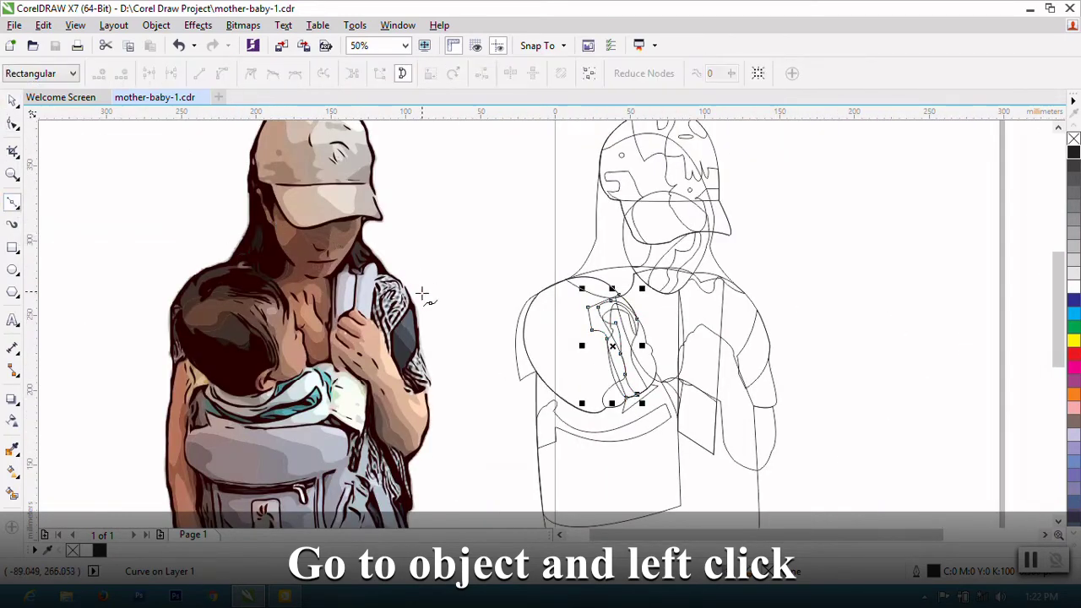
click(572, 331)
click(551, 342)
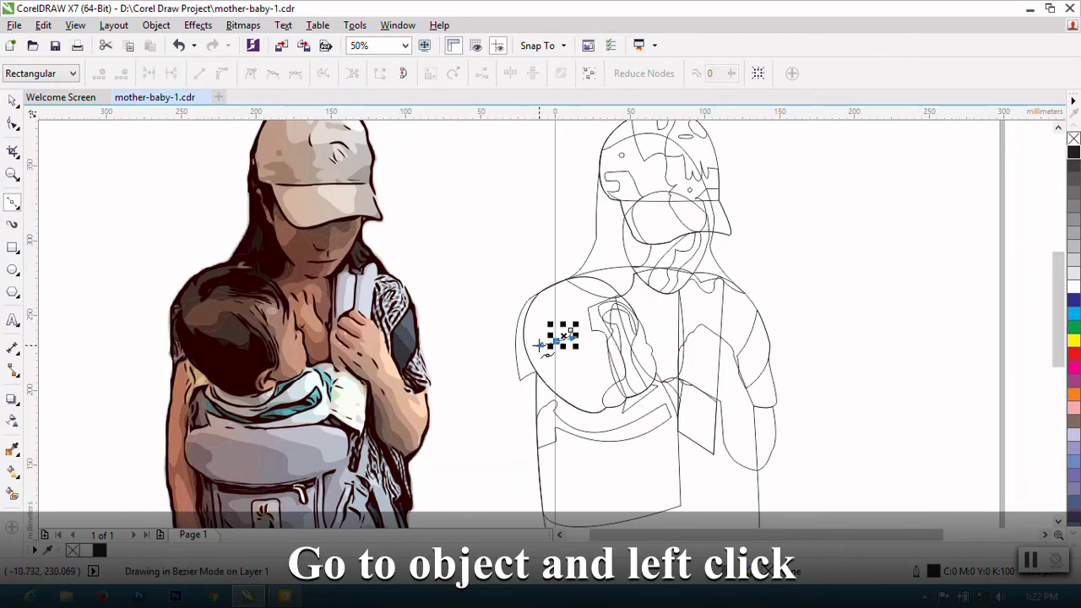
key(ctrl+z)
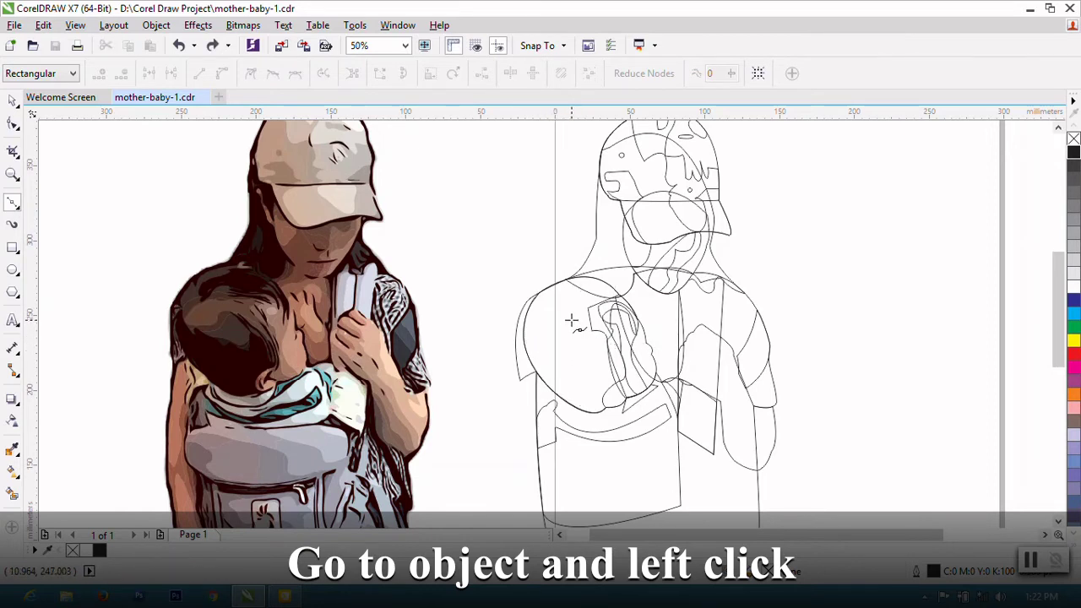
Step: Pick up the small curve and extend it further left
click(558, 328)
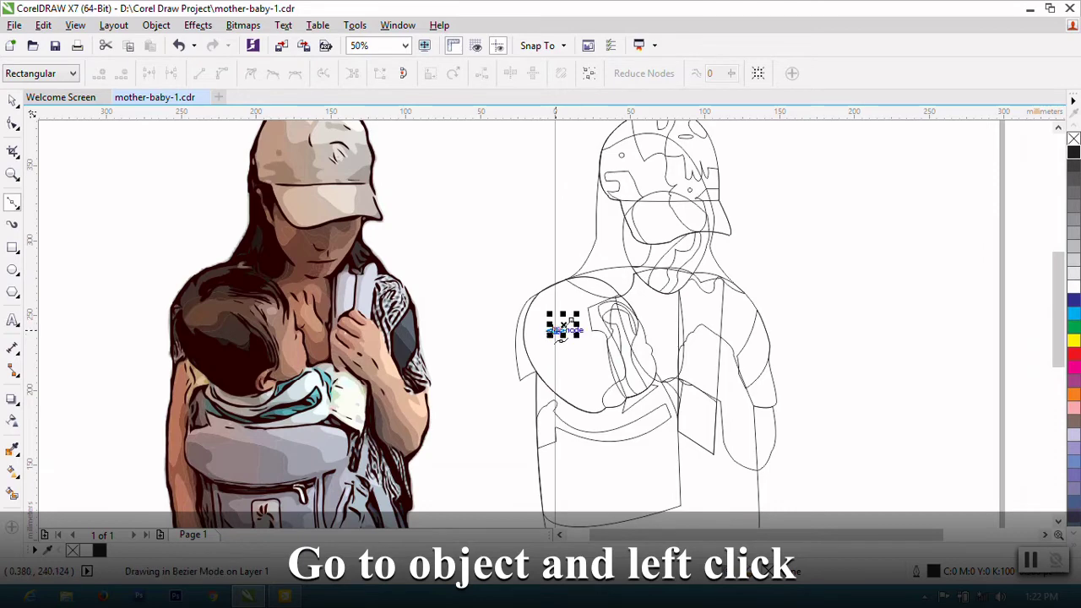
scroll(545, 329, up, 1)
drag(527, 317, 522, 301)
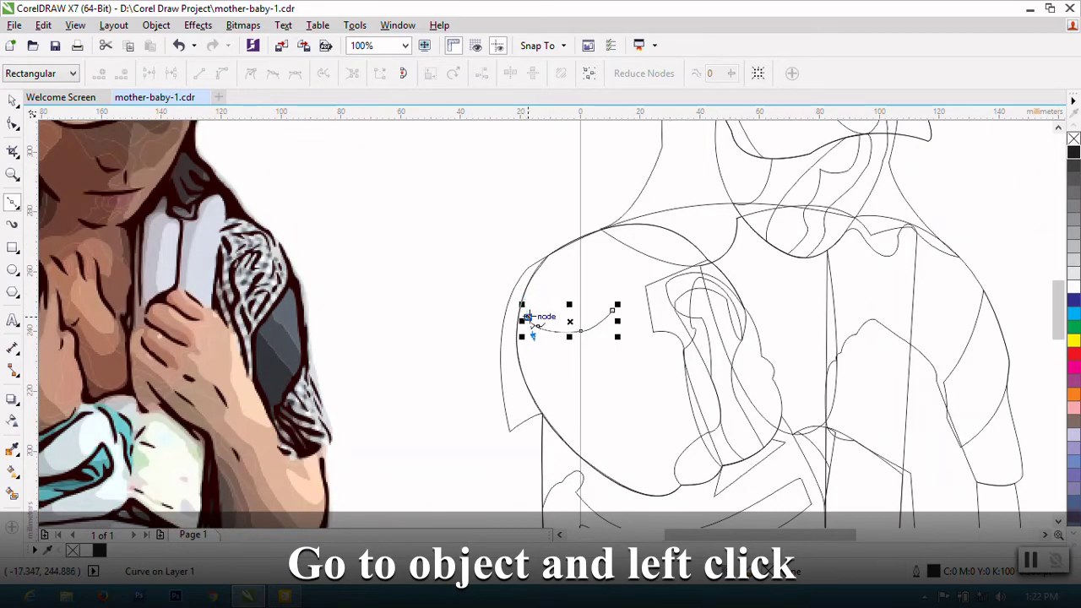
scroll(532, 333, down, 1)
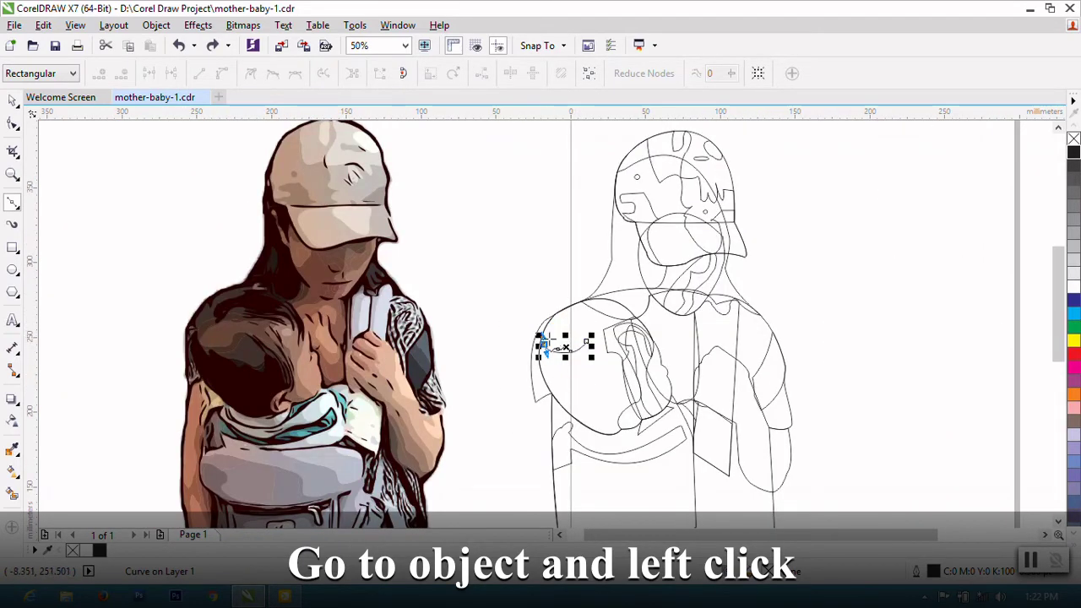
scroll(571, 340, up, 1)
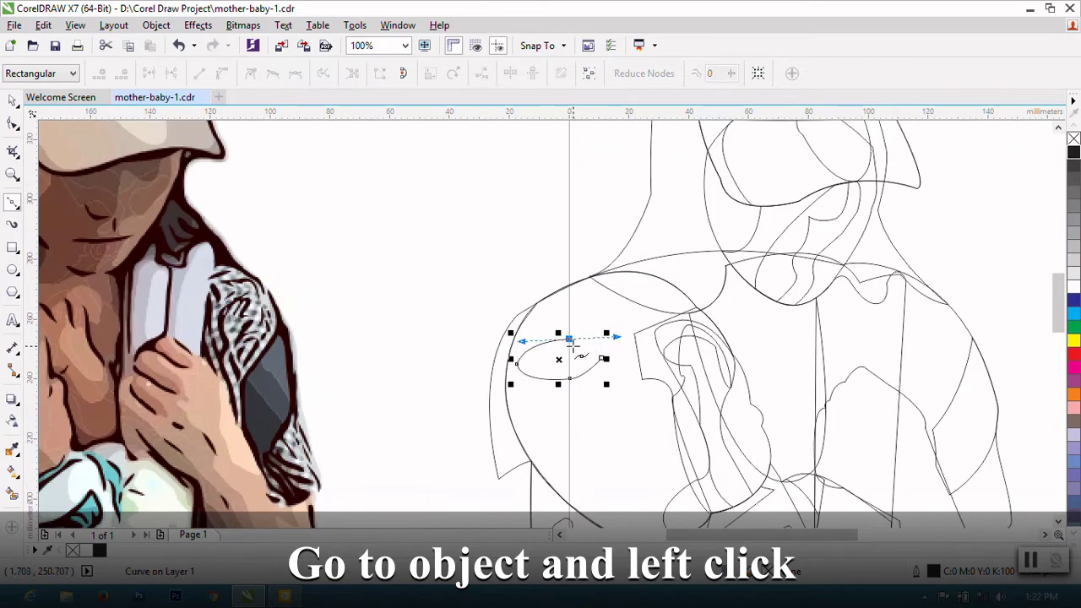
scroll(616, 384, down, 1)
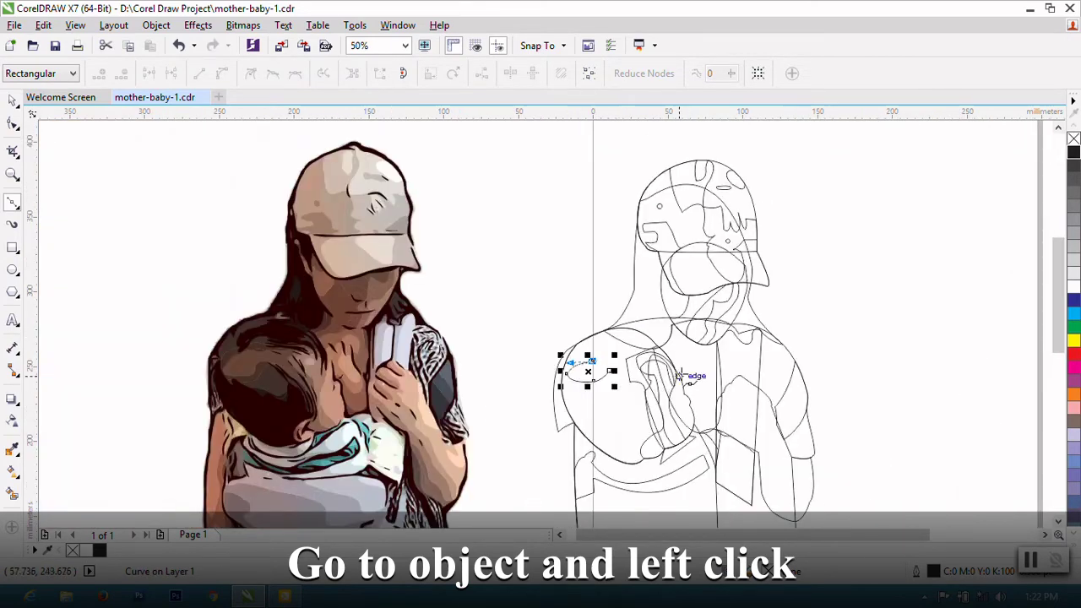
scroll(610, 370, up, 1)
Step: Reshape the small loop and snap its end node onto the shoulder line
drag(610, 370, 628, 342)
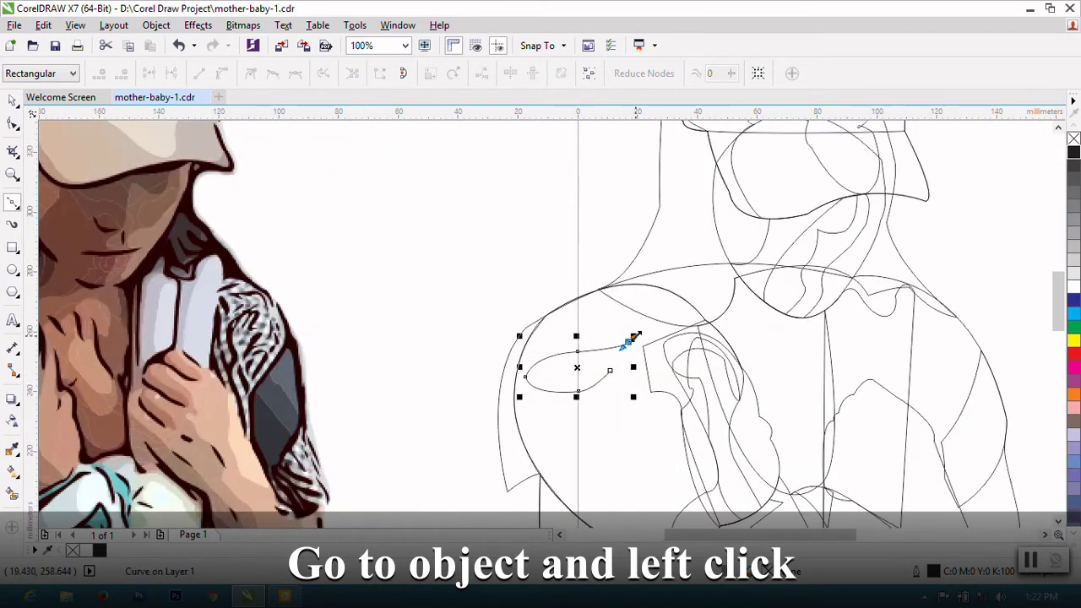
scroll(668, 364, down, 1)
scroll(676, 362, up, 1)
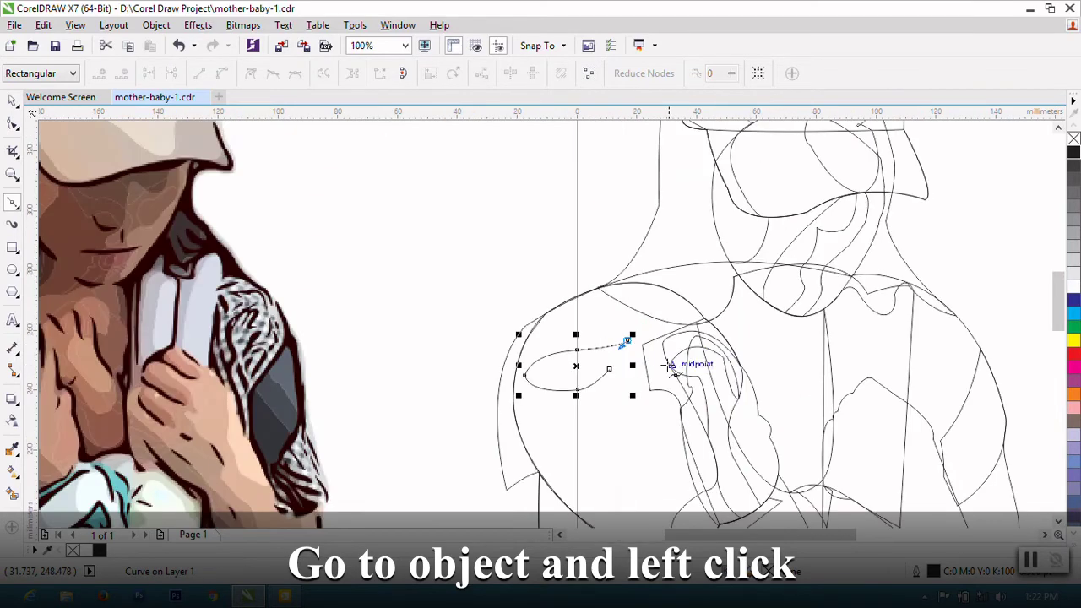
scroll(689, 362, down, 1)
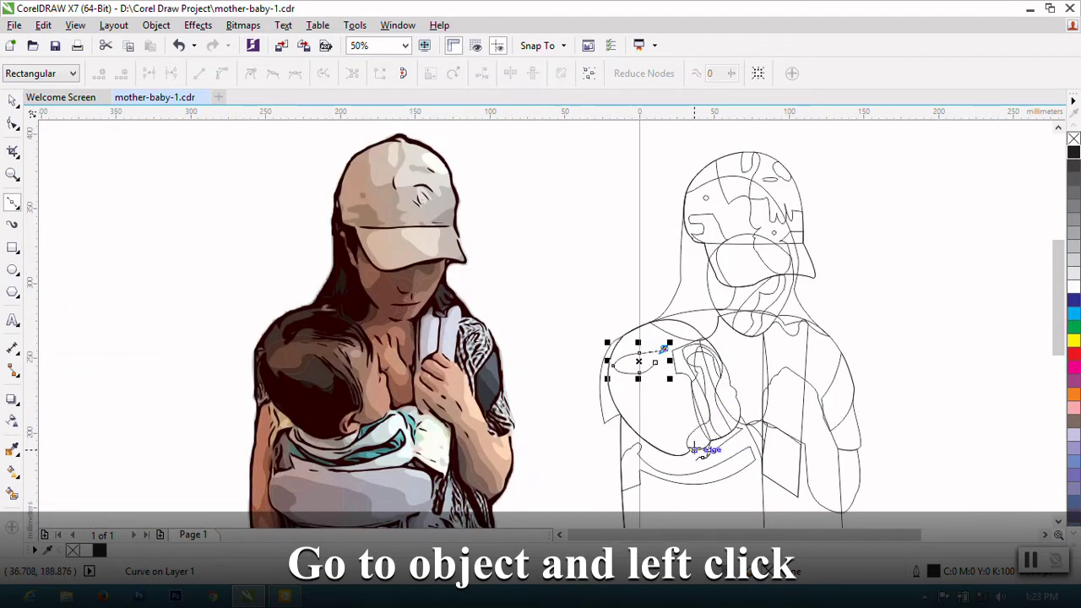
scroll(689, 361, up, 1)
drag(636, 333, 700, 323)
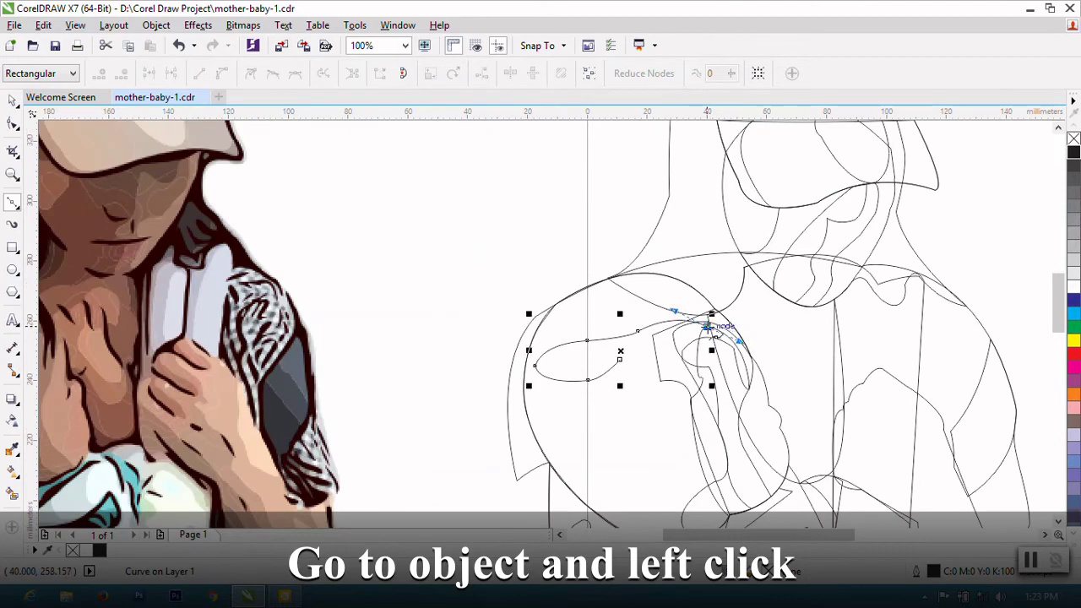
scroll(699, 323, down, 1)
scroll(699, 325, up, 1)
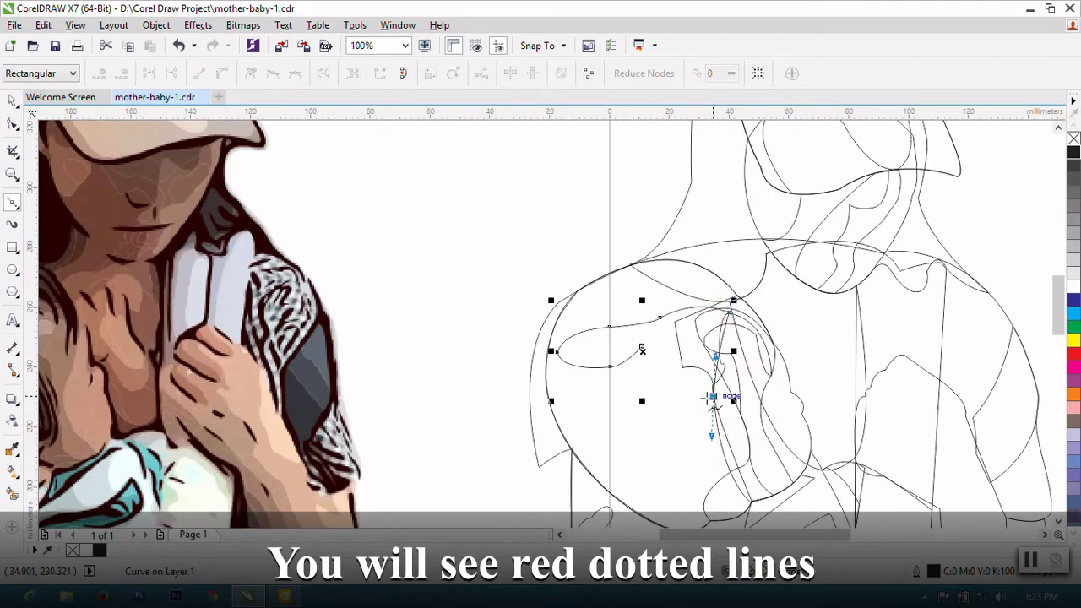
scroll(713, 397, down, 1)
scroll(713, 397, up, 1)
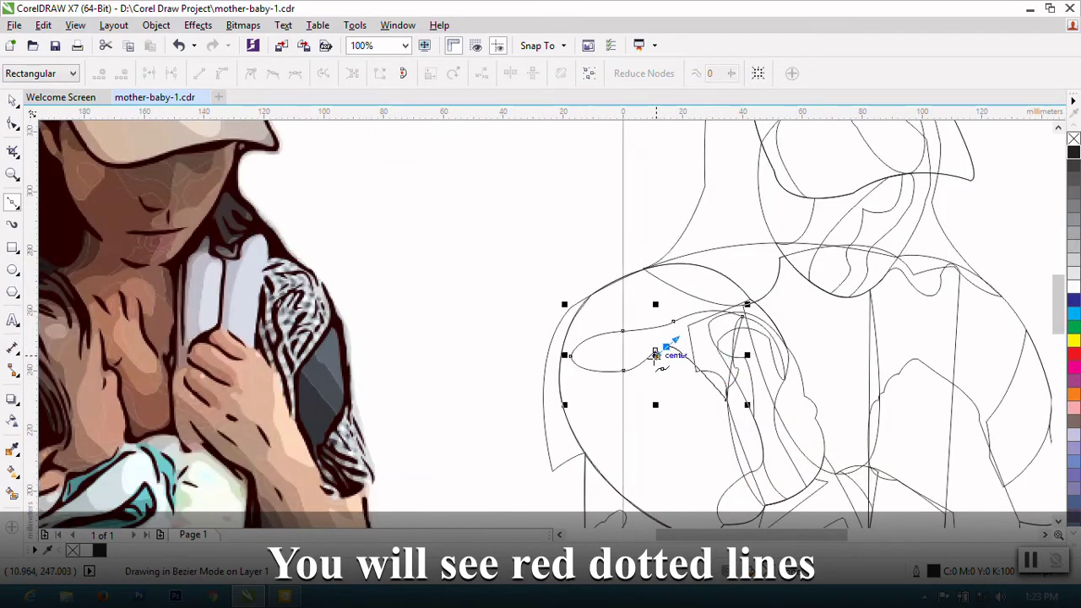
Step: Close the small curve into a shape with Close Curve, then deselect it
key(F10)
right_click(585, 355)
click(612, 220)
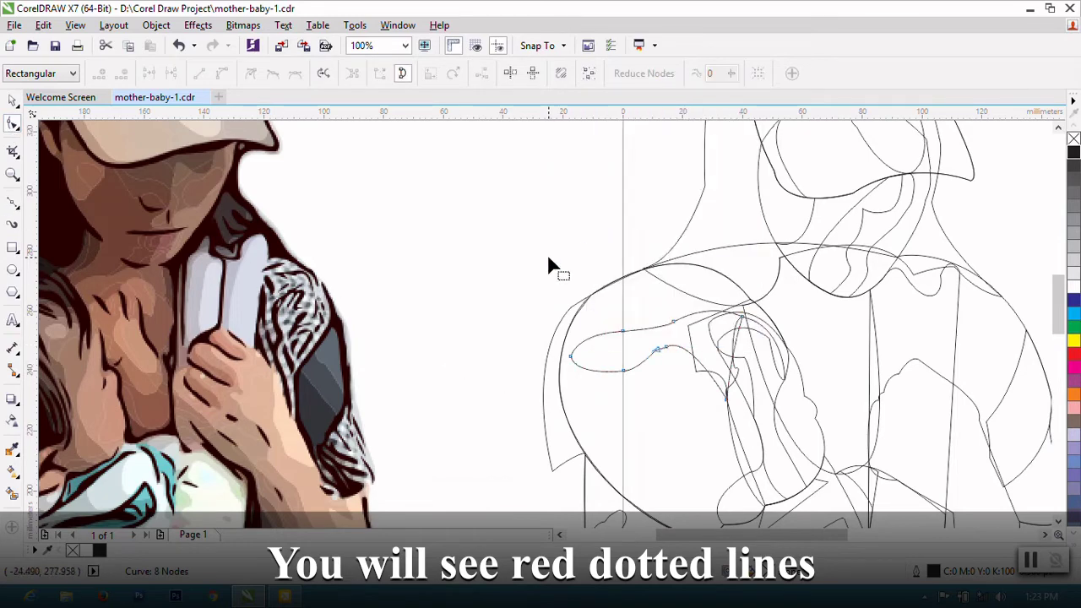
scroll(546, 258, down, 1)
click(13, 101)
Step: Pull a node of the small head shape rightward and bend its segment to match the reference
click(894, 346)
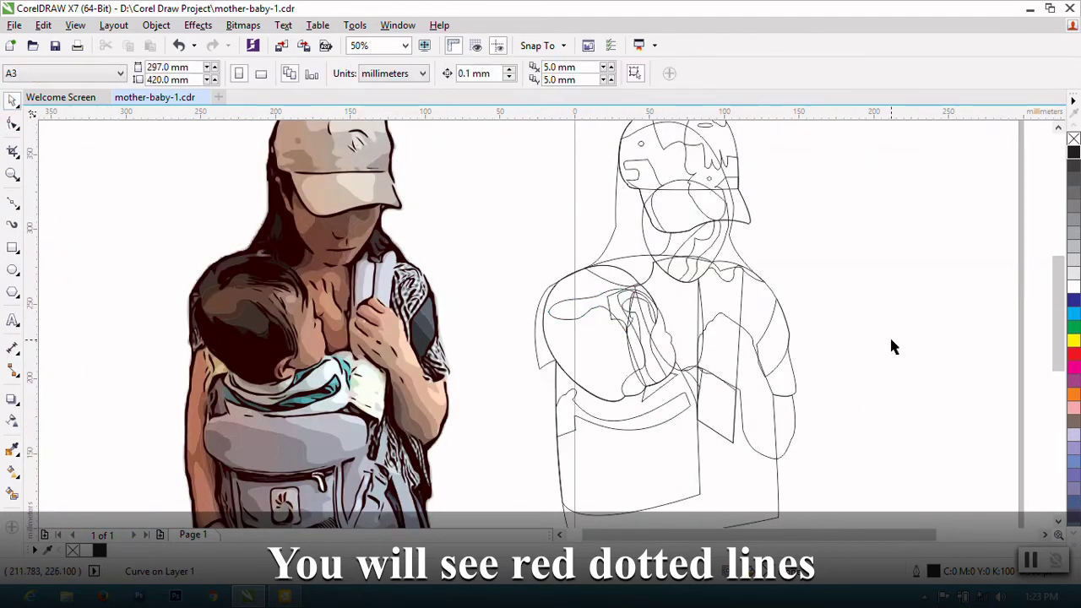
click(13, 203)
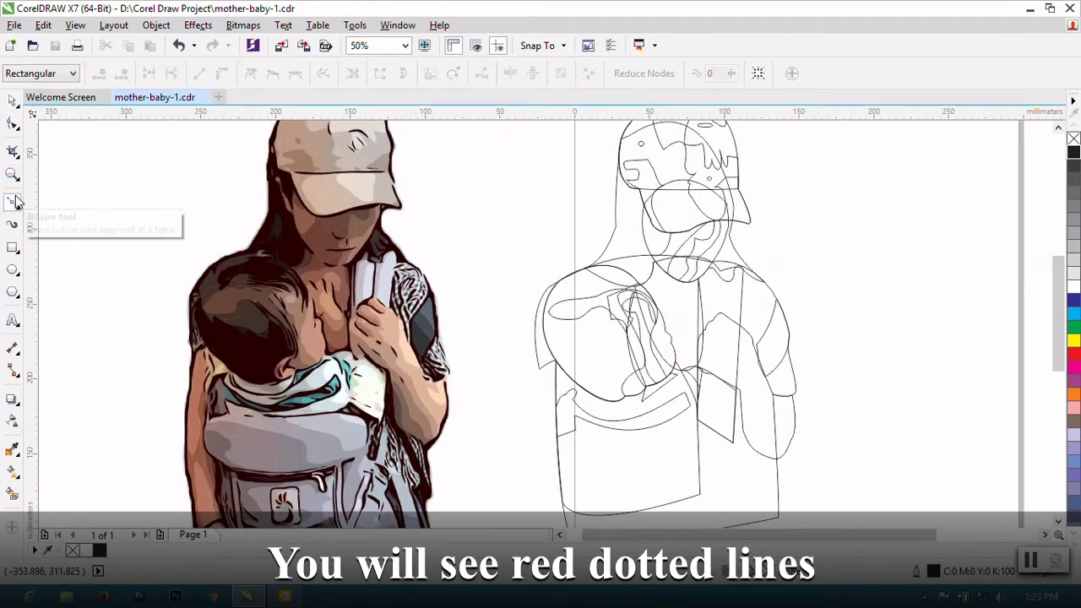
click(588, 329)
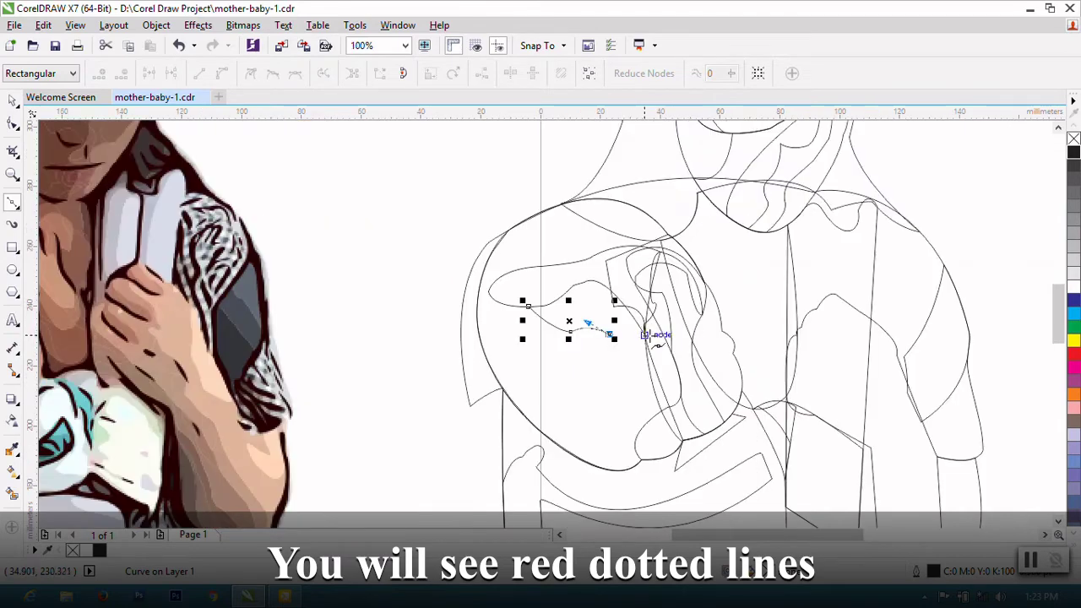
drag(612, 336, 648, 338)
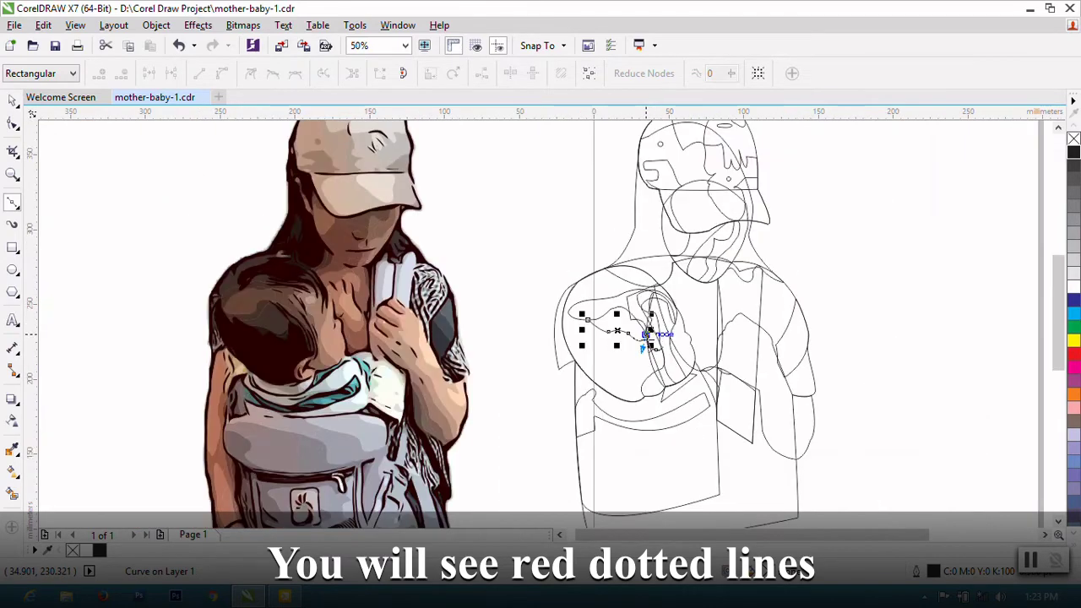
scroll(629, 310, up, 1)
drag(590, 313, 592, 314)
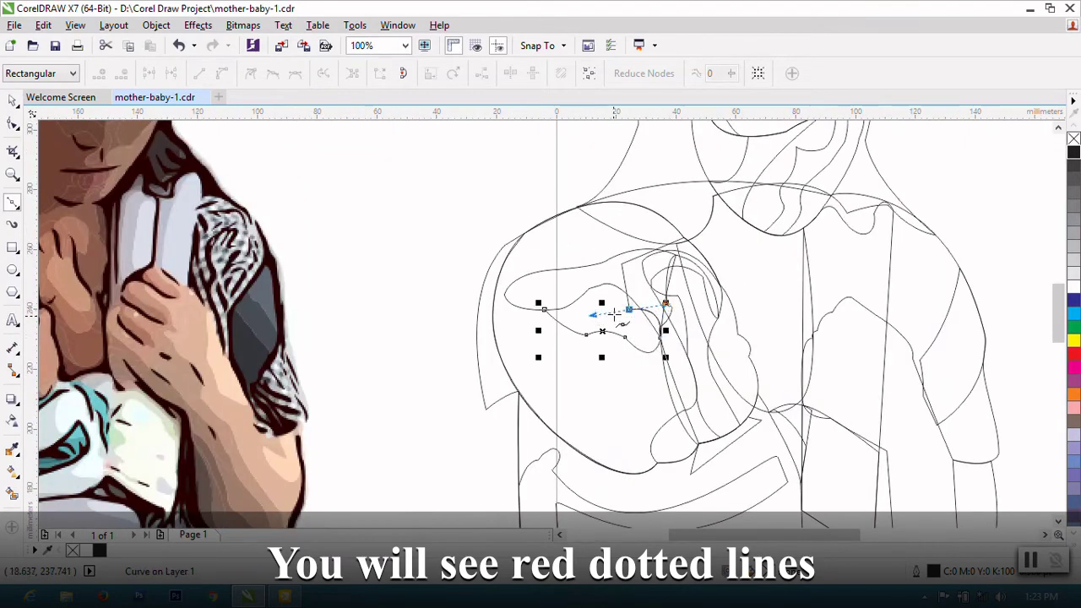
Step: Add a node at the line intersection and two new curved segments to the shape
scroll(630, 311, up, 2)
click(624, 239)
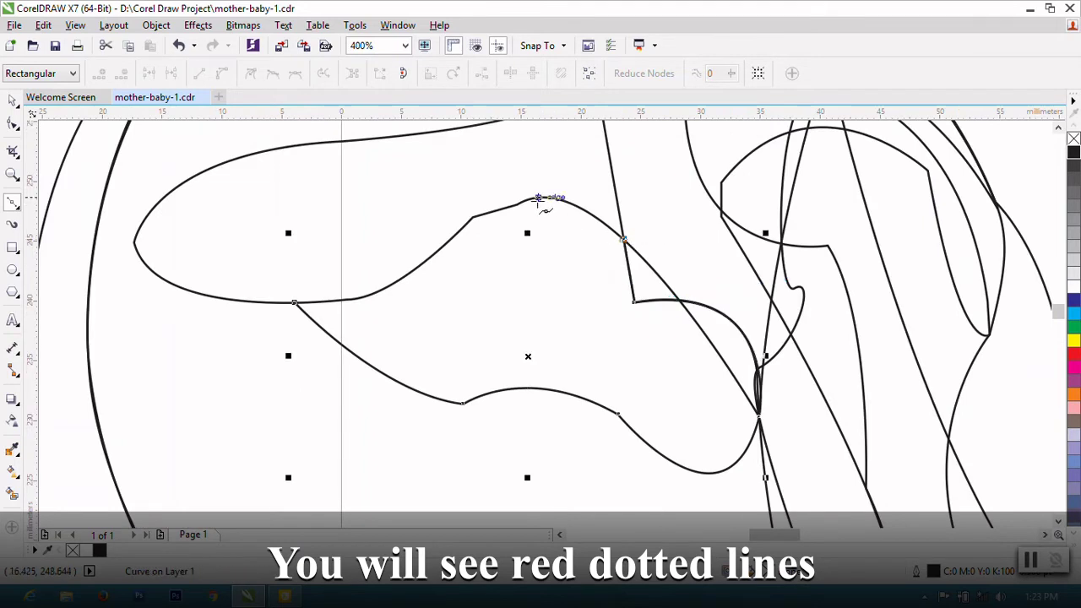
drag(517, 205, 469, 234)
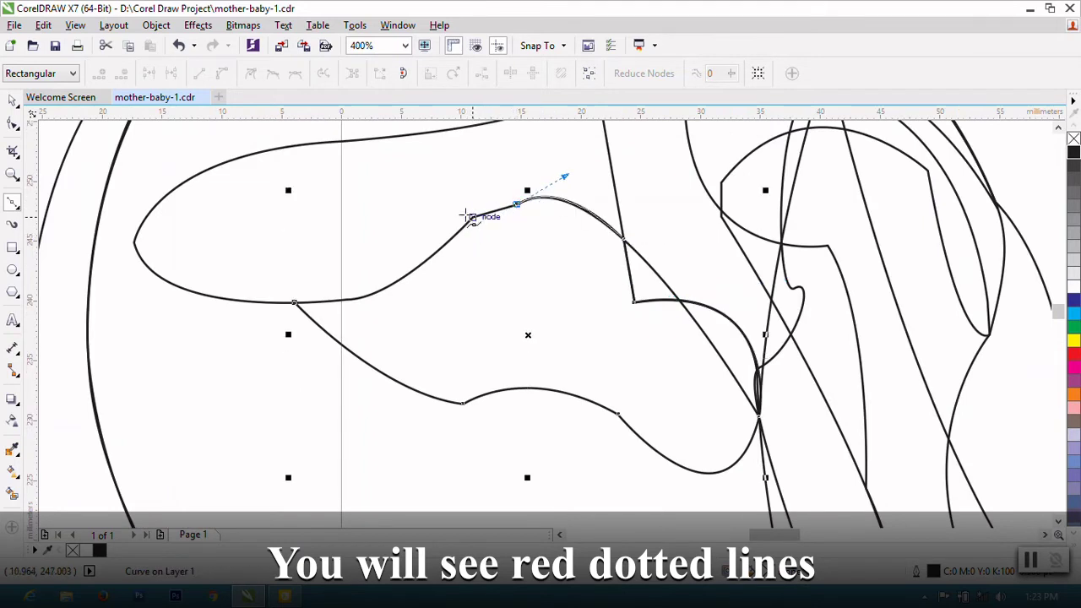
mouse_move(305, 302)
mouse_down()
mouse_move(197, 304)
mouse_move(212, 295)
mouse_up()
Step: Finish the curve, bring up its node options, and deselect it
key(F10)
right_click(462, 233)
scroll(616, 326, down, 5)
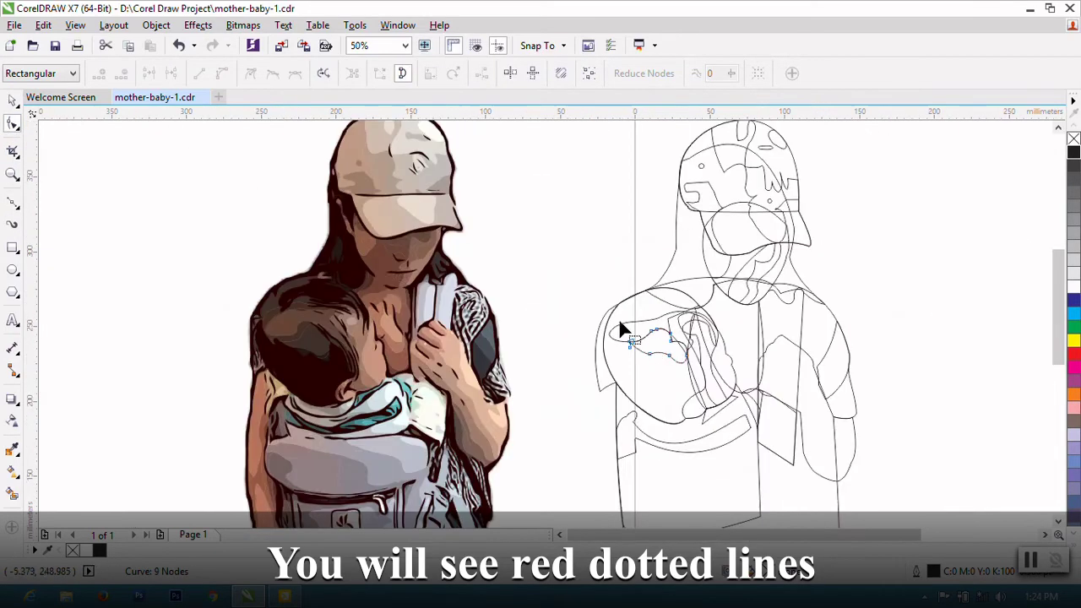
click(15, 99)
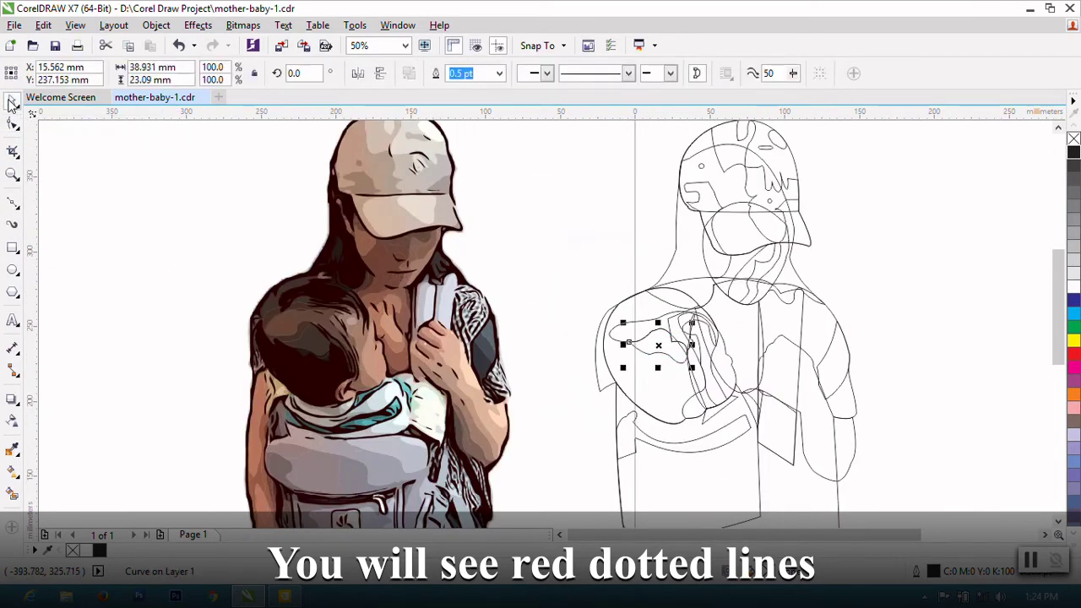
click(101, 326)
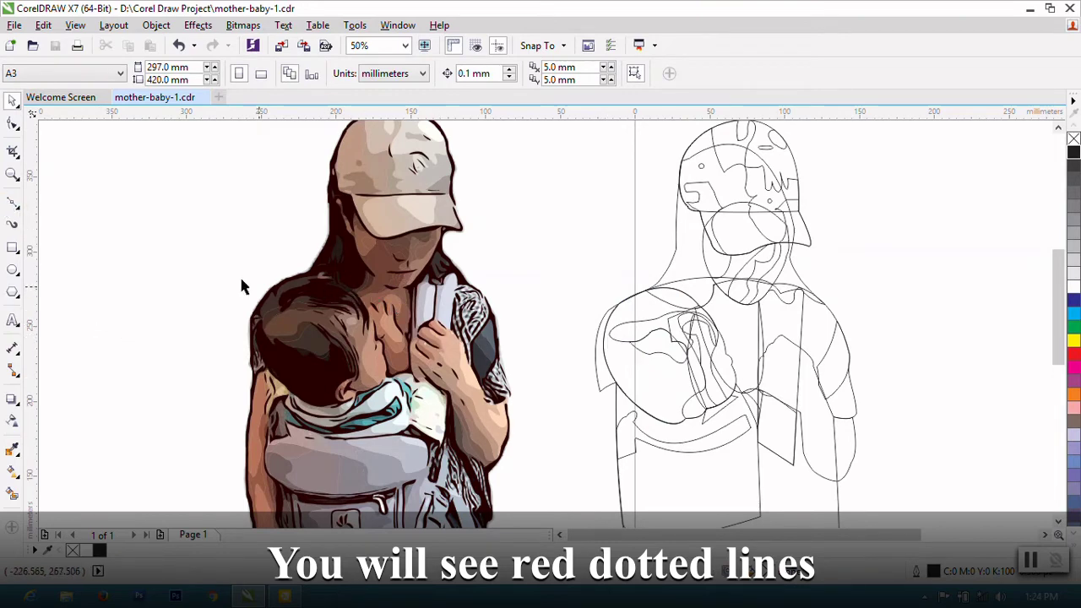
Step: Continue the curve at the torso's right side with a new node and shape its segment
click(13, 203)
scroll(586, 366, down, 3)
scroll(684, 431, up, 1)
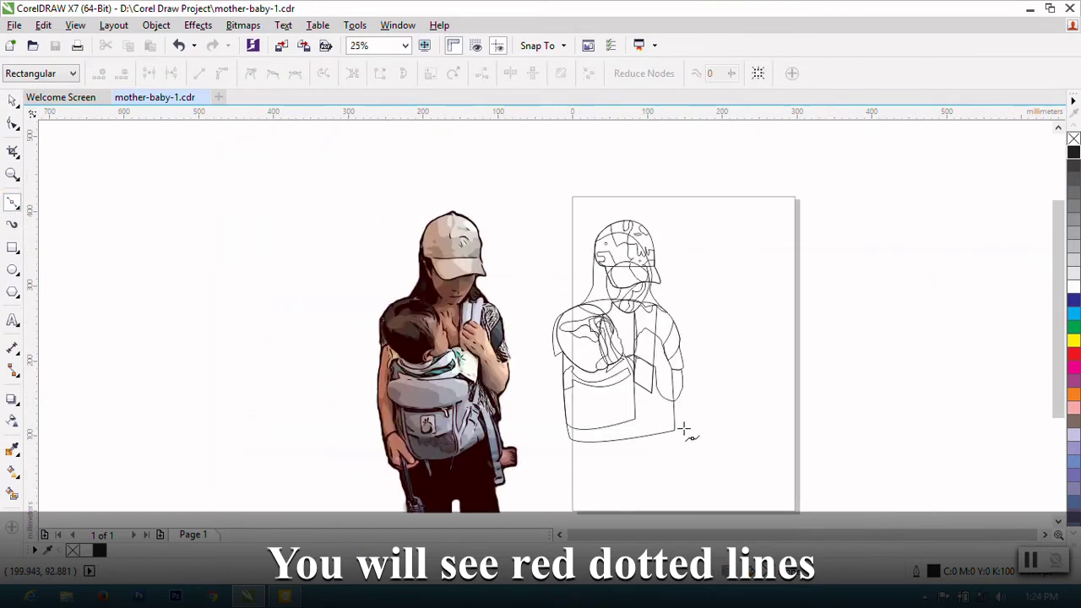
scroll(685, 431, up, 1)
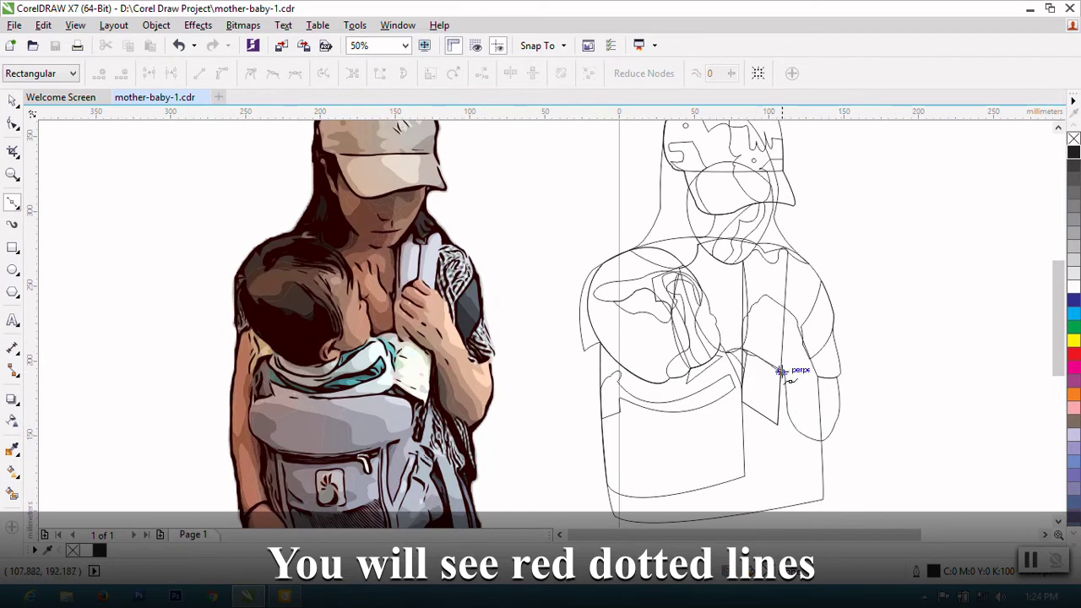
scroll(784, 387, up, 1)
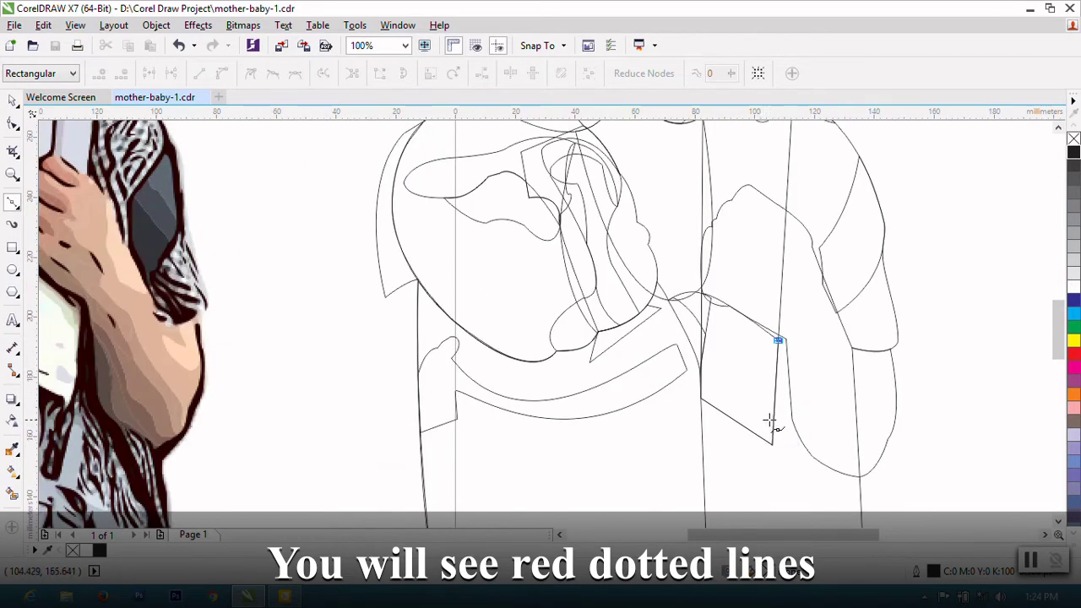
click(773, 427)
click(803, 457)
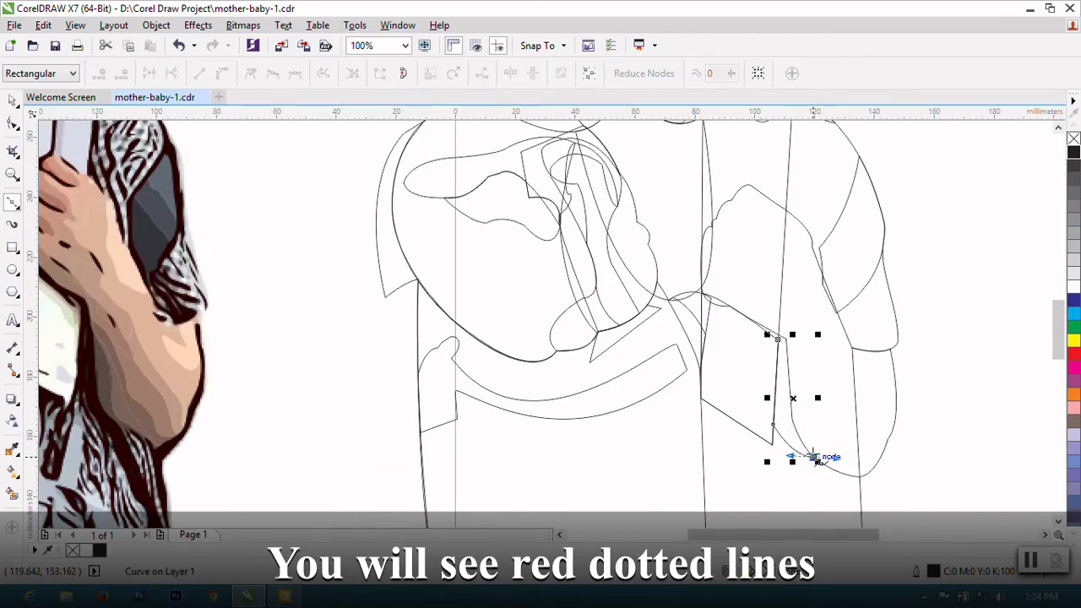
scroll(803, 451, up, 1)
drag(765, 333, 763, 334)
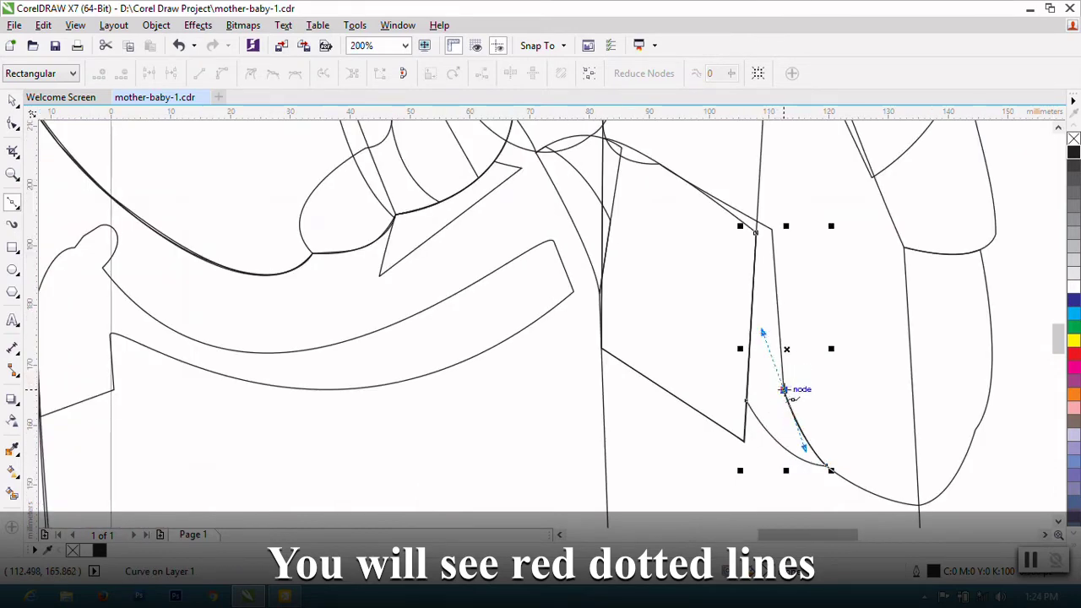
scroll(782, 228, up, 2)
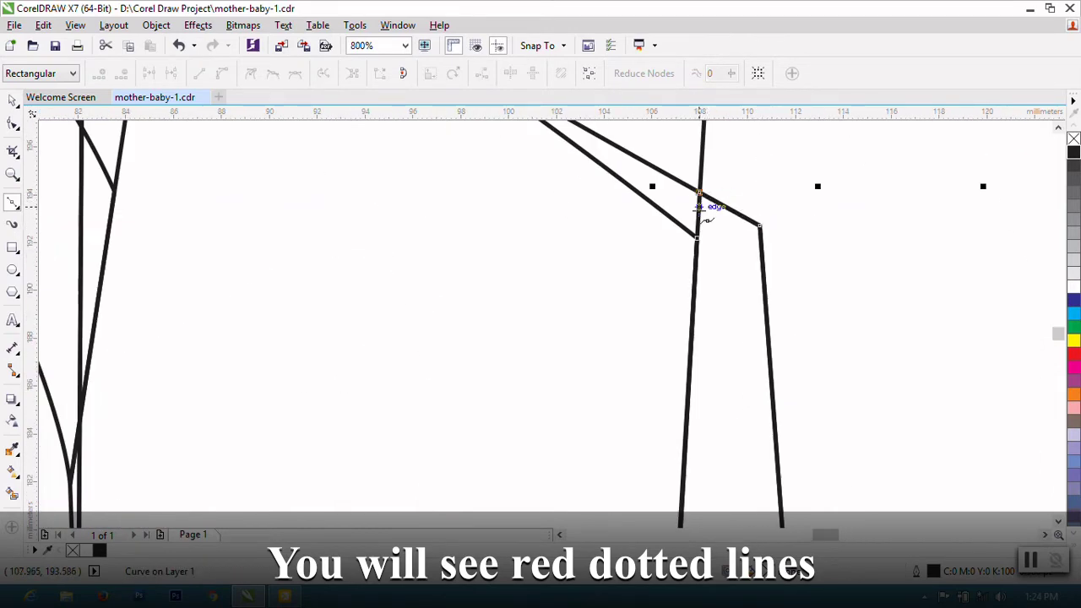
Step: Close the slim strip into a shape from the top node and select it
right_click(700, 395)
click(736, 273)
scroll(667, 261, down, 2)
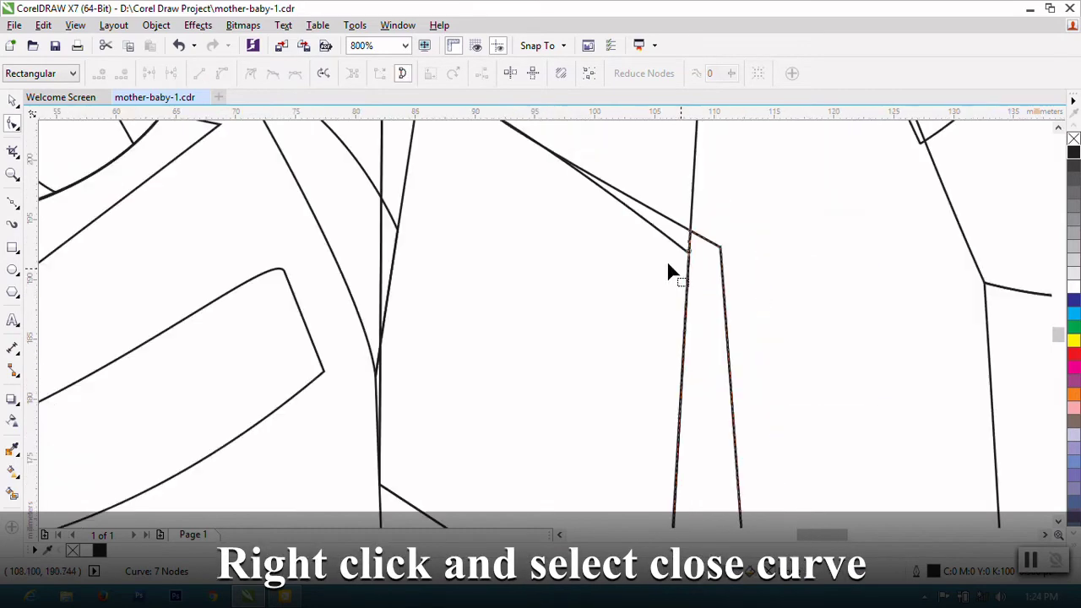
scroll(707, 365, down, 2)
click(12, 105)
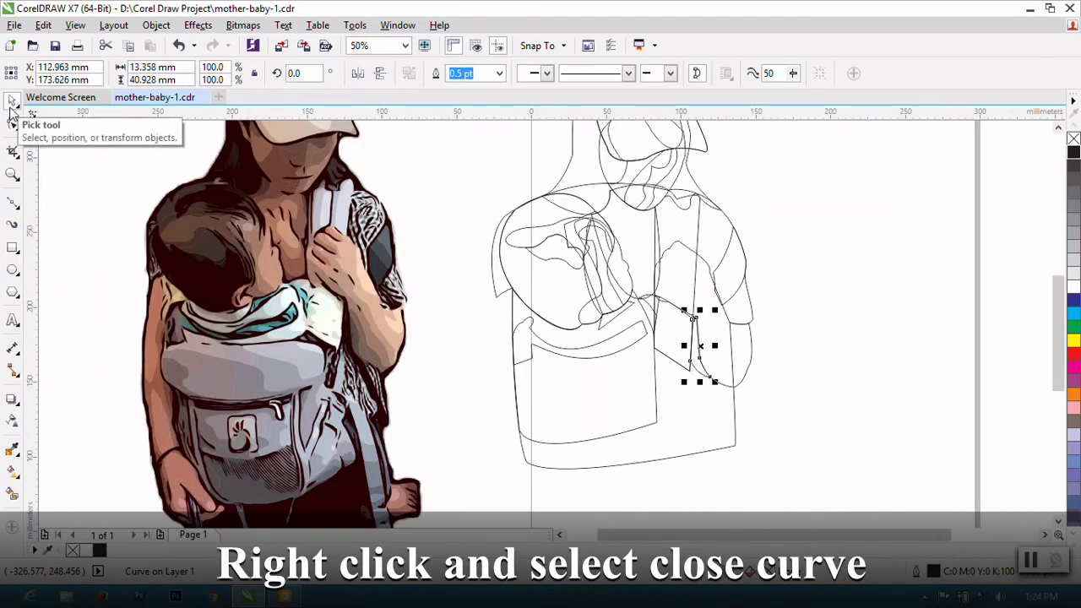
Step: Start a Bezier line down the sleeve edge, placing five nodes
click(13, 203)
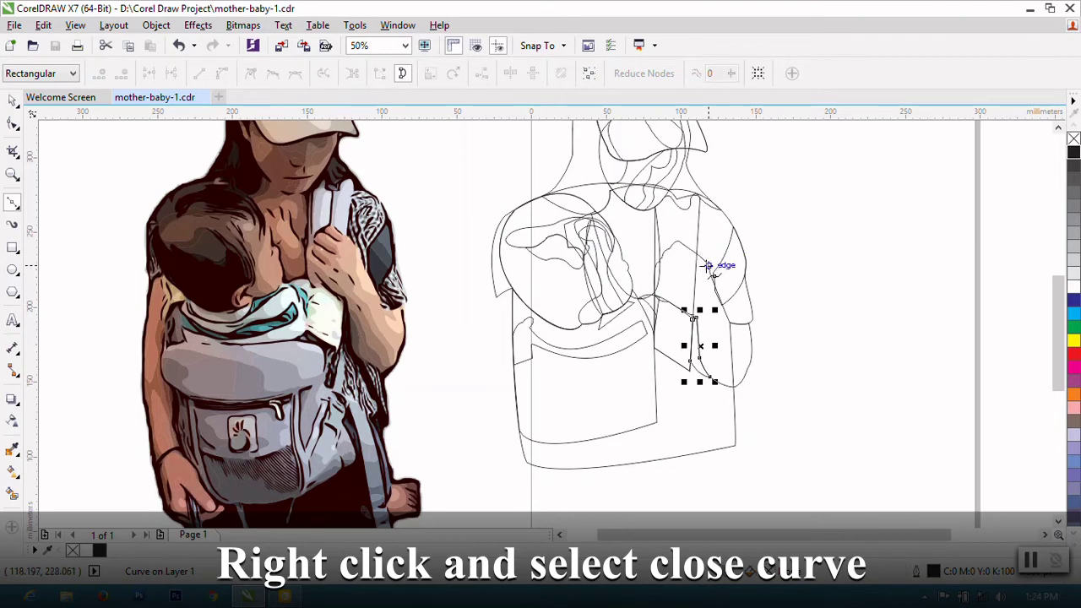
scroll(704, 263, up, 1)
click(700, 264)
click(708, 291)
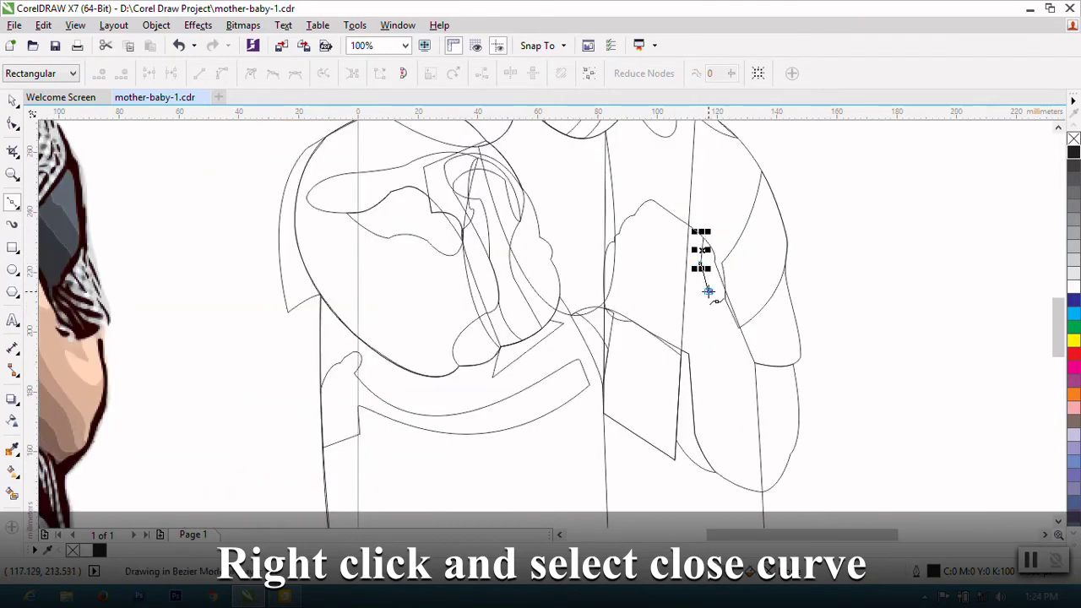
scroll(707, 311, down, 1)
scroll(700, 309, up, 1)
click(699, 308)
scroll(716, 323, down, 1)
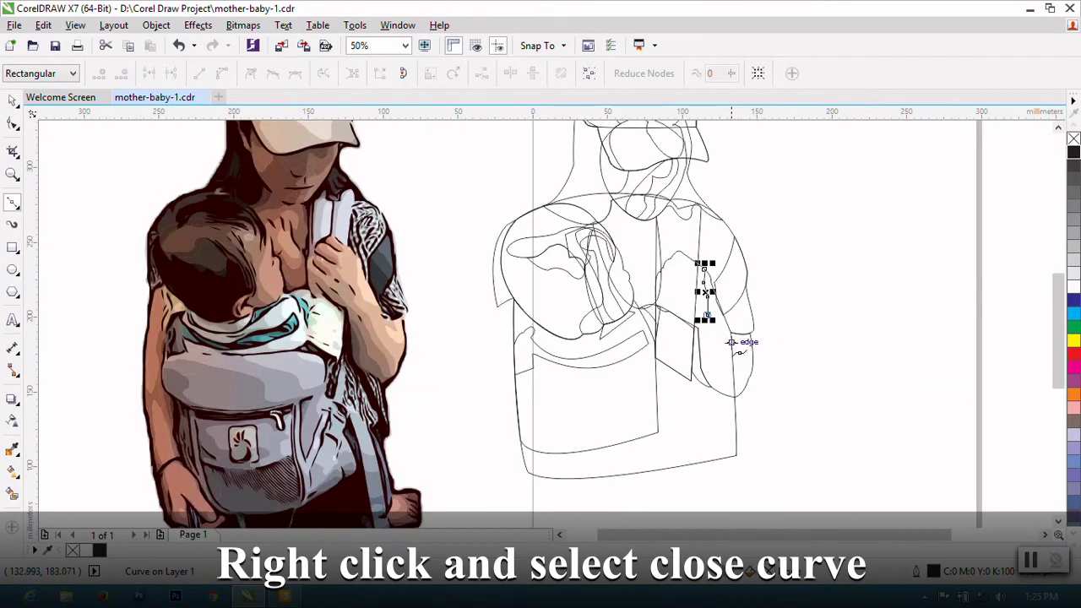
click(727, 323)
scroll(732, 336, up, 1)
click(732, 331)
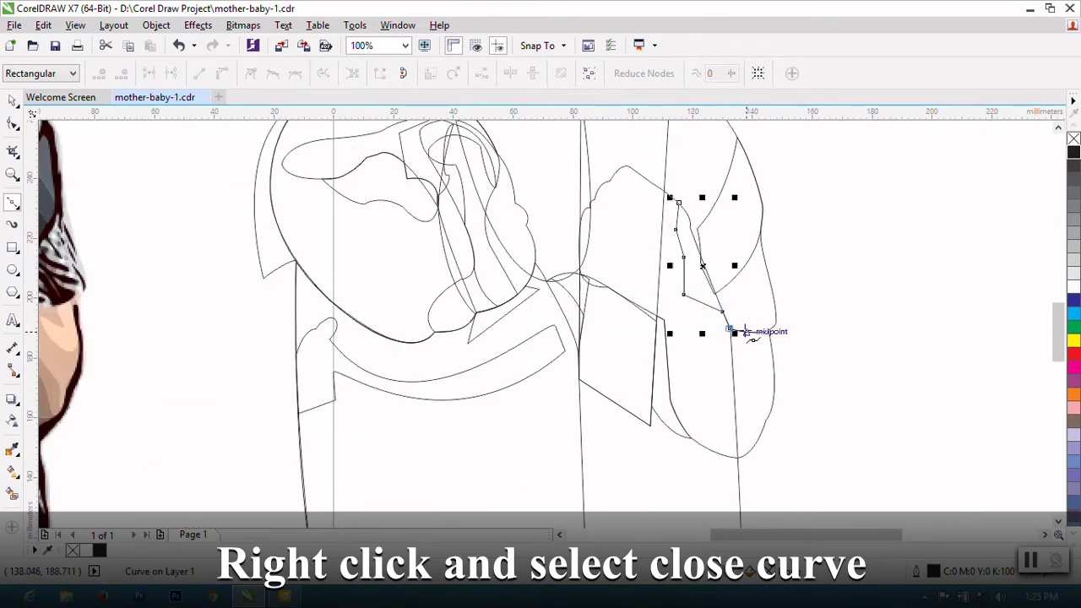
scroll(748, 334, up, 1)
Step: Extend the line lower along the sleeve to its bottom edge
click(764, 330)
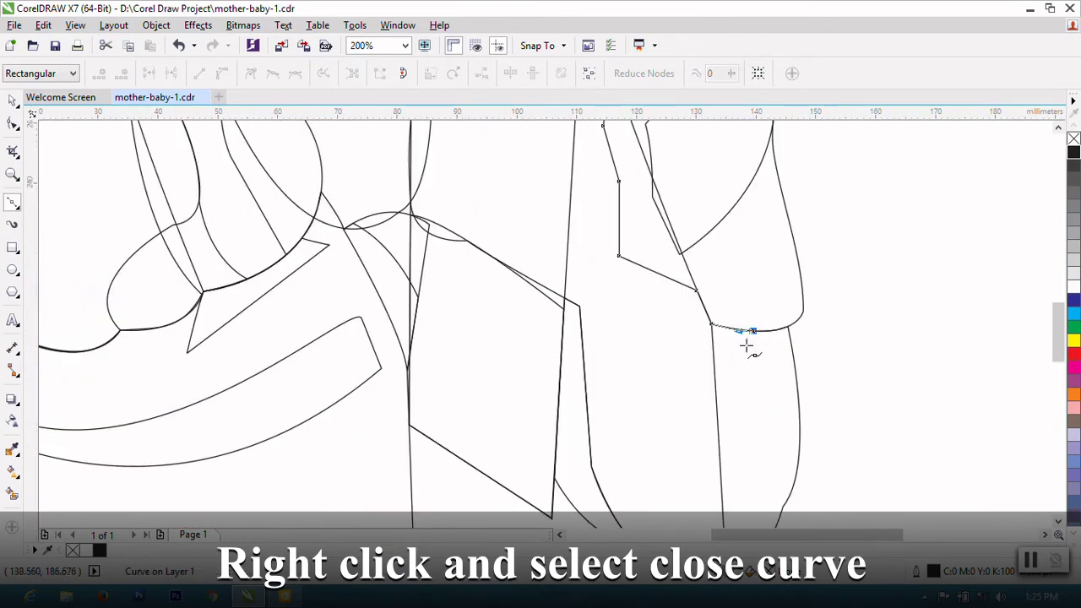
scroll(748, 344, down, 1)
click(753, 353)
scroll(756, 350, down, 1)
scroll(744, 347, up, 1)
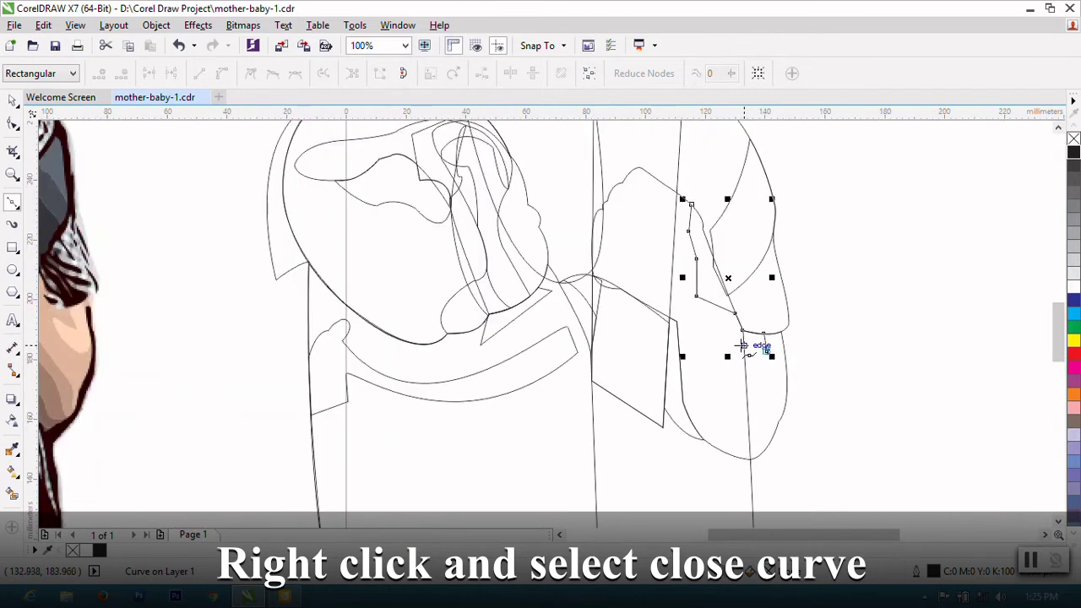
click(785, 378)
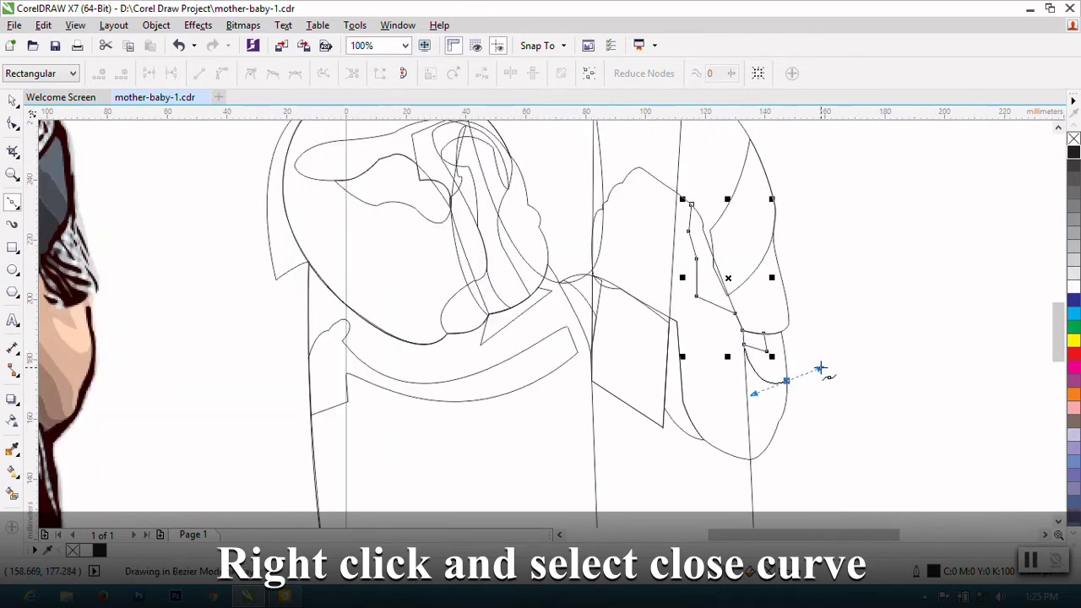
scroll(777, 421, up, 1)
scroll(777, 421, up, 1)
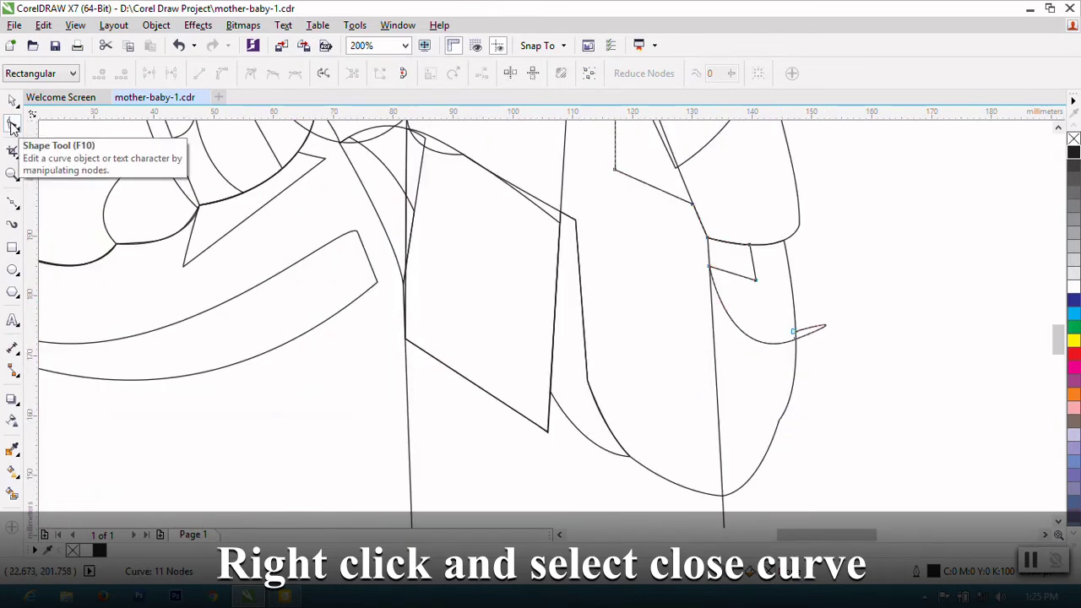
scroll(513, 361, down, 1)
scroll(512, 361, down, 1)
scroll(513, 361, up, 2)
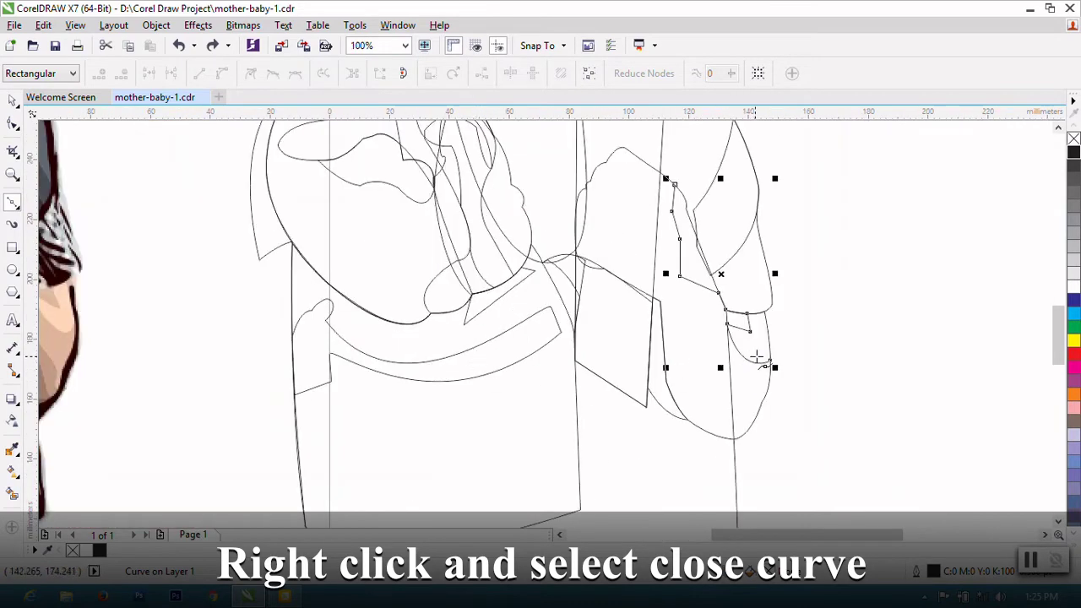
Step: Add a curved node along the sleeve's bottom and join the line back to its start
click(756, 414)
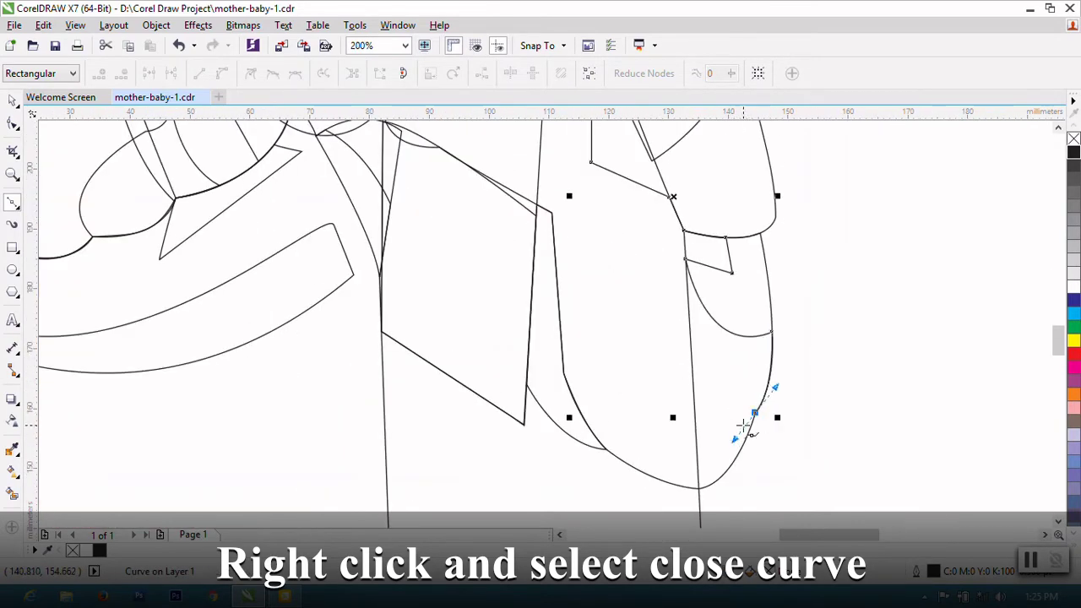
scroll(751, 422, down, 2)
scroll(748, 427, up, 2)
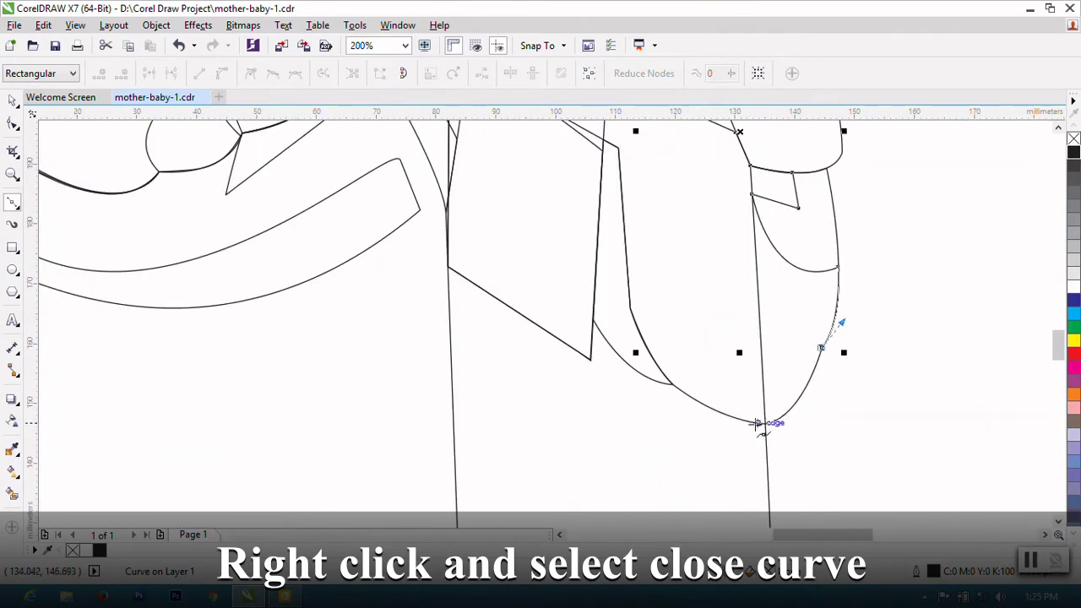
click(757, 423)
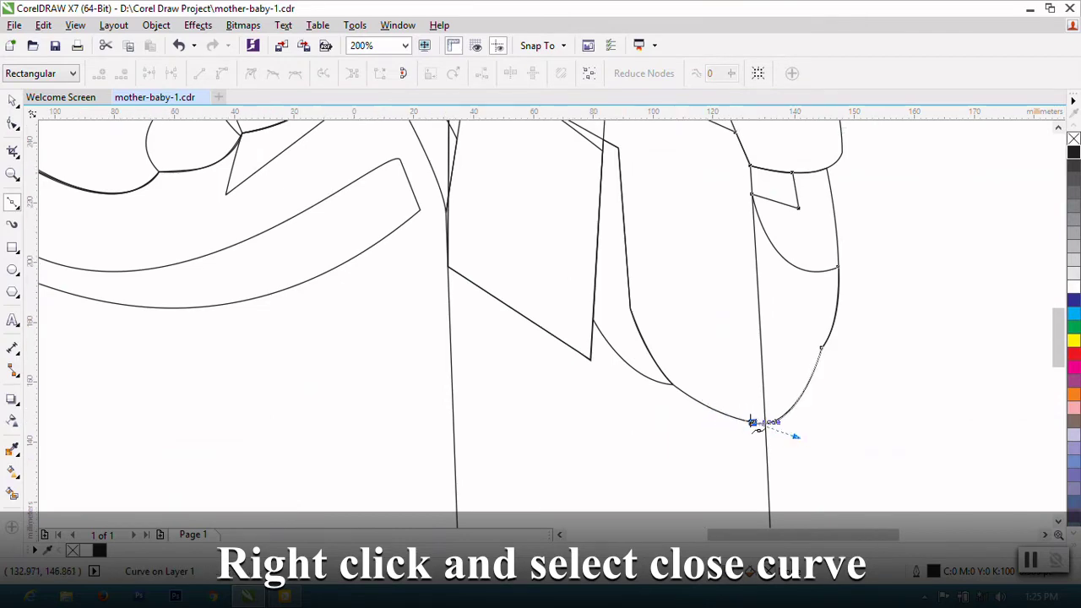
scroll(754, 425, down, 2)
scroll(715, 448, up, 1)
scroll(749, 365, up, 1)
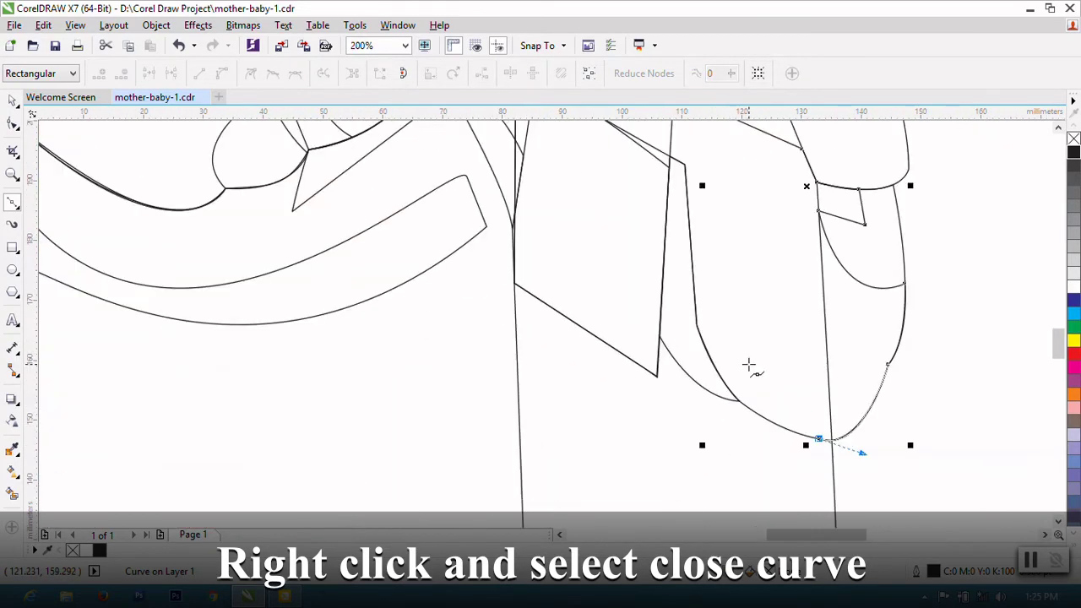
Step: Add a sharp-cornered node along the forearm edge and extend the outline further
drag(696, 324, 666, 226)
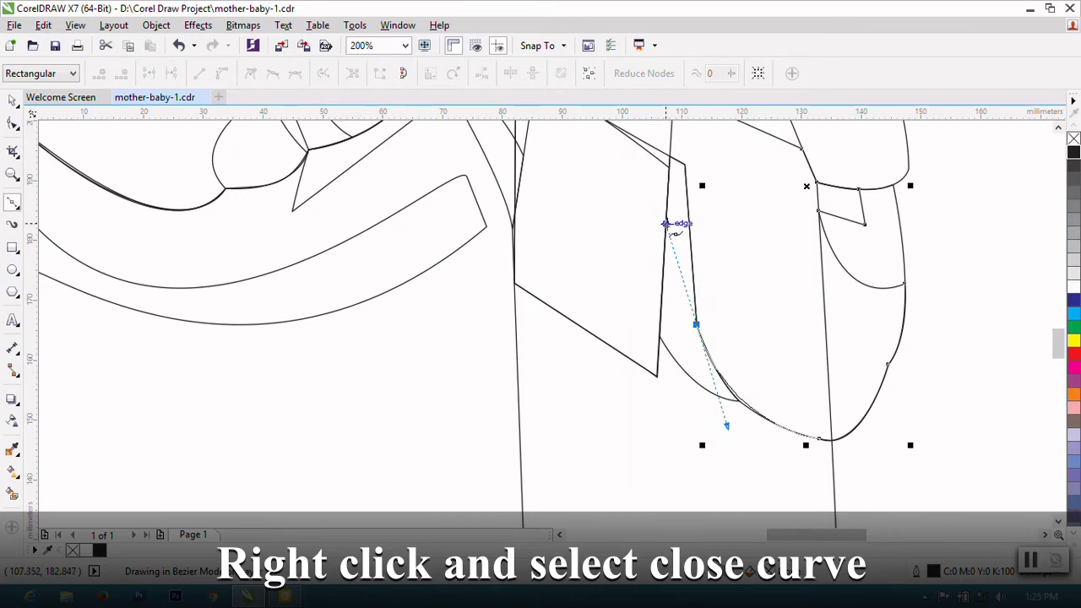
click(696, 325)
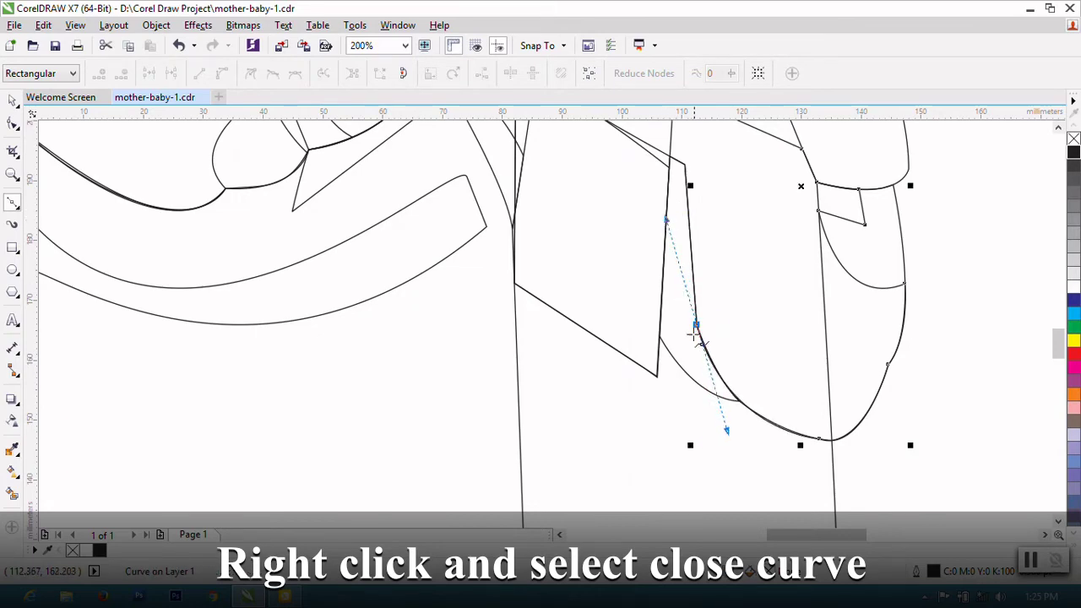
scroll(692, 169, down, 1)
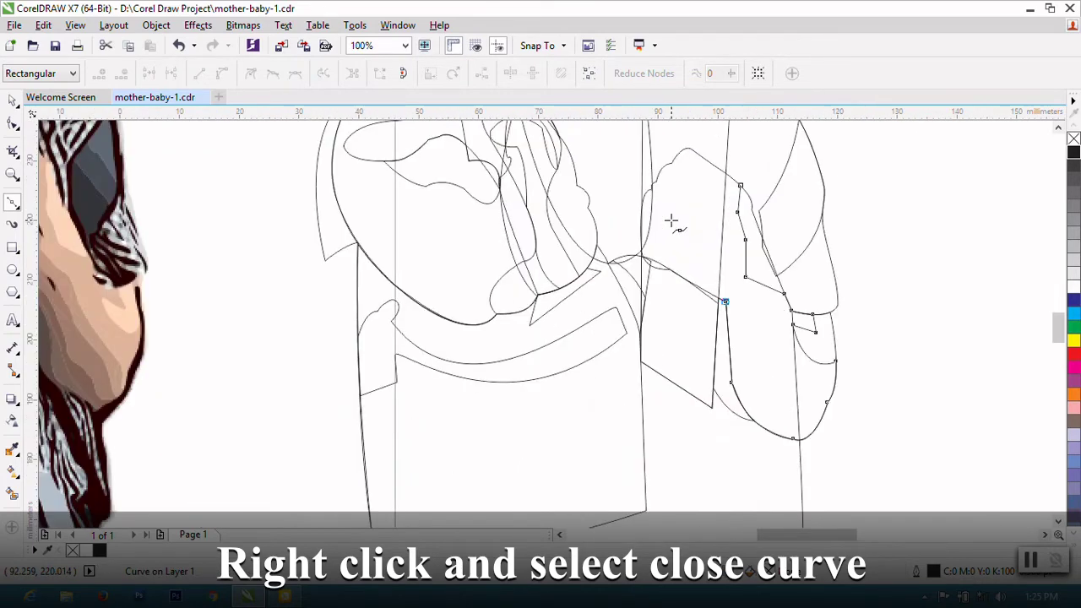
scroll(671, 222, up, 2)
scroll(652, 268, up, 1)
scroll(498, 329, down, 1)
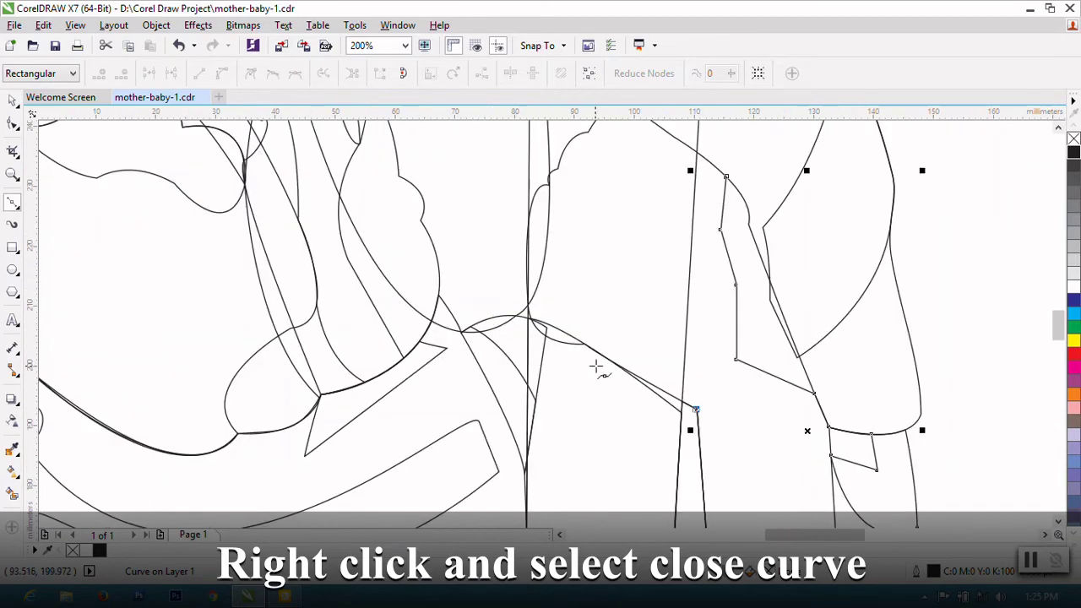
scroll(596, 367, up, 1)
click(573, 322)
scroll(478, 234, down, 1)
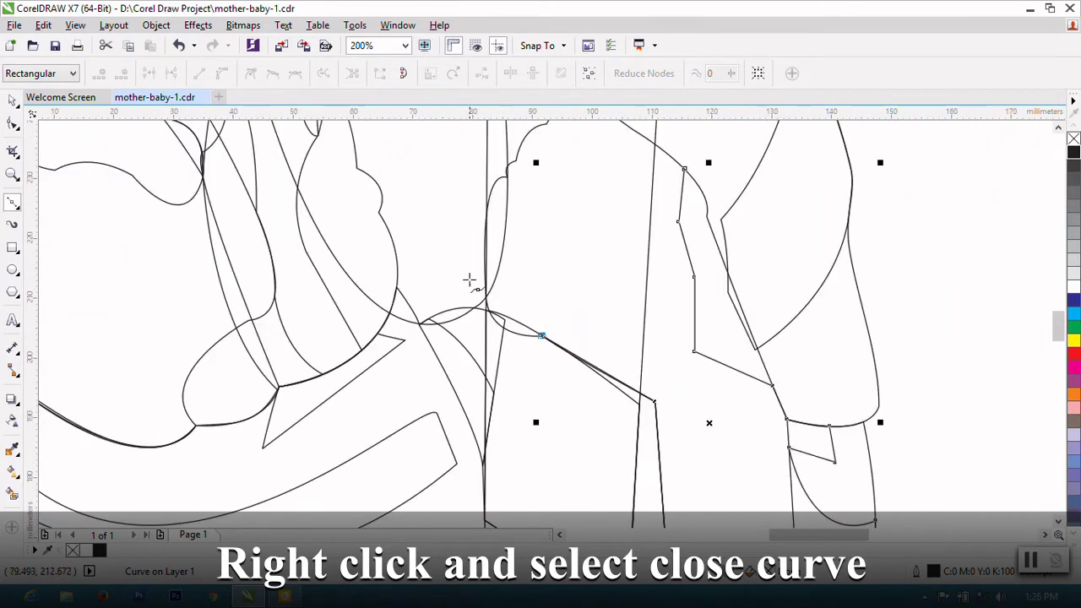
scroll(470, 279, up, 1)
Step: Curve the outline along the hand edge, around the knuckle and over the fist, then finish it
mouse_move(501, 326)
mouse_down()
mouse_move(465, 242)
mouse_move(483, 247)
mouse_up()
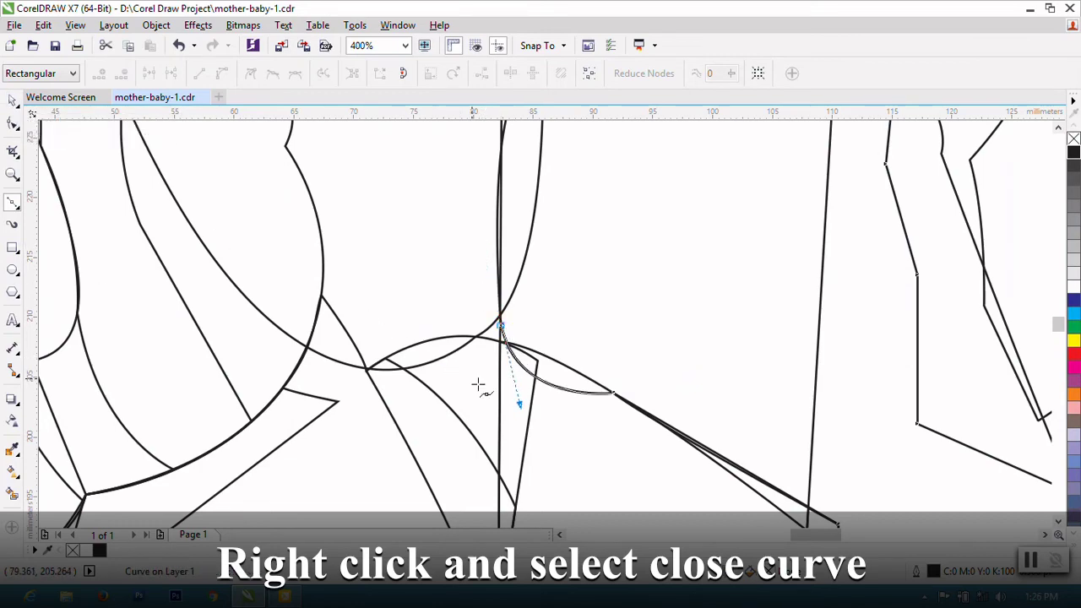
scroll(478, 386, down, 1)
drag(550, 326, 588, 332)
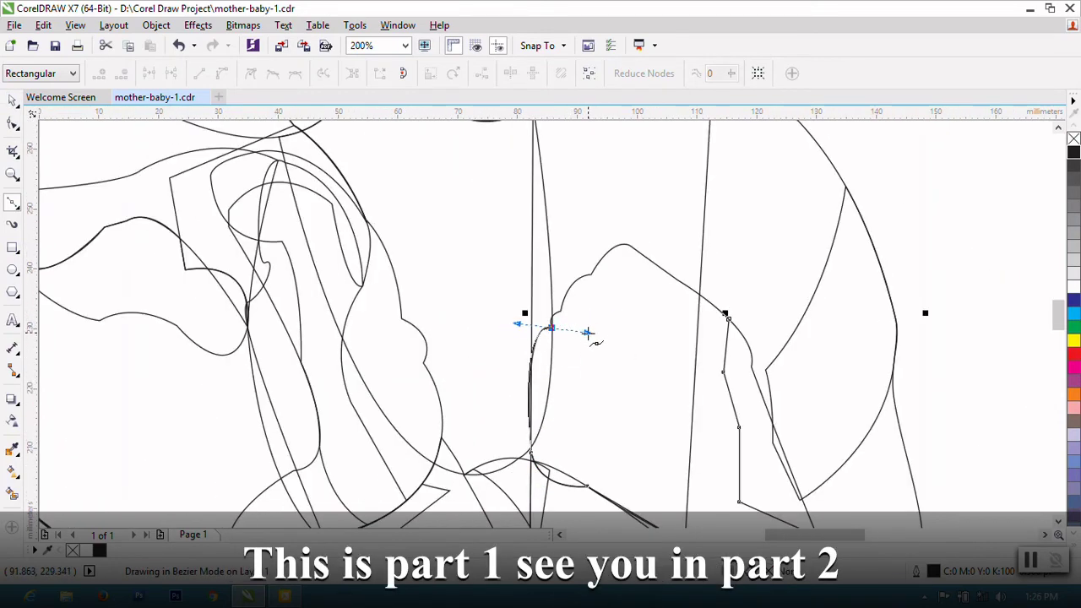
scroll(518, 323, up, 1)
scroll(517, 322, up, 1)
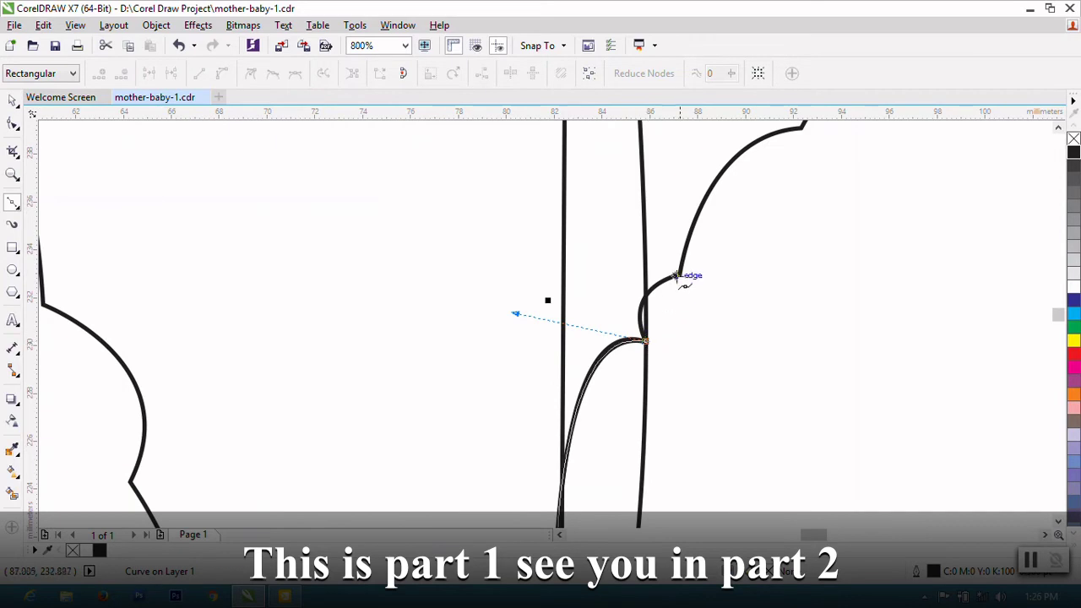
drag(680, 275, 738, 262)
scroll(594, 278, down, 1)
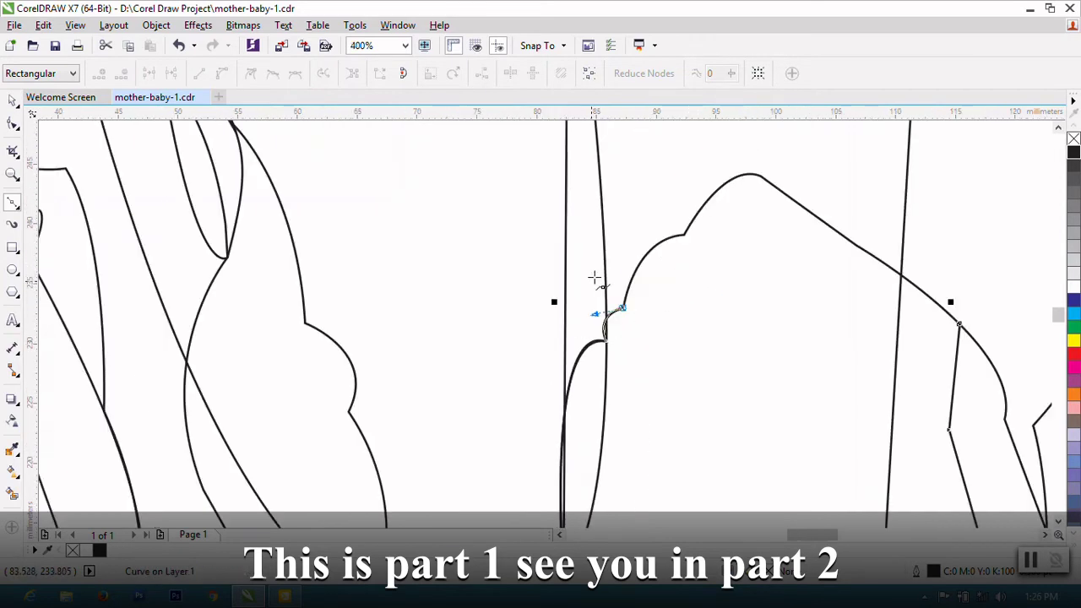
drag(685, 236, 735, 235)
click(685, 235)
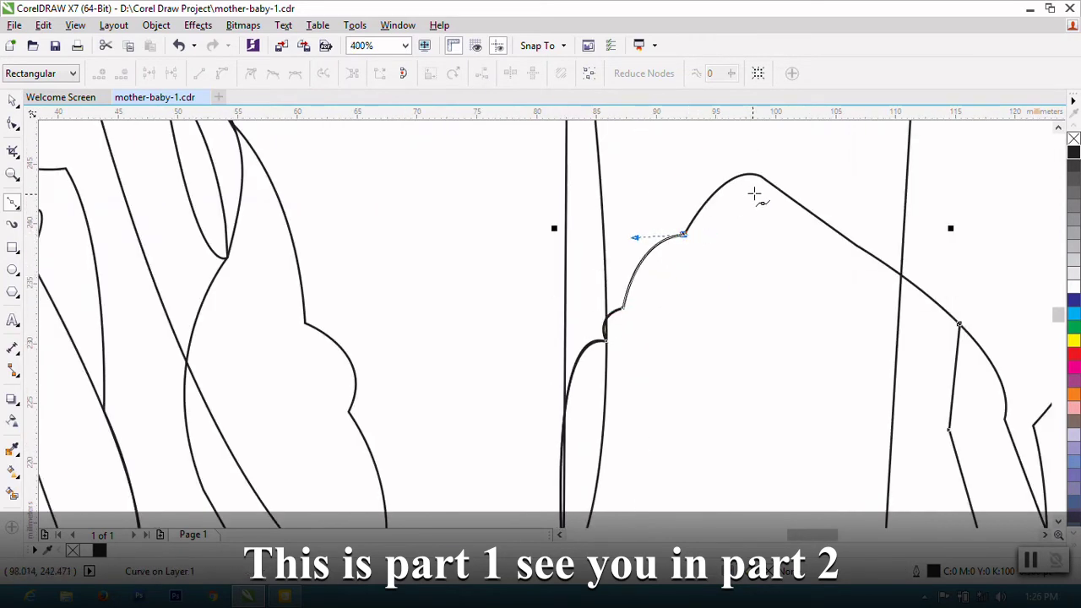
mouse_move(760, 175)
mouse_down()
mouse_move(804, 186)
mouse_move(797, 194)
mouse_up()
double_click(763, 178)
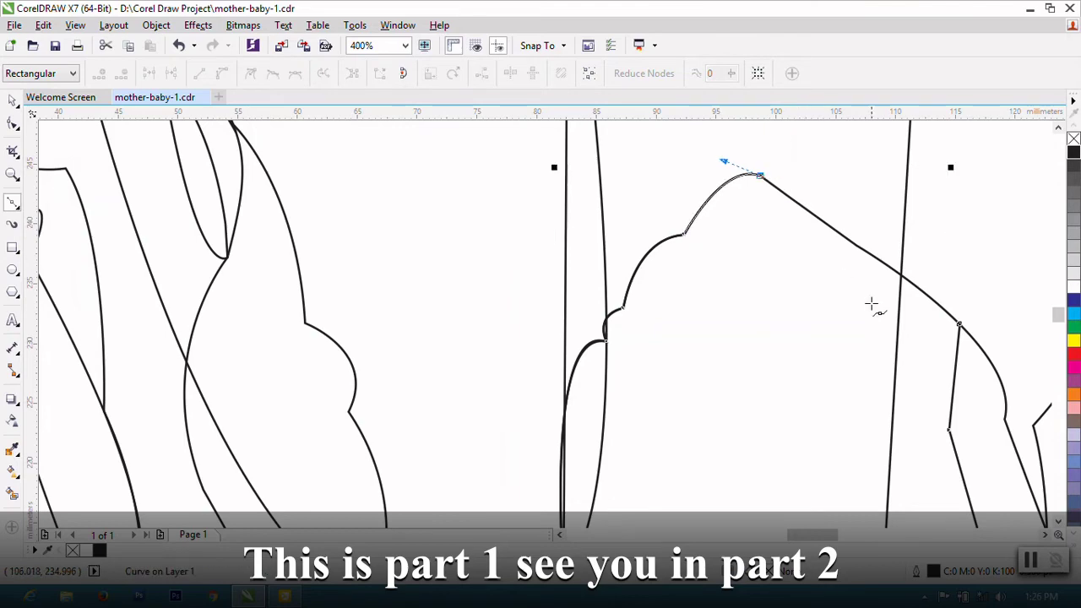
Step: Close the hand outline into a shape with Close Curve
click(13, 123)
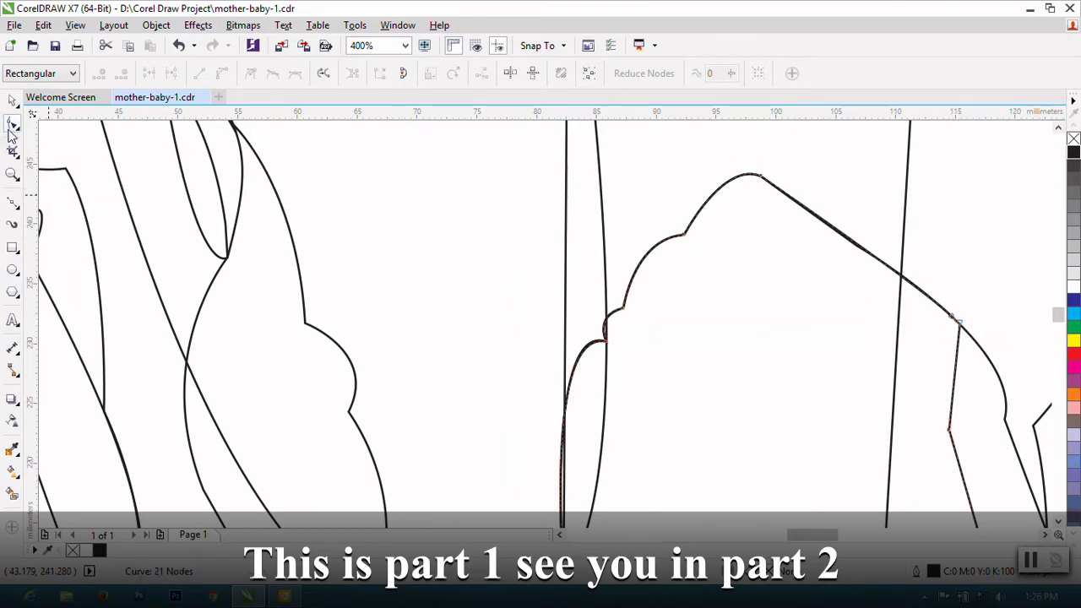
right_click(708, 343)
click(760, 206)
scroll(789, 338, down, 4)
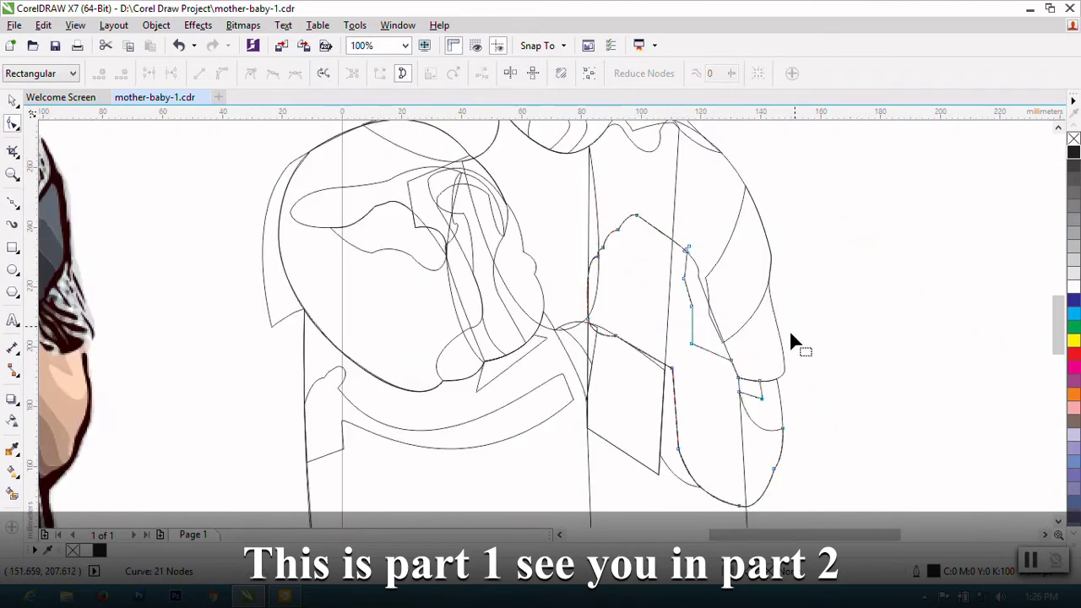
Step: Start a Bezier curve with curved finger-line nodes inside the mother's hand
click(13, 205)
scroll(596, 429, down, 2)
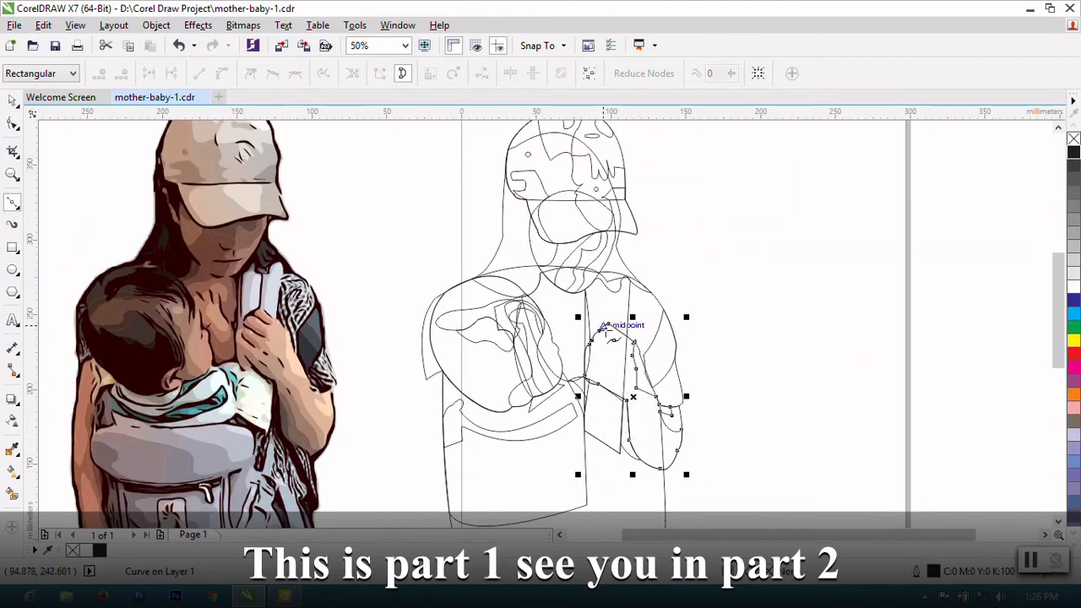
scroll(607, 331, up, 2)
drag(611, 328, 626, 324)
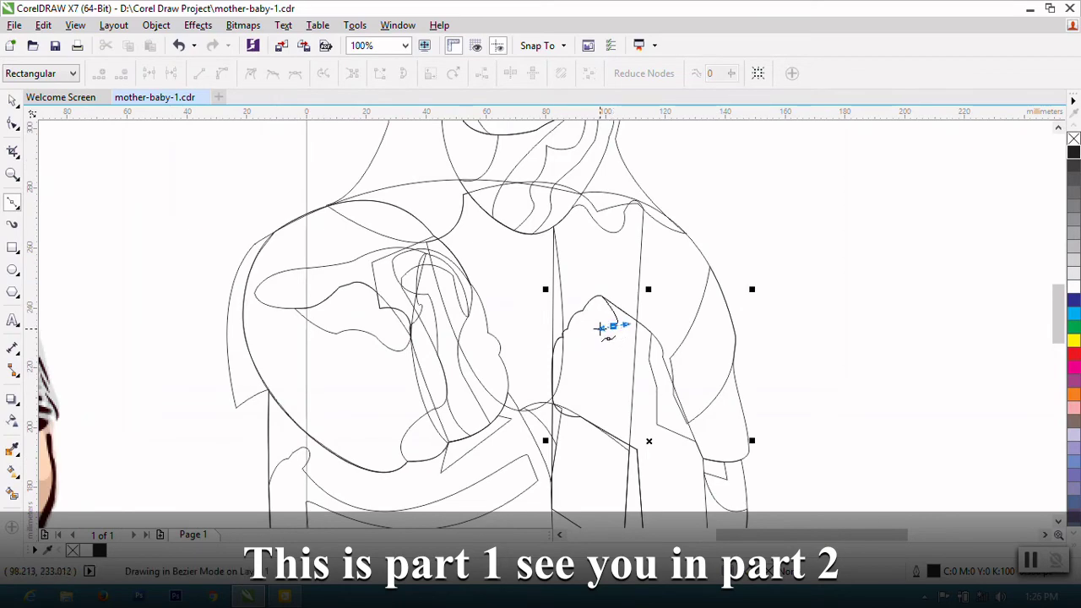
scroll(623, 331, down, 2)
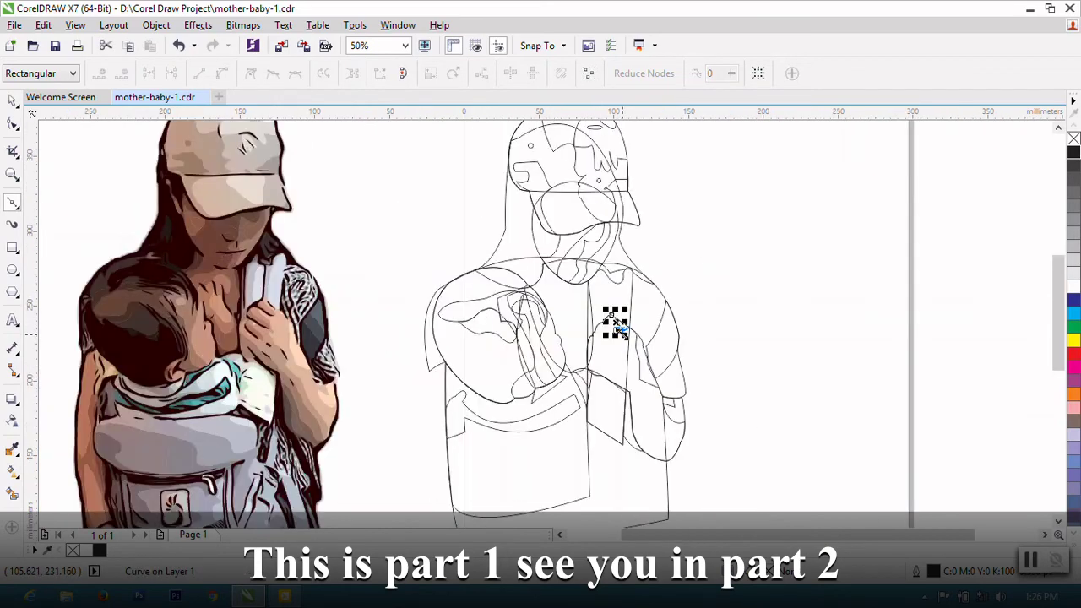
scroll(621, 334, up, 2)
scroll(621, 333, up, 1)
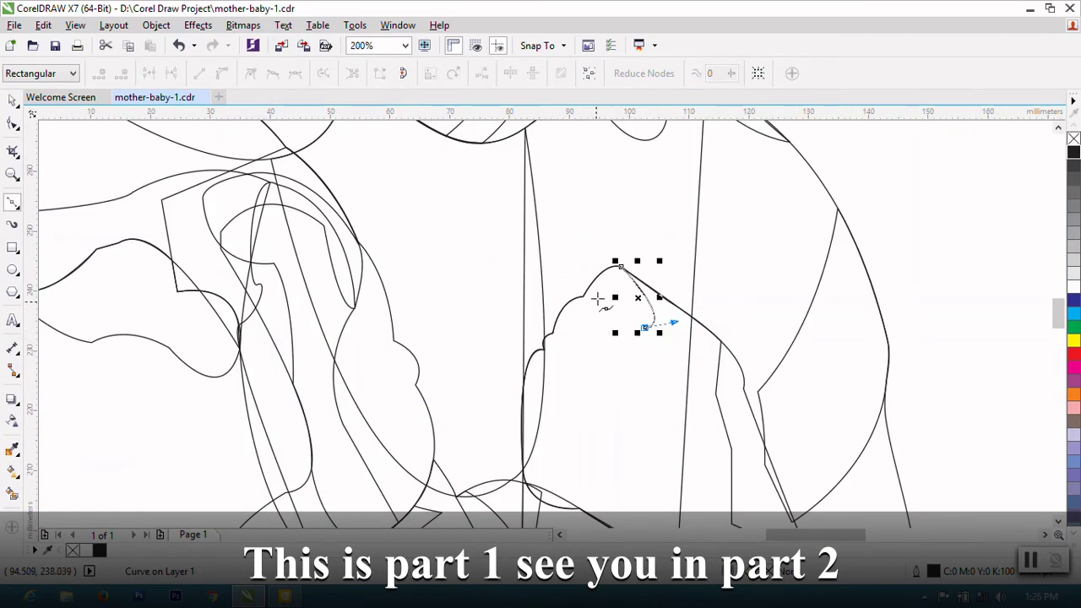
scroll(655, 338, down, 3)
scroll(667, 347, up, 2)
drag(634, 346, 647, 343)
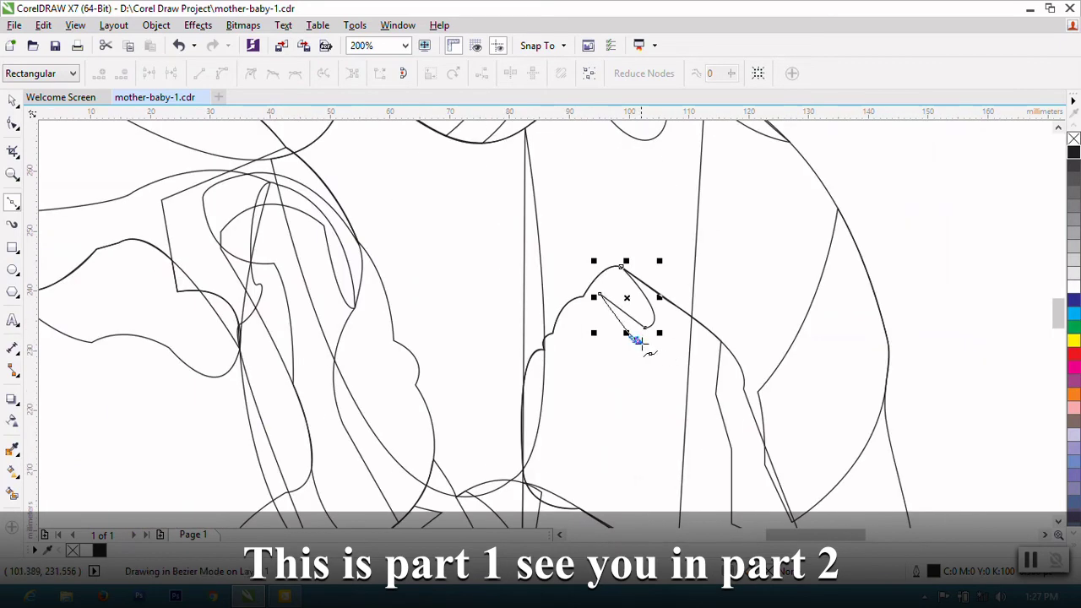
scroll(642, 353, down, 1)
scroll(632, 341, down, 2)
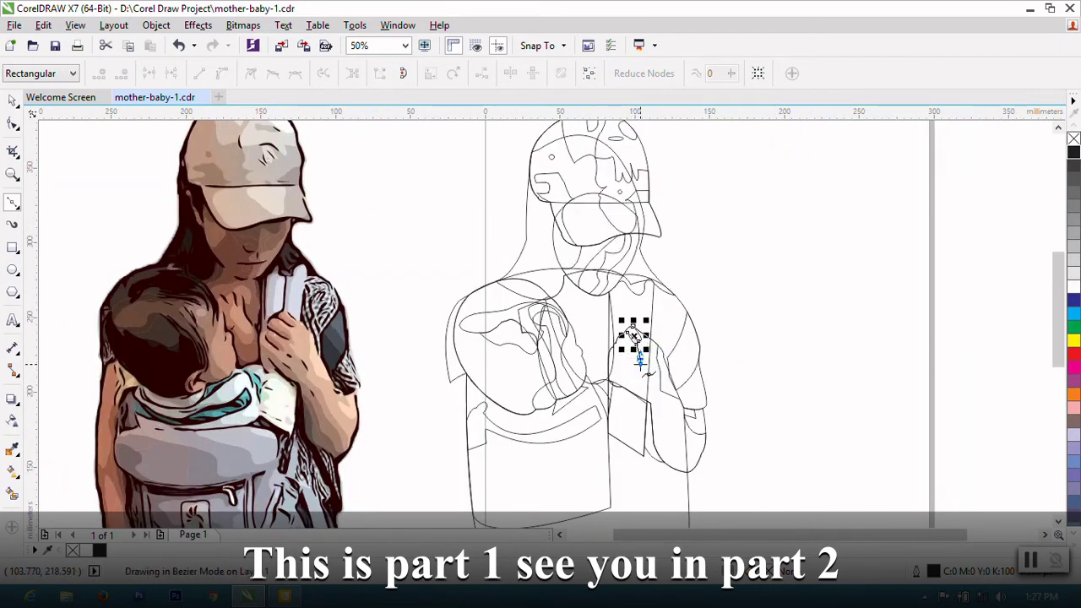
scroll(640, 361, up, 2)
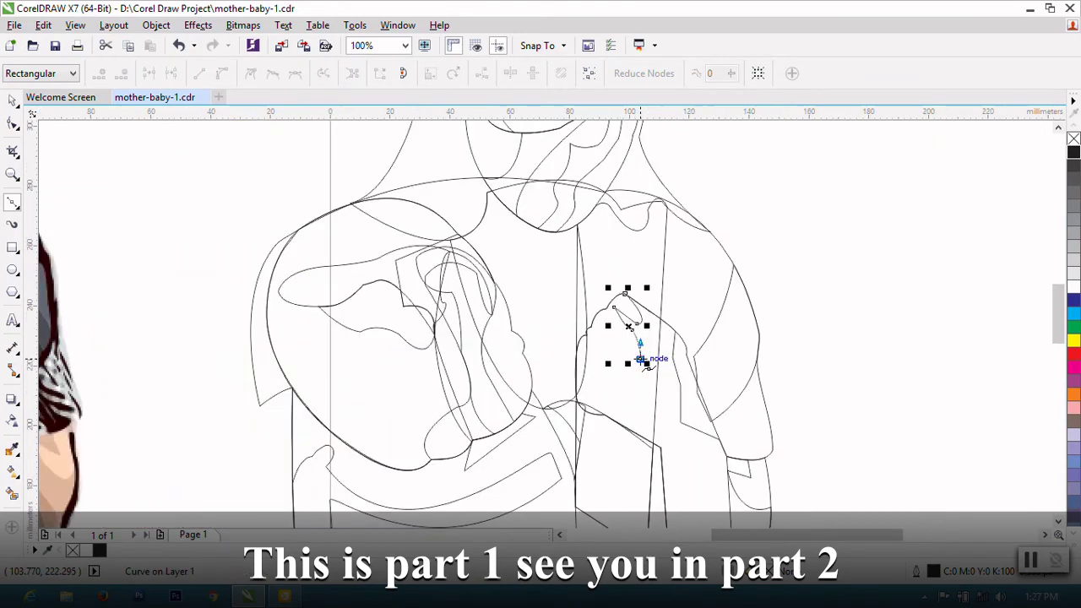
scroll(628, 348, down, 2)
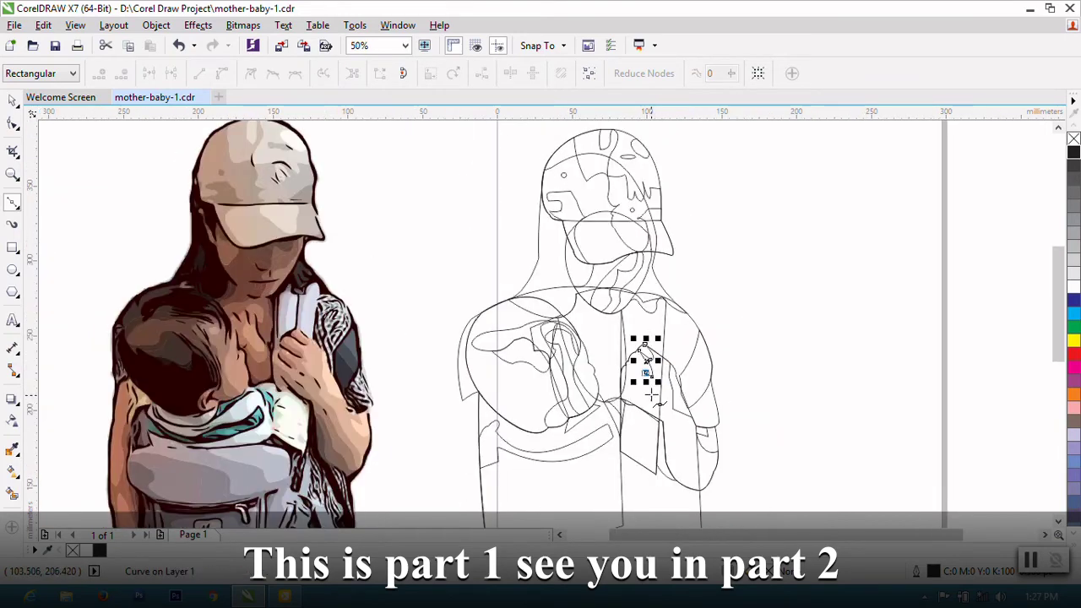
scroll(663, 388, up, 2)
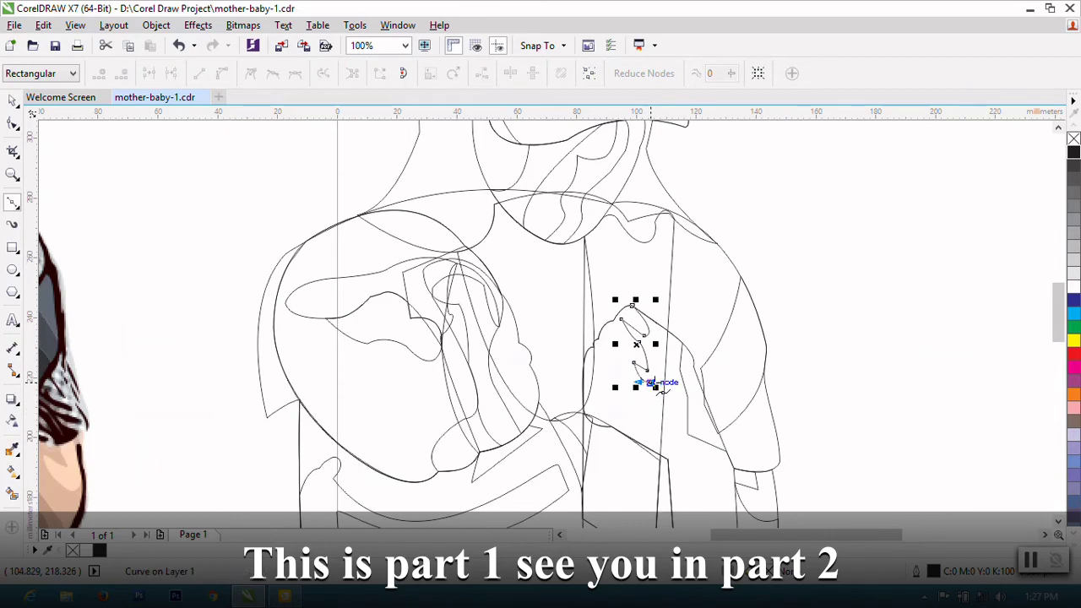
scroll(655, 392, down, 2)
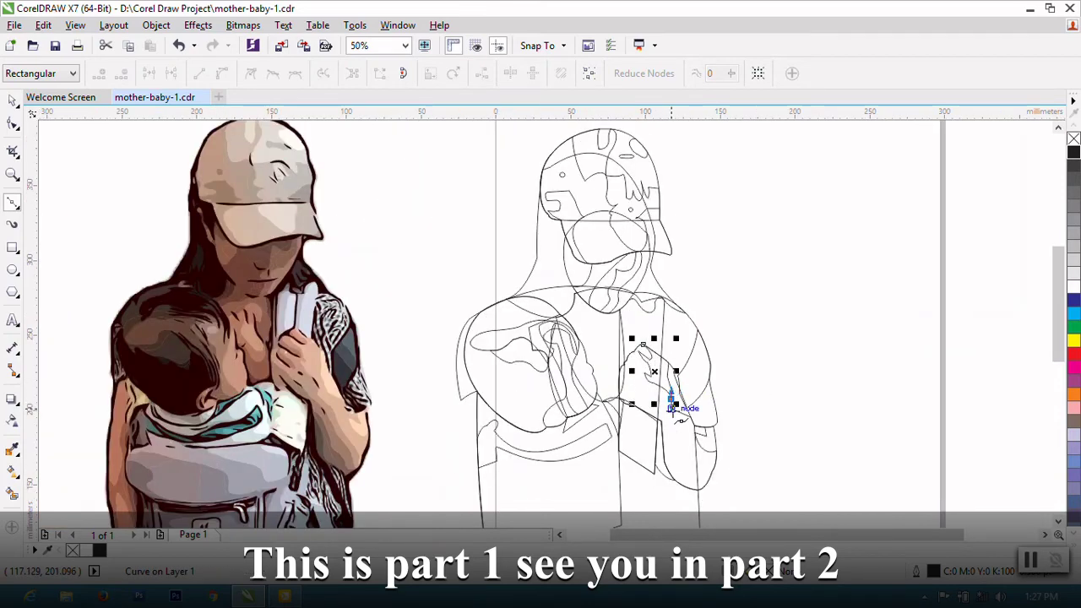
scroll(673, 408, up, 2)
Step: Extend the curve down along the forearm to the bottom of the sleeve
drag(656, 398, 655, 414)
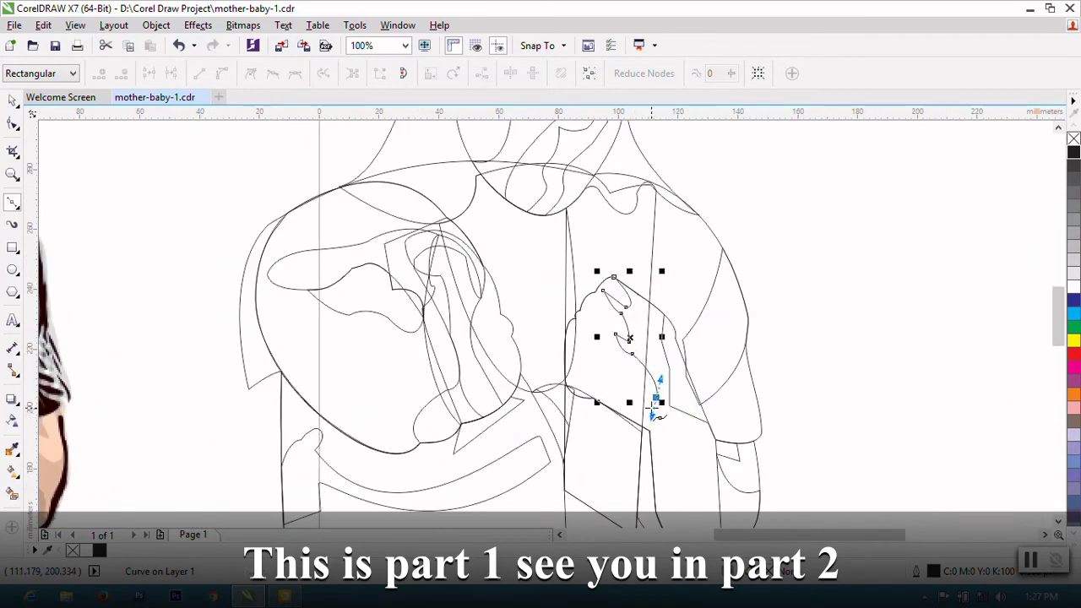
scroll(615, 390, down, 2)
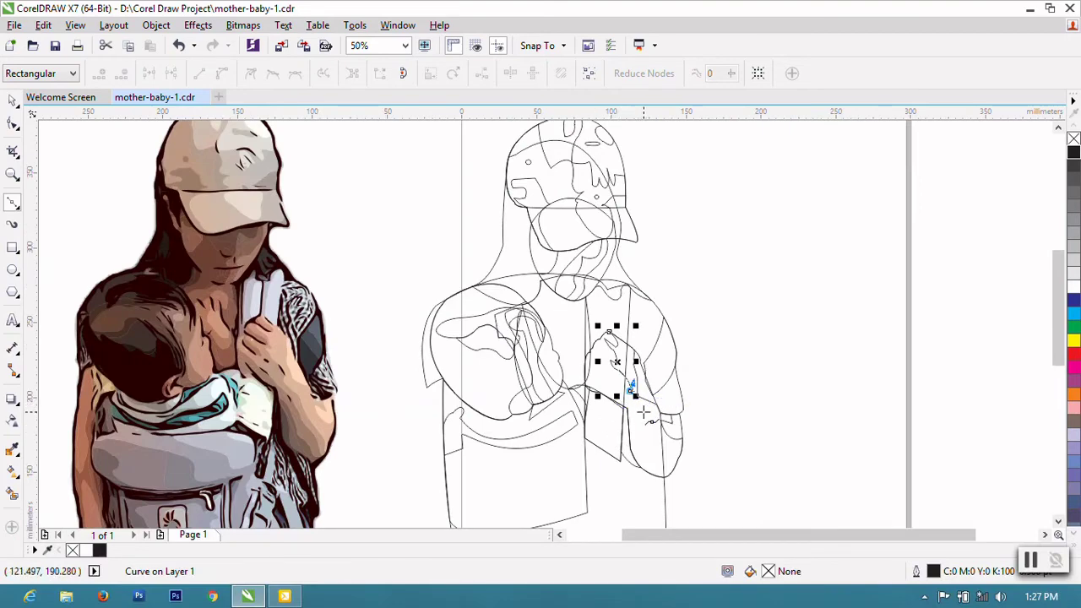
click(644, 411)
click(651, 433)
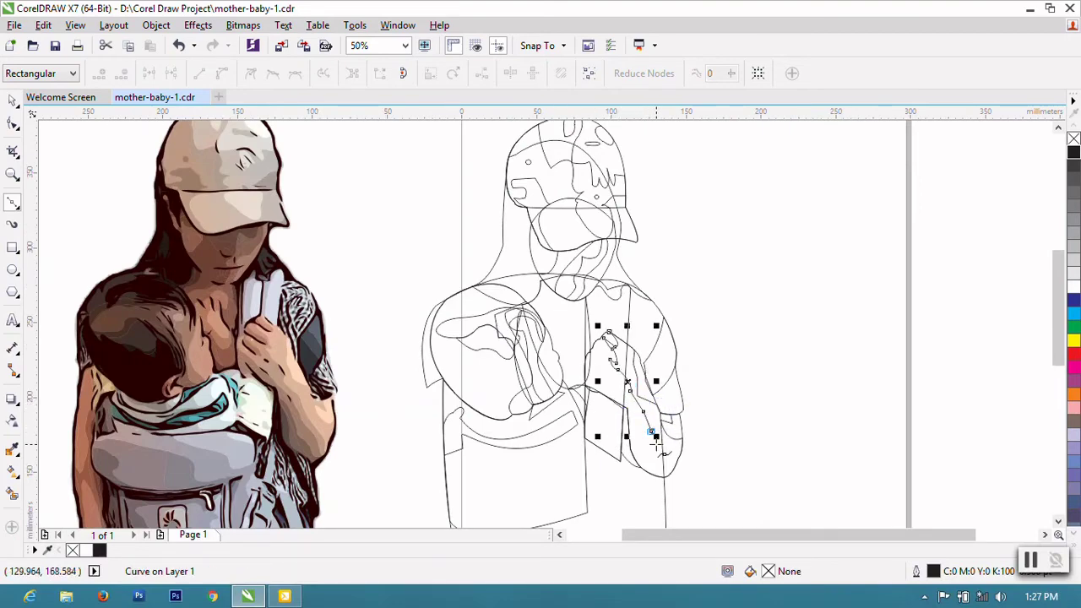
scroll(666, 457, up, 2)
click(675, 495)
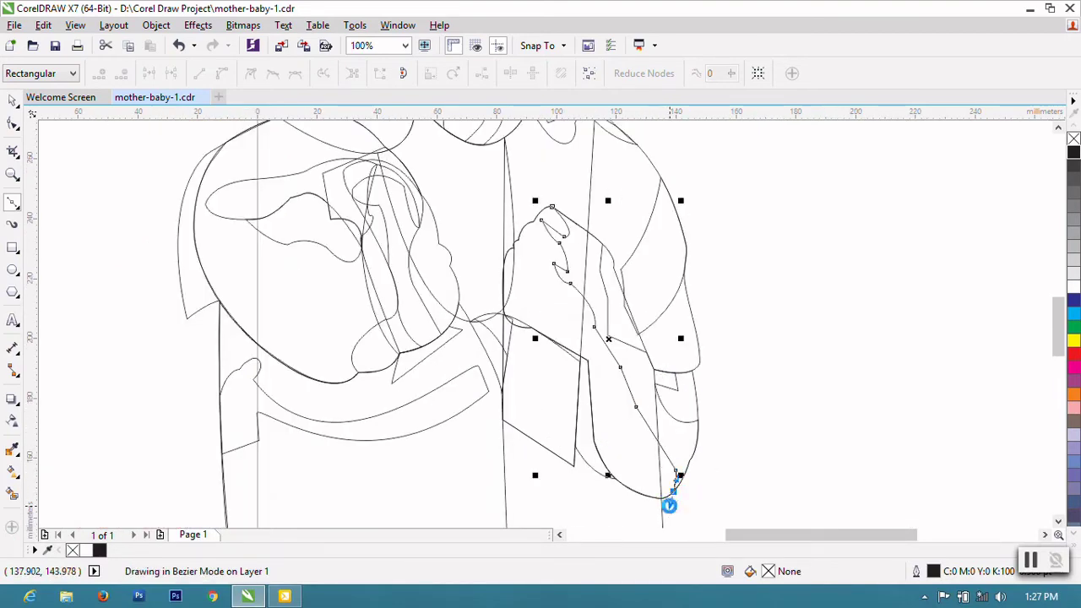
scroll(660, 465, down, 2)
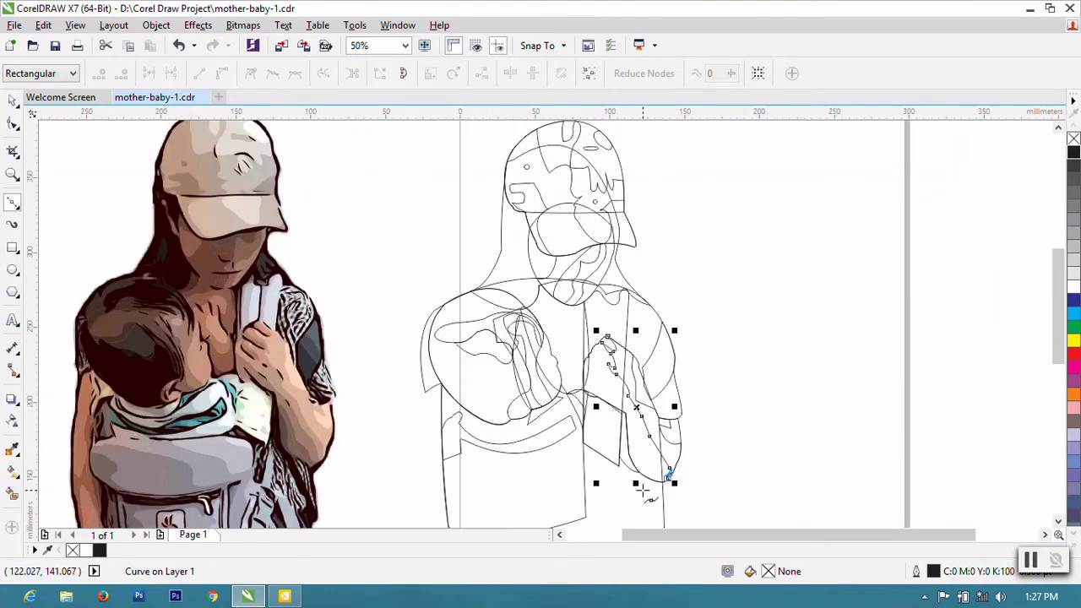
scroll(642, 508, up, 1)
scroll(651, 452, up, 2)
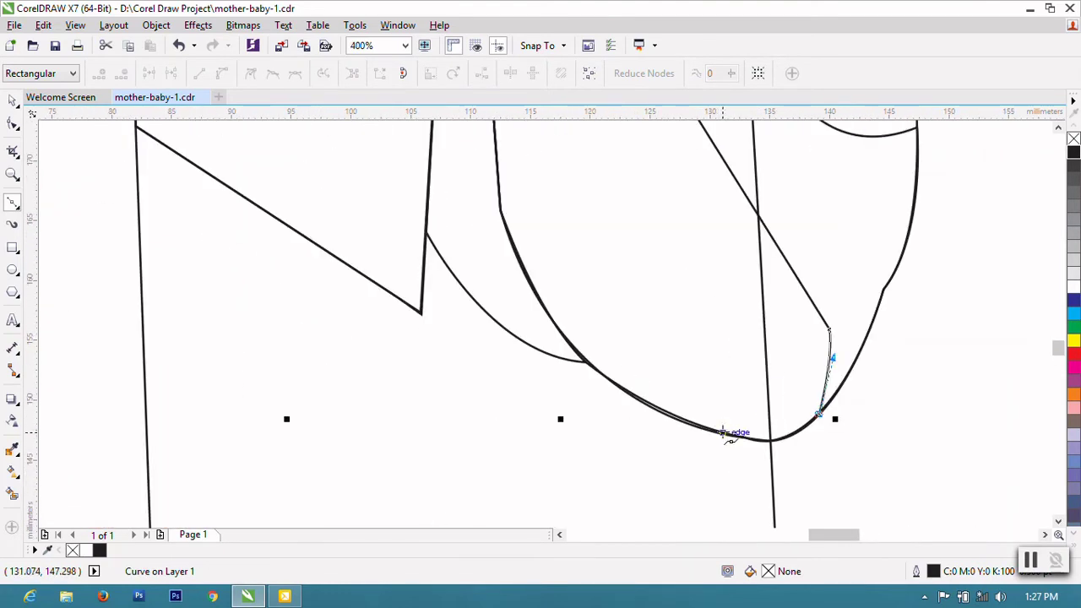
drag(652, 408, 655, 411)
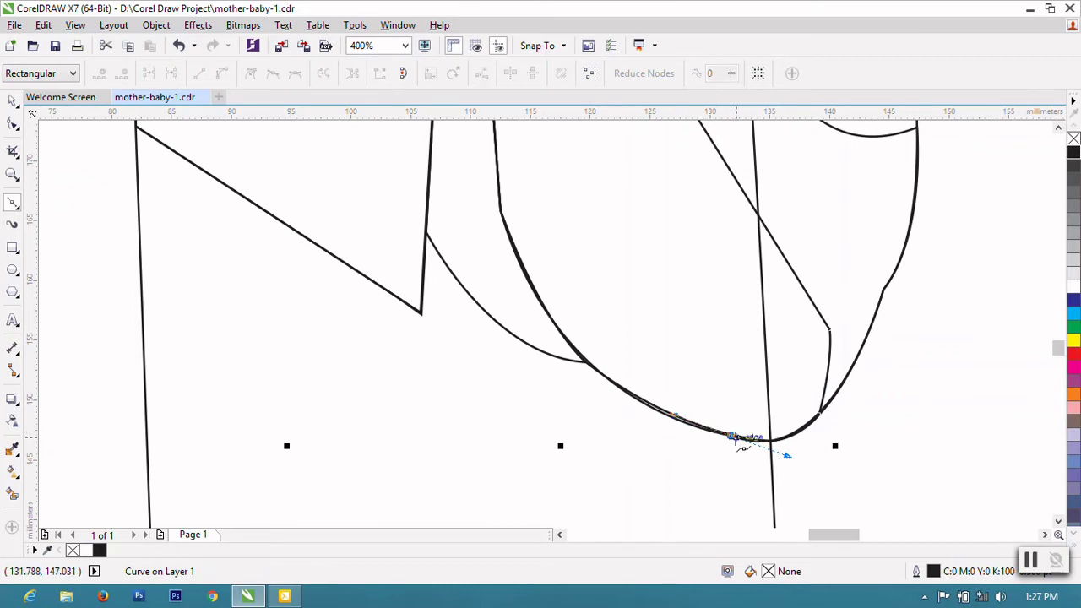
scroll(482, 340, down, 1)
Step: Continue the curve up around the knuckles to the hand's peaked top
mouse_move(490, 275)
mouse_down()
mouse_move(462, 171)
mouse_move(495, 273)
mouse_up()
scroll(583, 338, down, 1)
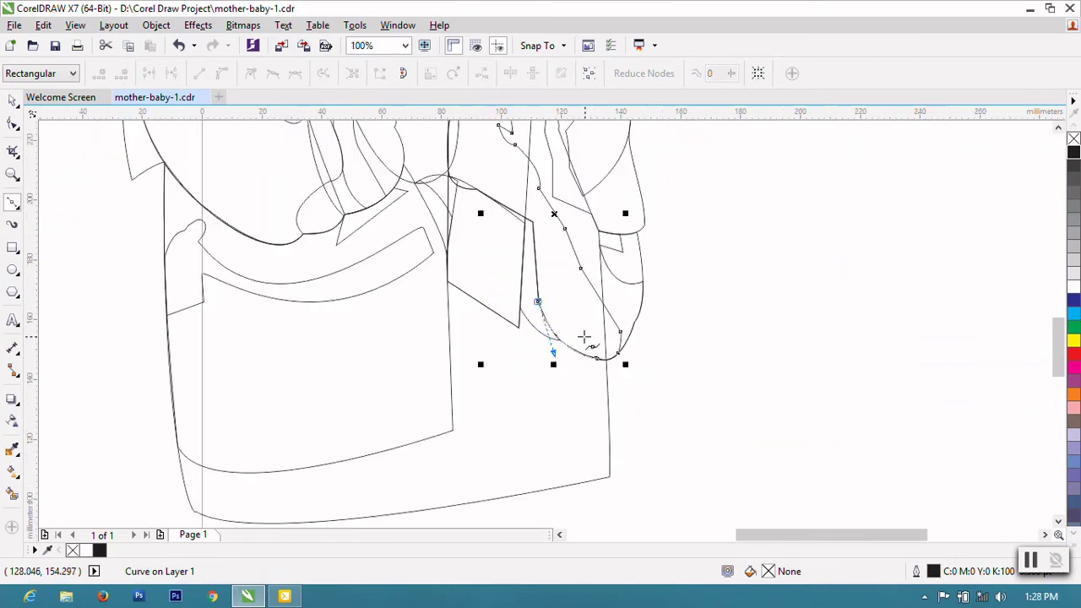
scroll(567, 355, down, 1)
scroll(563, 317, up, 2)
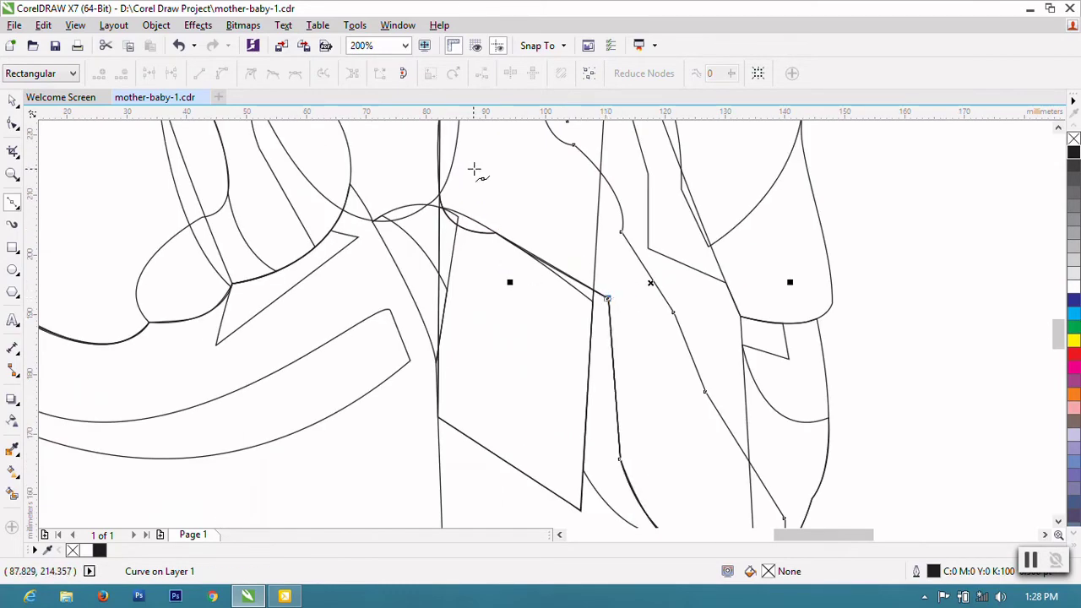
scroll(472, 251, up, 1)
click(518, 296)
drag(403, 225, 391, 141)
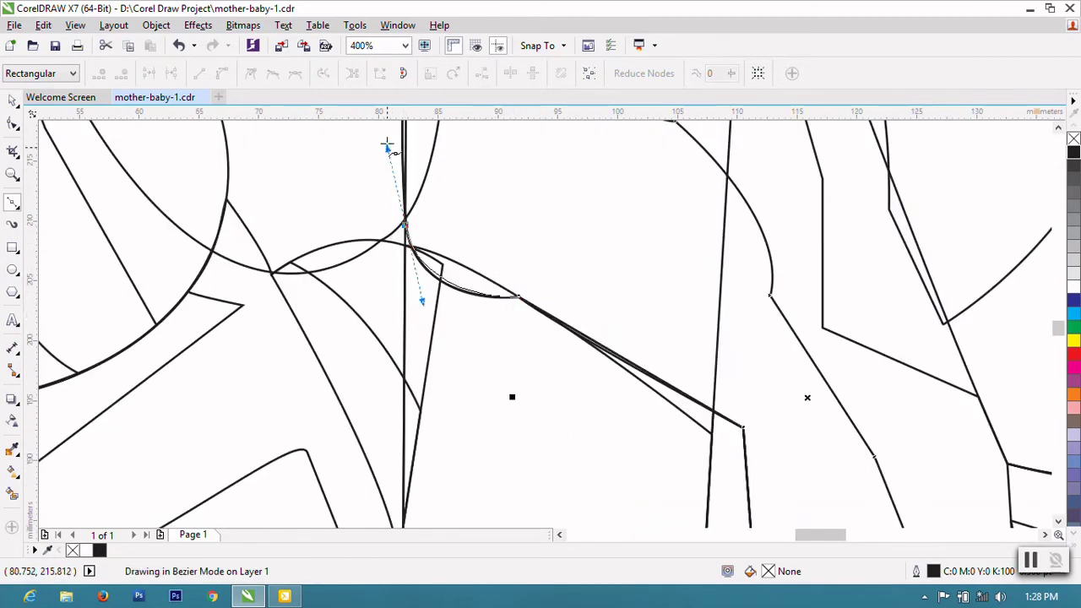
scroll(476, 354, down, 1)
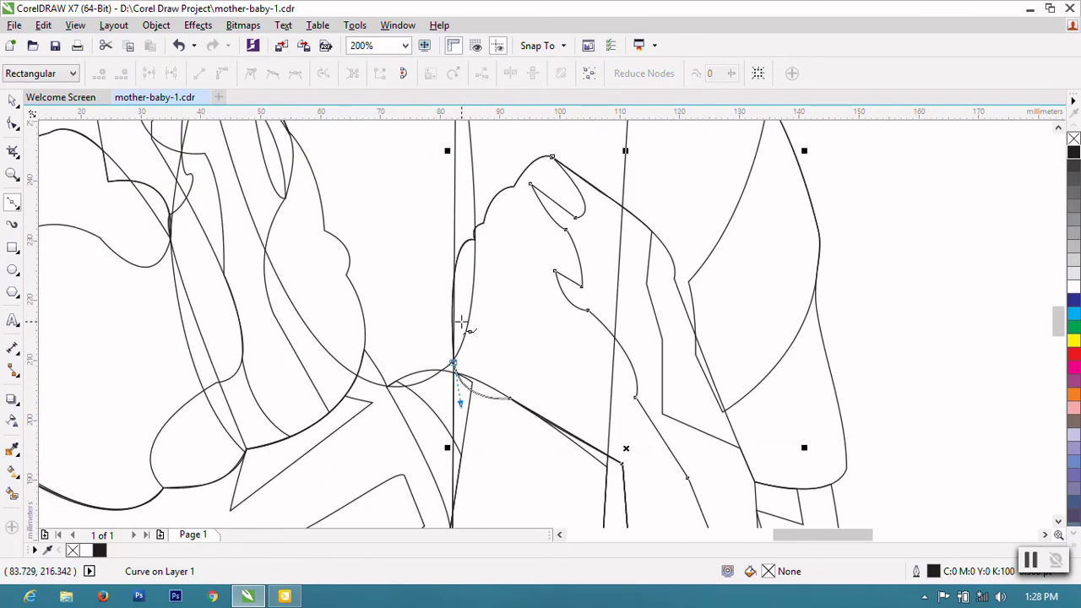
scroll(449, 241, up, 1)
drag(498, 229, 555, 236)
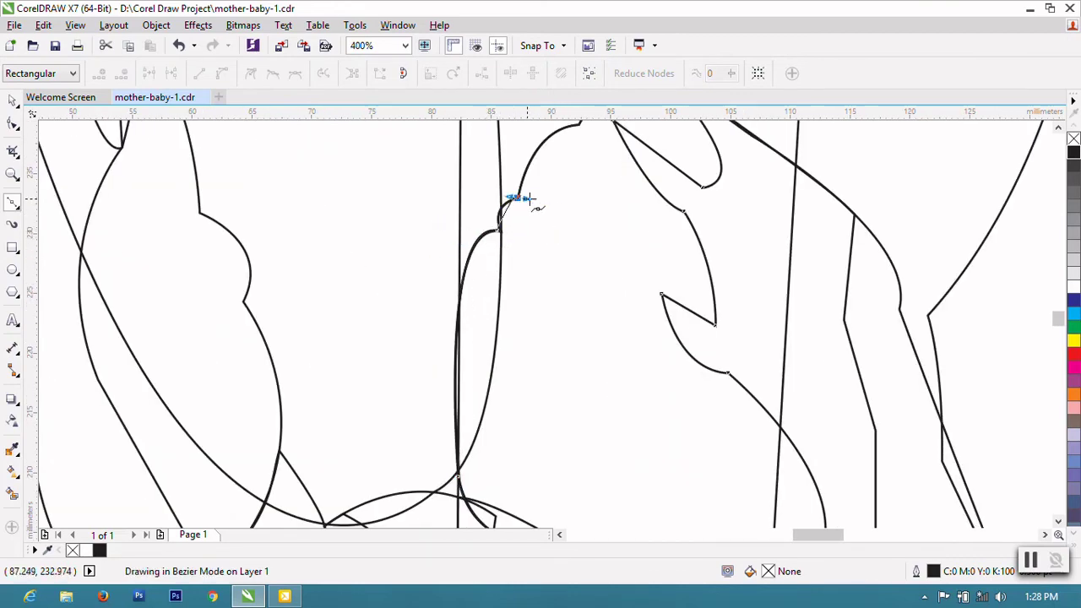
drag(518, 199, 546, 194)
scroll(516, 221, up, 2)
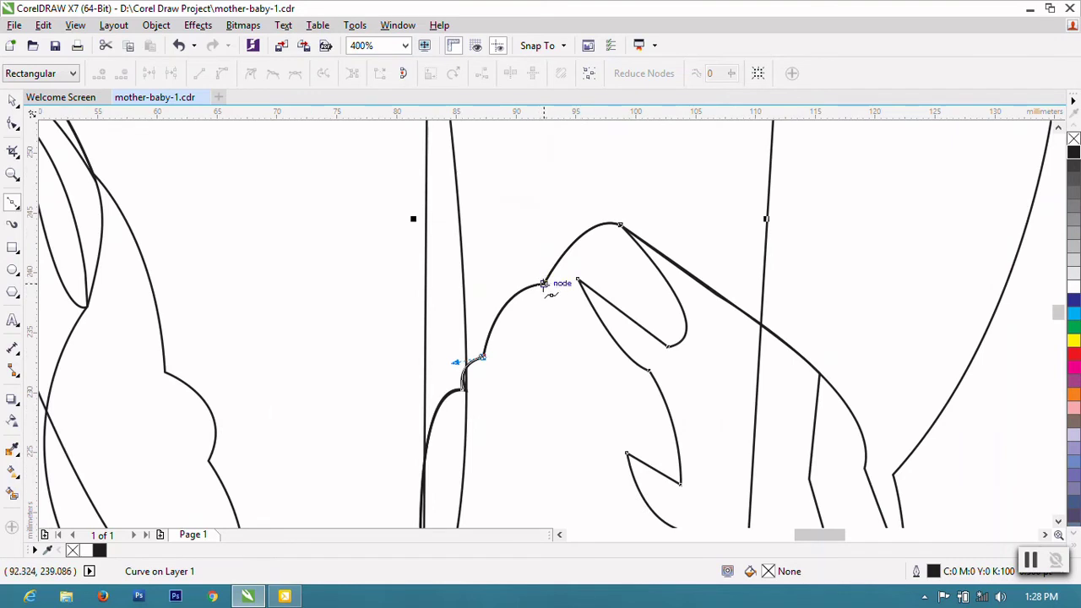
drag(545, 284, 578, 279)
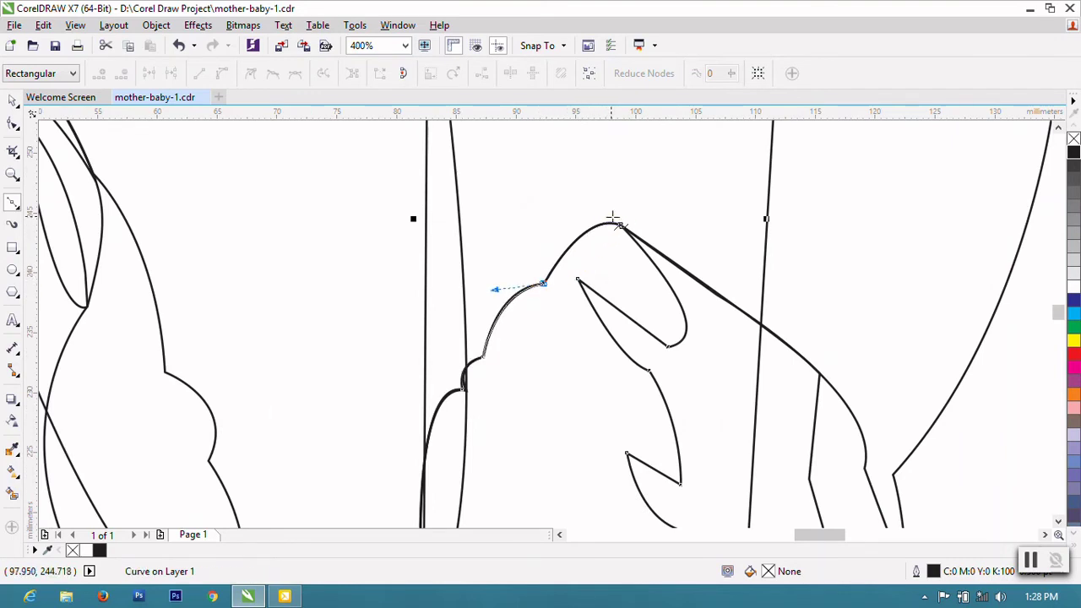
drag(615, 224, 648, 224)
Step: Apply a node option to the finished 22-node curve with the Shape tool
click(6, 127)
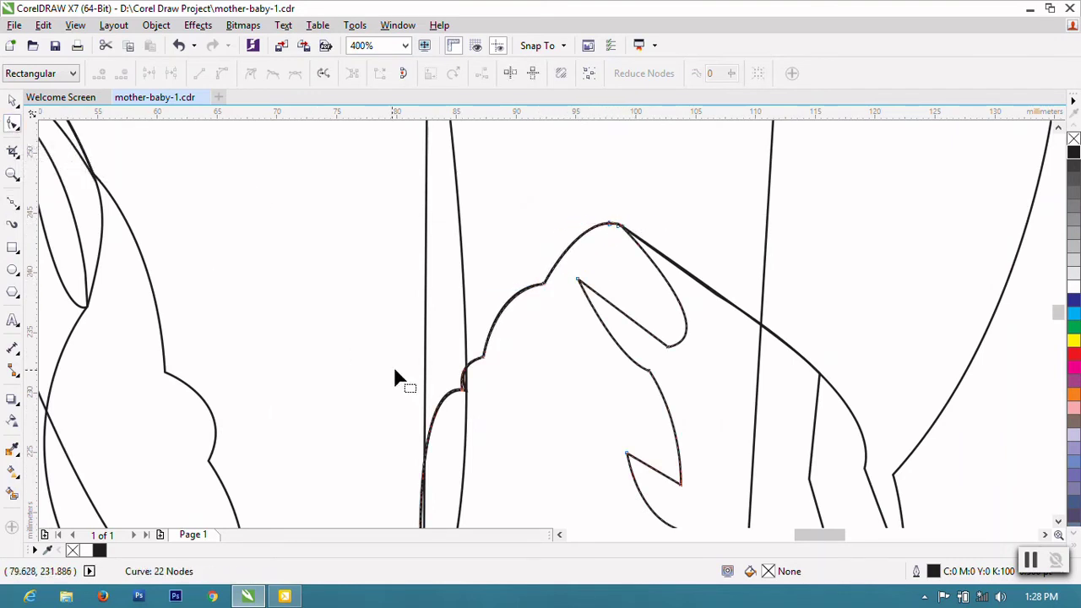
right_click(546, 361)
click(608, 234)
scroll(639, 400, down, 3)
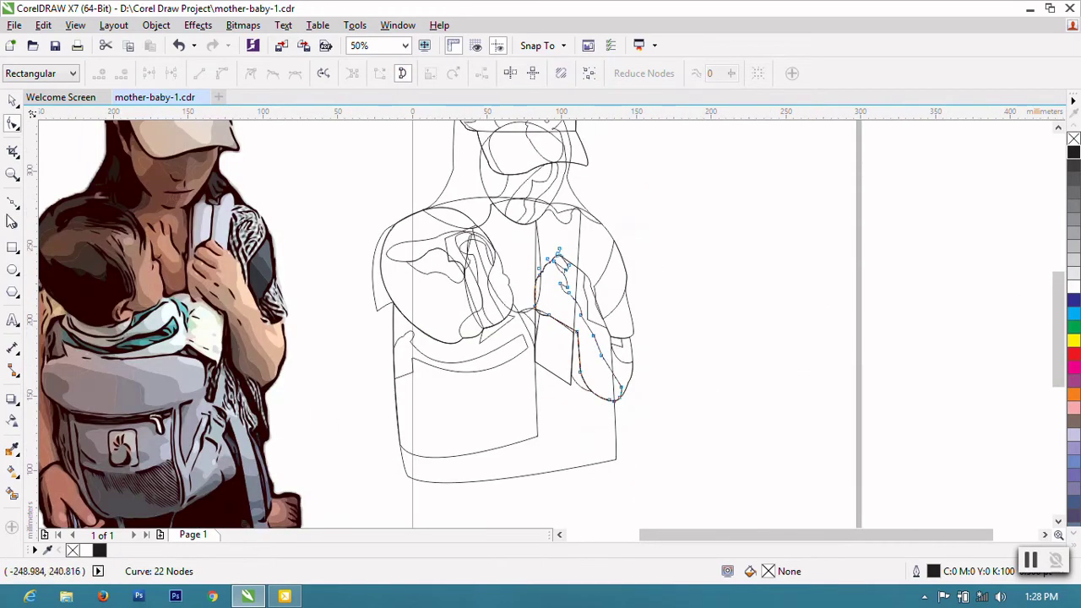
Step: Begin a new Bezier curve running up the inner forearm line to the wrist
click(12, 204)
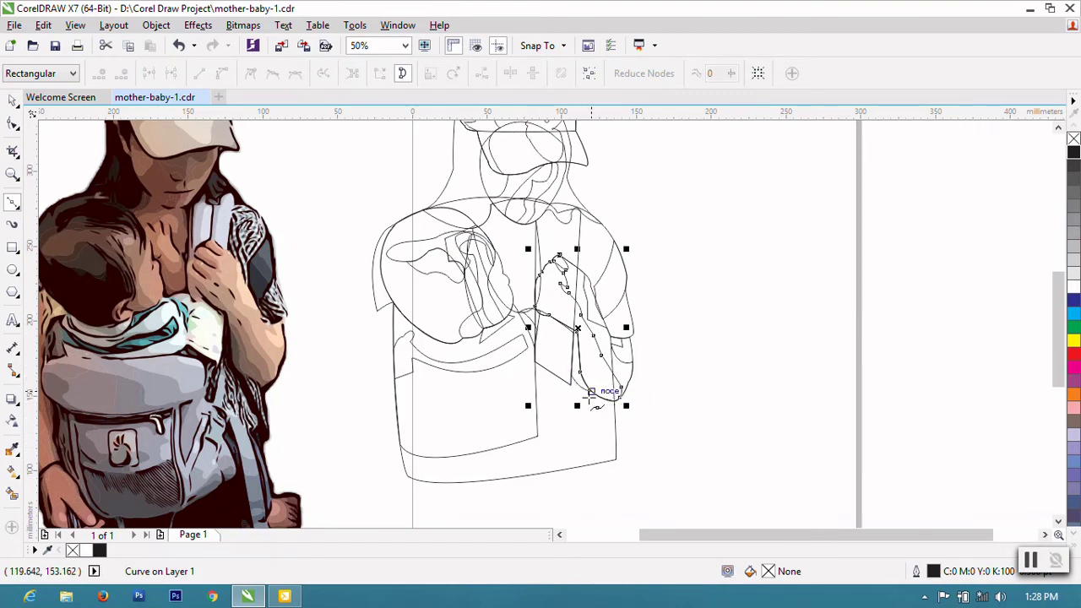
scroll(591, 394, up, 1)
scroll(661, 420, down, 1)
scroll(639, 381, up, 1)
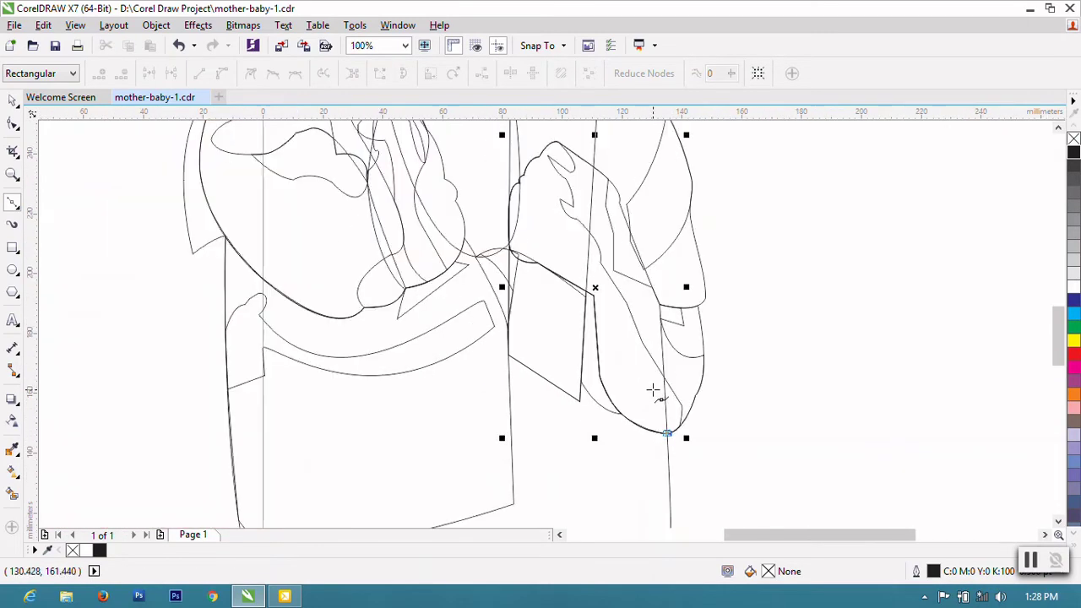
click(652, 387)
scroll(681, 488, down, 1)
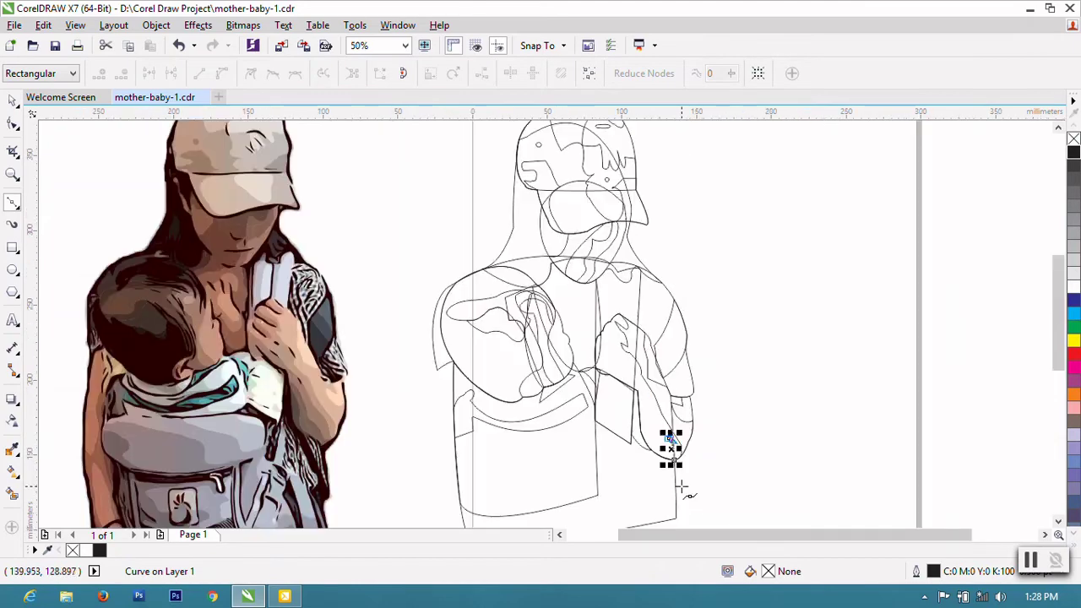
scroll(671, 441, up, 1)
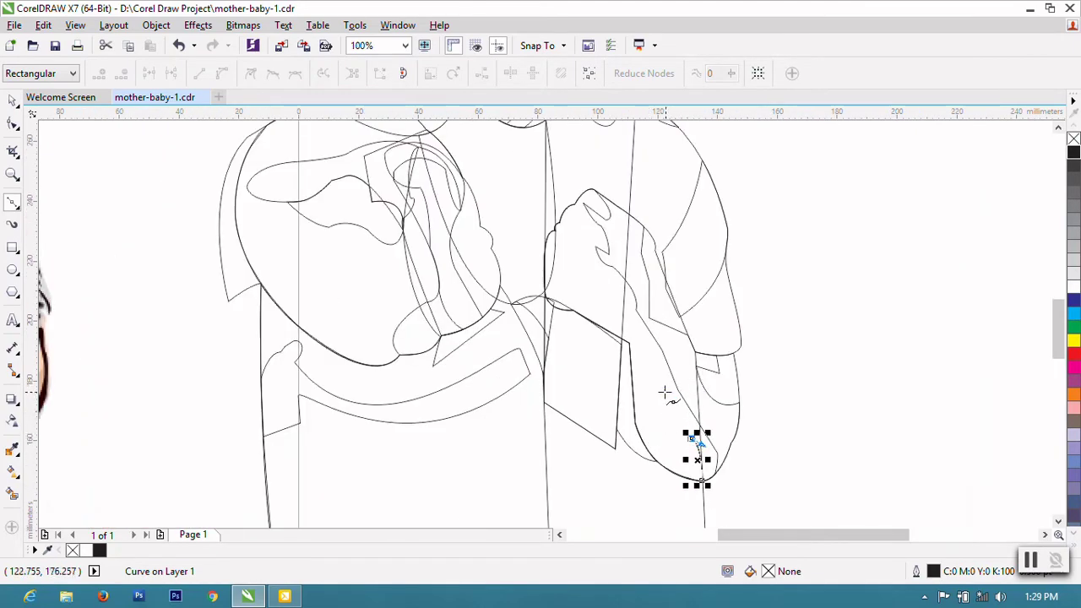
click(665, 392)
scroll(665, 371, down, 1)
scroll(650, 361, up, 1)
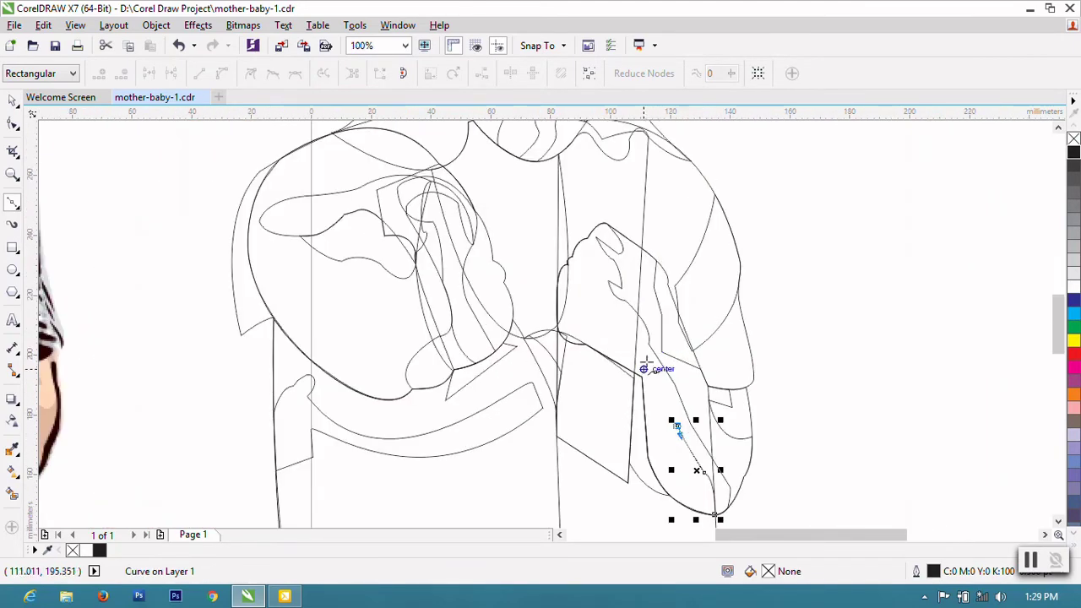
click(653, 369)
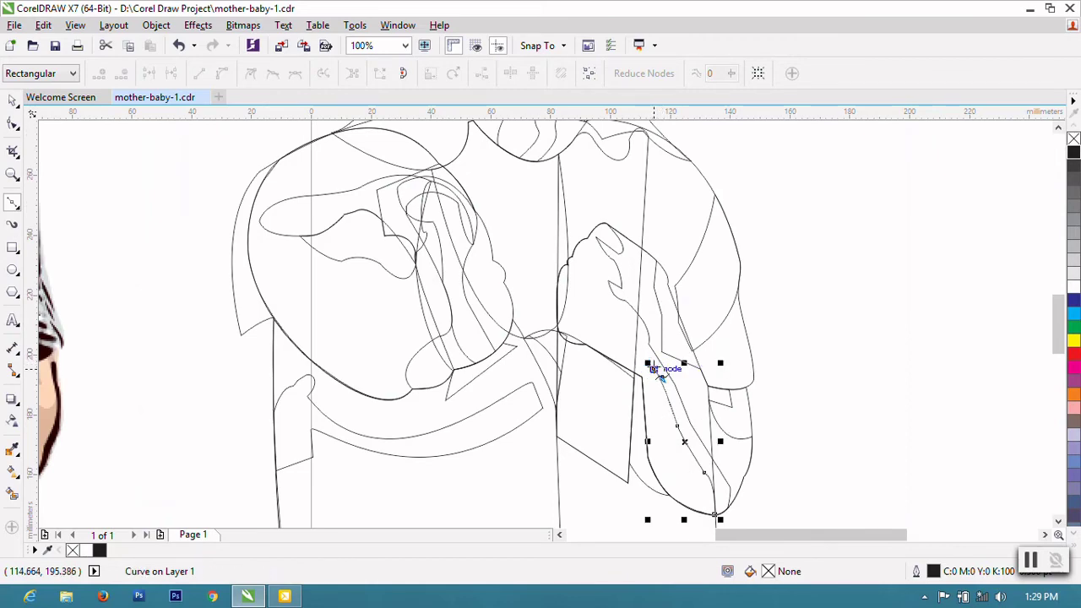
scroll(655, 369, down, 1)
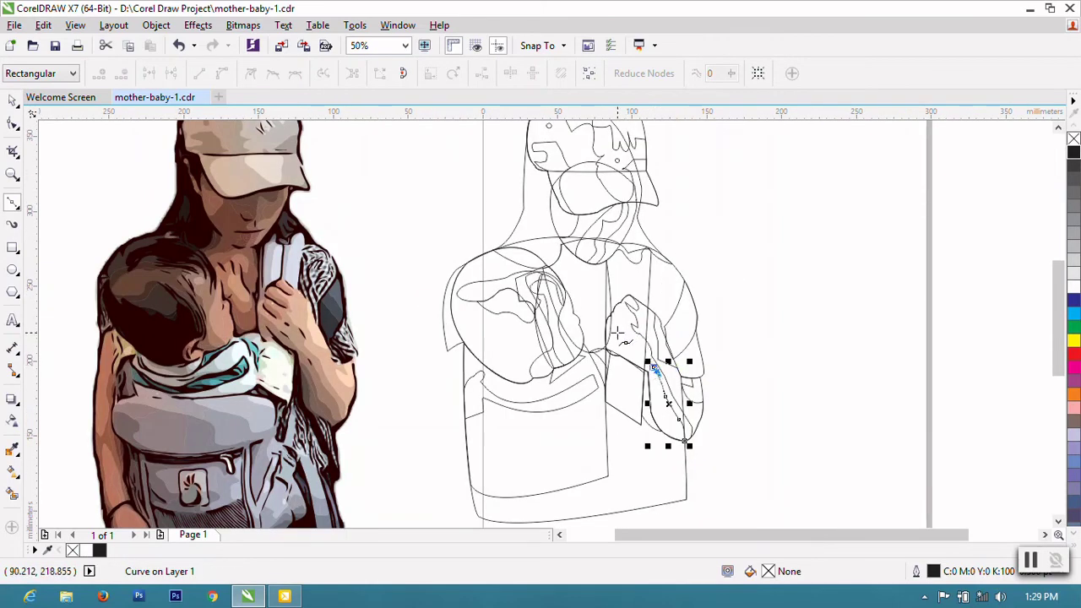
scroll(621, 337, up, 1)
click(621, 340)
scroll(629, 346, down, 1)
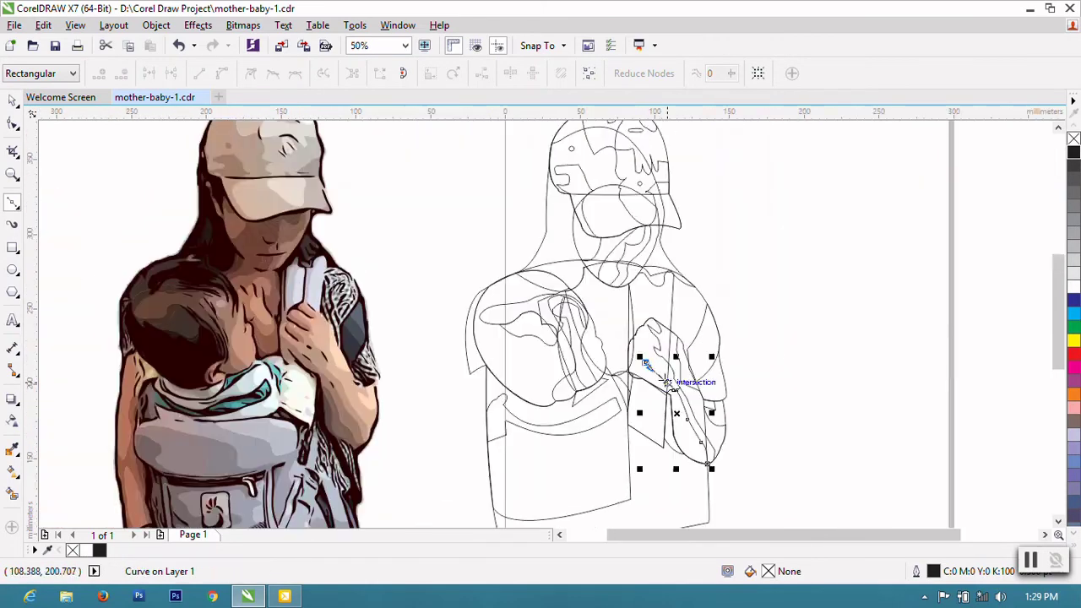
scroll(647, 363, up, 1)
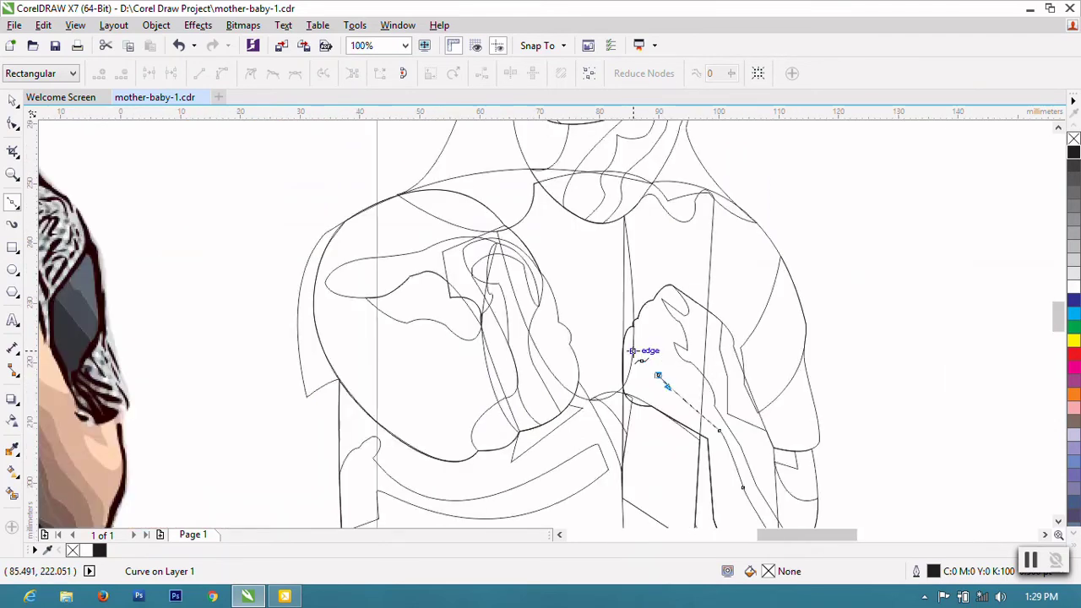
click(616, 344)
scroll(616, 345, down, 1)
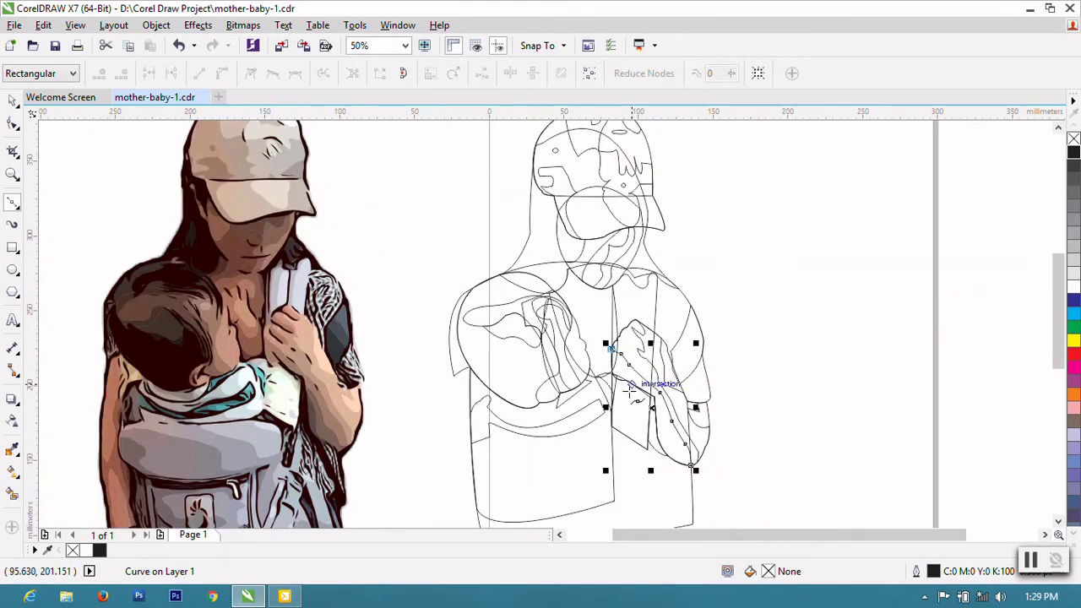
scroll(630, 390, up, 3)
Step: Bend the curve from the hand's intersection down the forearm's left edge to its rounded tip
drag(619, 301, 768, 270)
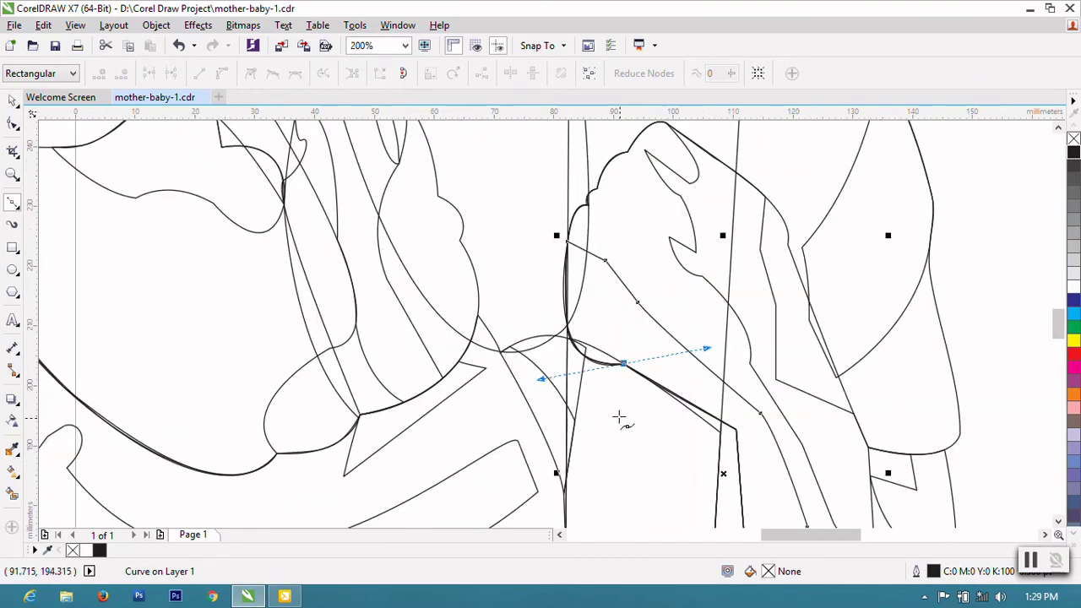
click(553, 194)
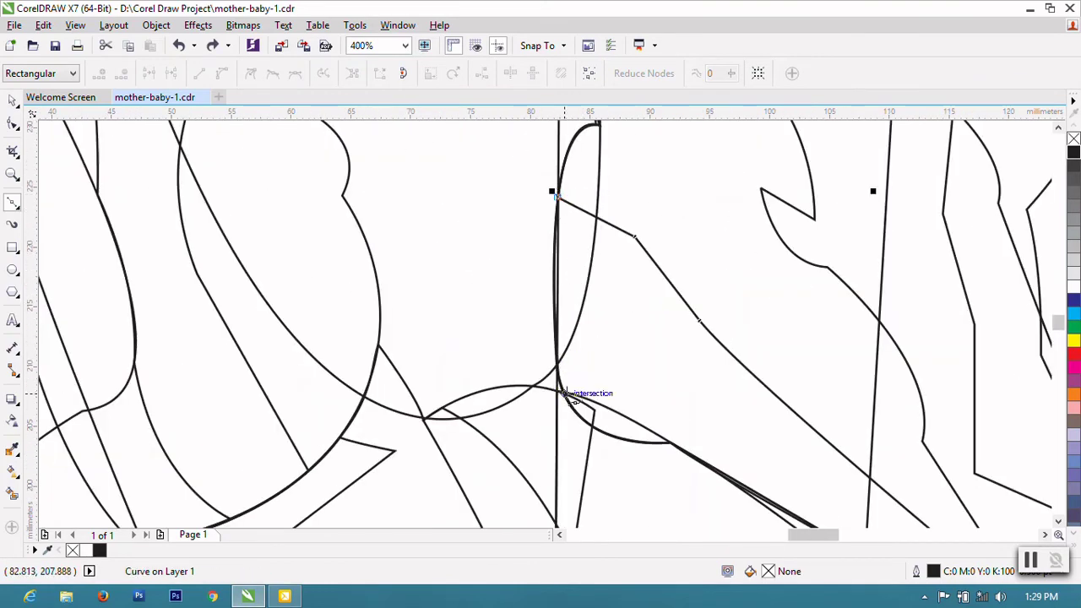
drag(564, 394, 580, 442)
scroll(564, 394, down, 3)
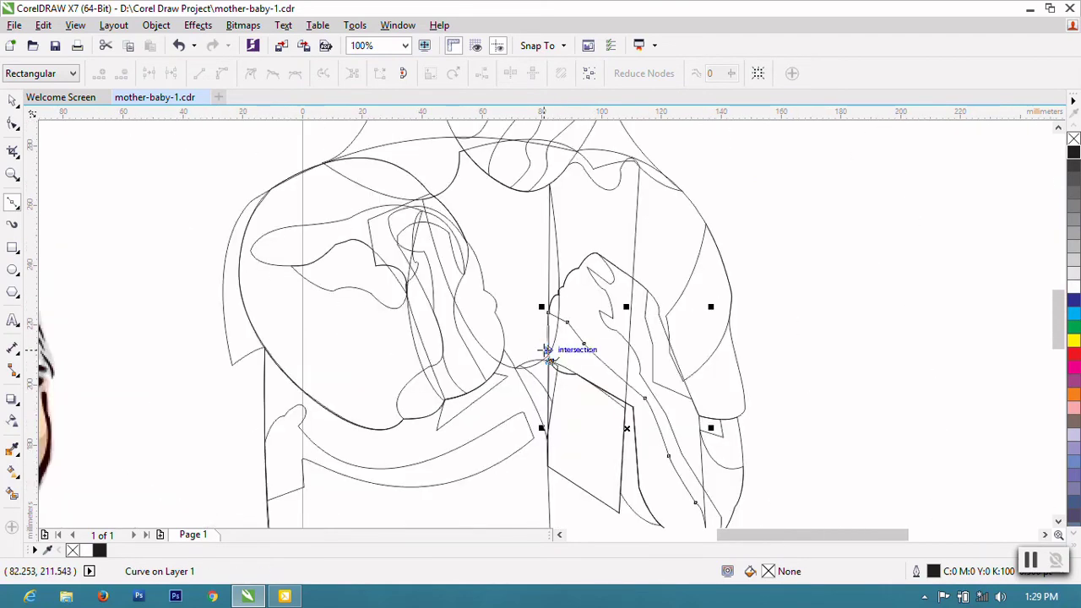
scroll(559, 346, down, 1)
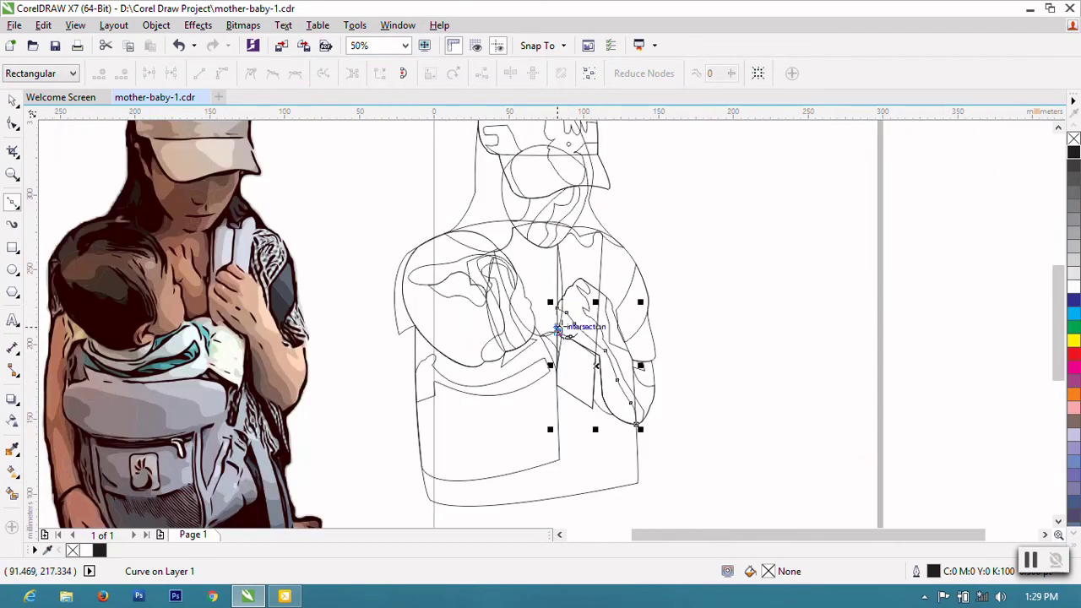
scroll(583, 354, up, 2)
scroll(607, 362, up, 1)
drag(614, 387, 694, 378)
scroll(611, 380, down, 2)
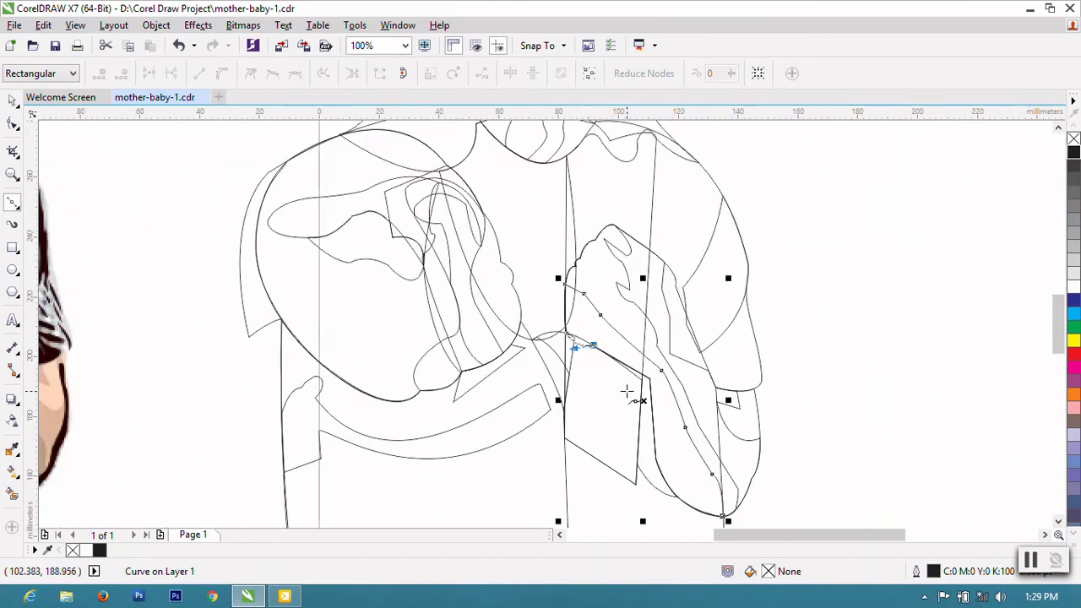
scroll(627, 391, up, 1)
click(633, 343)
scroll(635, 461, down, 1)
scroll(635, 460, up, 1)
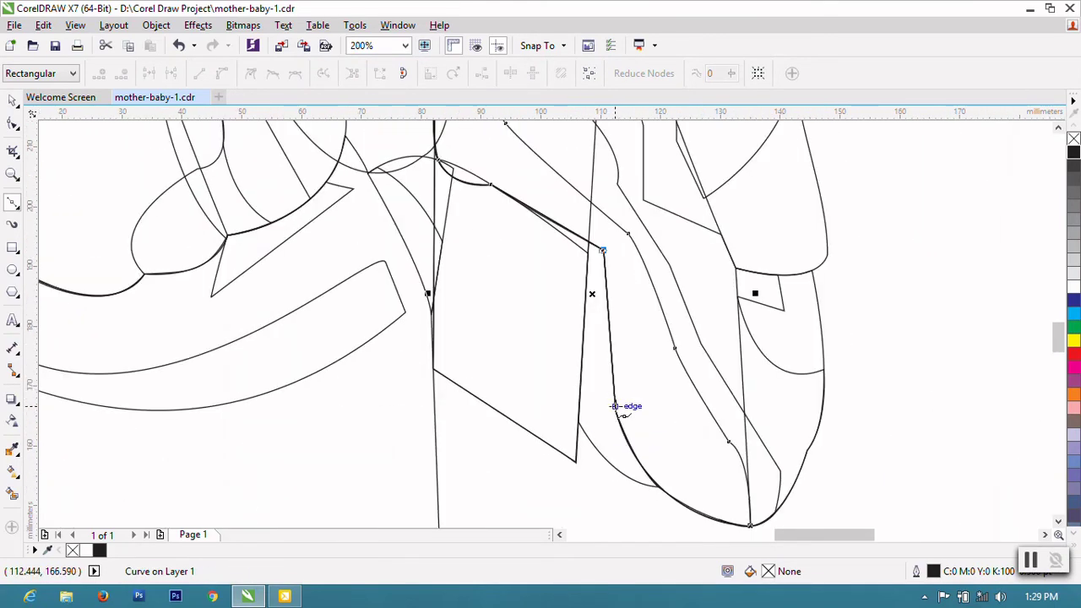
scroll(614, 411, down, 1)
scroll(628, 507, up, 2)
mouse_move(756, 454)
mouse_down()
mouse_move(971, 469)
mouse_move(962, 473)
mouse_up()
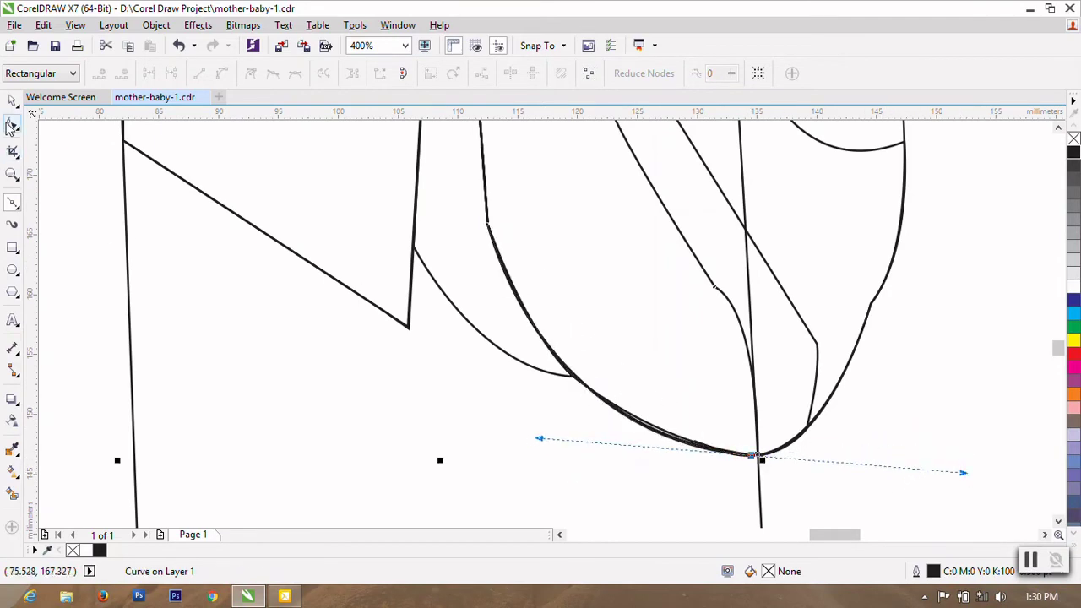
Step: Apply a node option to the new forearm curve with the Shape tool
click(12, 125)
right_click(561, 271)
click(657, 422)
Step: Trace a short 5-node curve along the forearm's inner lower-left edge above its tip
scroll(680, 430, down, 1)
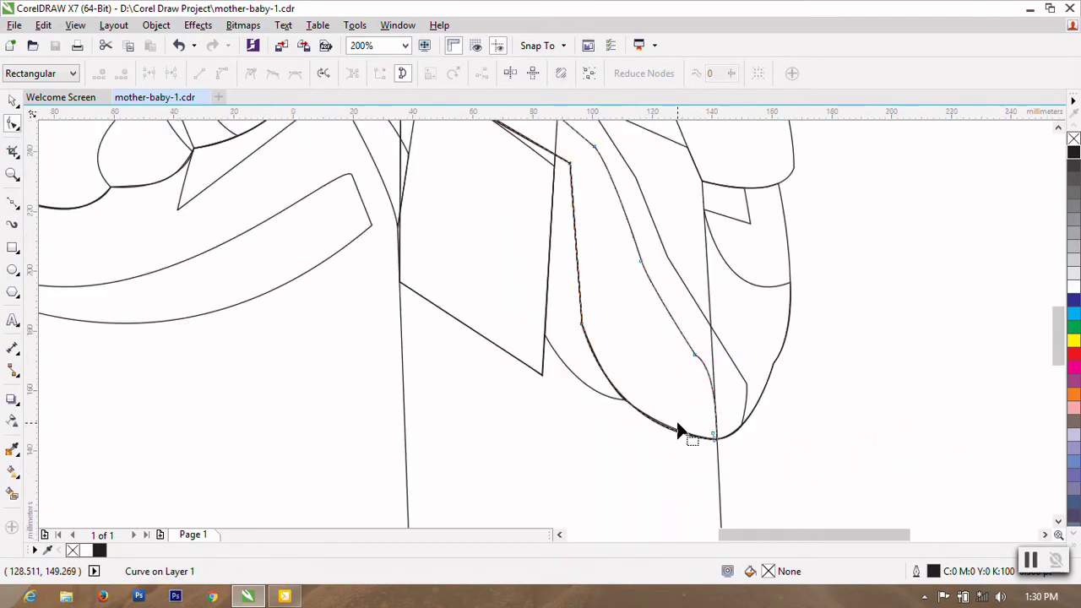
scroll(680, 431, down, 2)
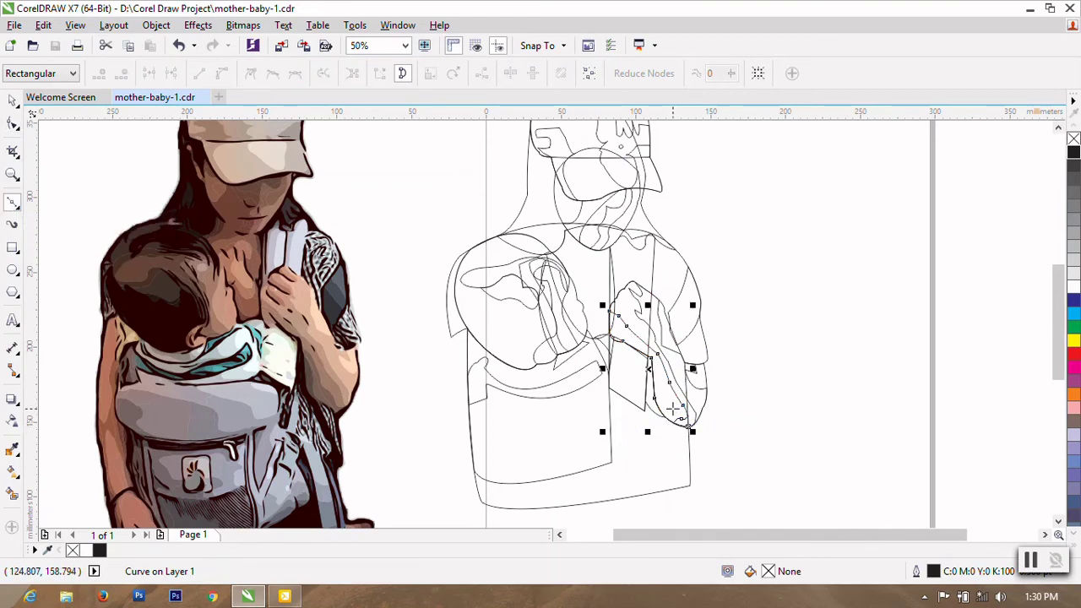
scroll(673, 409, up, 1)
click(703, 446)
click(683, 425)
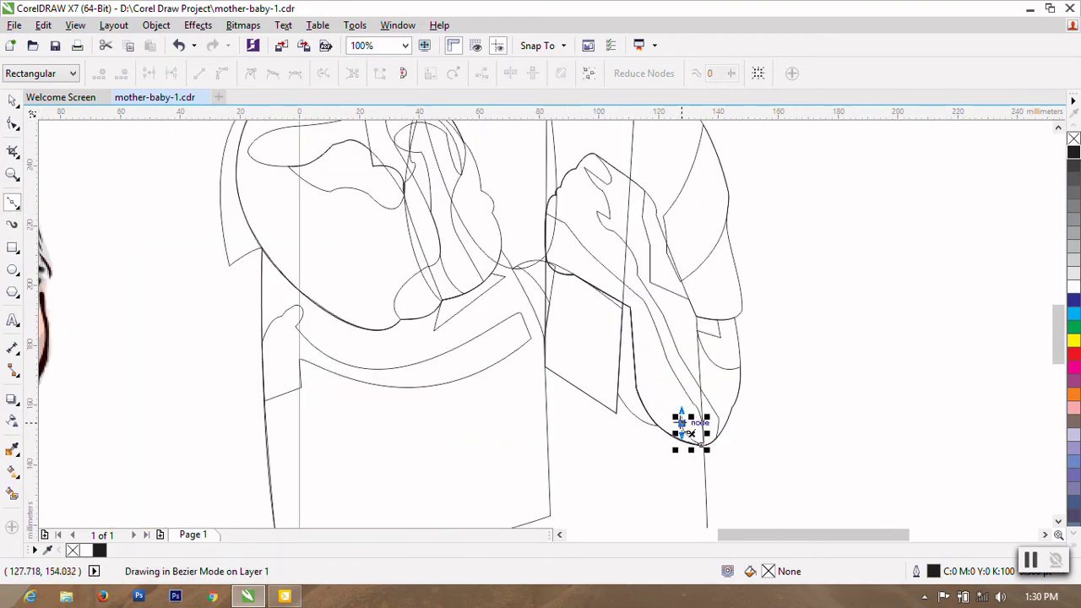
click(678, 415)
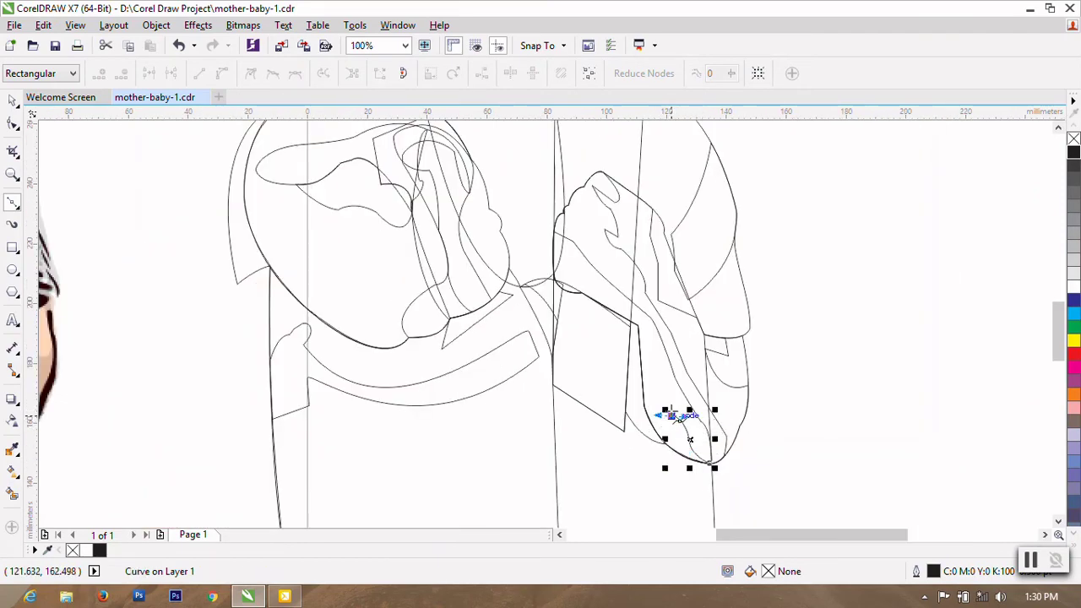
scroll(676, 414, down, 1)
scroll(668, 385, up, 1)
click(657, 380)
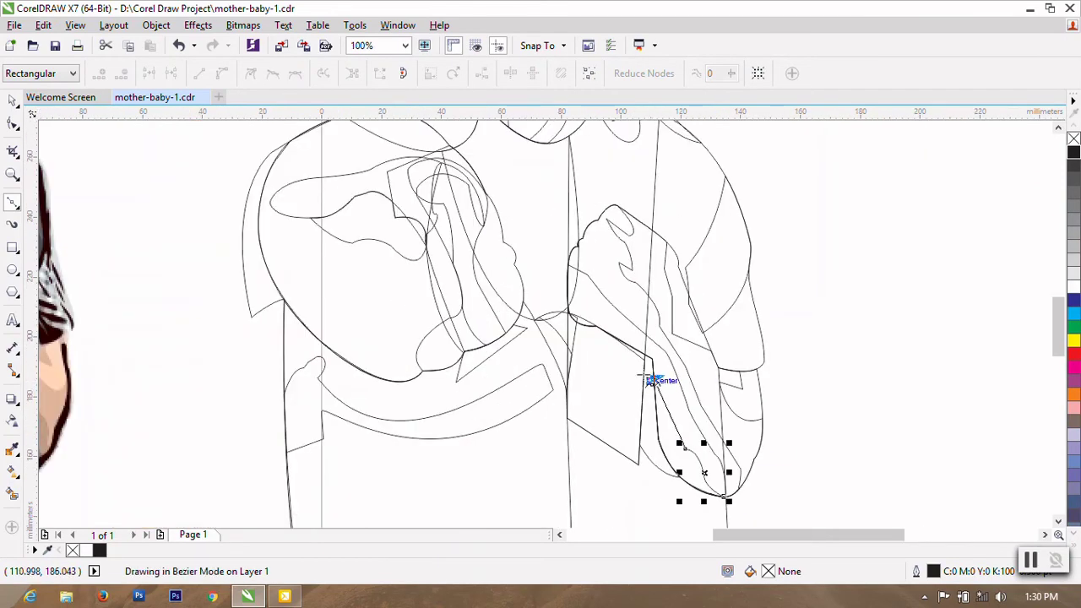
click(656, 379)
scroll(655, 380, down, 2)
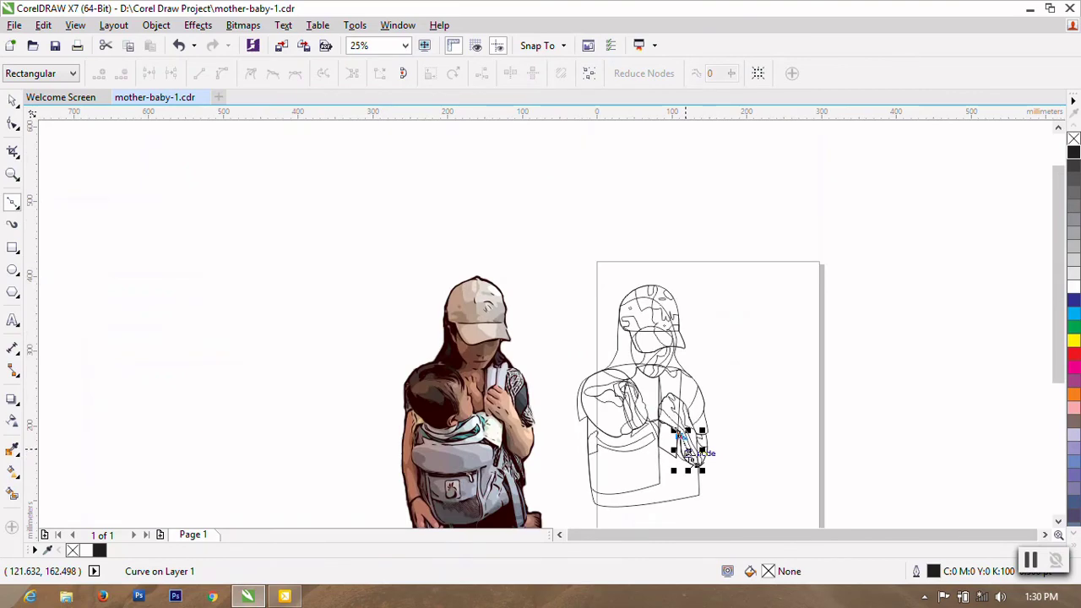
scroll(689, 454, up, 1)
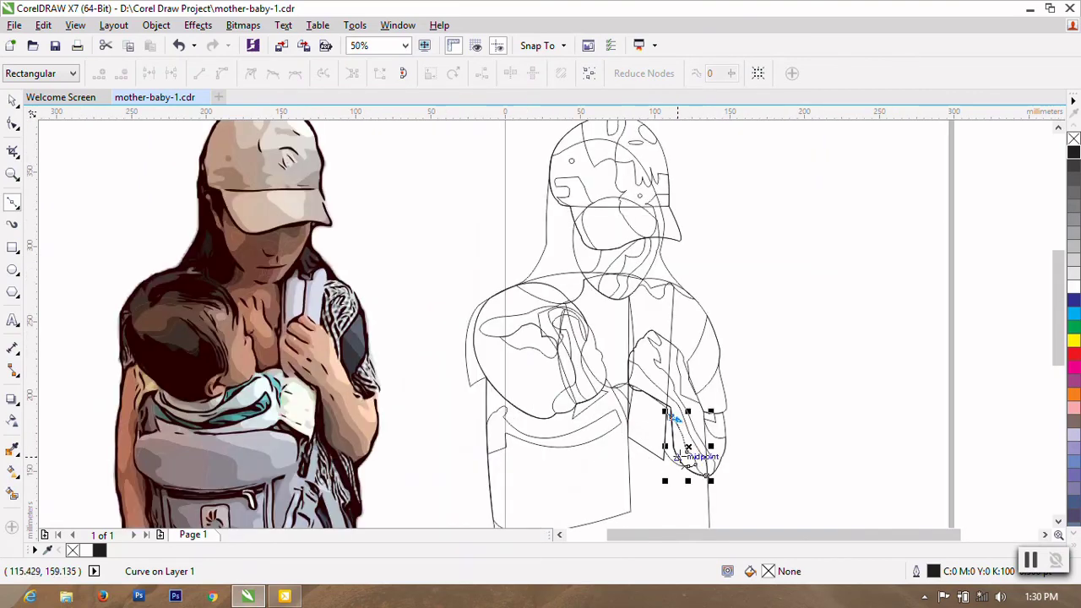
scroll(669, 414, up, 1)
scroll(648, 356, up, 1)
scroll(647, 284, down, 1)
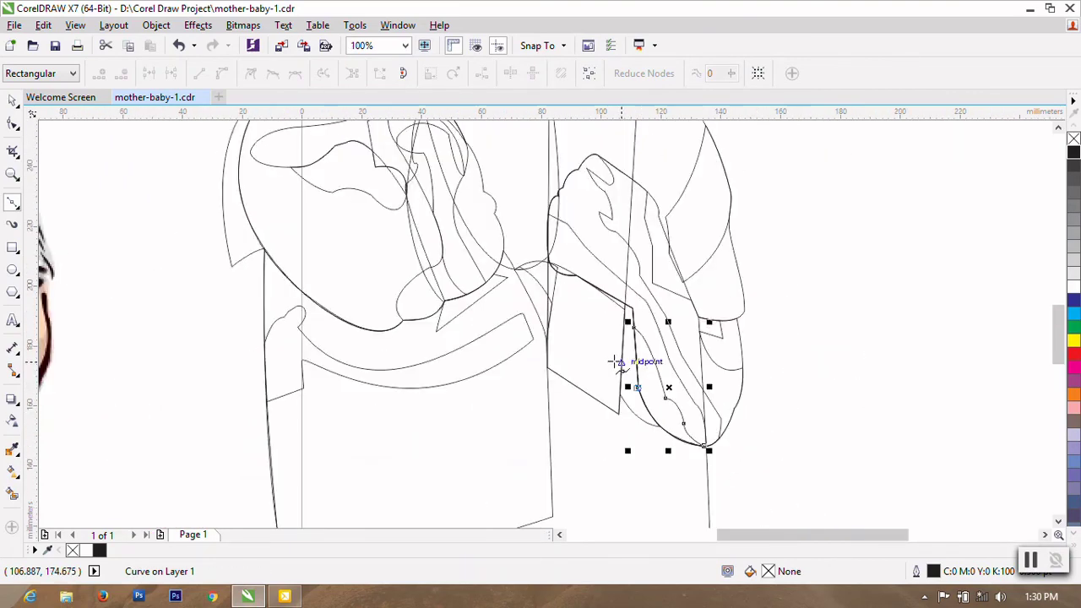
scroll(625, 361, up, 2)
drag(735, 403, 900, 417)
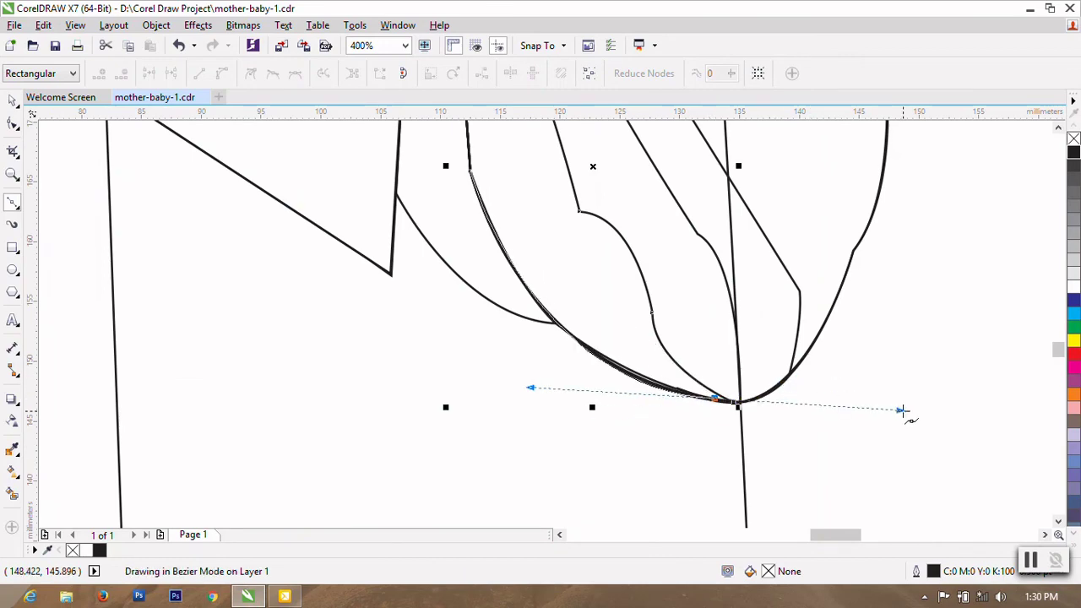
click(13, 123)
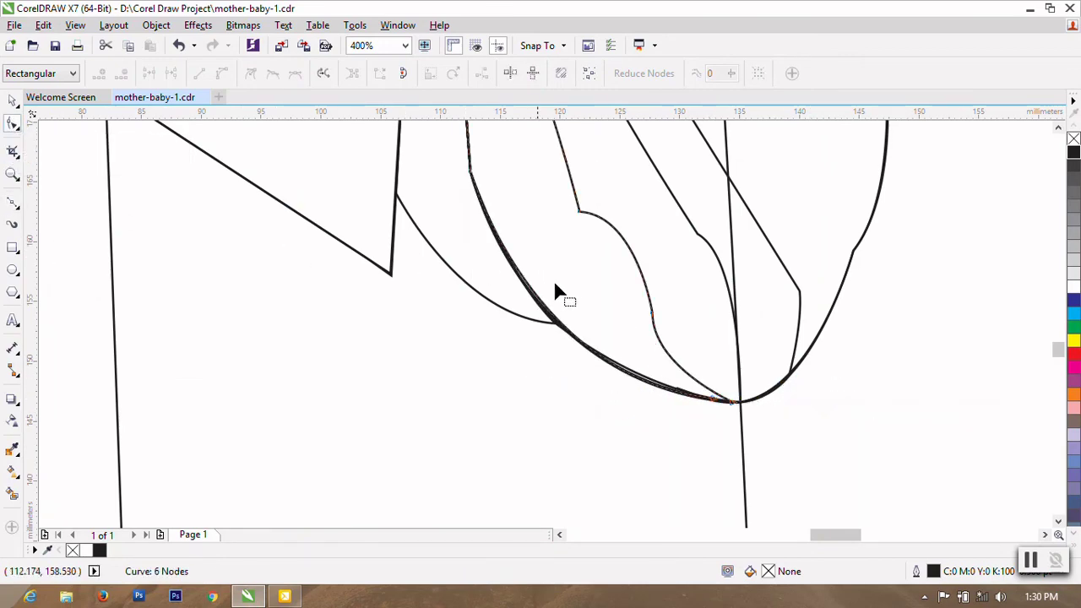
right_click(561, 282)
key(Escape)
scroll(721, 448, down, 2)
Step: Draw the finger curve along the hand's lower edge, undoing and redrawing its bad end segment
click(13, 203)
scroll(394, 368, down, 1)
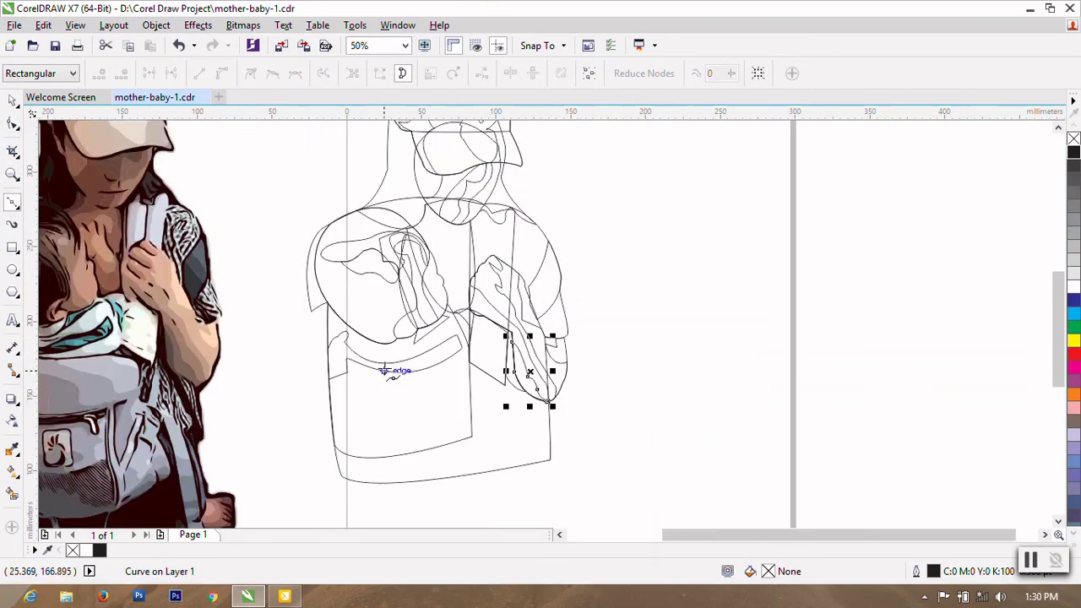
scroll(514, 436, up, 2)
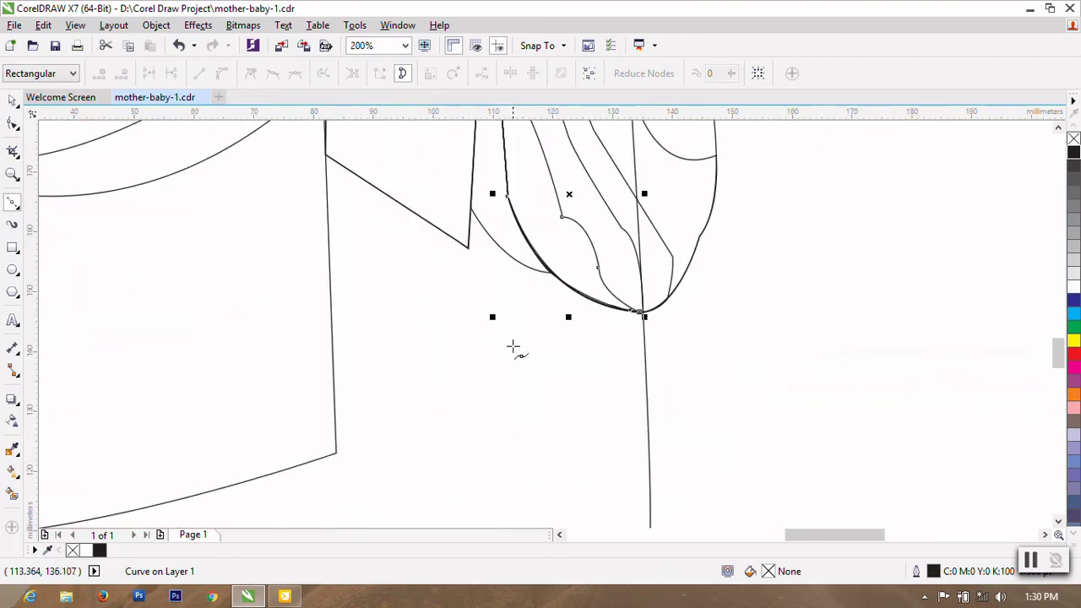
scroll(513, 347, down, 1)
scroll(478, 290, up, 1)
drag(527, 228, 562, 334)
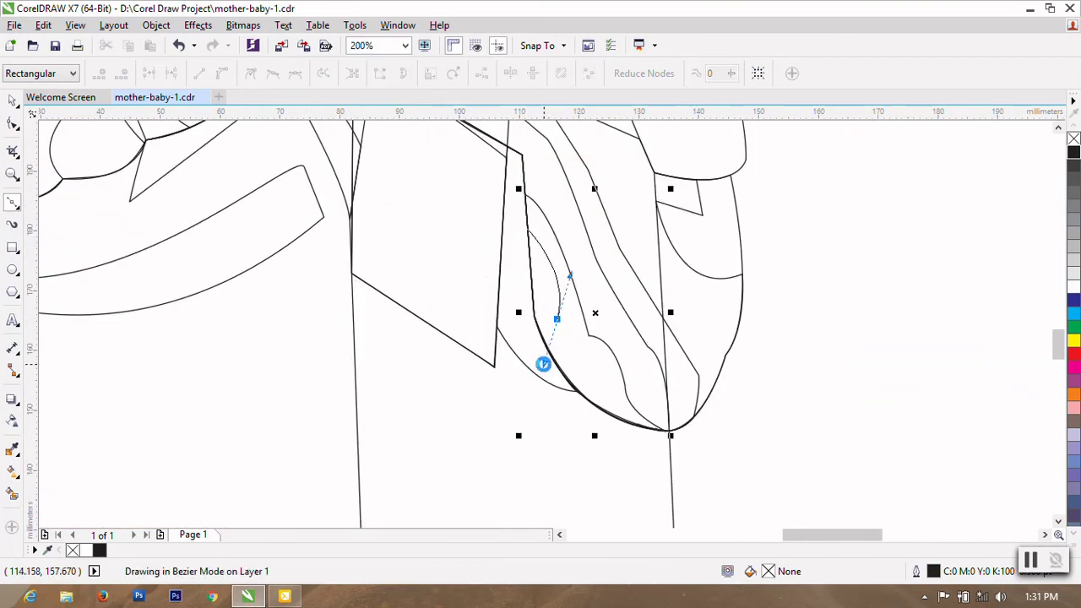
click(588, 387)
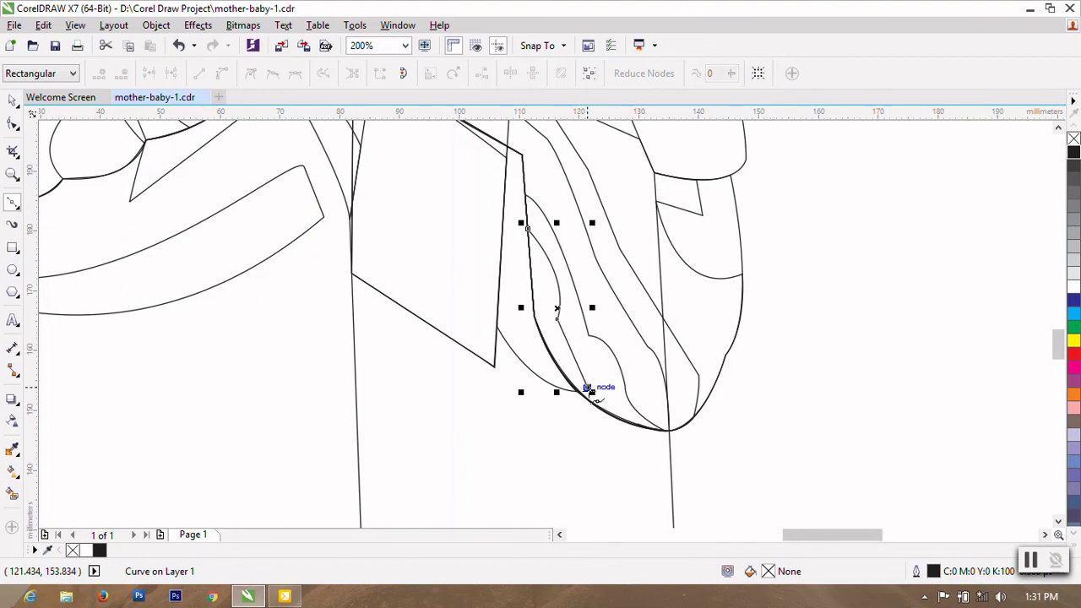
key(ctrl+z)
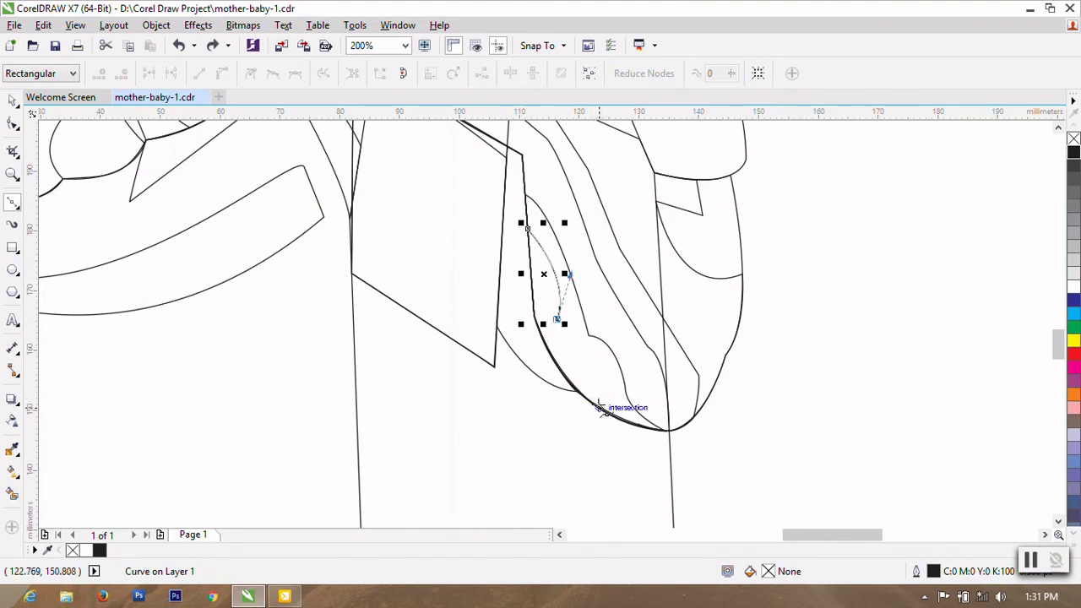
drag(598, 406, 655, 466)
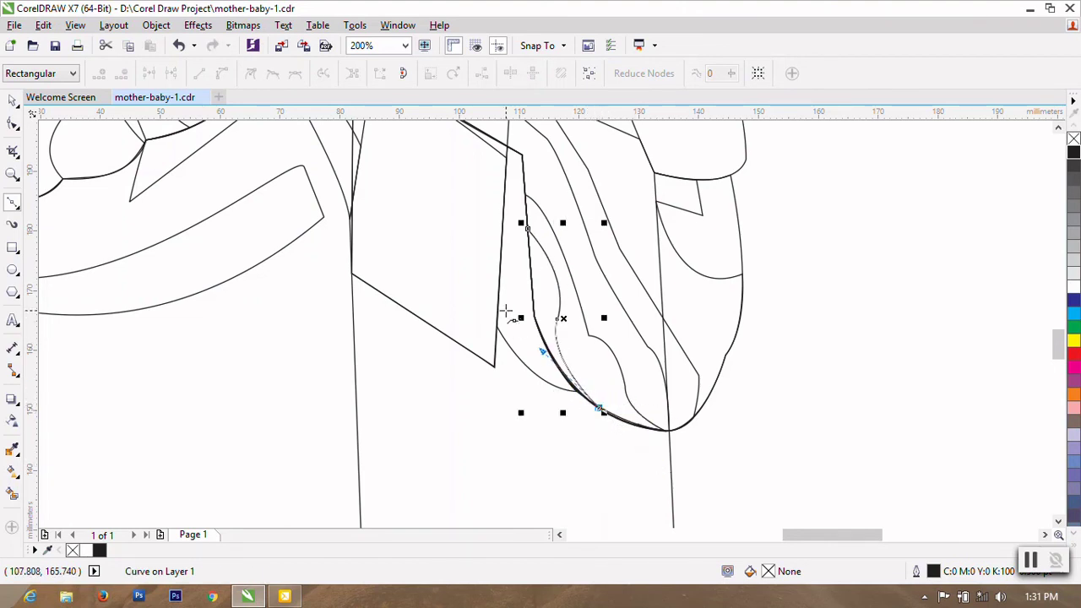
drag(534, 317, 513, 250)
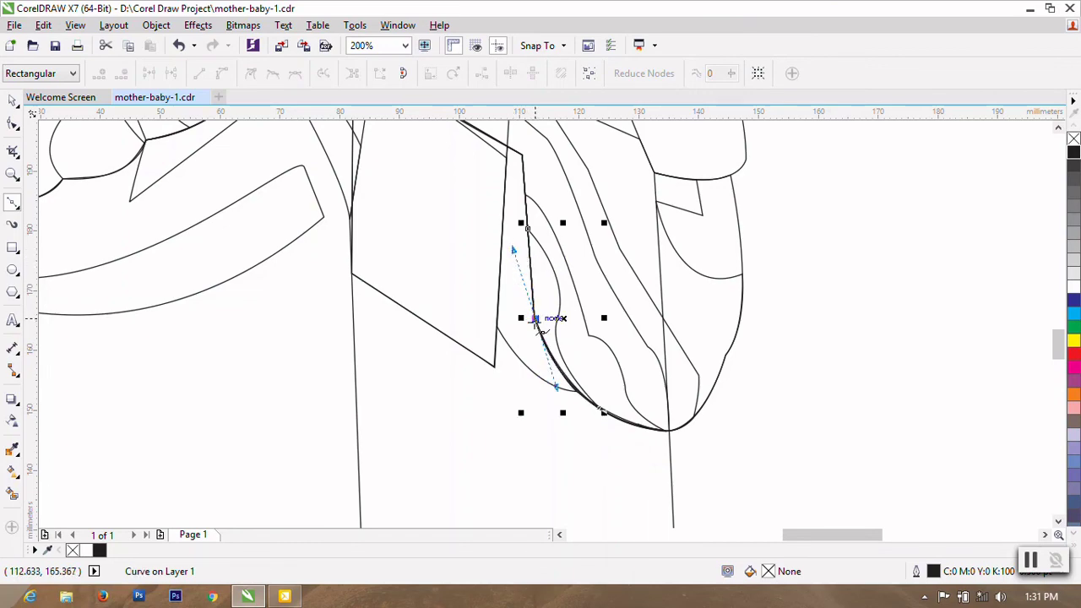
key(F10)
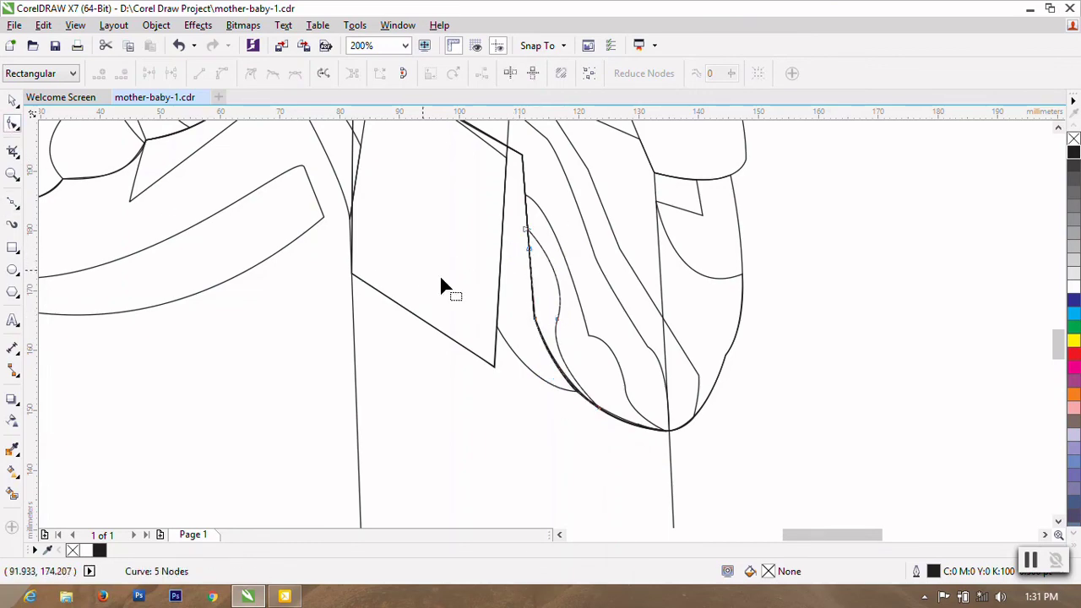
right_click(547, 296)
Step: Close the lower finger curve, then draw and close a small fingertip shape on the hand's edge
click(583, 437)
scroll(640, 446, down, 2)
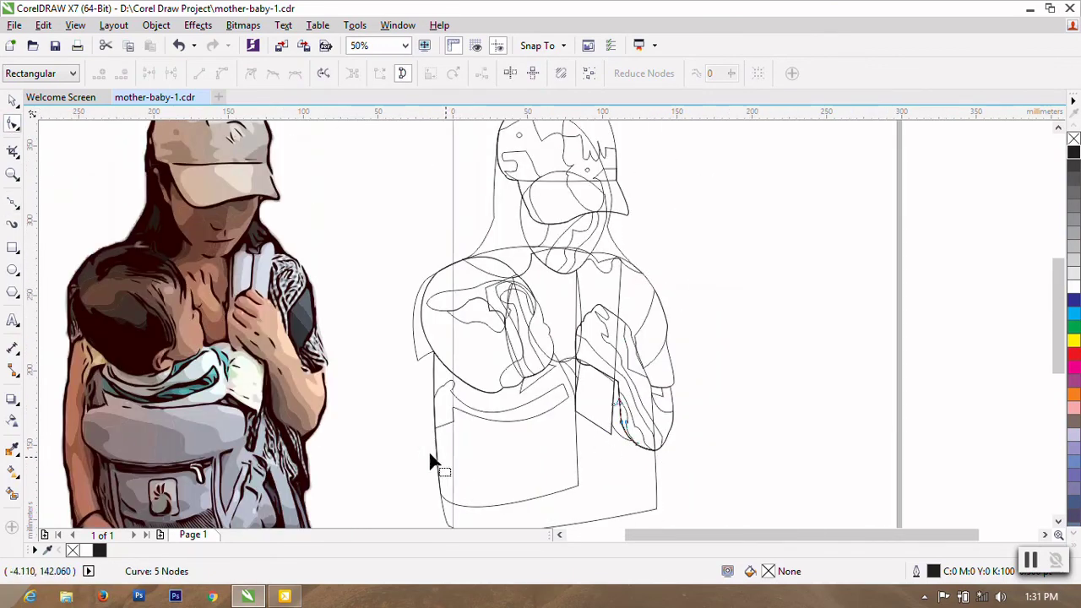
click(13, 204)
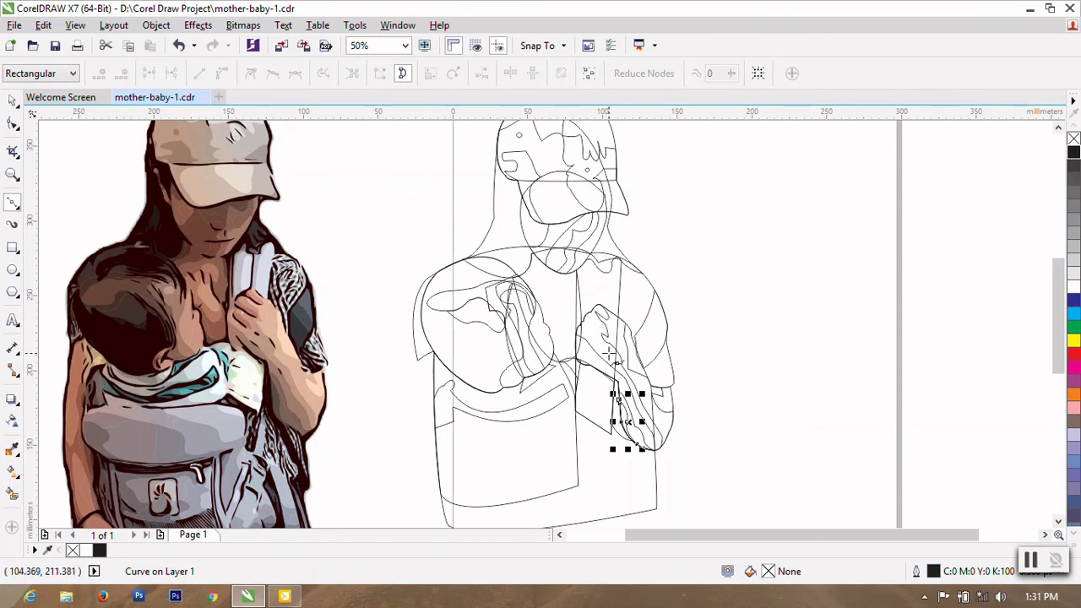
scroll(597, 324, up, 2)
click(537, 320)
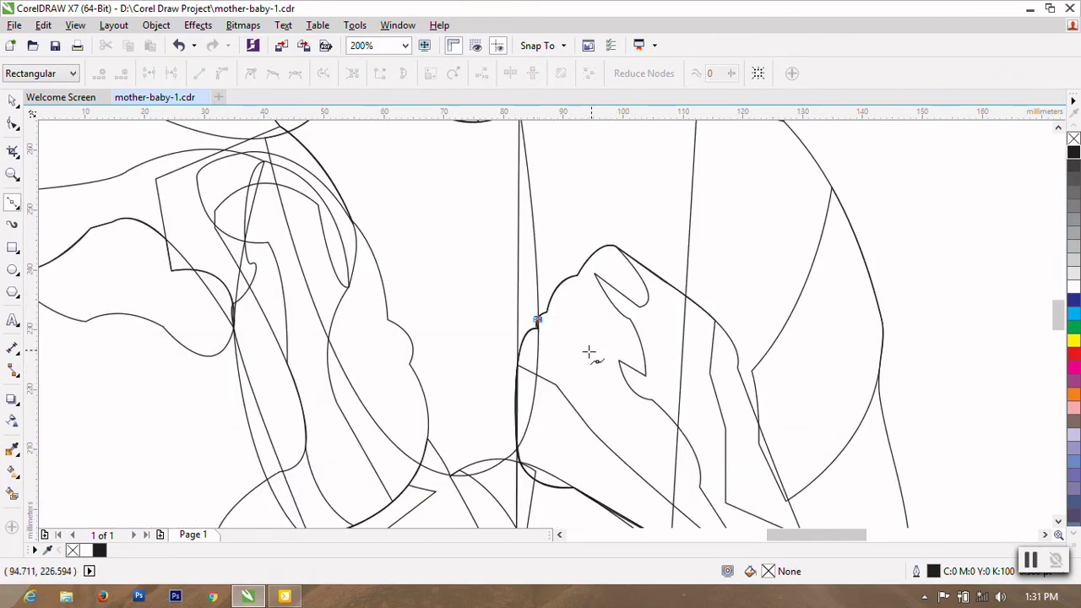
mouse_move(594, 371)
mouse_down()
mouse_move(614, 384)
mouse_move(584, 392)
mouse_up()
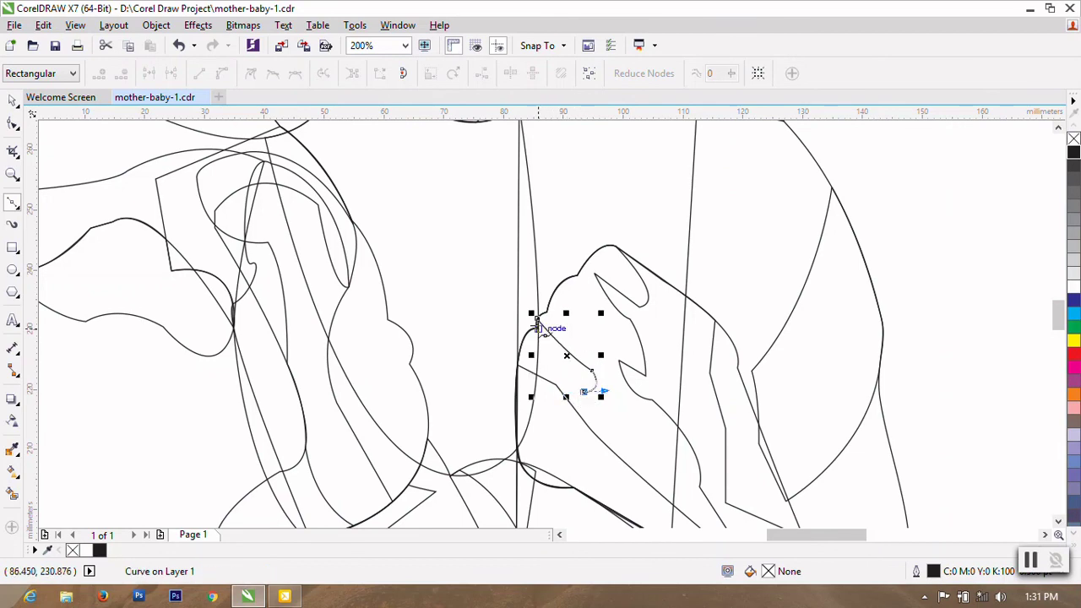
drag(538, 325, 547, 302)
click(10, 126)
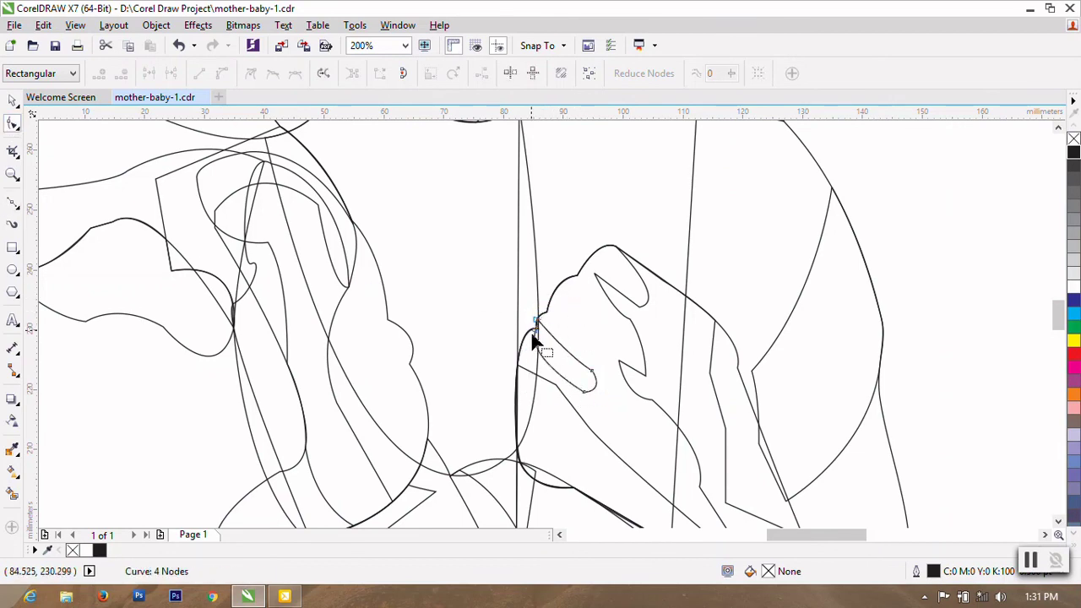
right_click(536, 329)
click(591, 222)
scroll(611, 341, down, 3)
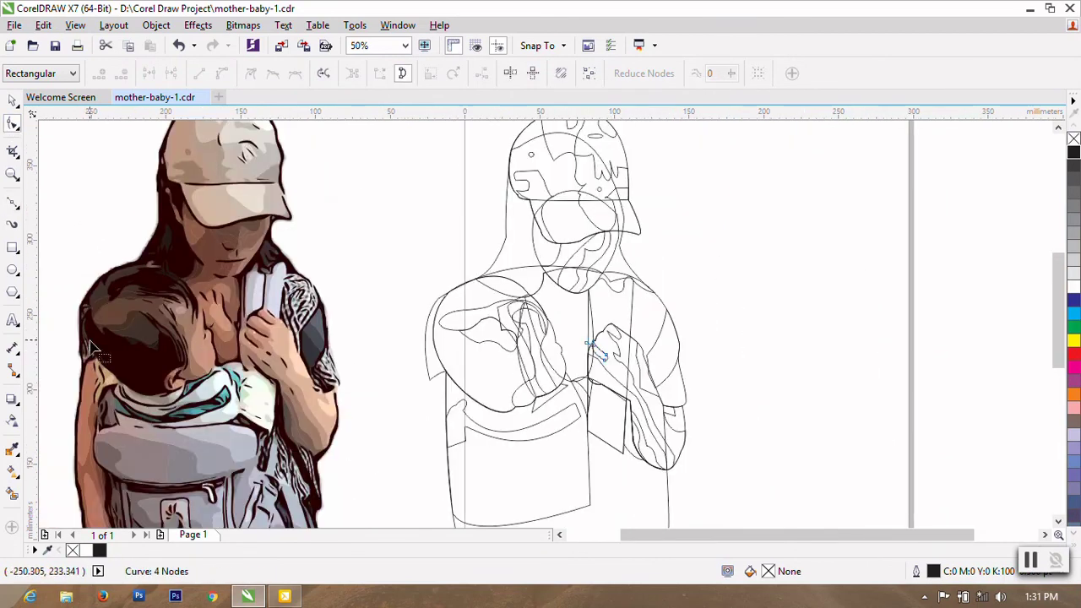
Step: Draw a second closed 4-node finger shape, about 12 × 9 mm, then return to the Pick tool
click(12, 208)
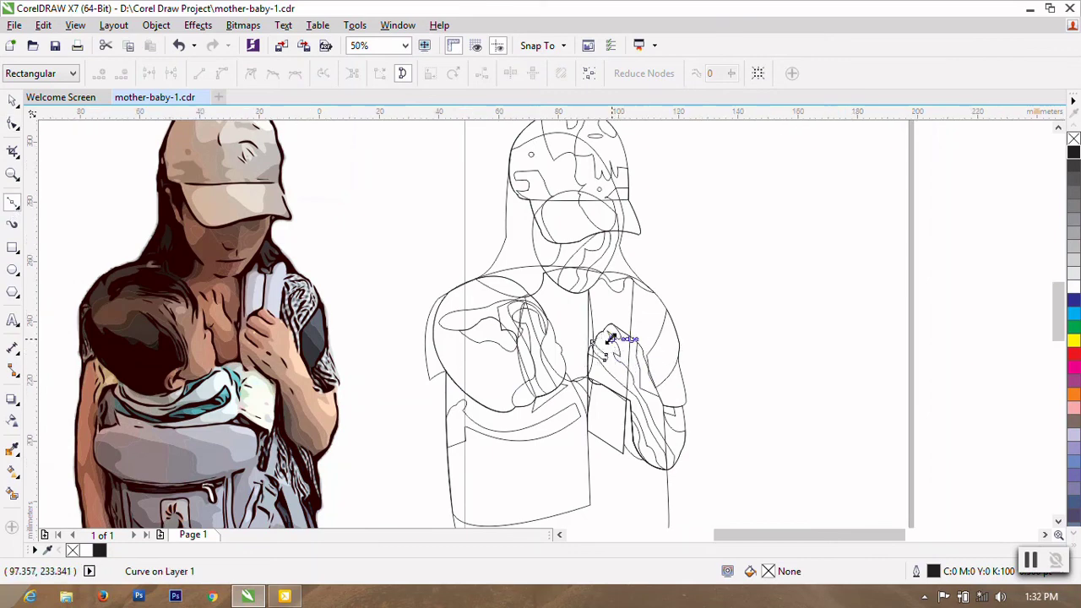
scroll(634, 377, up, 2)
click(595, 326)
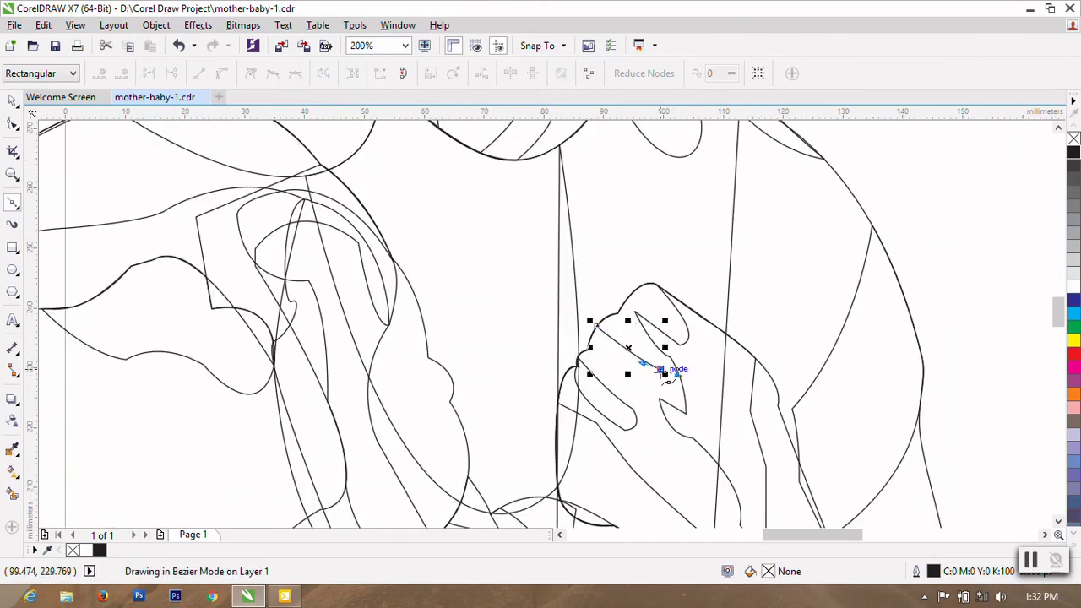
click(664, 379)
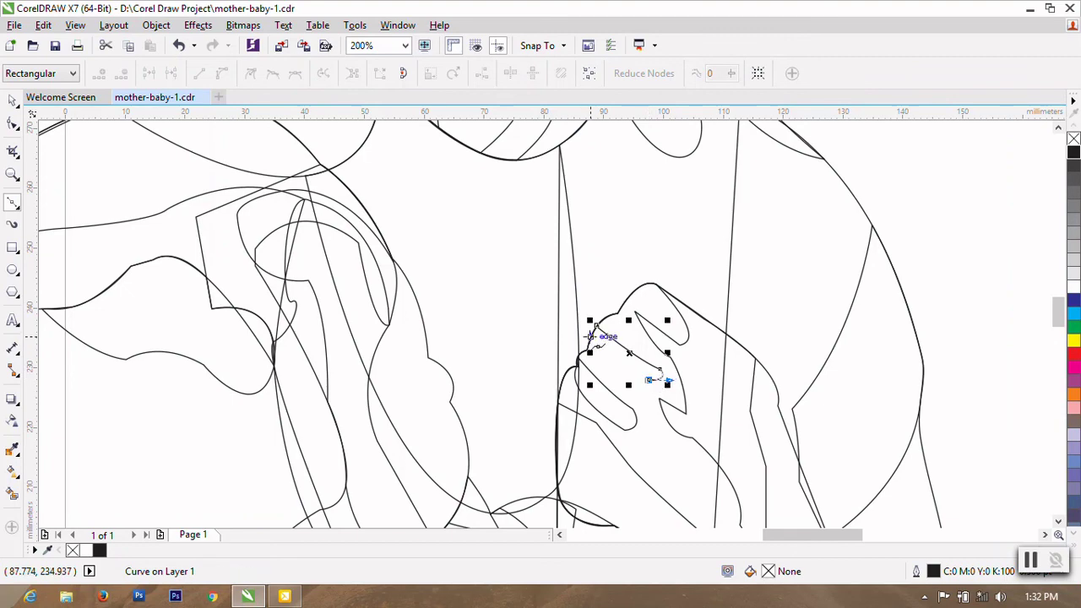
drag(586, 338, 571, 329)
click(13, 125)
right_click(607, 342)
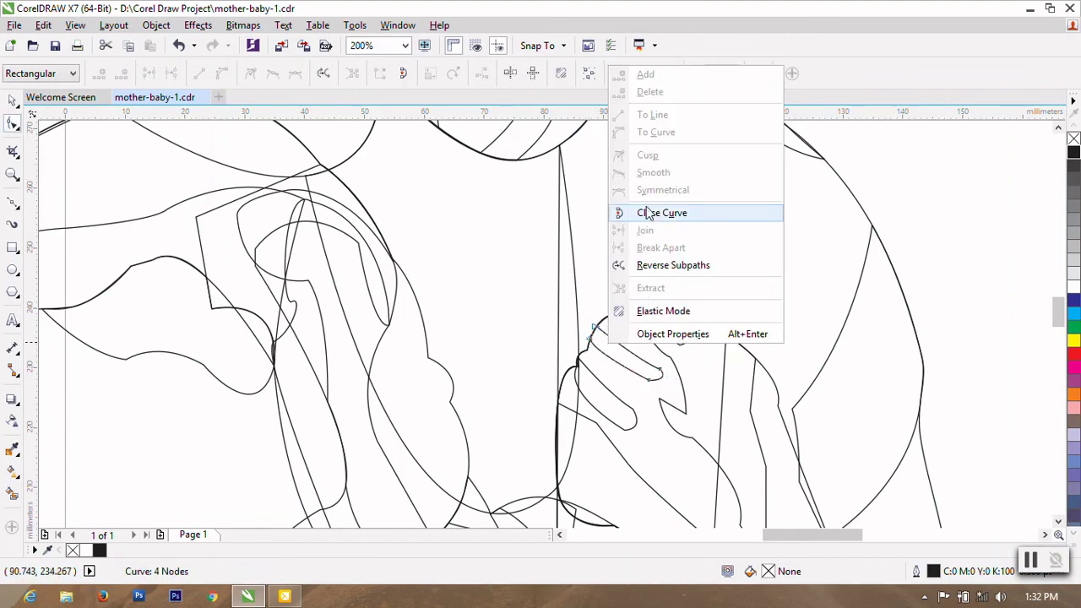
click(642, 212)
scroll(606, 295, down, 2)
click(13, 100)
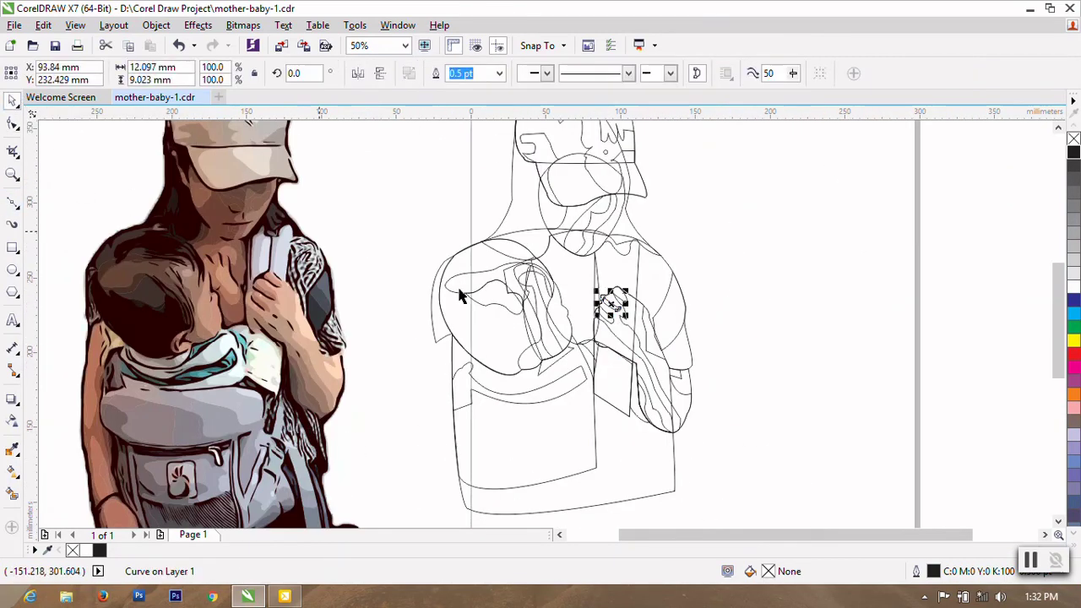